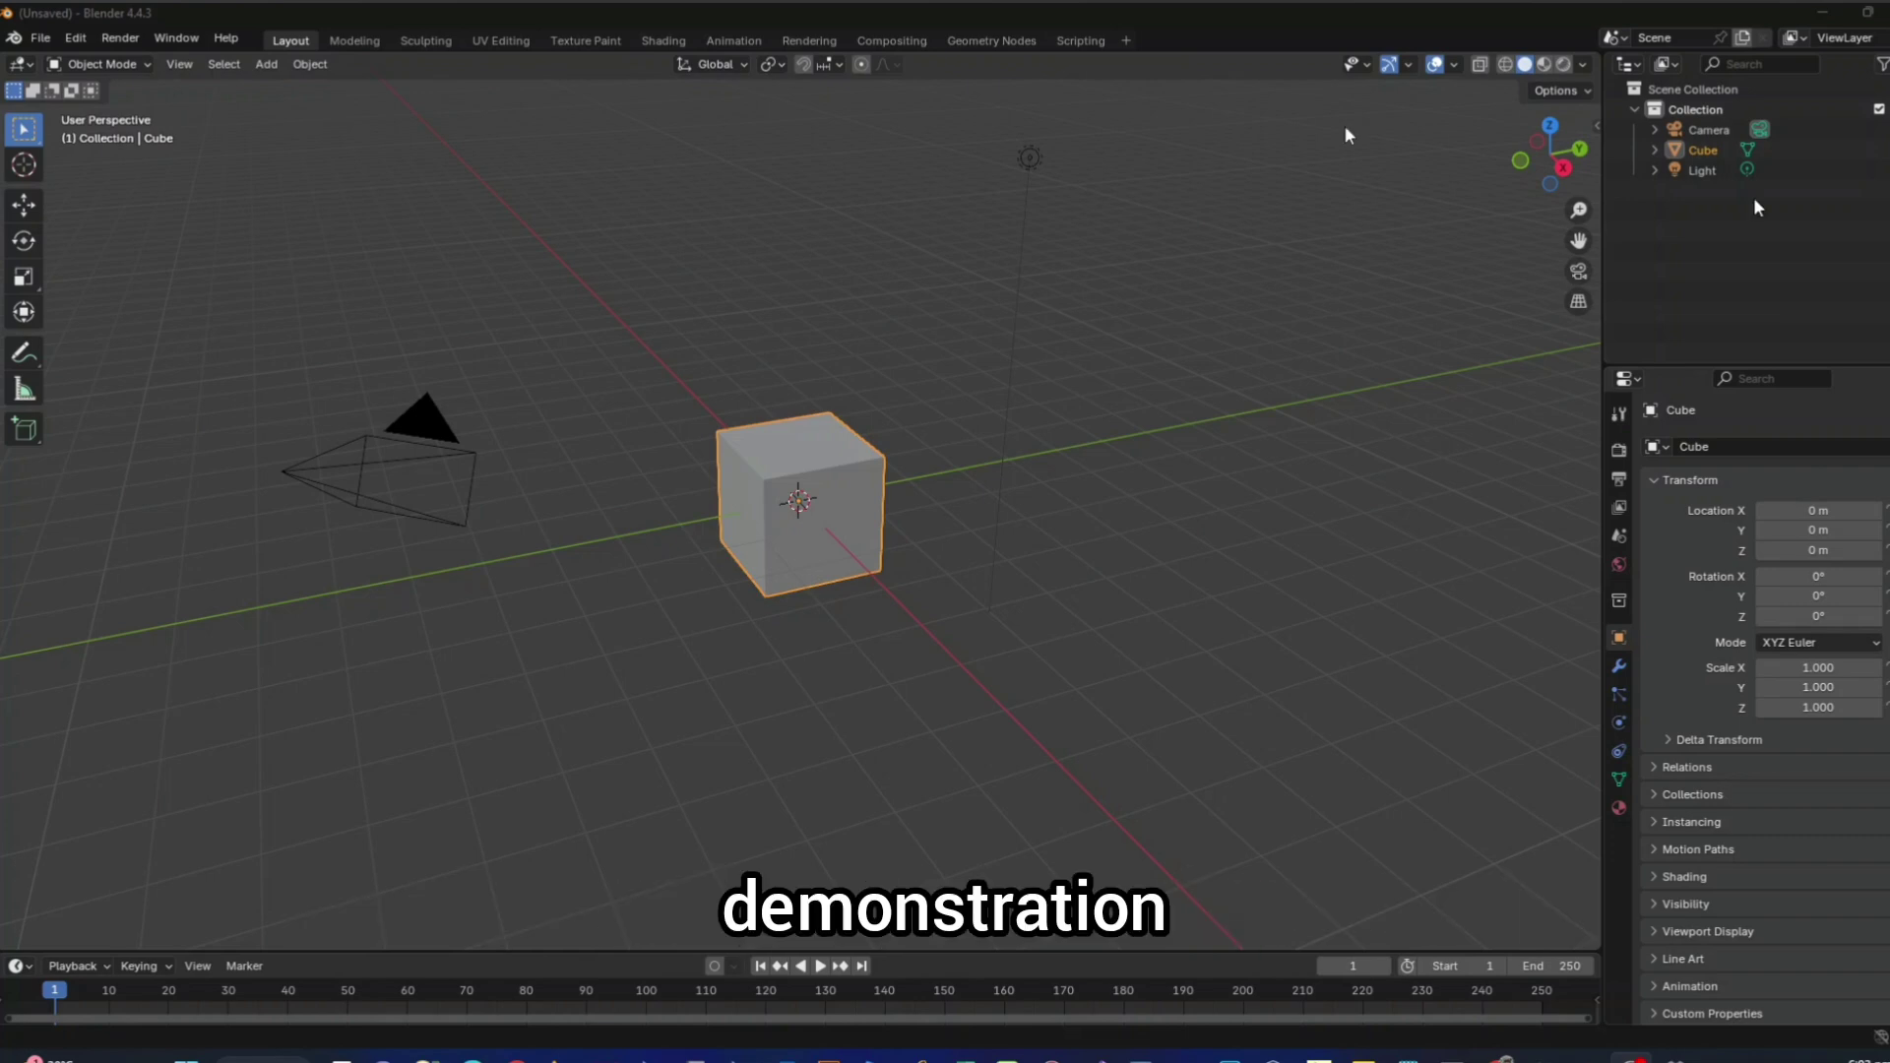
Step: Create a new file from the General template
{"action": "left_click", "coordinate": [41, 37]}
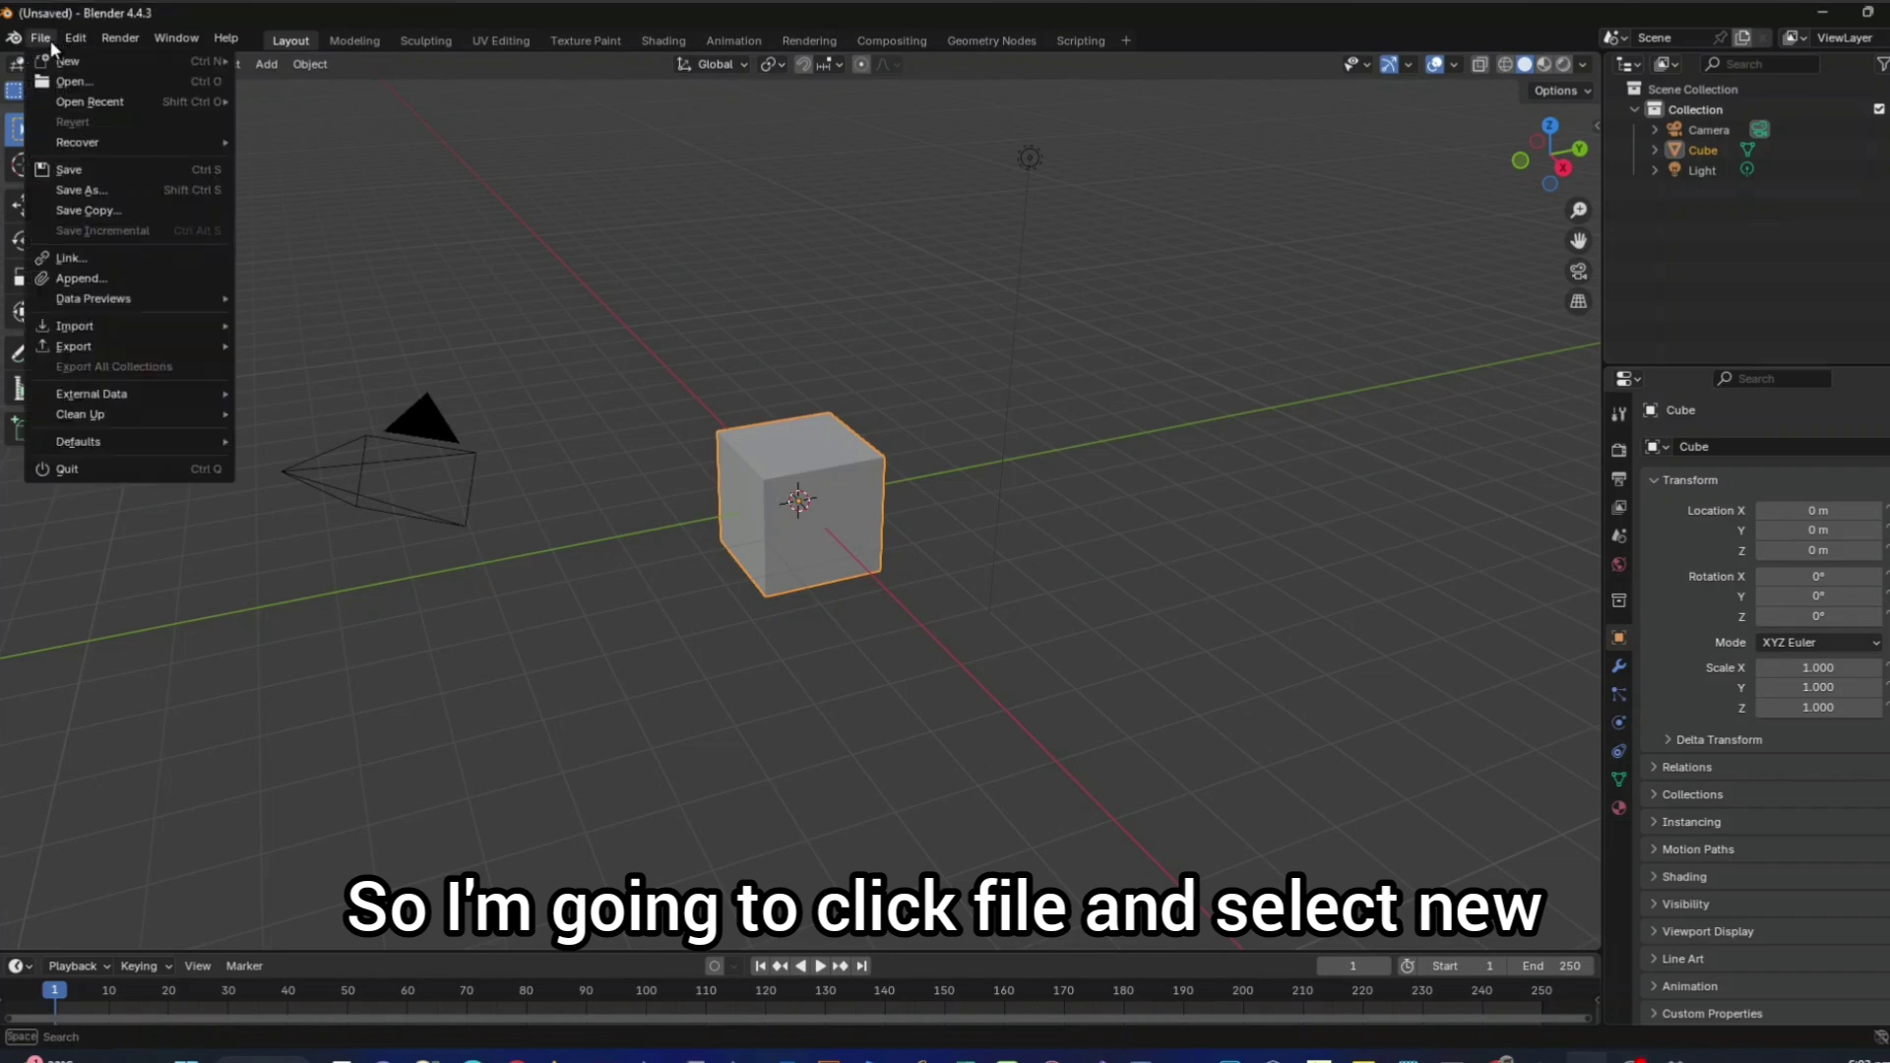
{"action": "mouse_move", "coordinate": [52, 67]}
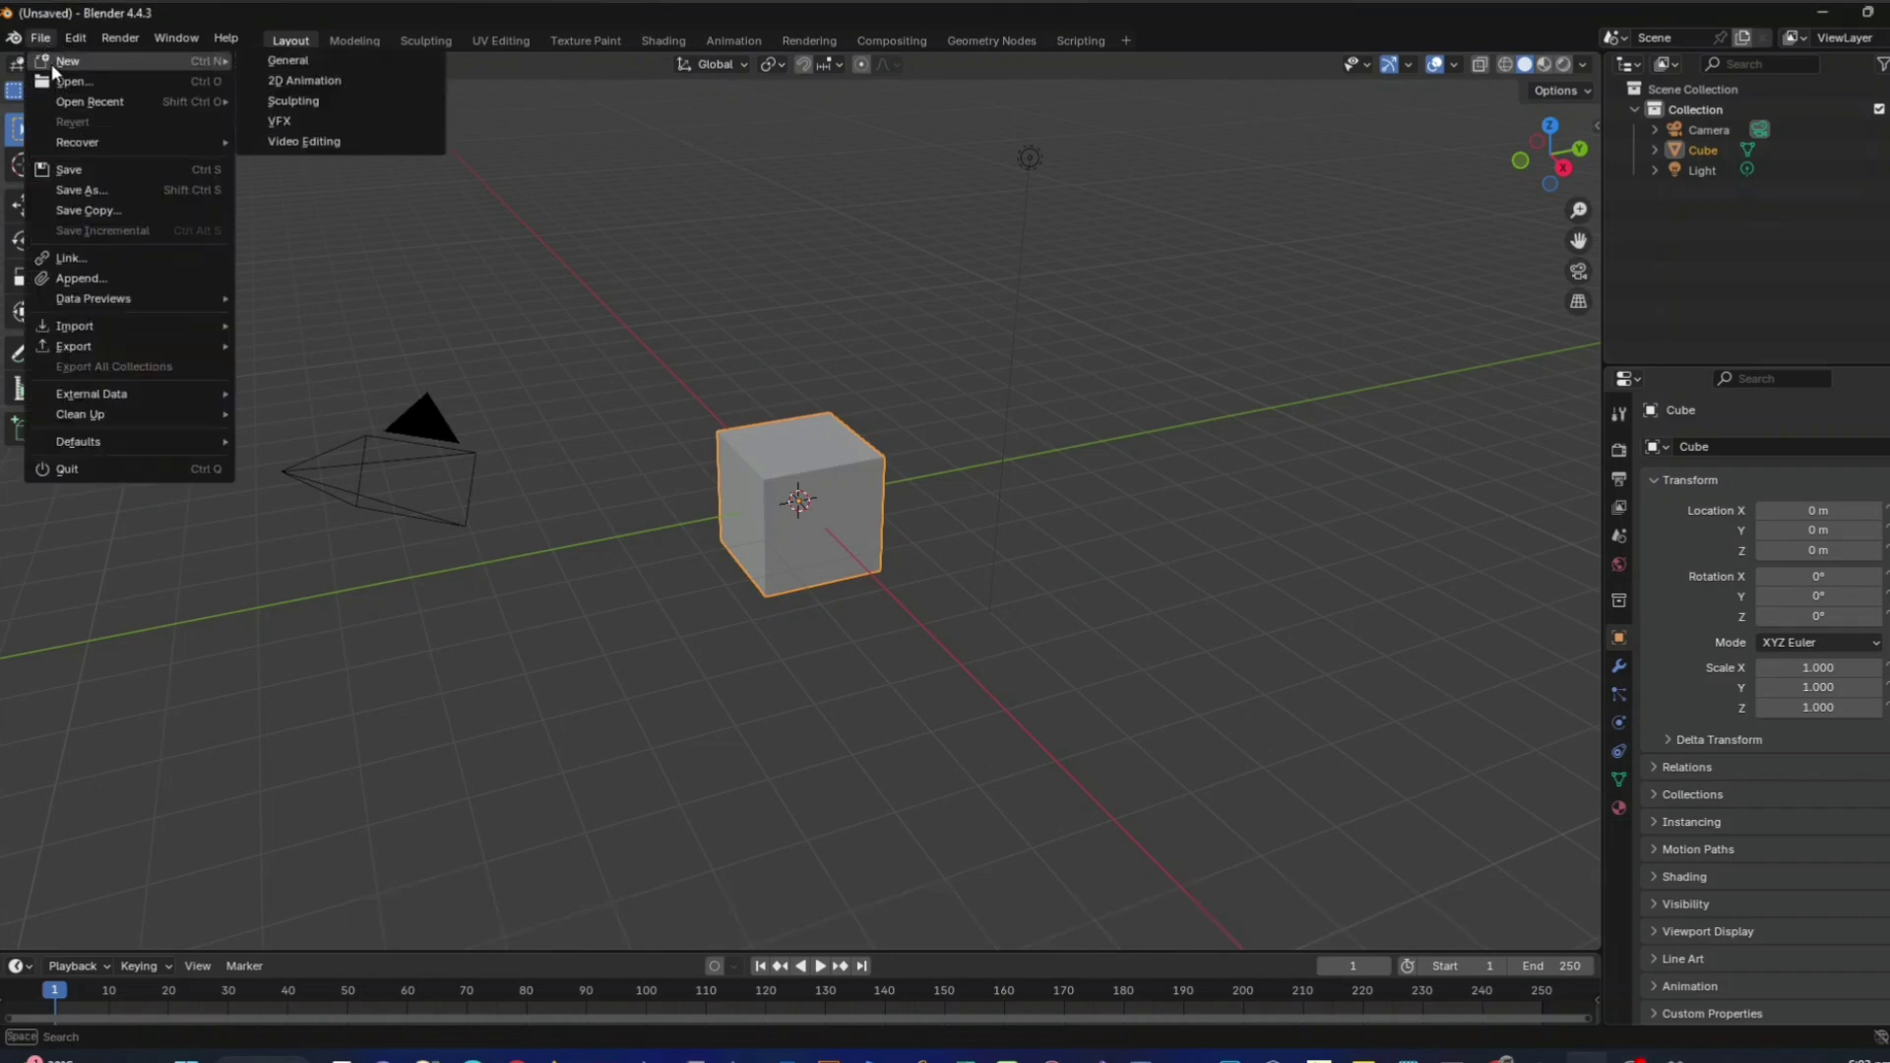
{"action": "left_click", "coordinate": [287, 61]}
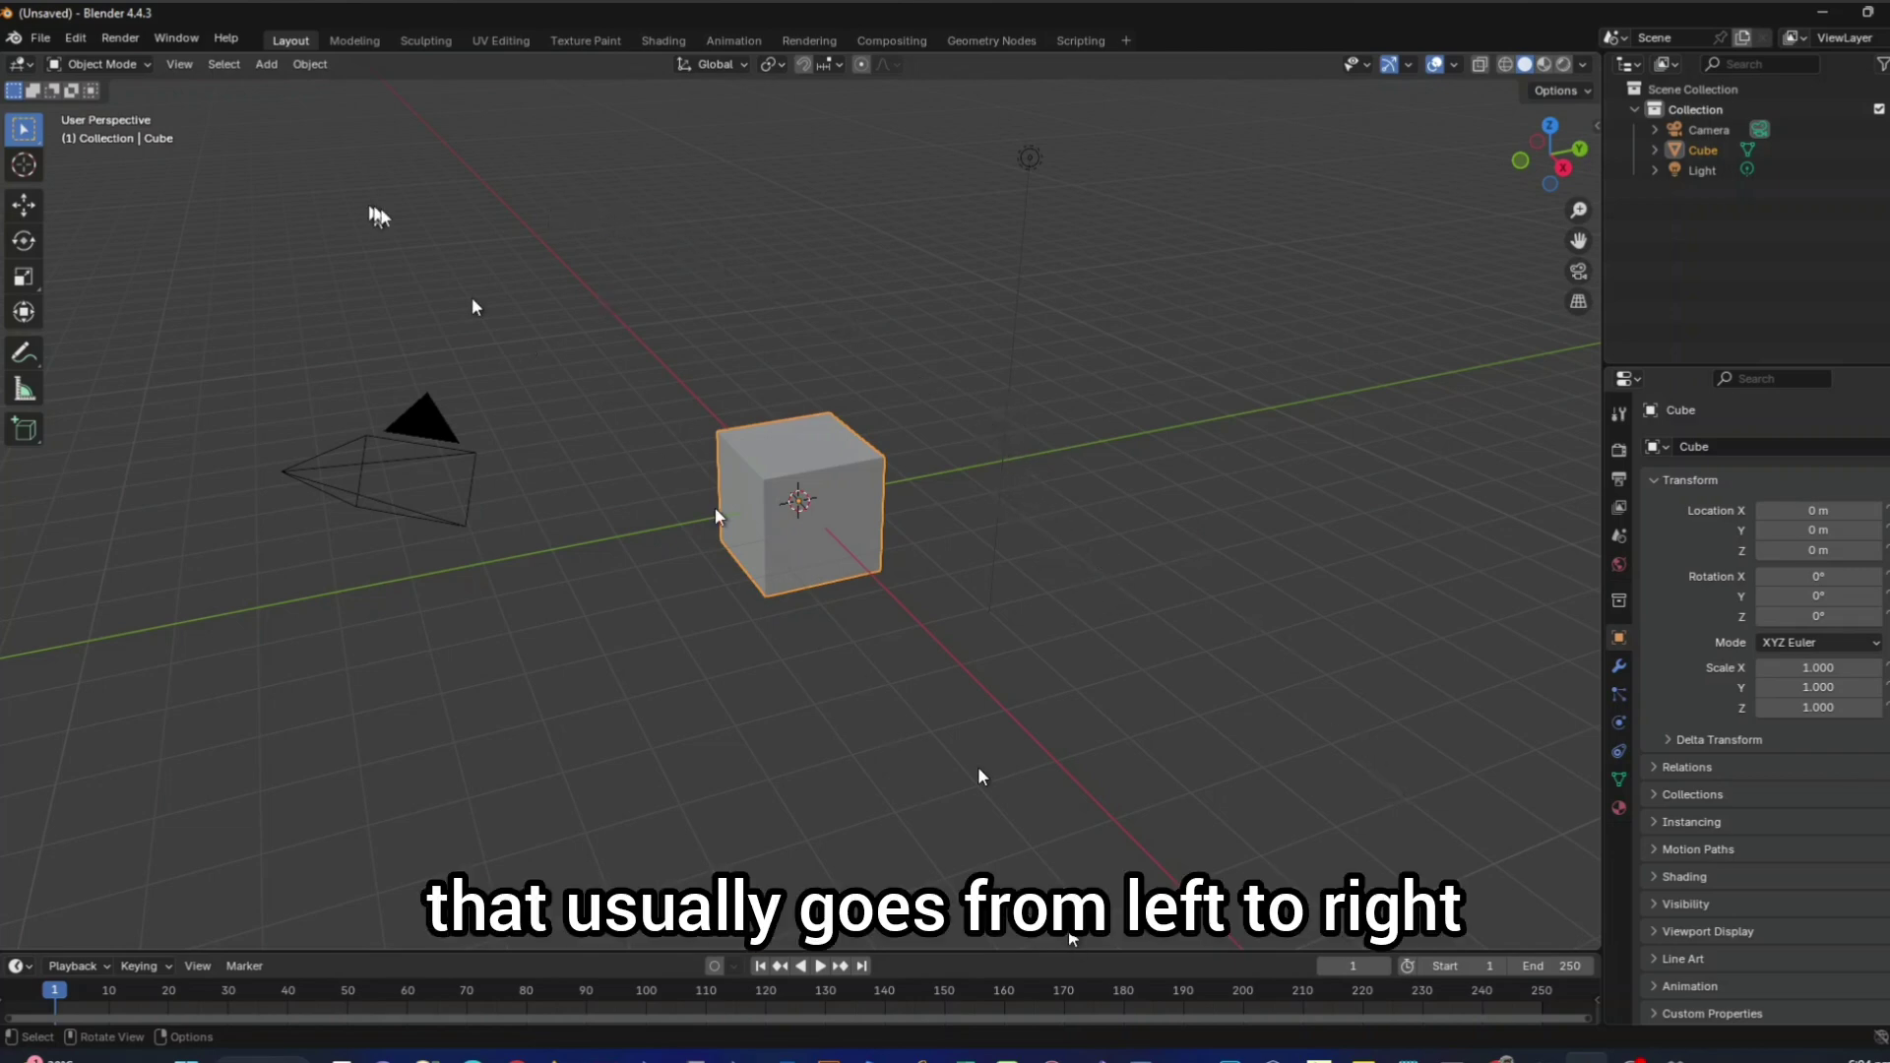
Step: Delete the default cube from the scene
{"action": "left_click", "coordinate": [865, 515]}
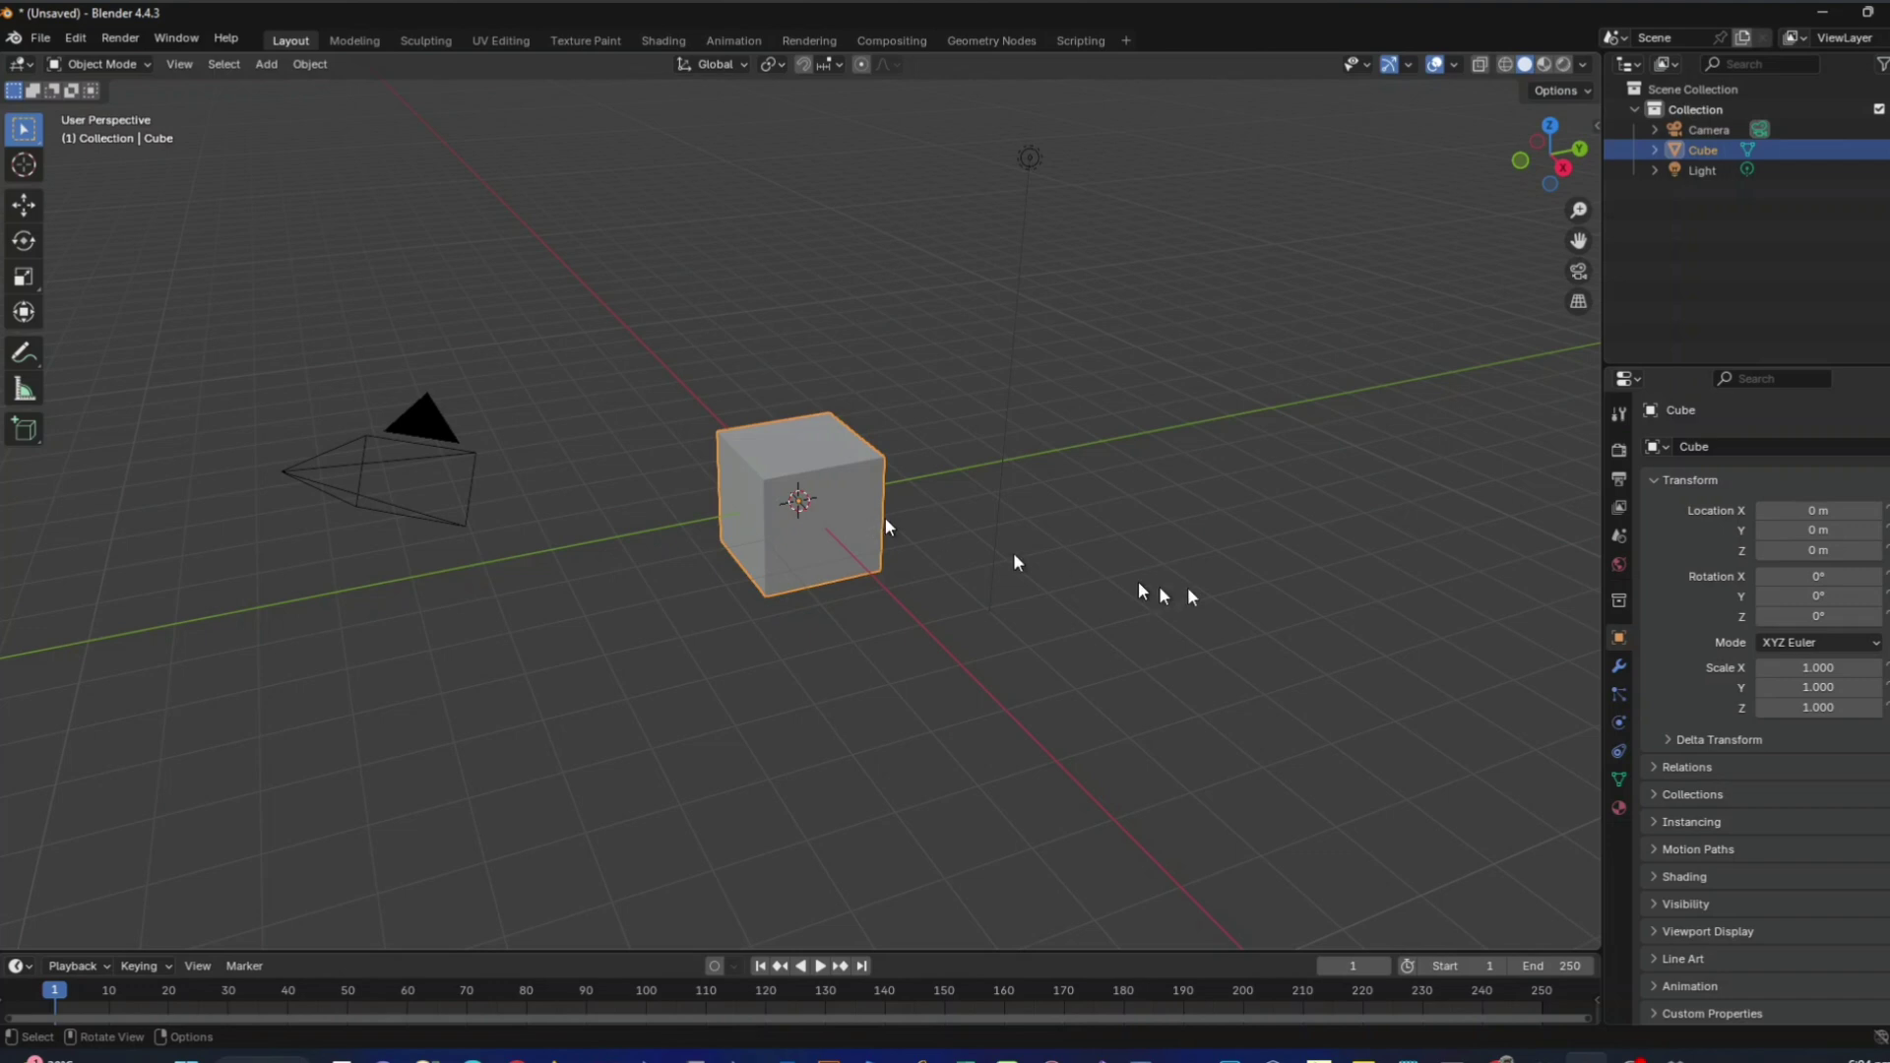
{"action": "left_click", "coordinate": [1270, 594]}
{"action": "left_click", "coordinate": [872, 513]}
{"action": "key", "text": "Delete"}
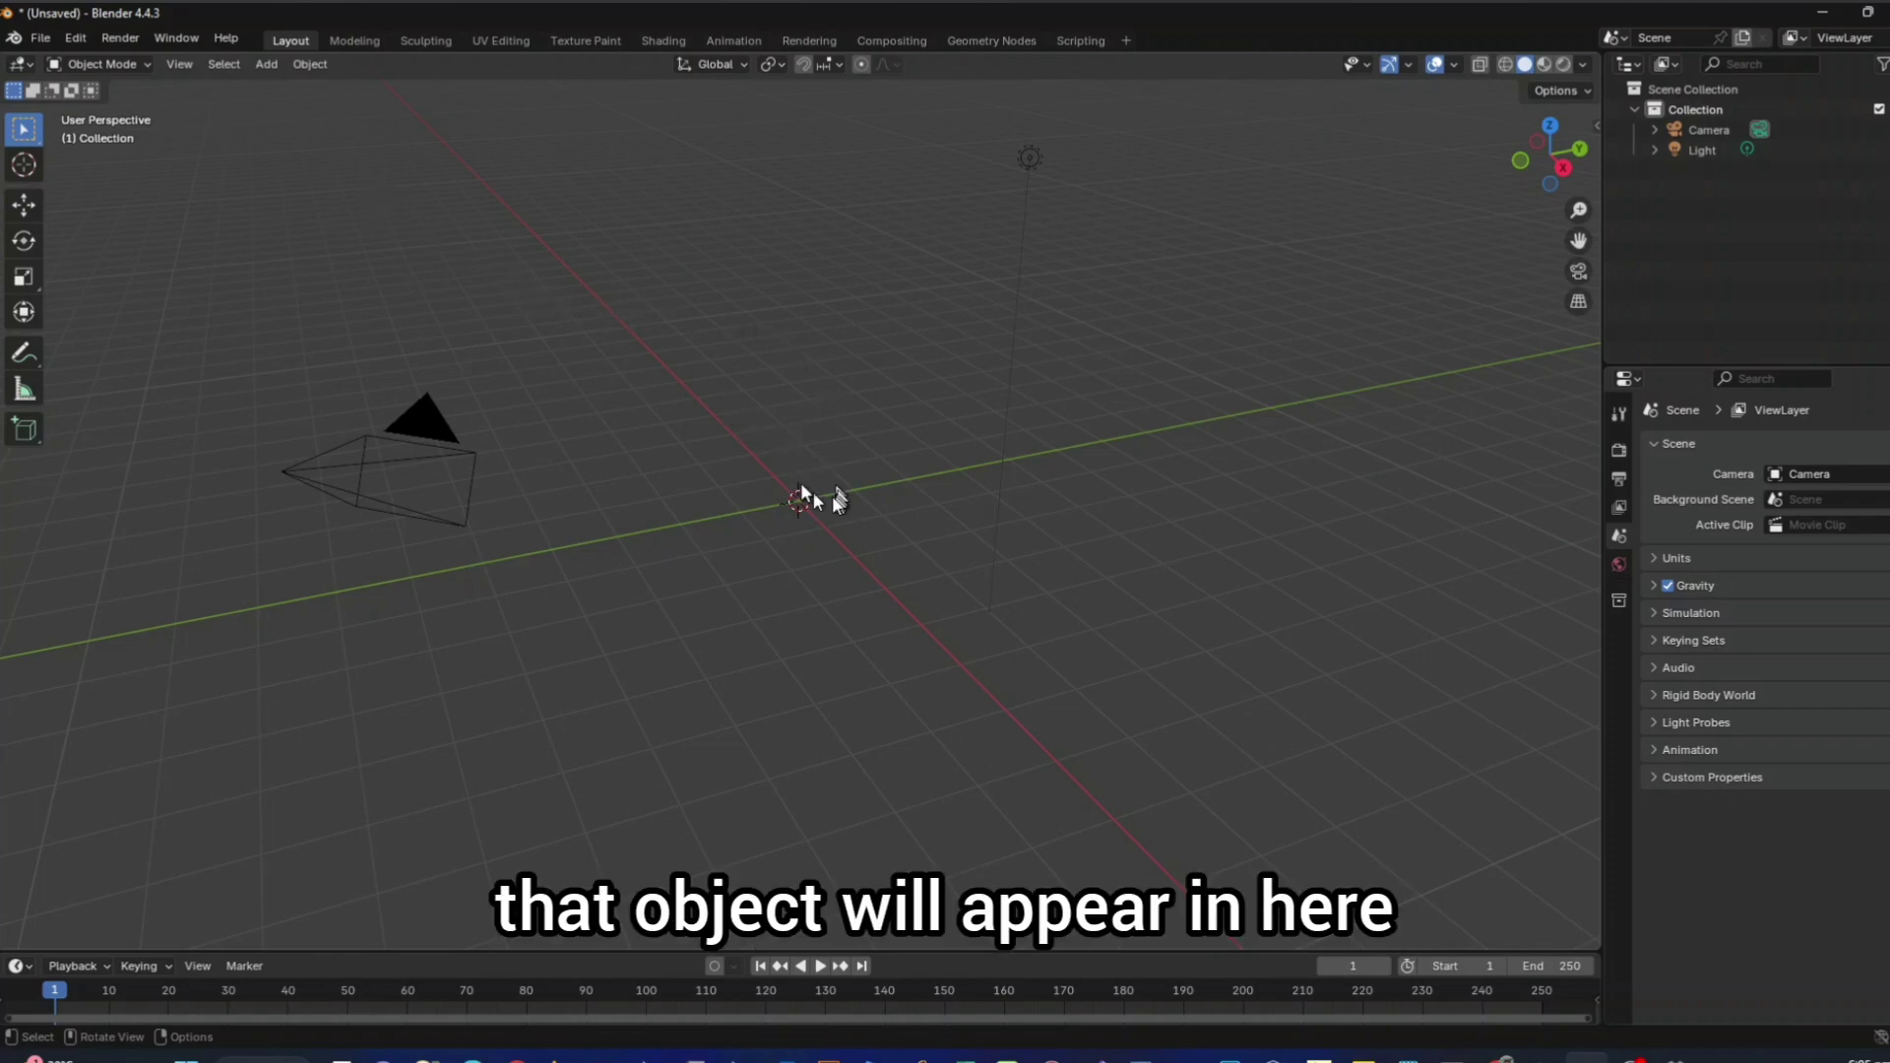
Step: Add a cube mesh at the world origin
{"action": "left_click", "coordinate": [270, 65]}
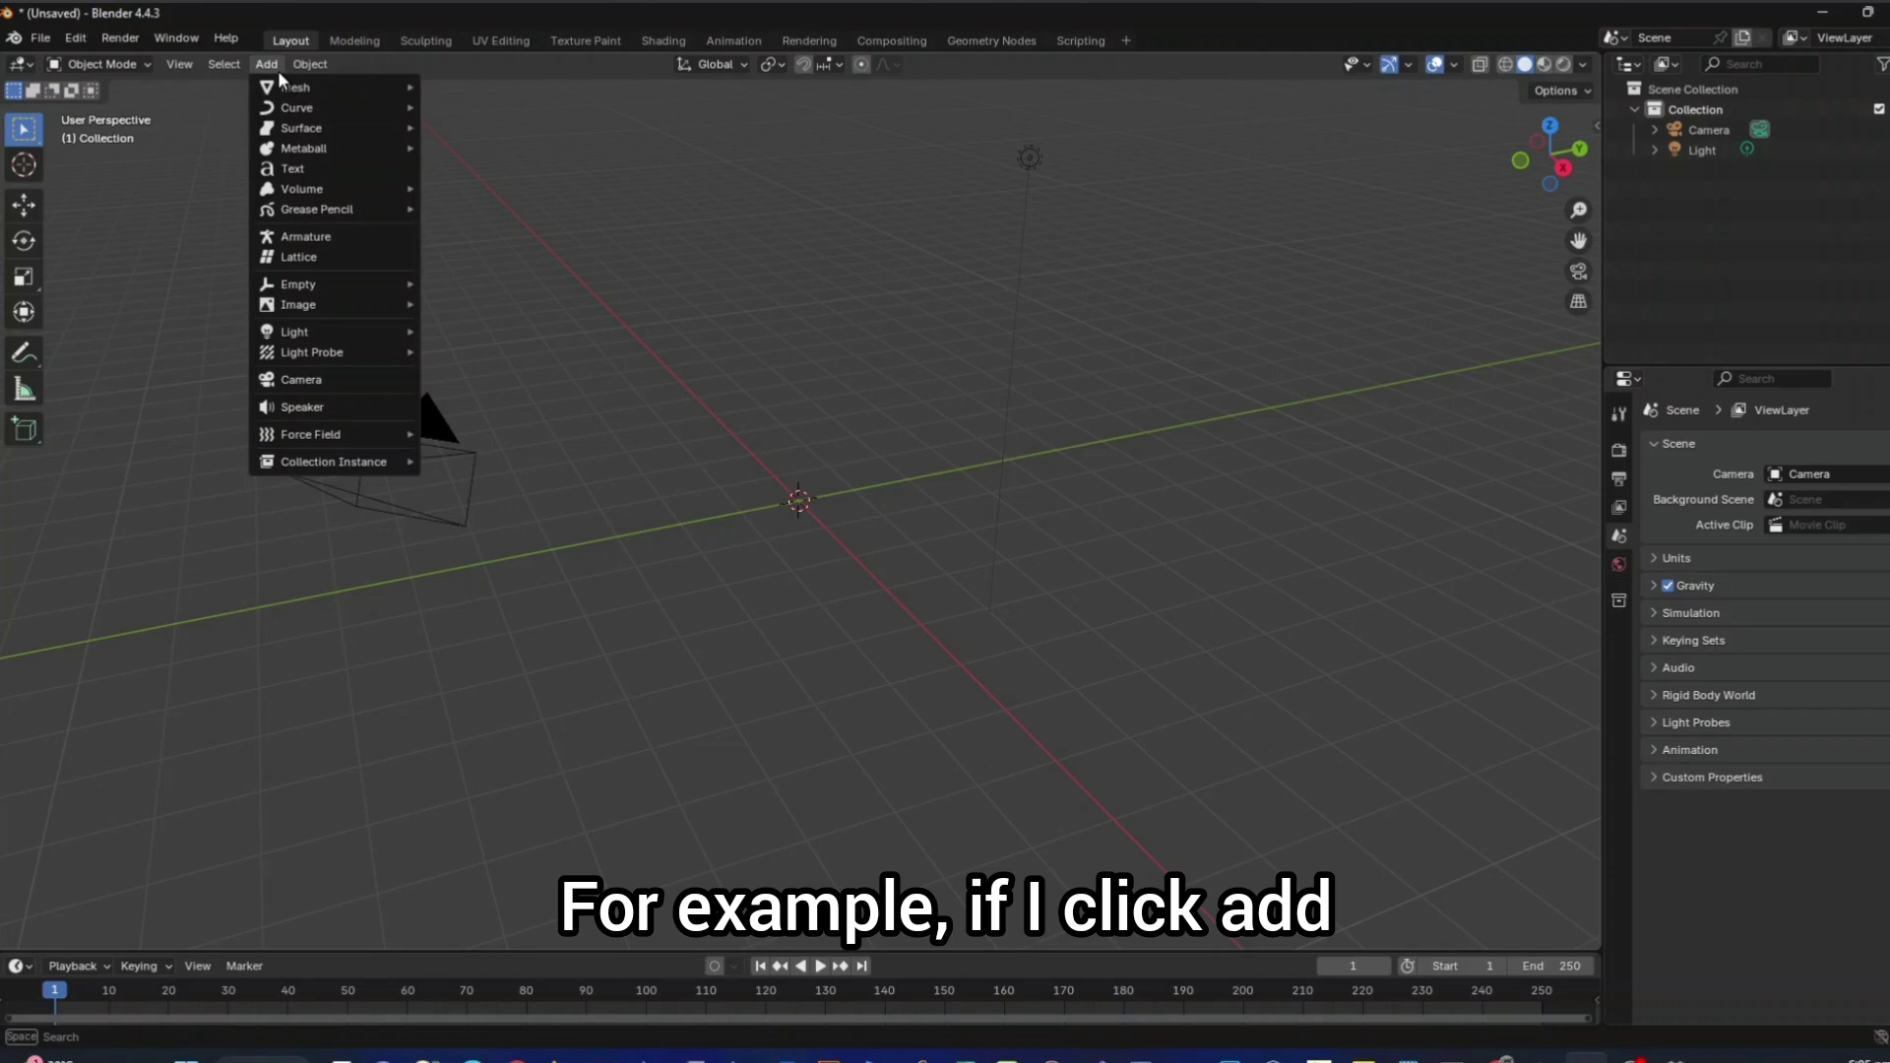
{"action": "mouse_move", "coordinate": [272, 87]}
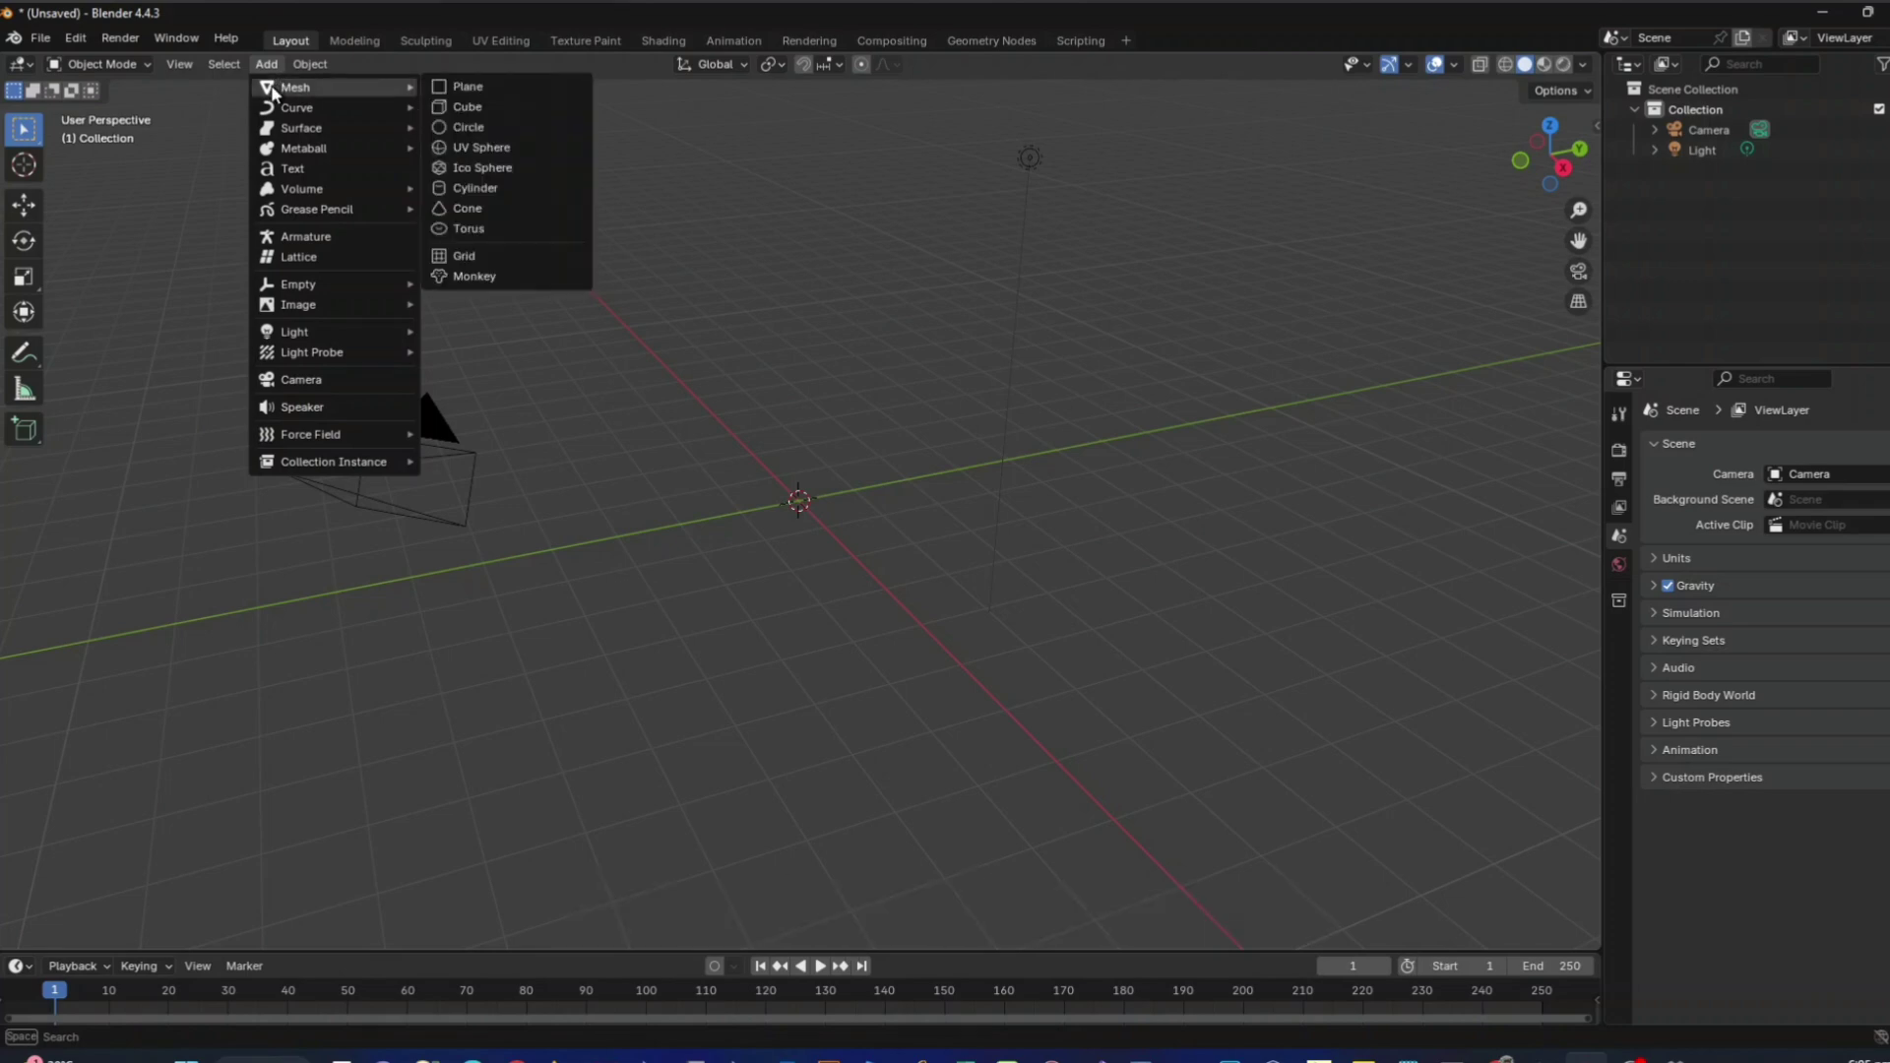
{"action": "left_click", "coordinate": [478, 108]}
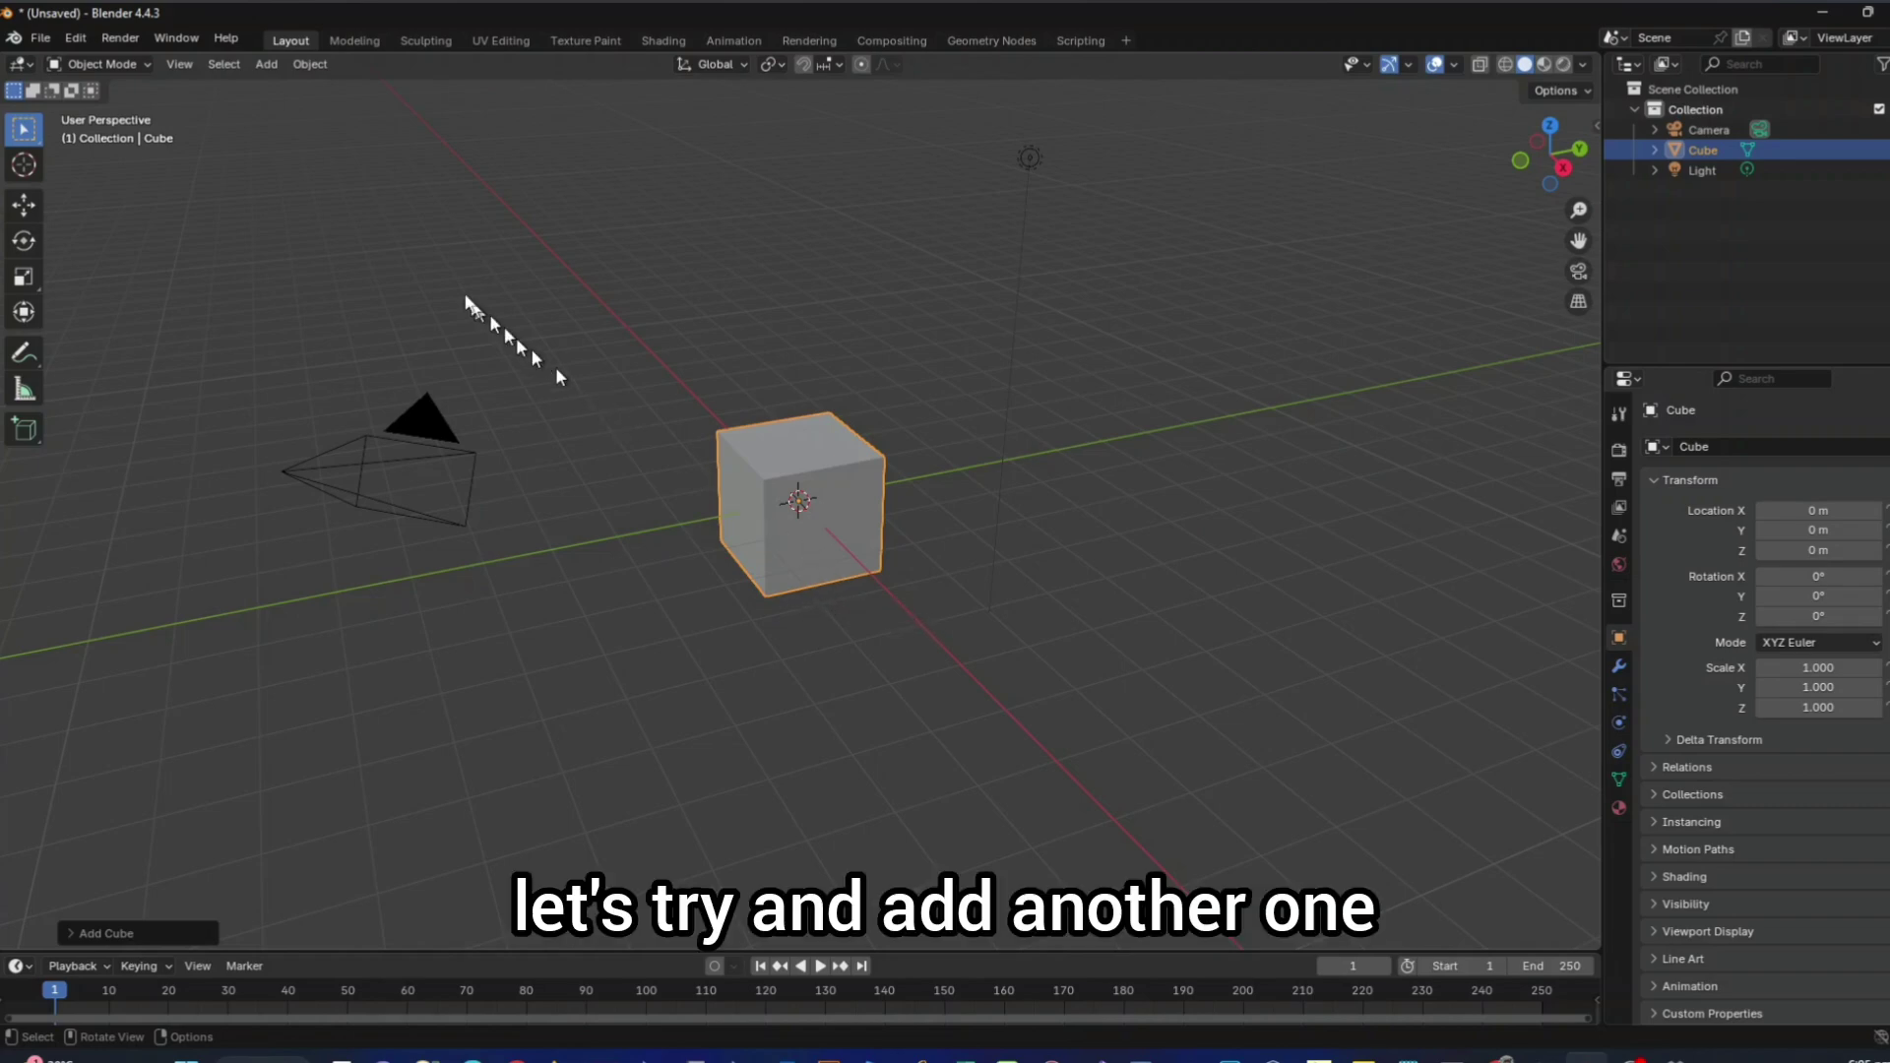
Step: Add a plane mesh at the world origin, intersecting the cube
{"action": "left_click", "coordinate": [268, 64]}
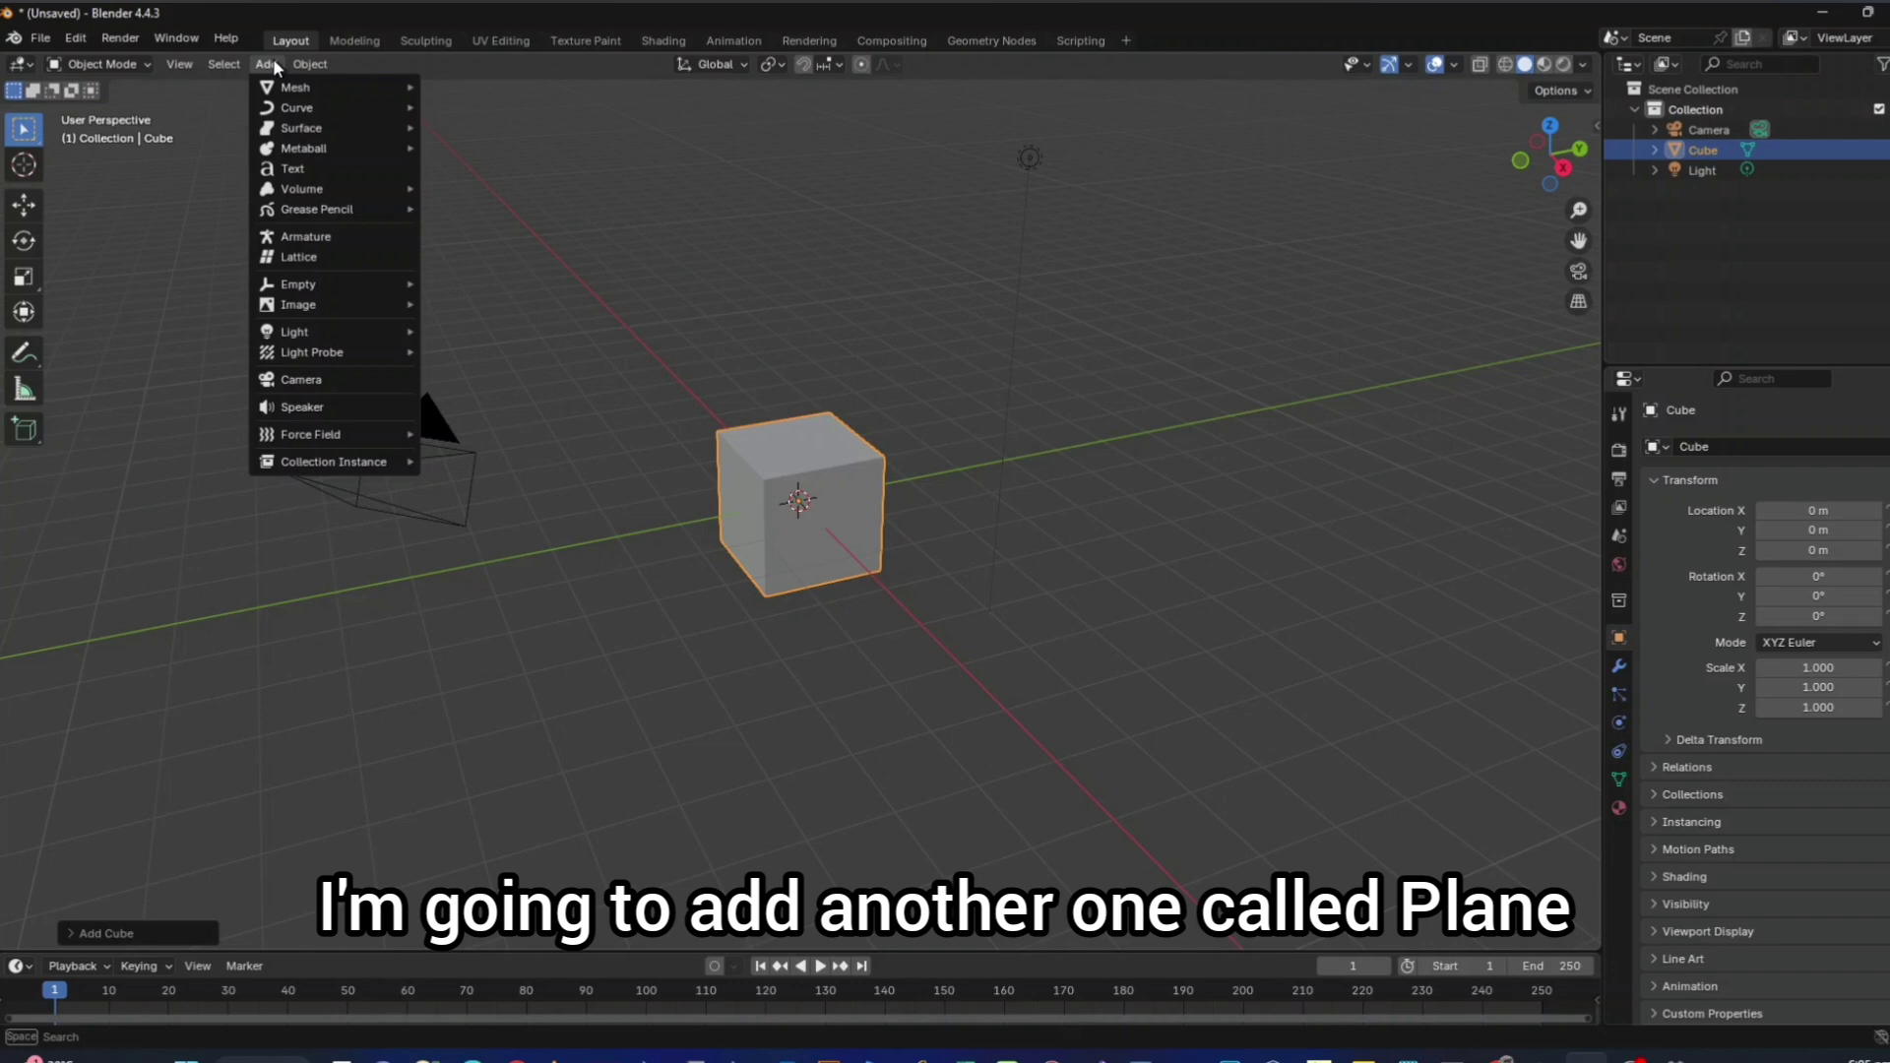
{"action": "mouse_move", "coordinate": [288, 90]}
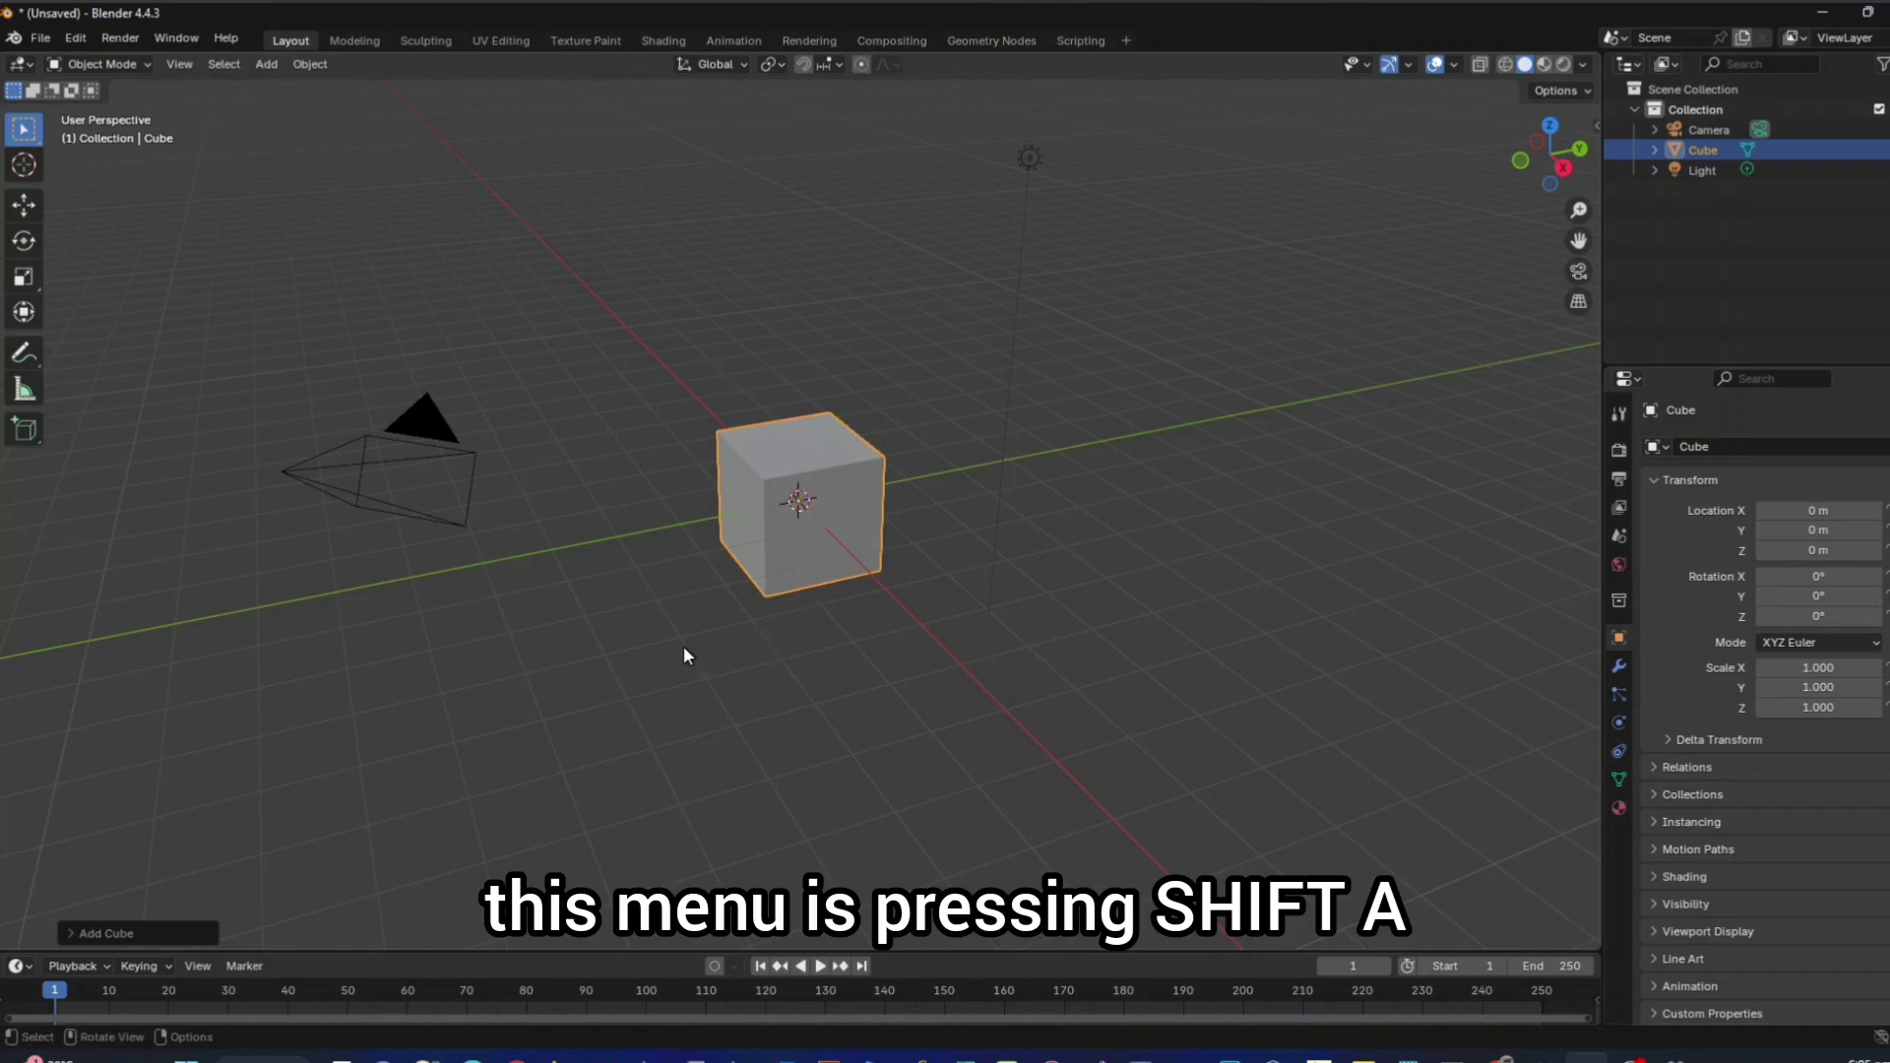
{"action": "key", "text": "shift+a"}
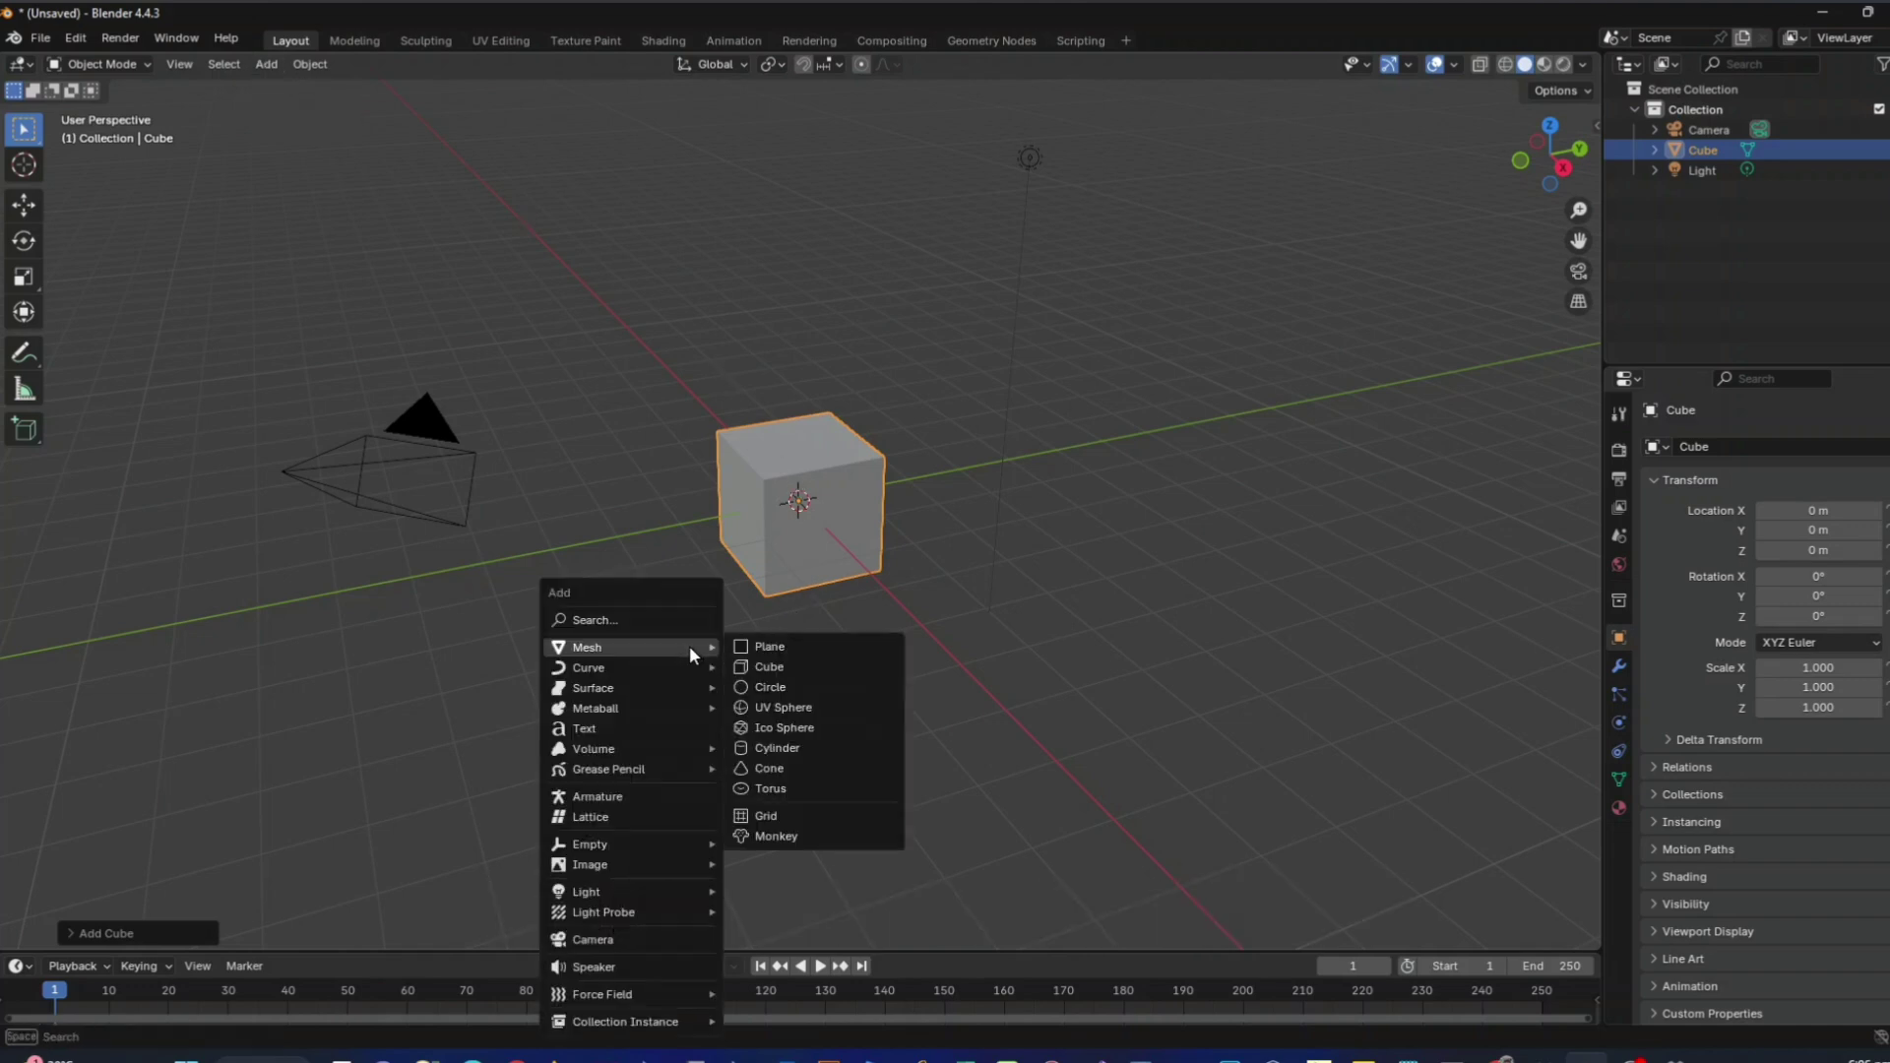
{"action": "key", "text": "shift+a"}
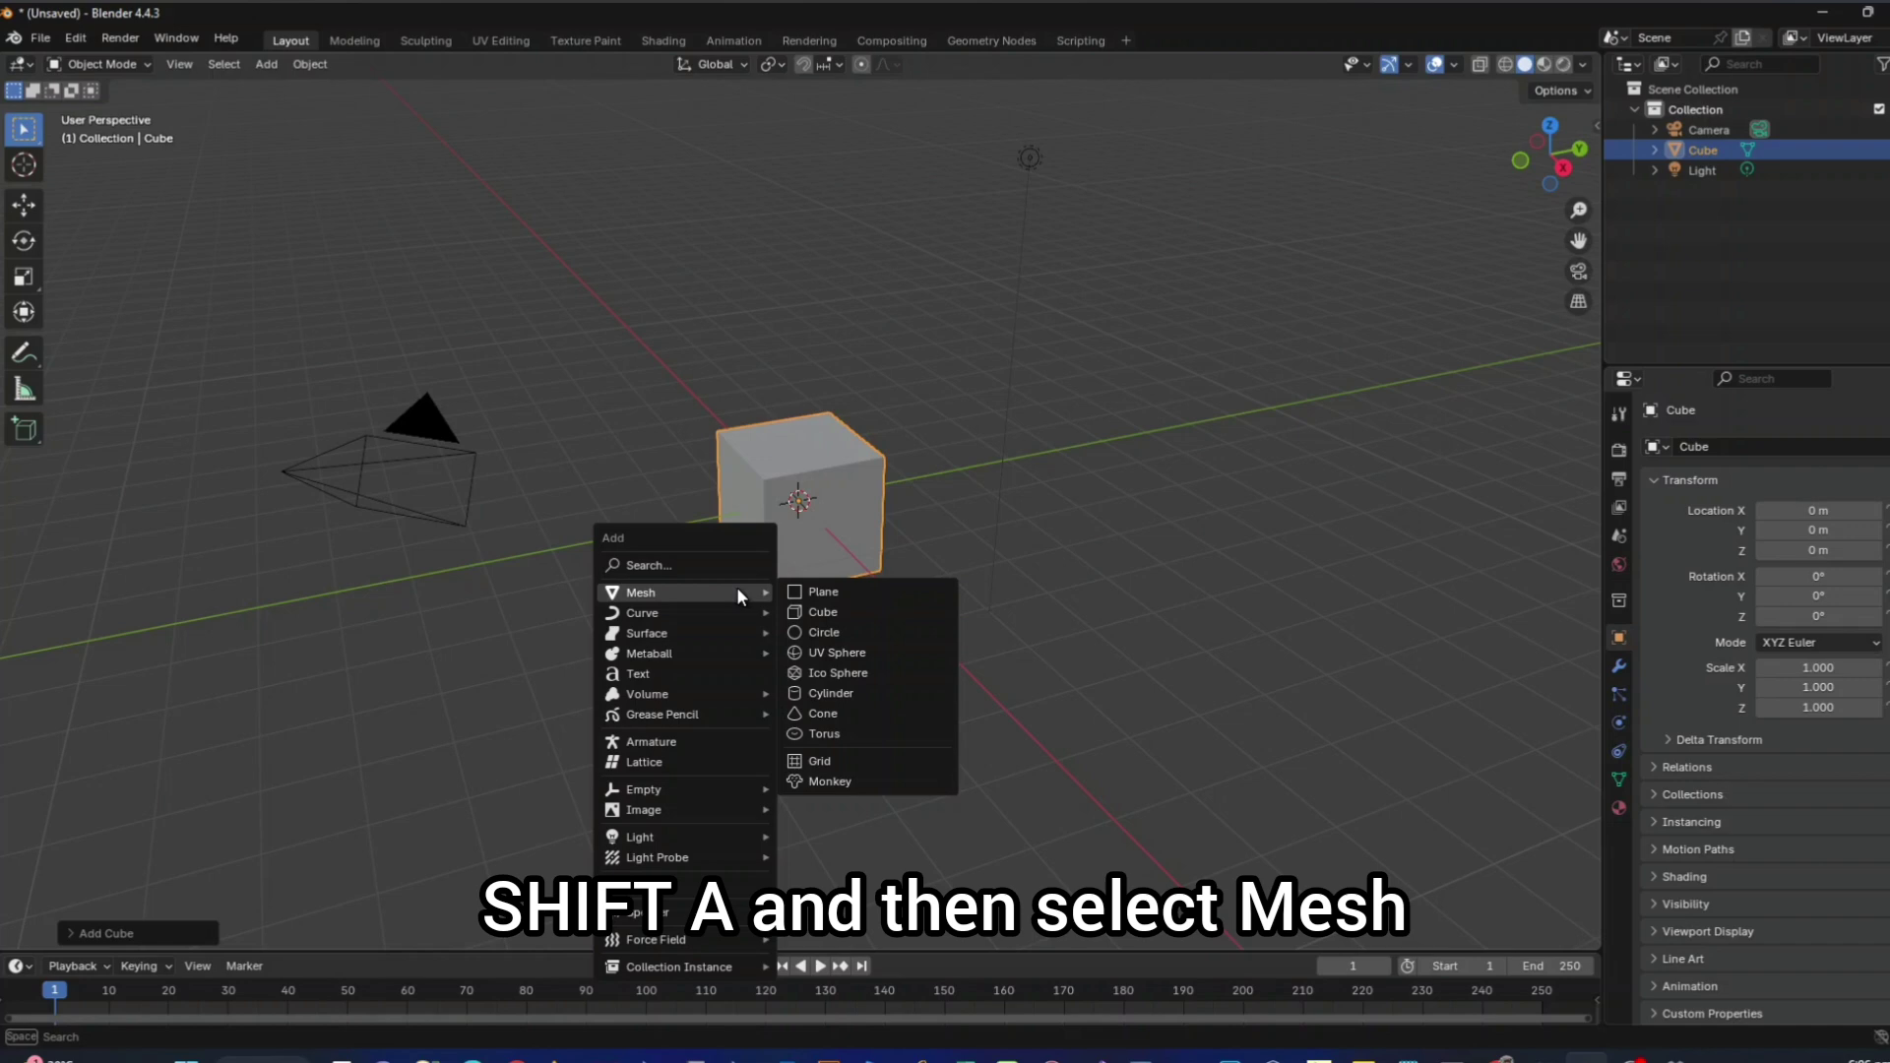
{"action": "left_click", "coordinate": [830, 591]}
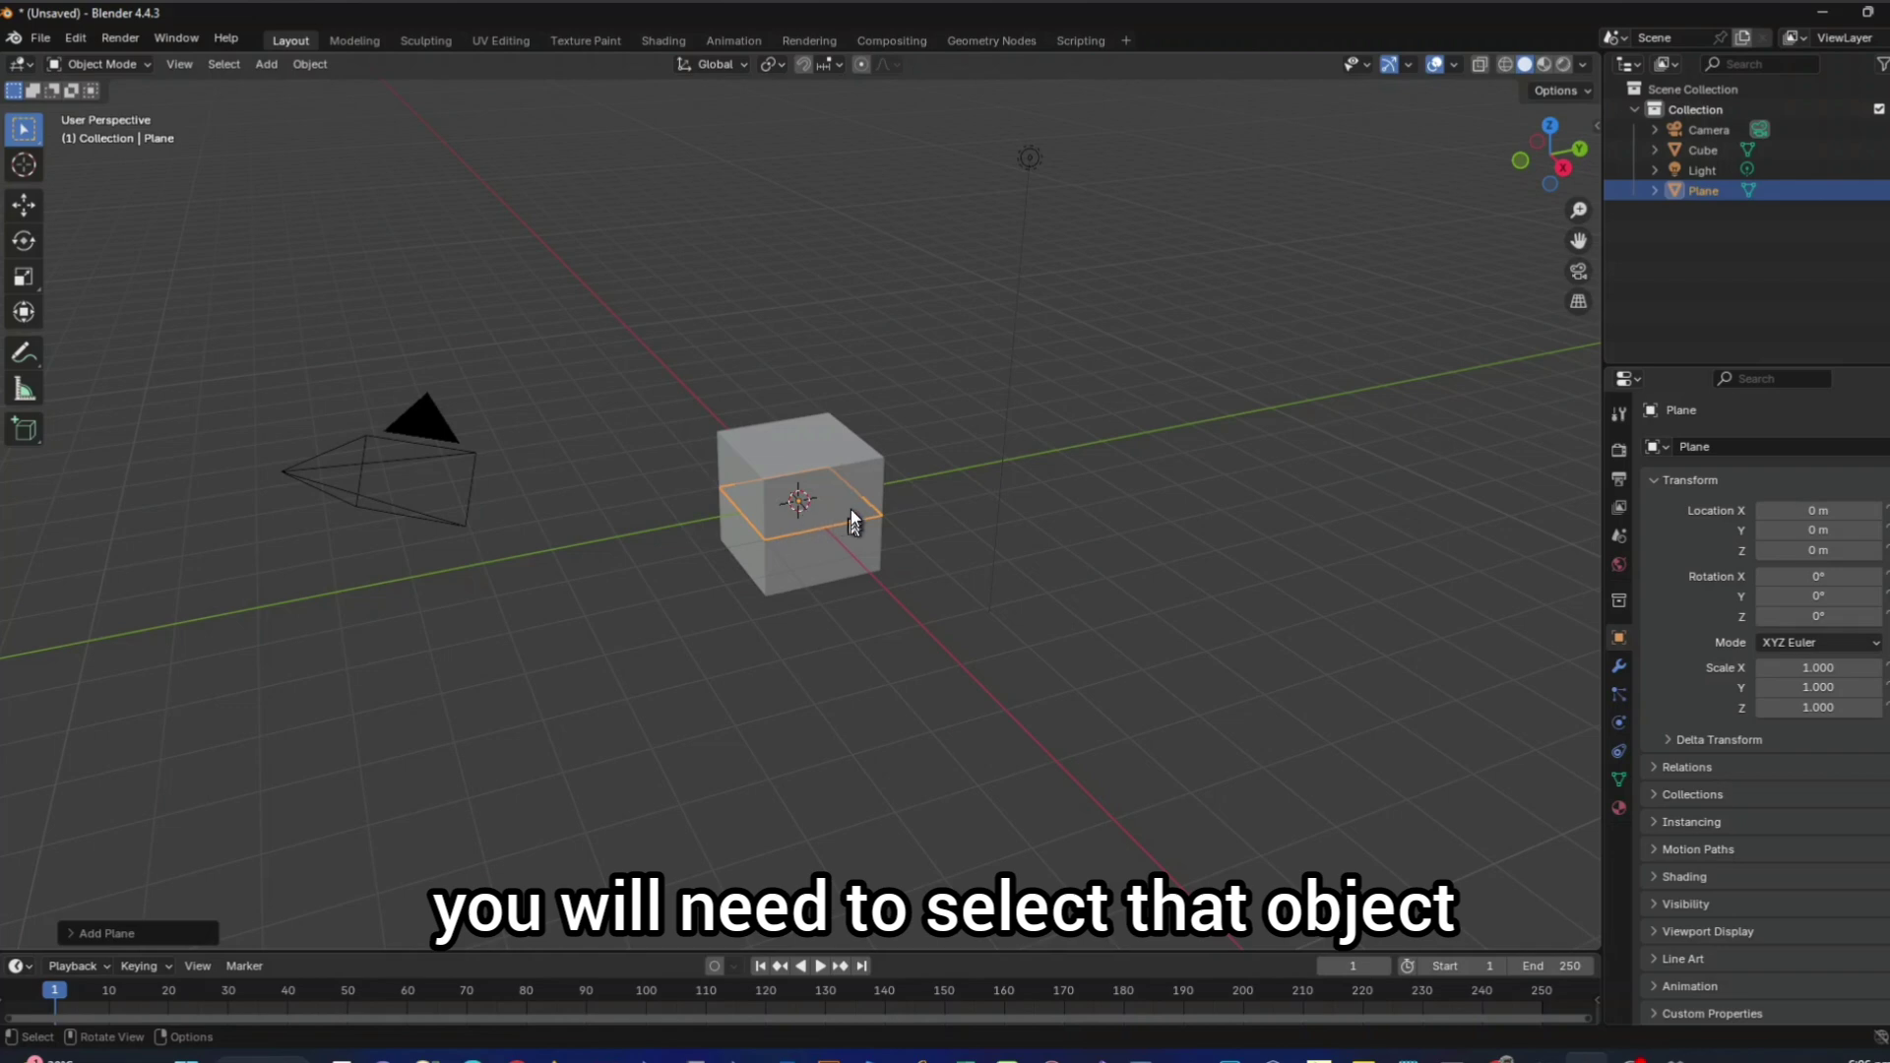
Step: Switch the selection back and forth between the cube and the plane, both in the scene collection and in the viewport
{"action": "left_click", "coordinate": [851, 455]}
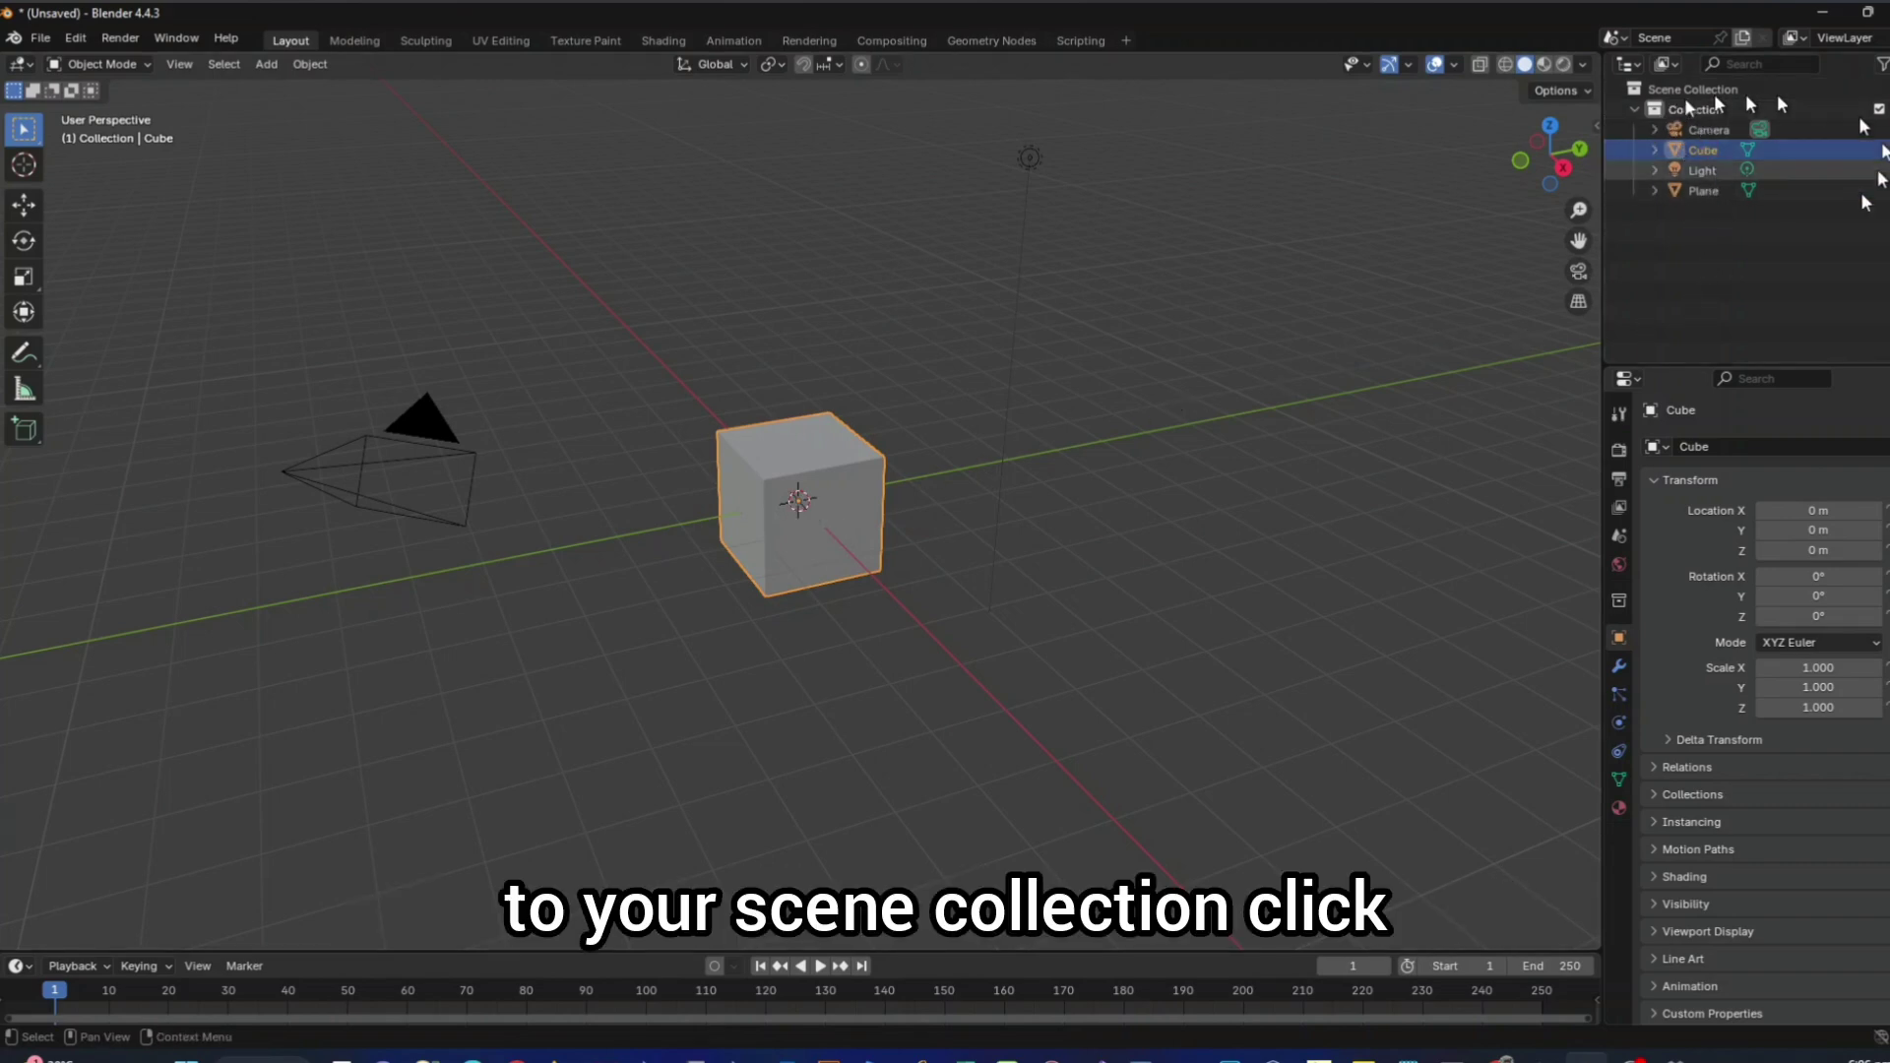
{"action": "left_click", "coordinate": [1701, 191]}
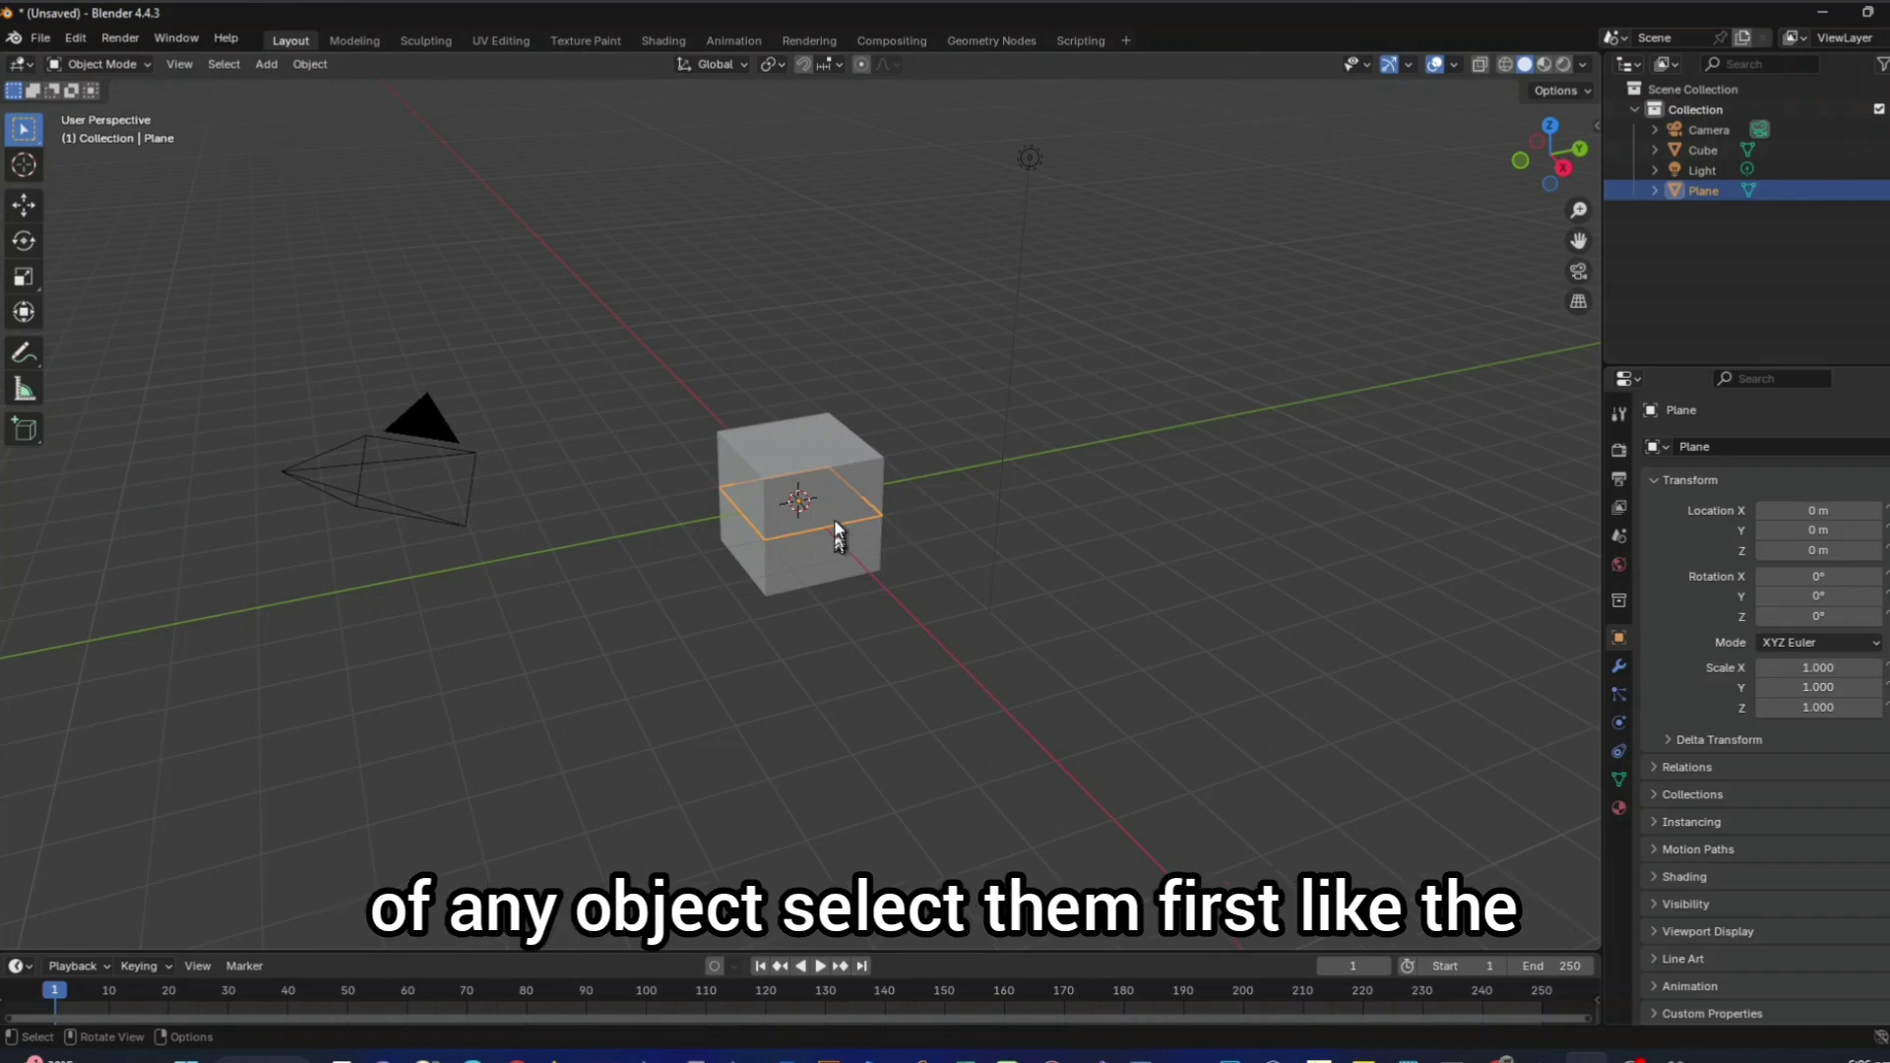
{"action": "left_click", "coordinate": [1713, 152]}
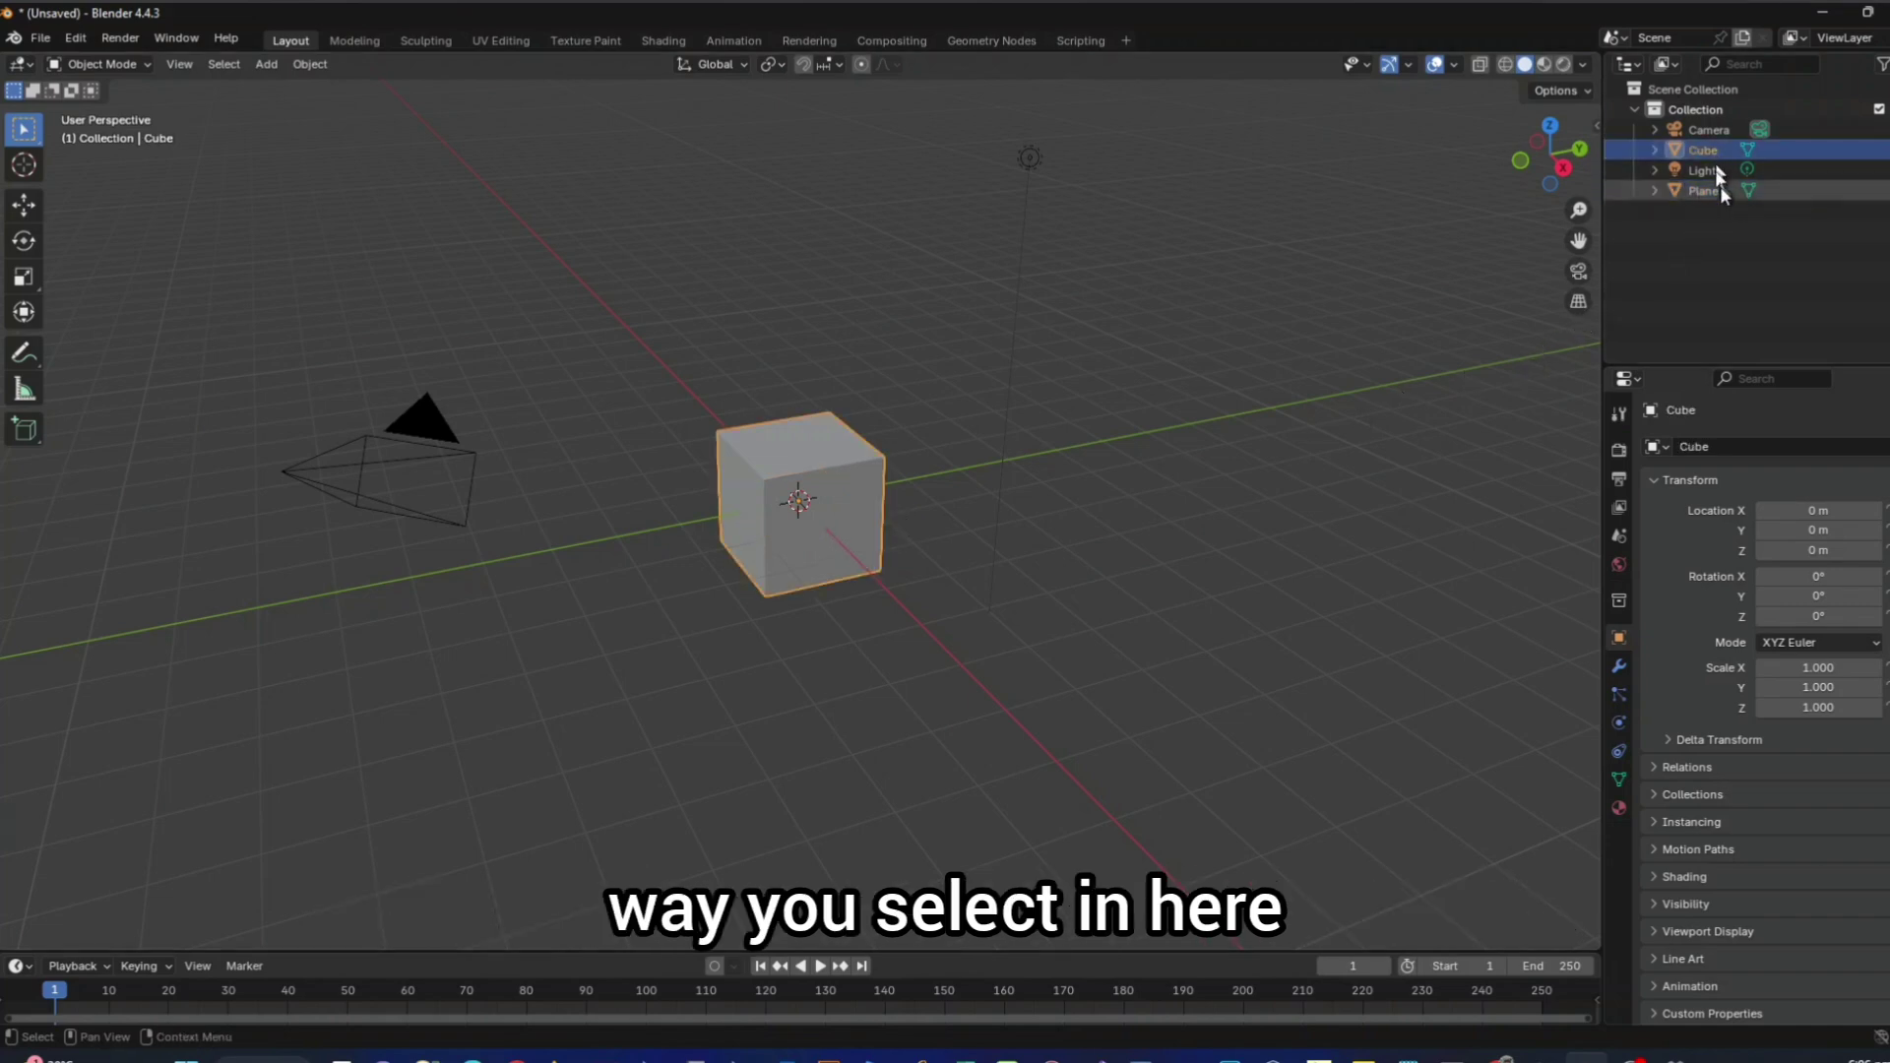
{"action": "left_click", "coordinate": [1720, 187]}
{"action": "left_click", "coordinate": [1722, 156]}
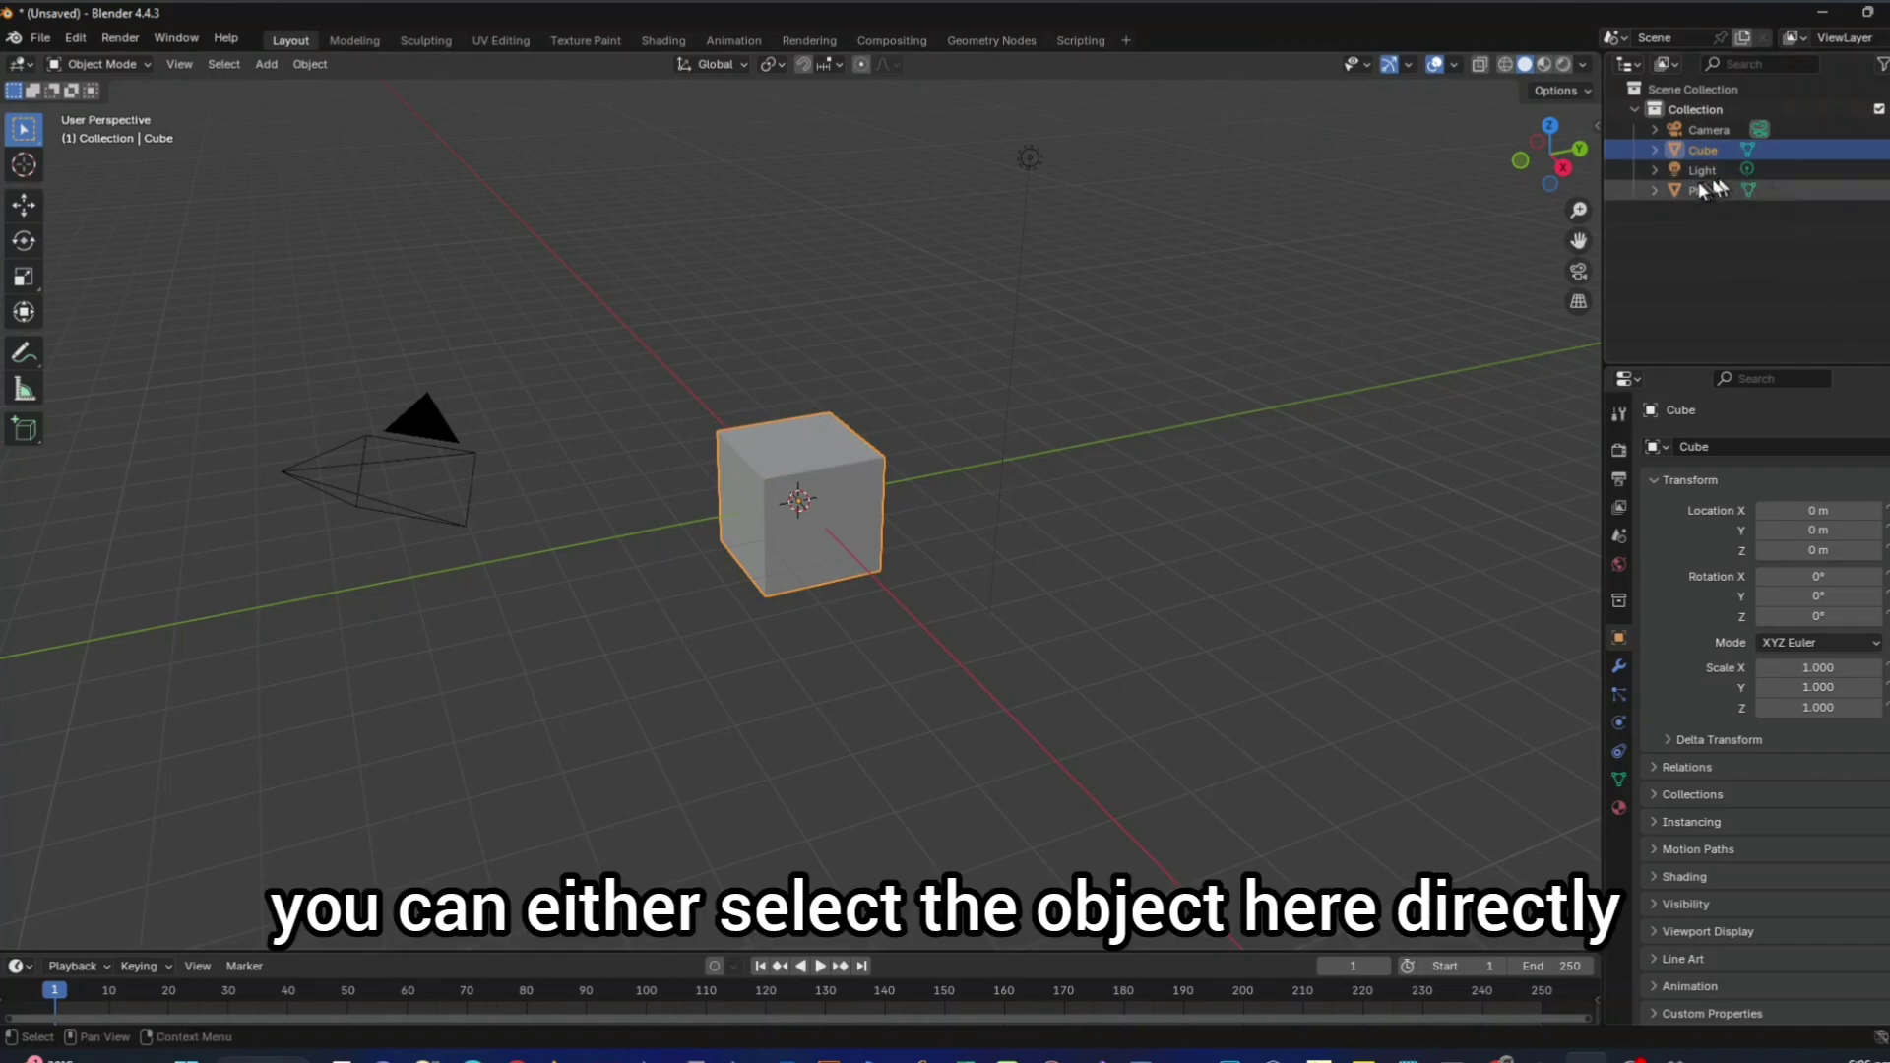
{"action": "left_click", "coordinate": [1708, 189]}
{"action": "left_click", "coordinate": [833, 445]}
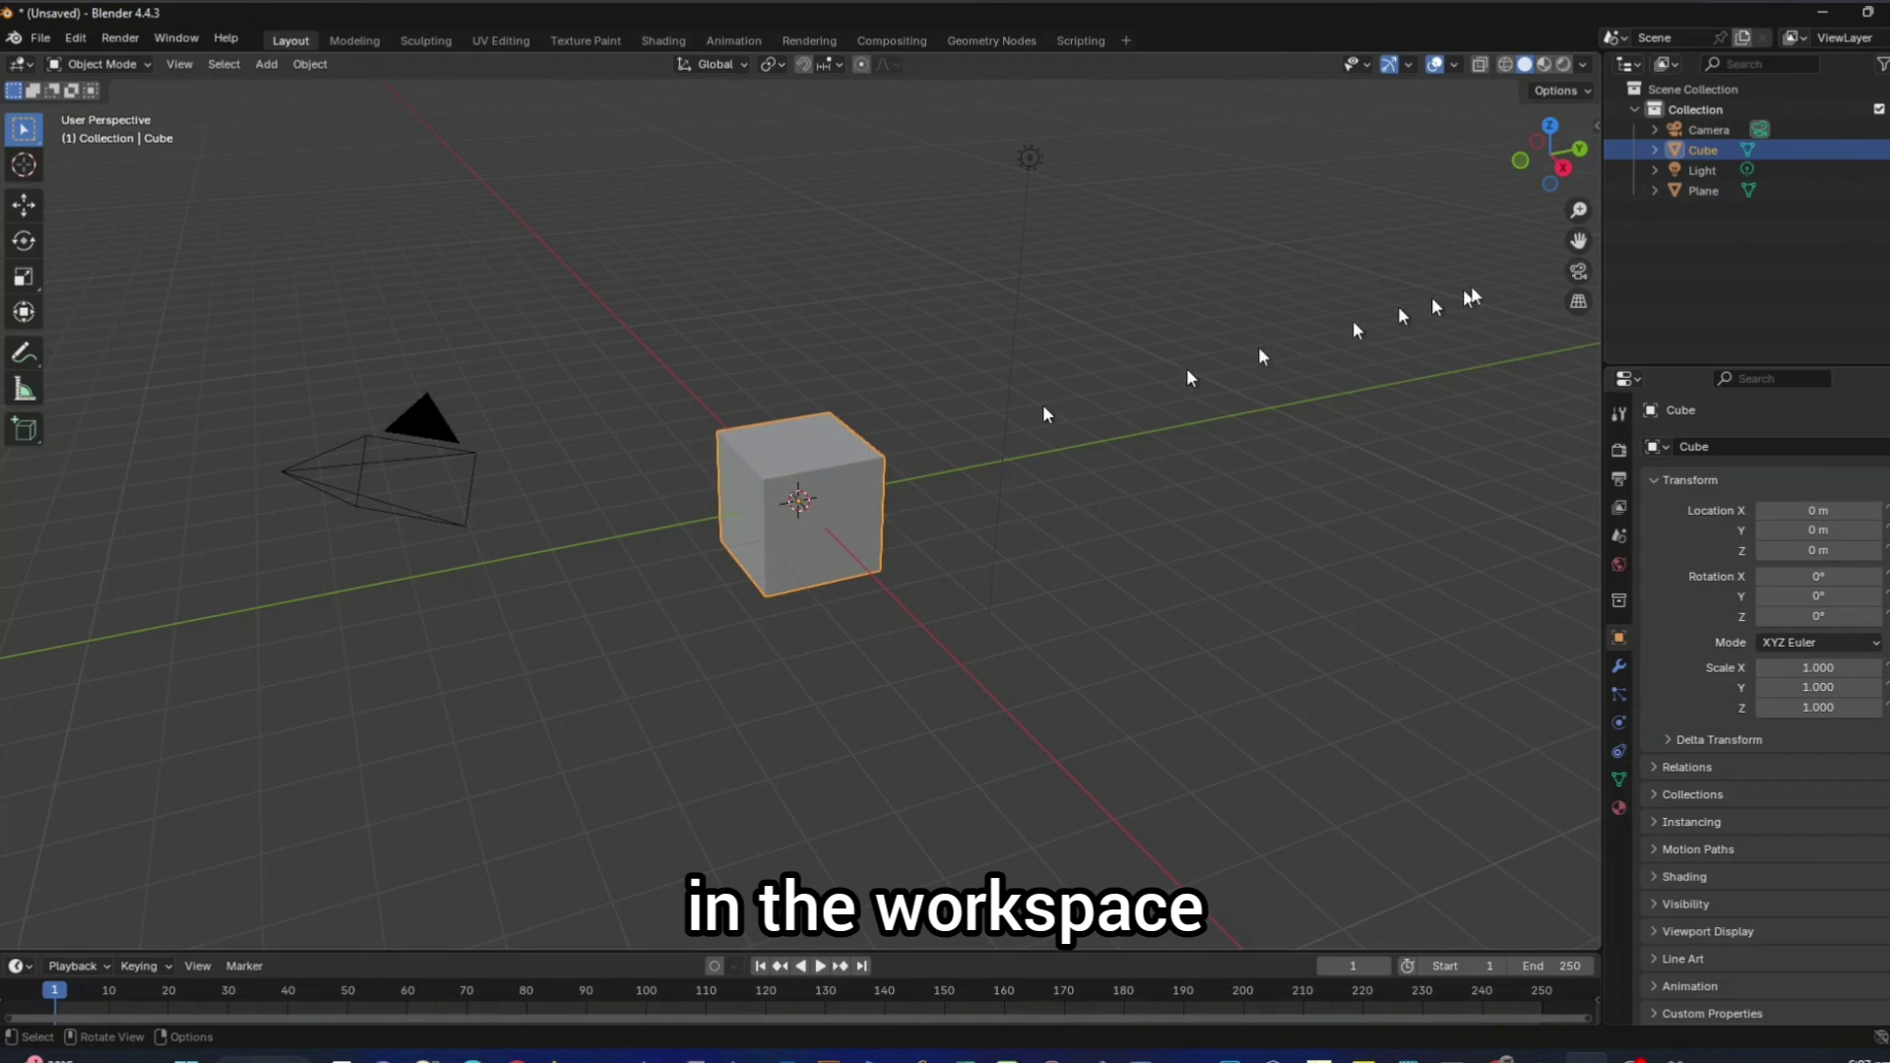
Step: Scale the plane up uniformly to about 7.03 so it forms a large floor around the cube
{"action": "left_click", "coordinate": [1721, 195]}
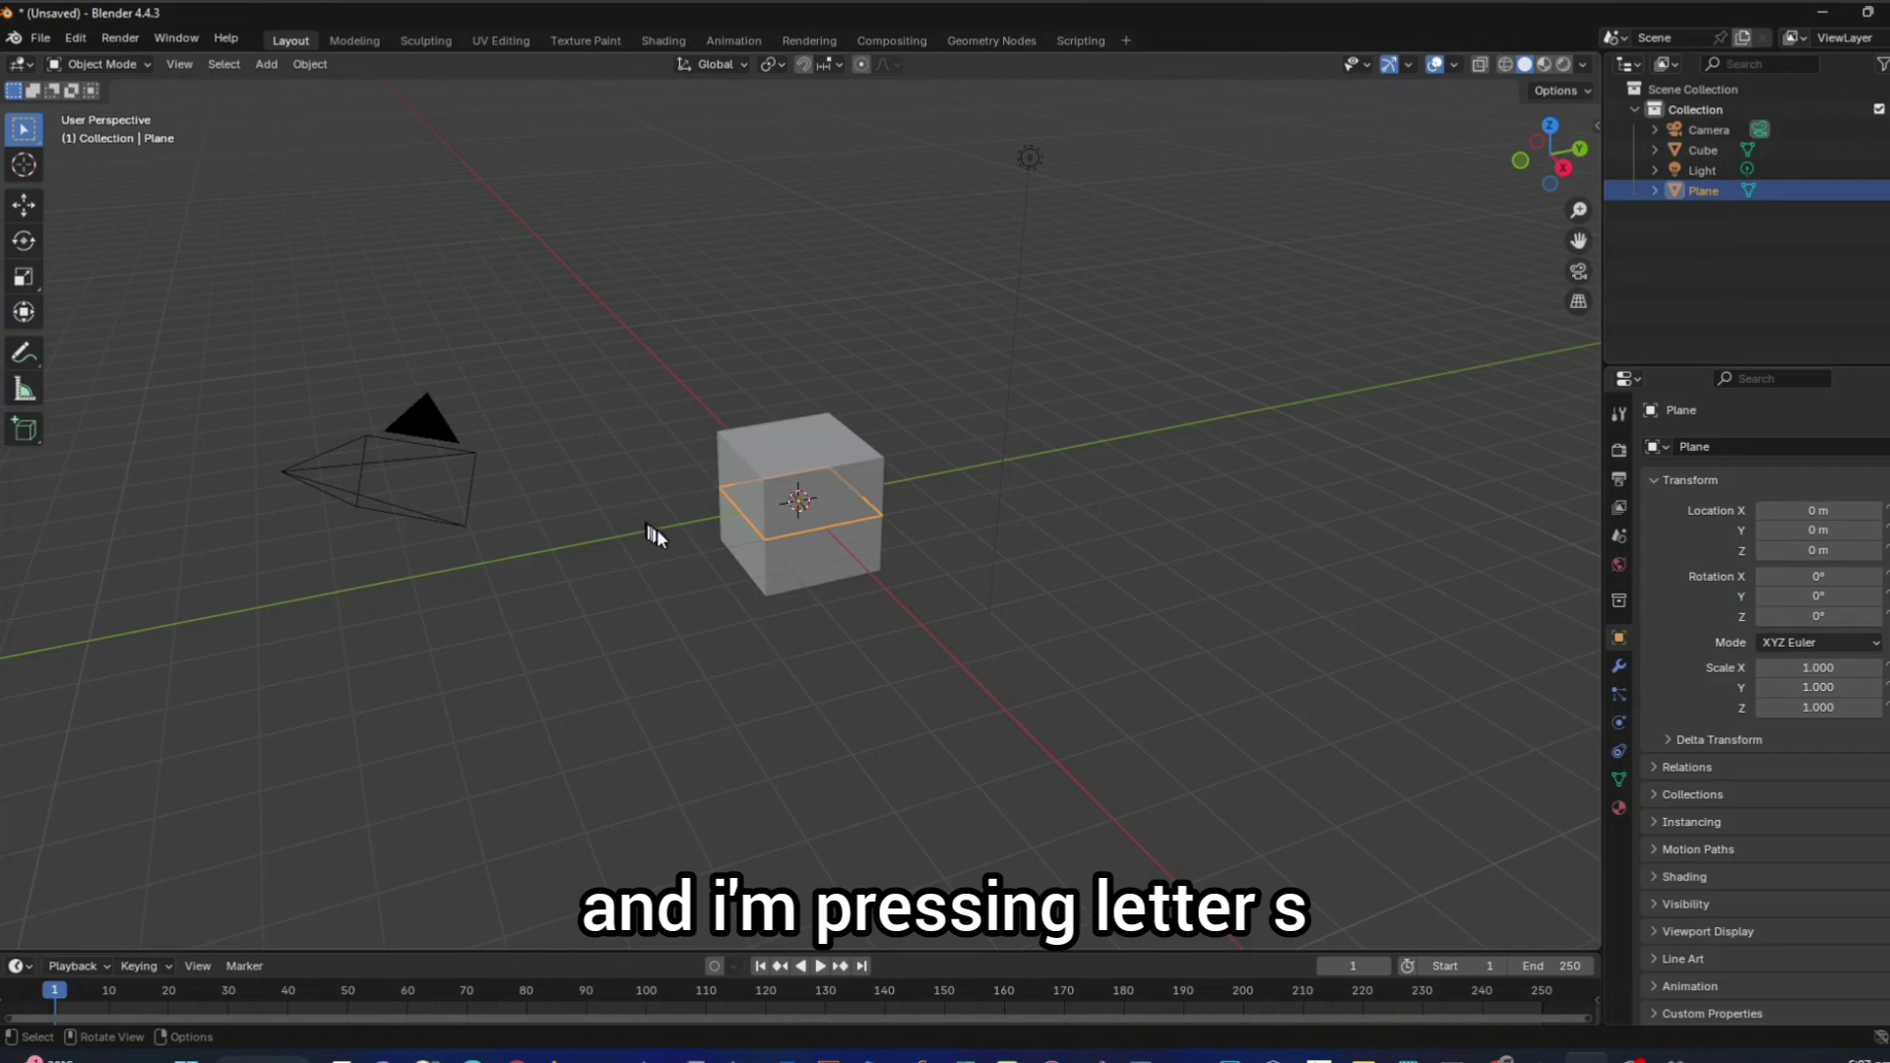
{"action": "key", "text": "s"}
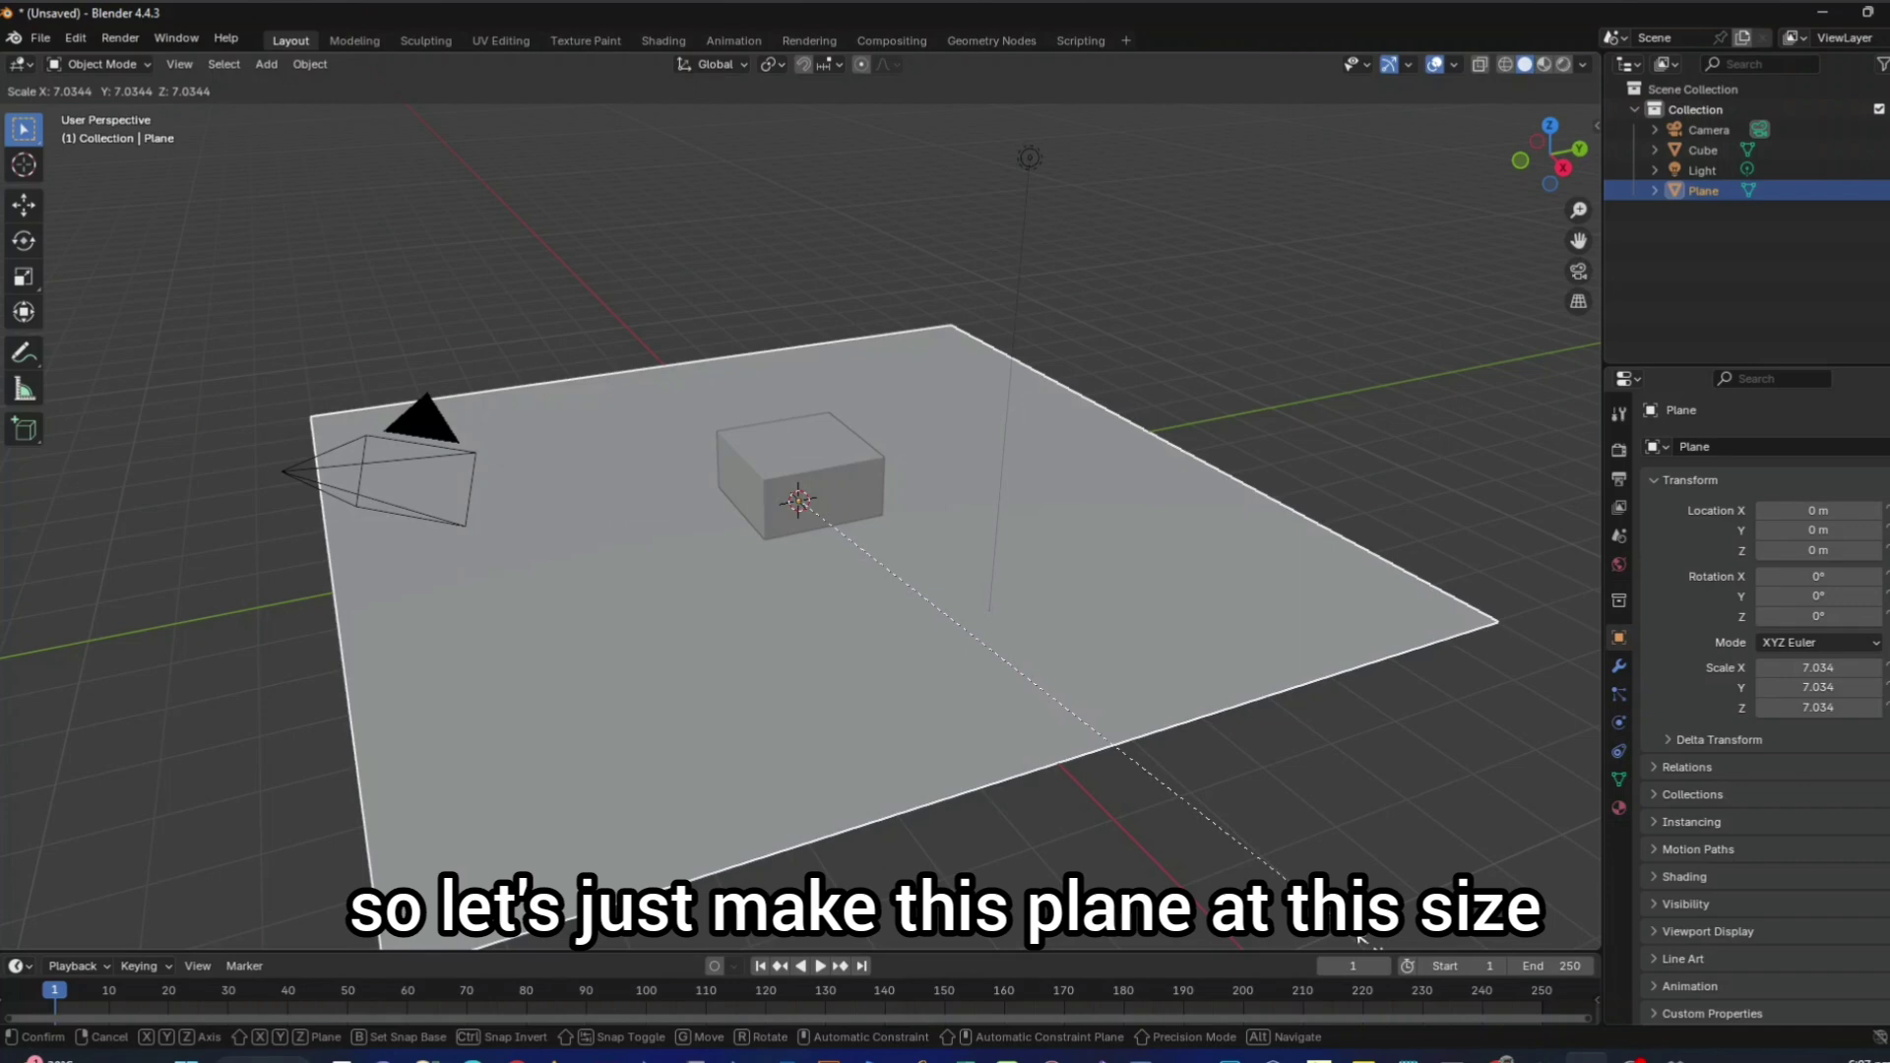
{"action": "left_click", "coordinate": [1361, 940]}
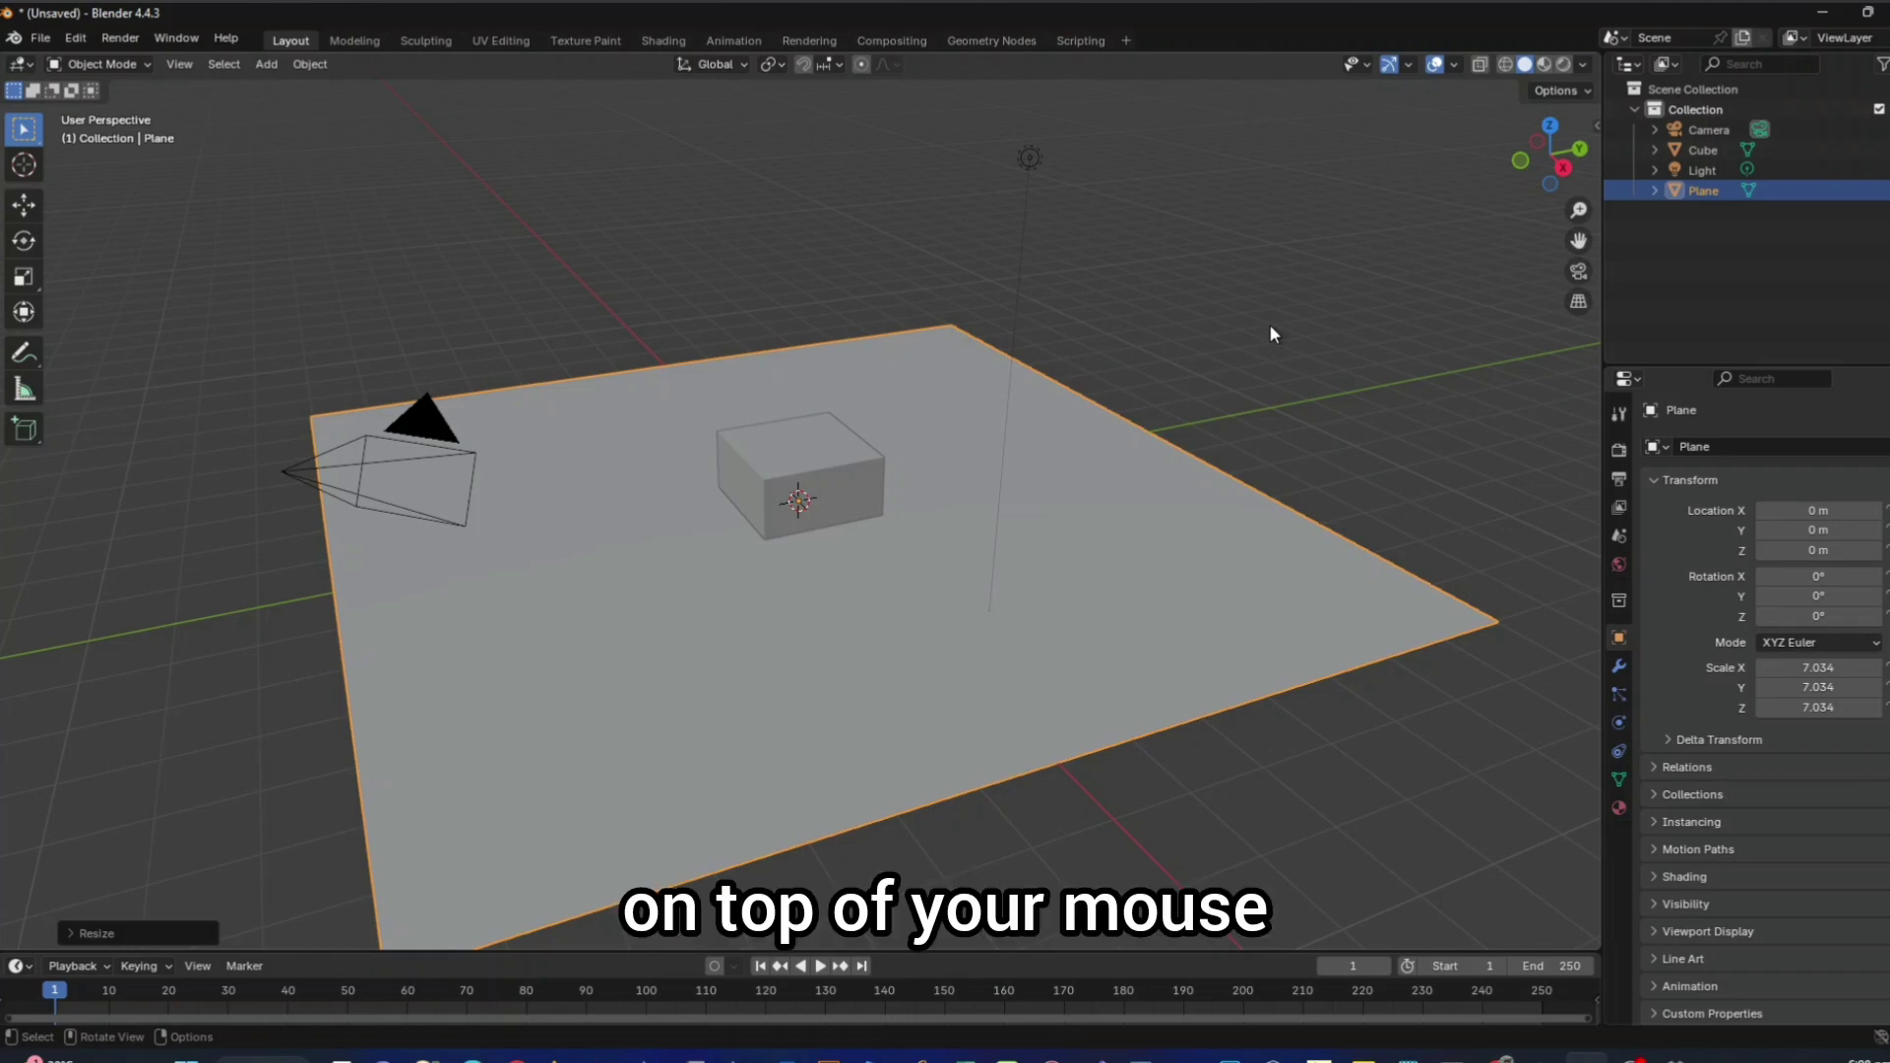
Step: Orbit around the plane and cube, including low side angles, to examine how they intersect
{"action": "middle_click_drag", "start_coordinate": [1270, 330], "coordinate": [864, 334]}
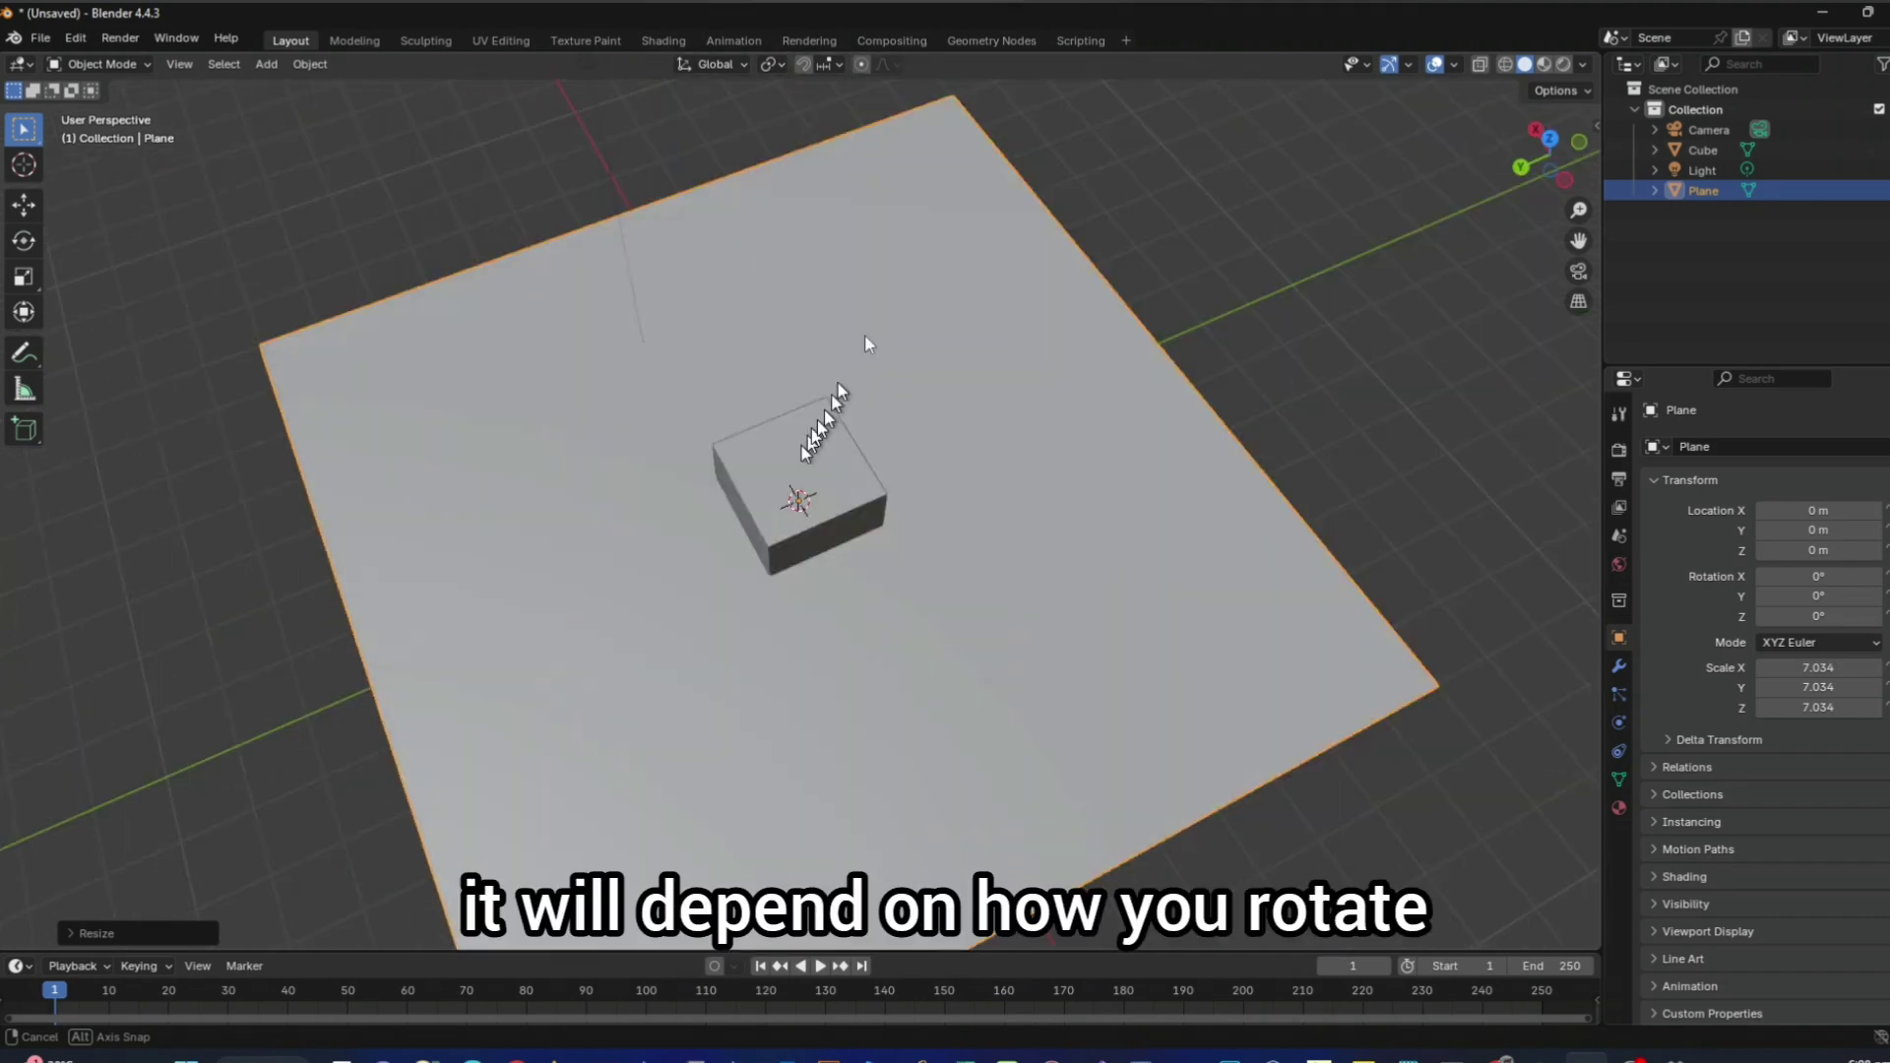
{"action": "middle_click_drag", "start_coordinate": [865, 338], "coordinate": [1131, 275]}
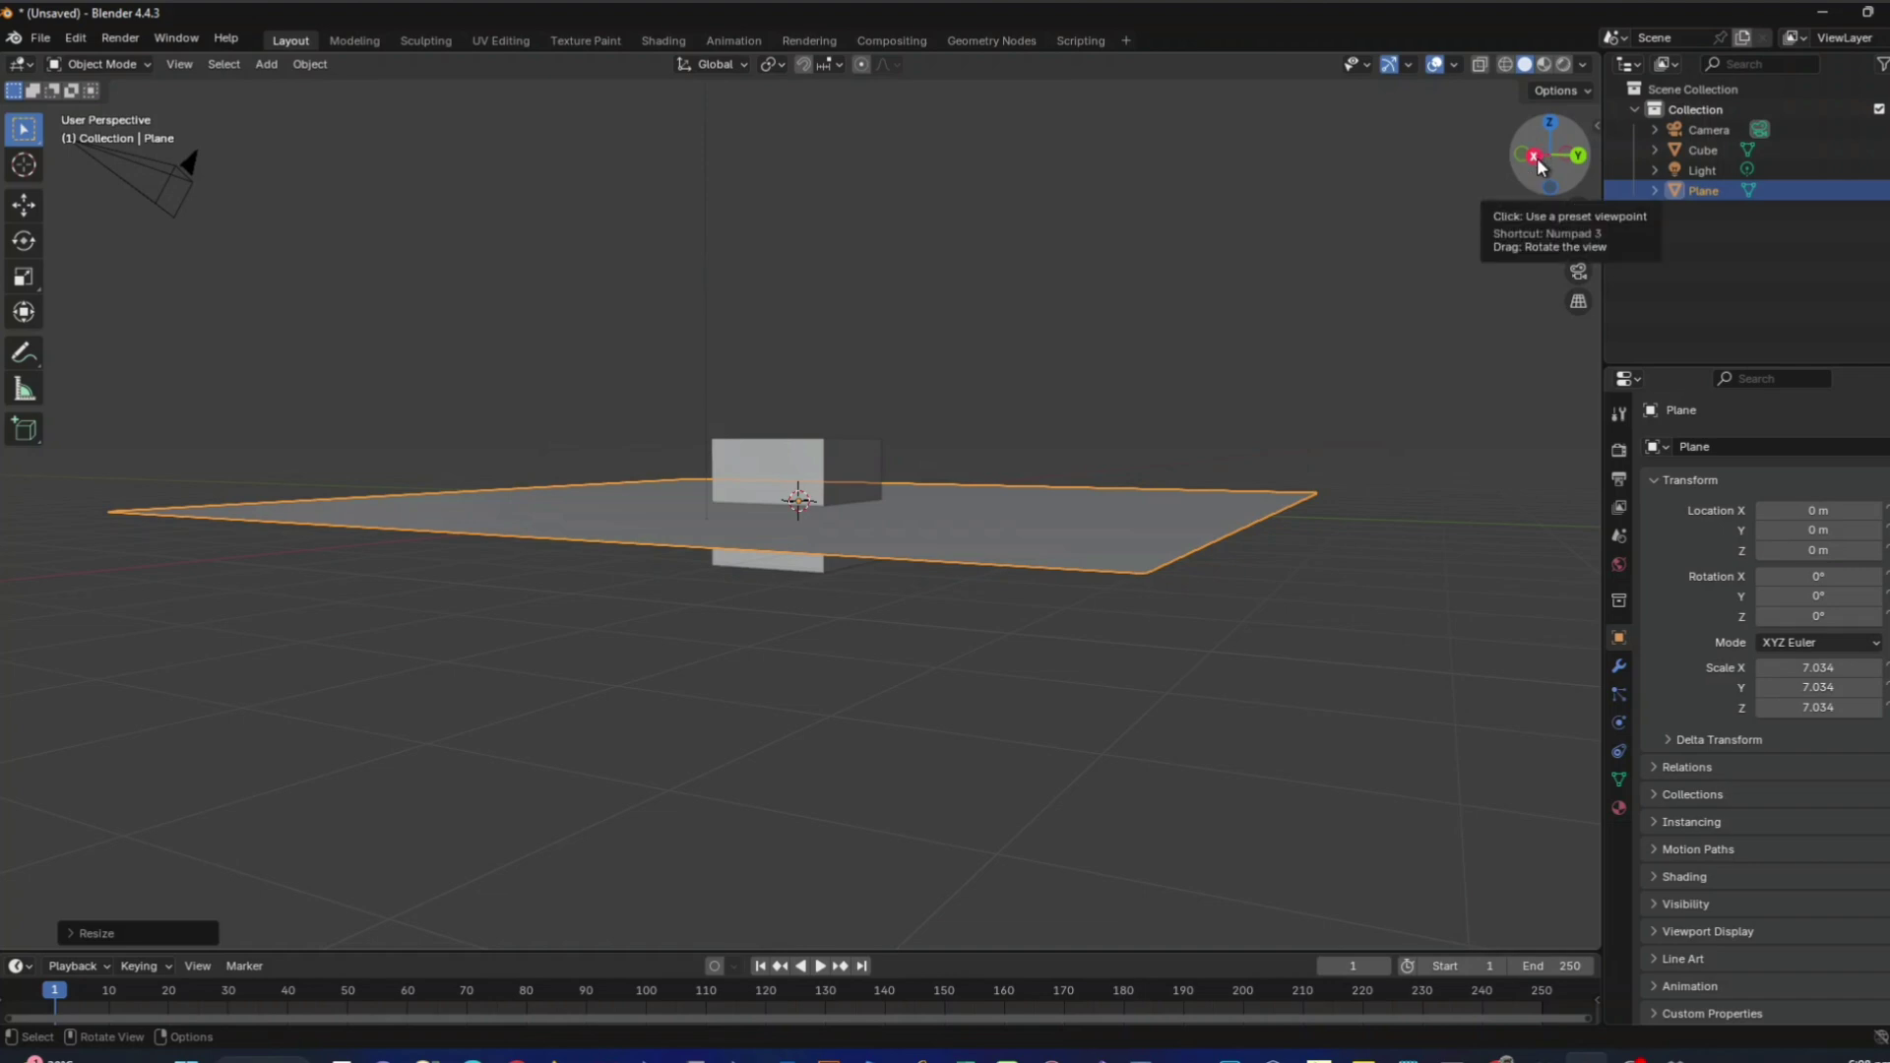
{"action": "left_click_drag", "start_coordinate": [1535, 165], "coordinate": [1603, 126]}
{"action": "middle_click_drag", "start_coordinate": [1049, 354], "coordinate": [1154, 380]}
{"action": "middle_click_drag", "start_coordinate": [1273, 396], "coordinate": [1184, 388]}
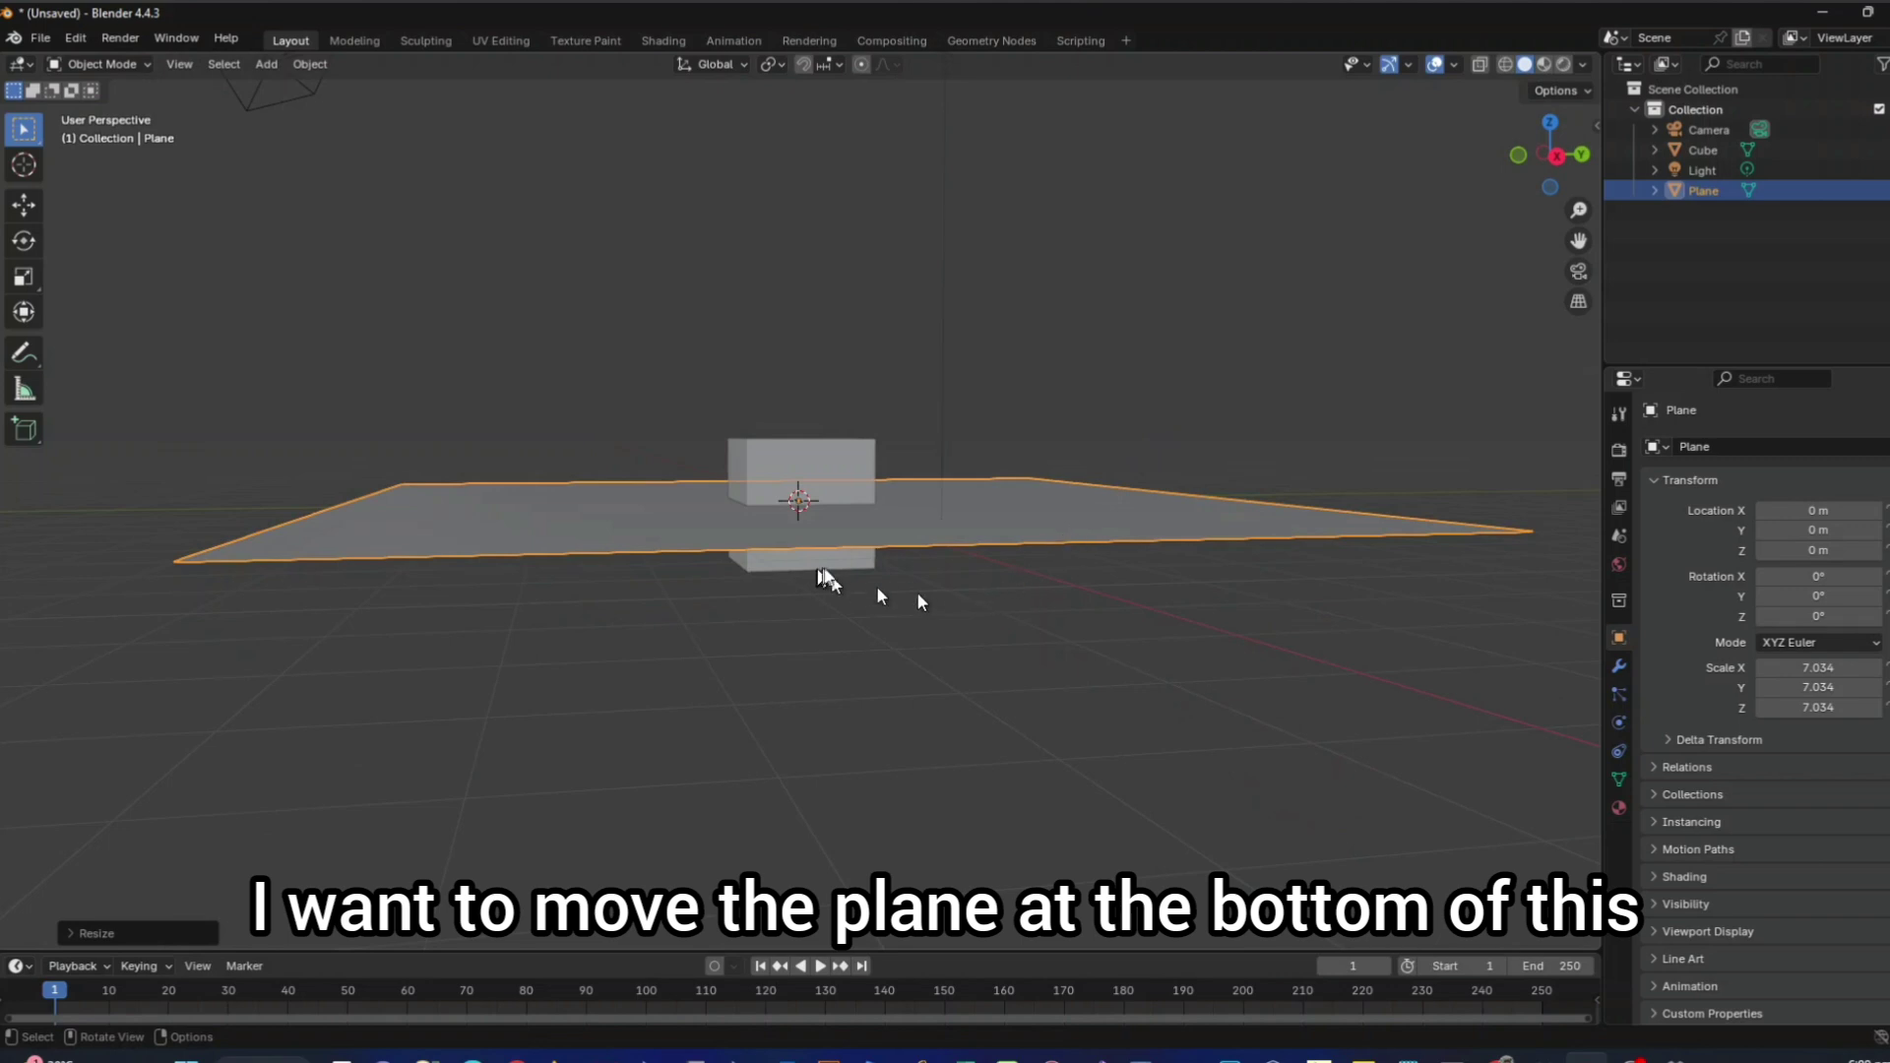
{"action": "mouse_move", "coordinate": [953, 612]}
{"action": "middle_mouse_down"}
{"action": "mouse_move", "coordinate": [864, 590]}
{"action": "mouse_move", "coordinate": [930, 596]}
{"action": "middle_mouse_up"}
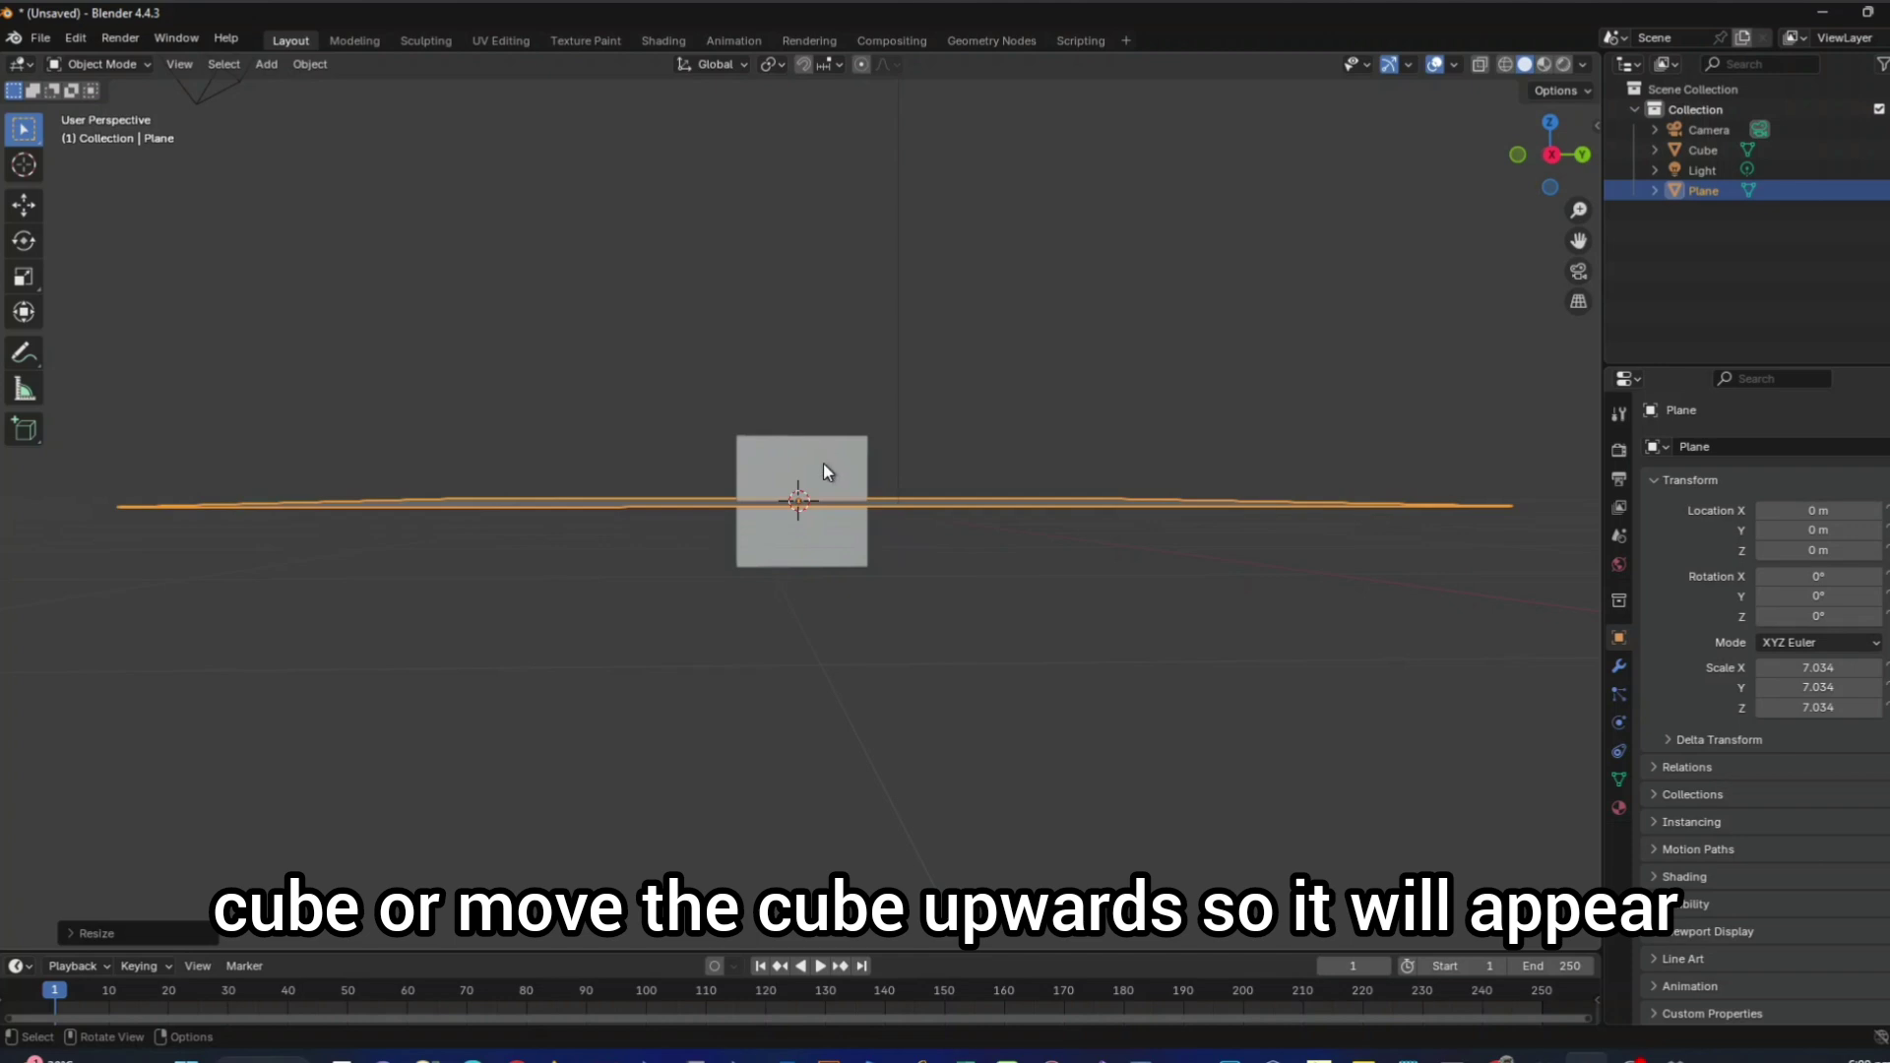
{"action": "mouse_move", "coordinate": [971, 630]}
{"action": "middle_mouse_down"}
{"action": "mouse_move", "coordinate": [983, 652]}
{"action": "mouse_move", "coordinate": [1029, 633]}
{"action": "mouse_move", "coordinate": [984, 624]}
{"action": "middle_mouse_up"}
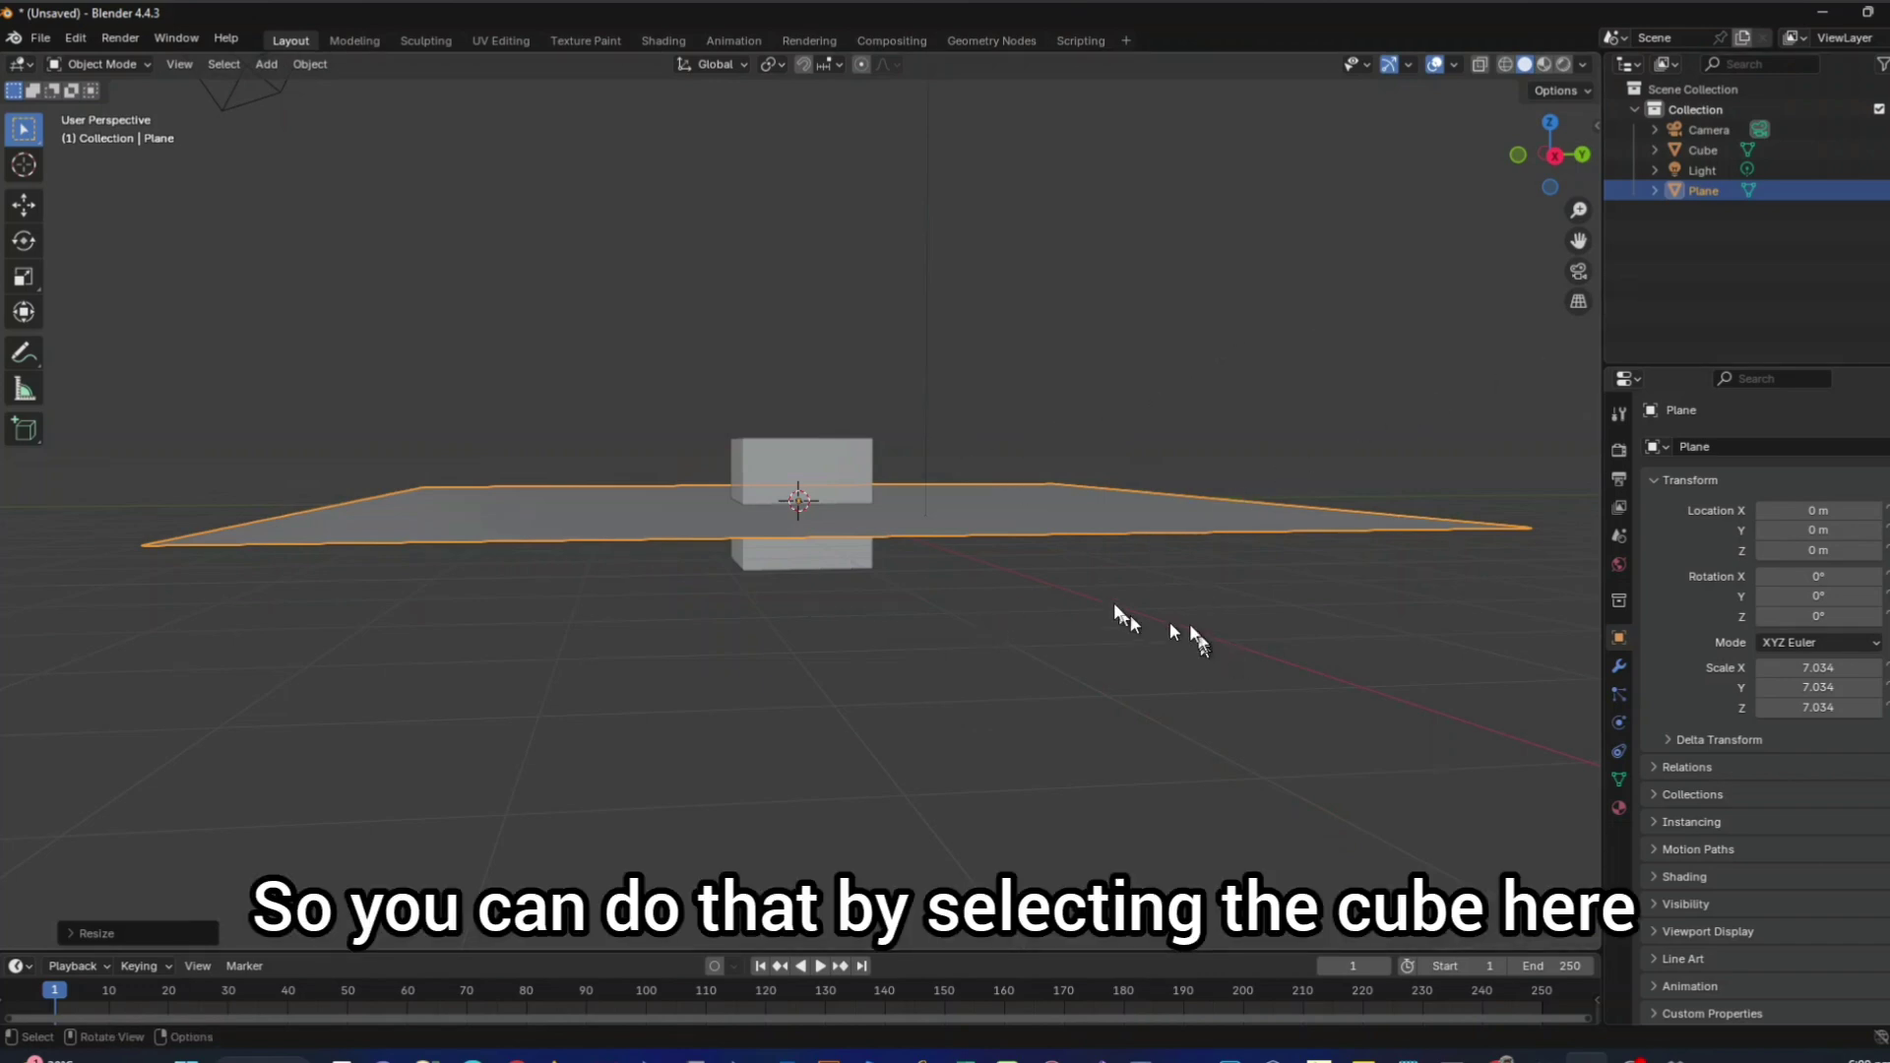
{"action": "left_click", "coordinate": [844, 475]}
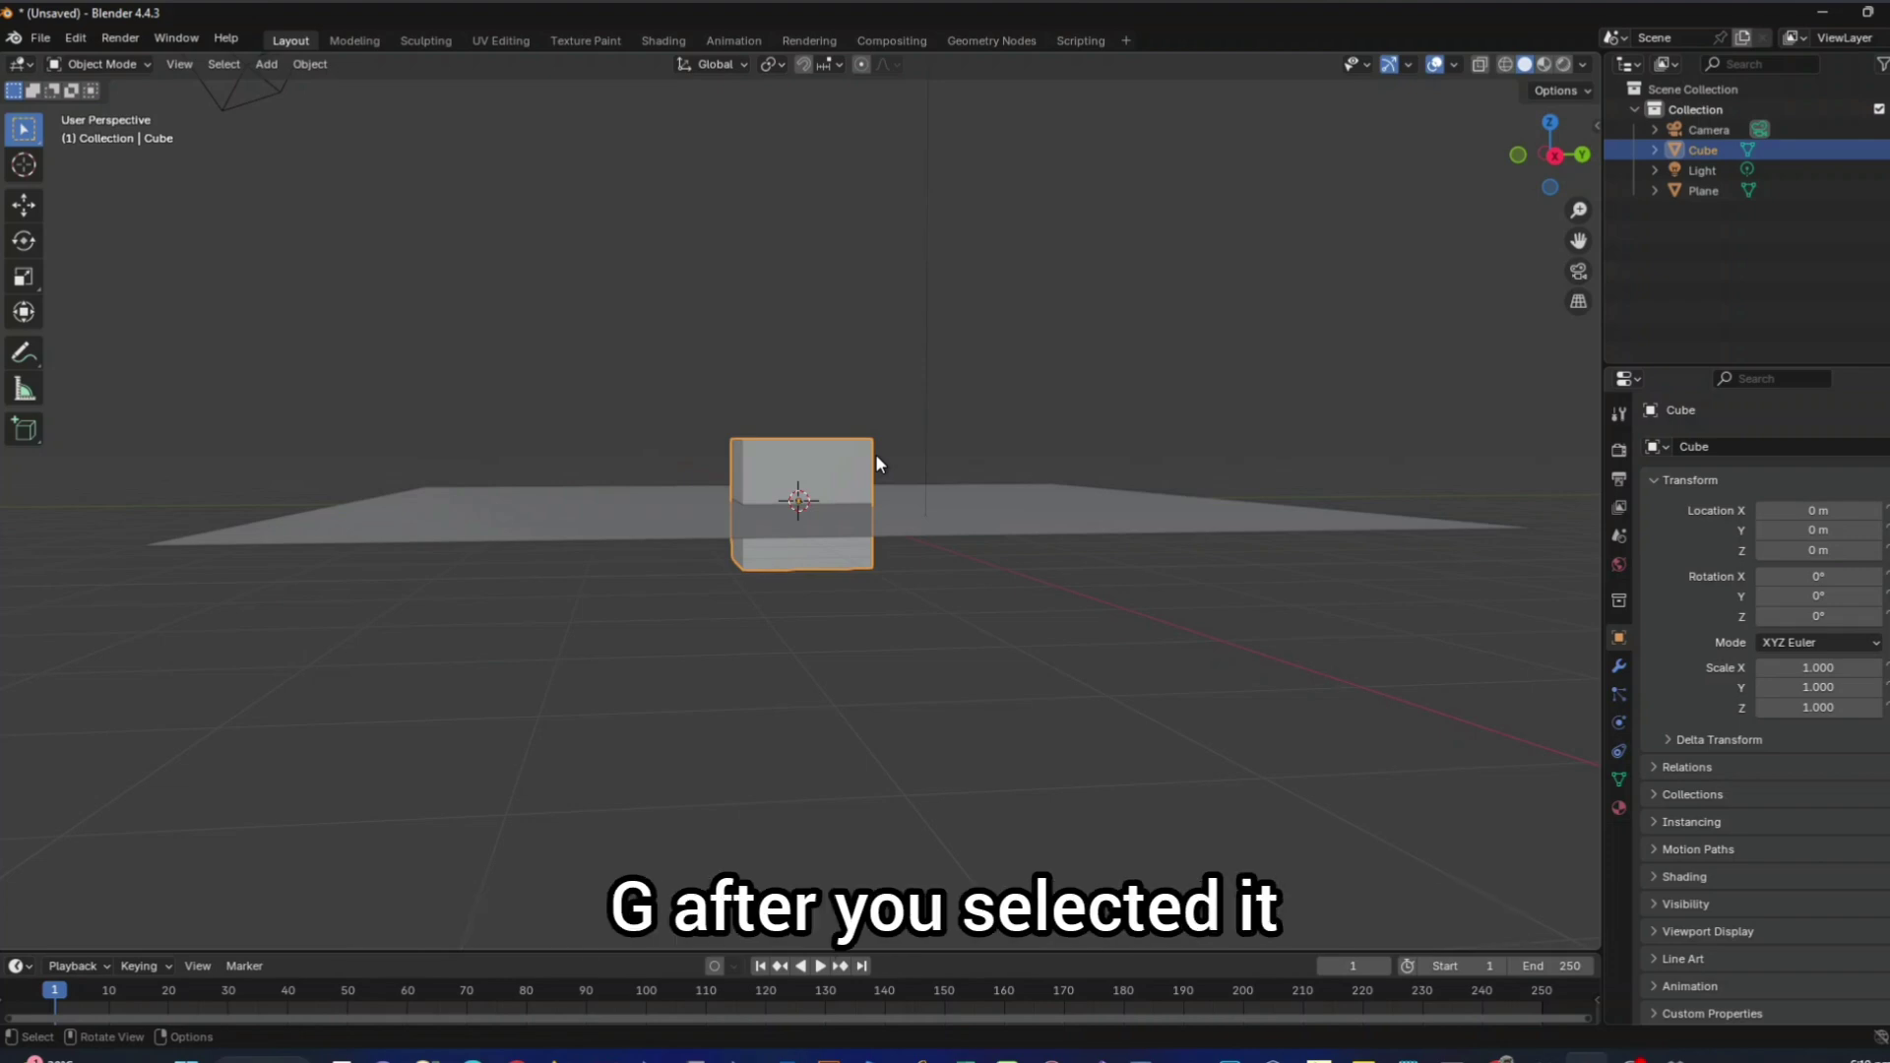
{"action": "key", "text": "g"}
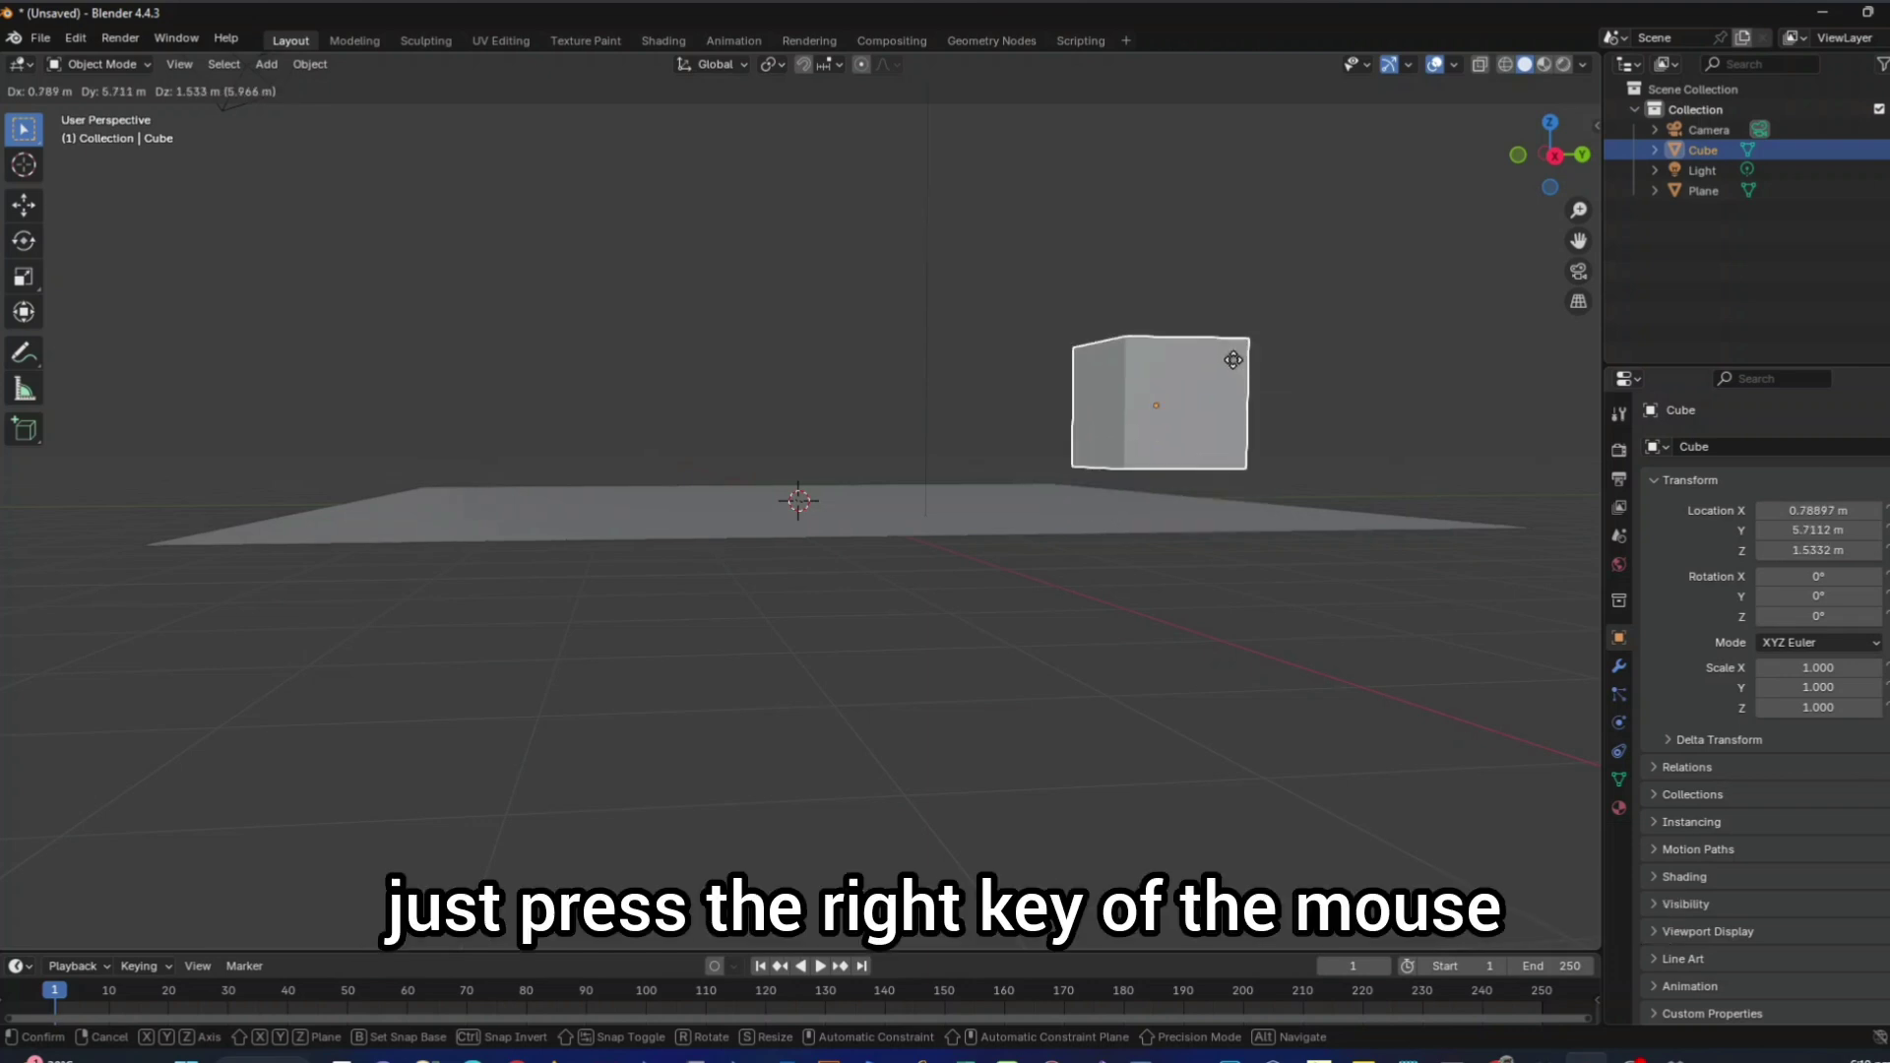
{"action": "right_click", "coordinate": [1232, 359]}
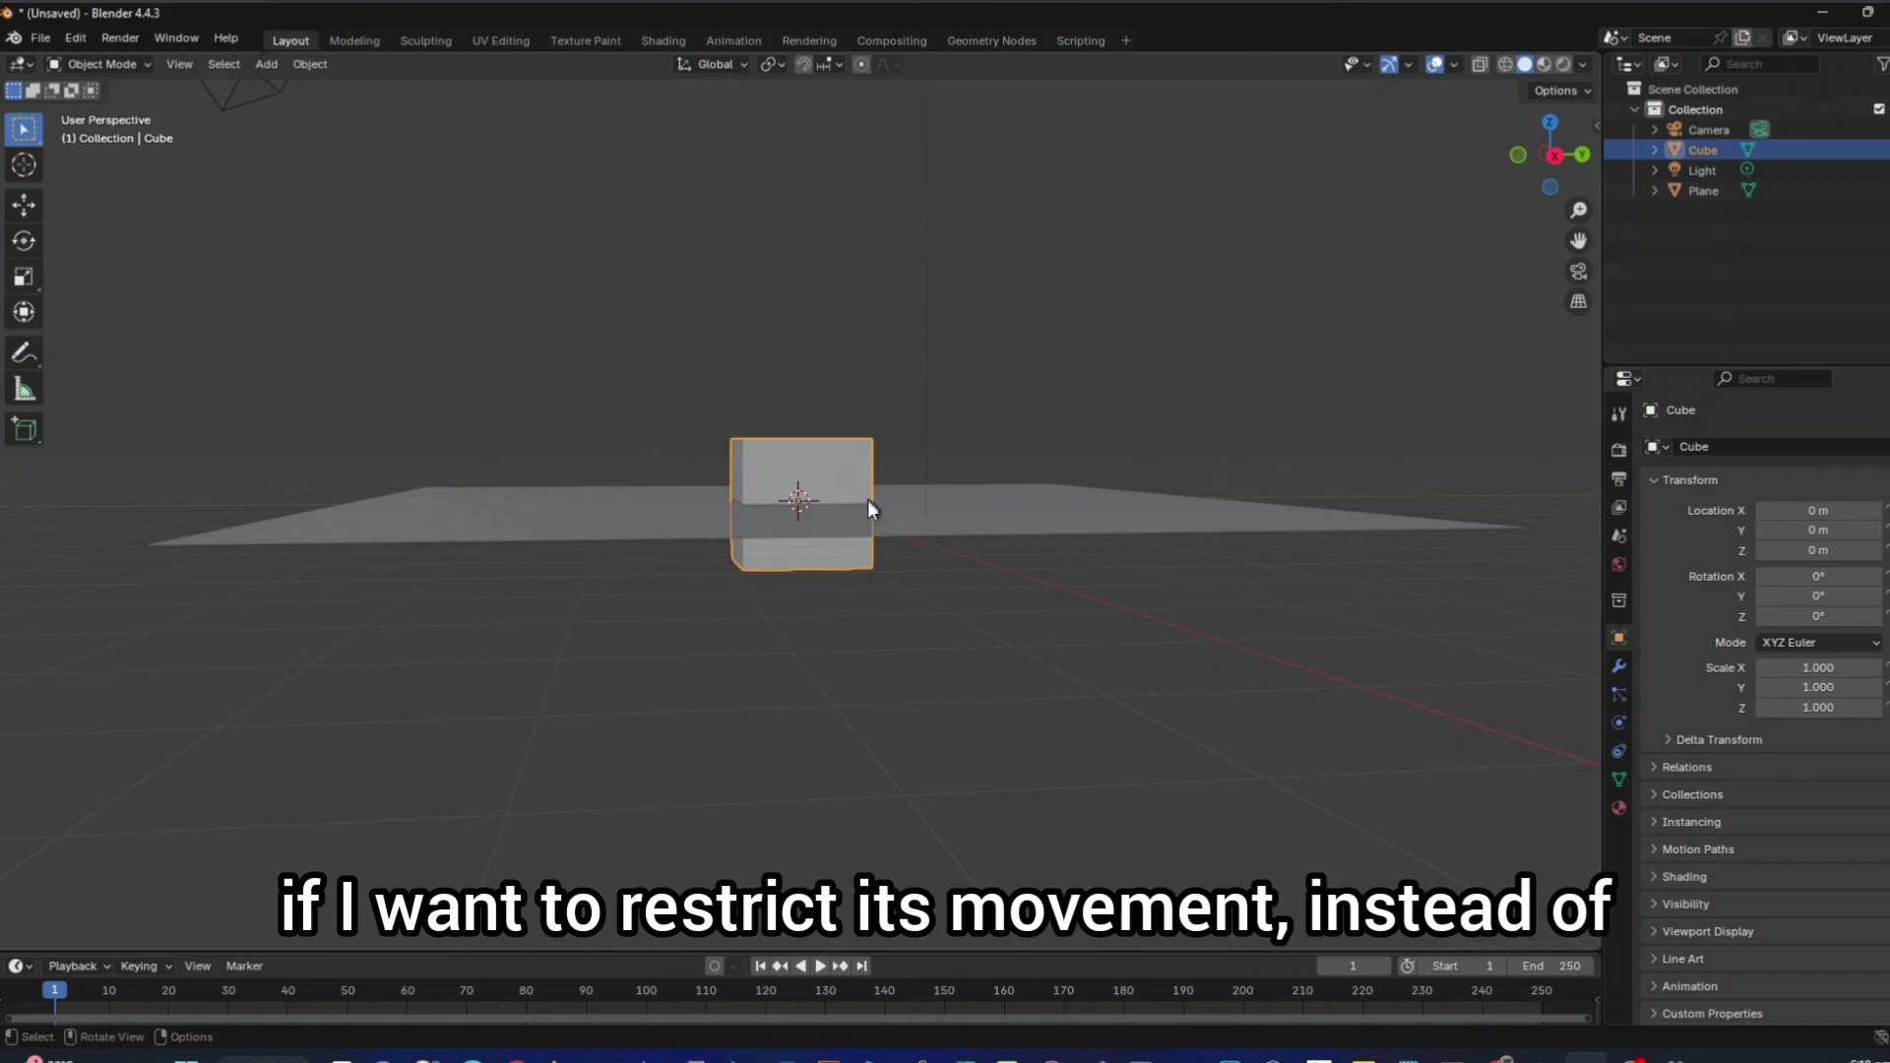
{"action": "key", "text": "g"}
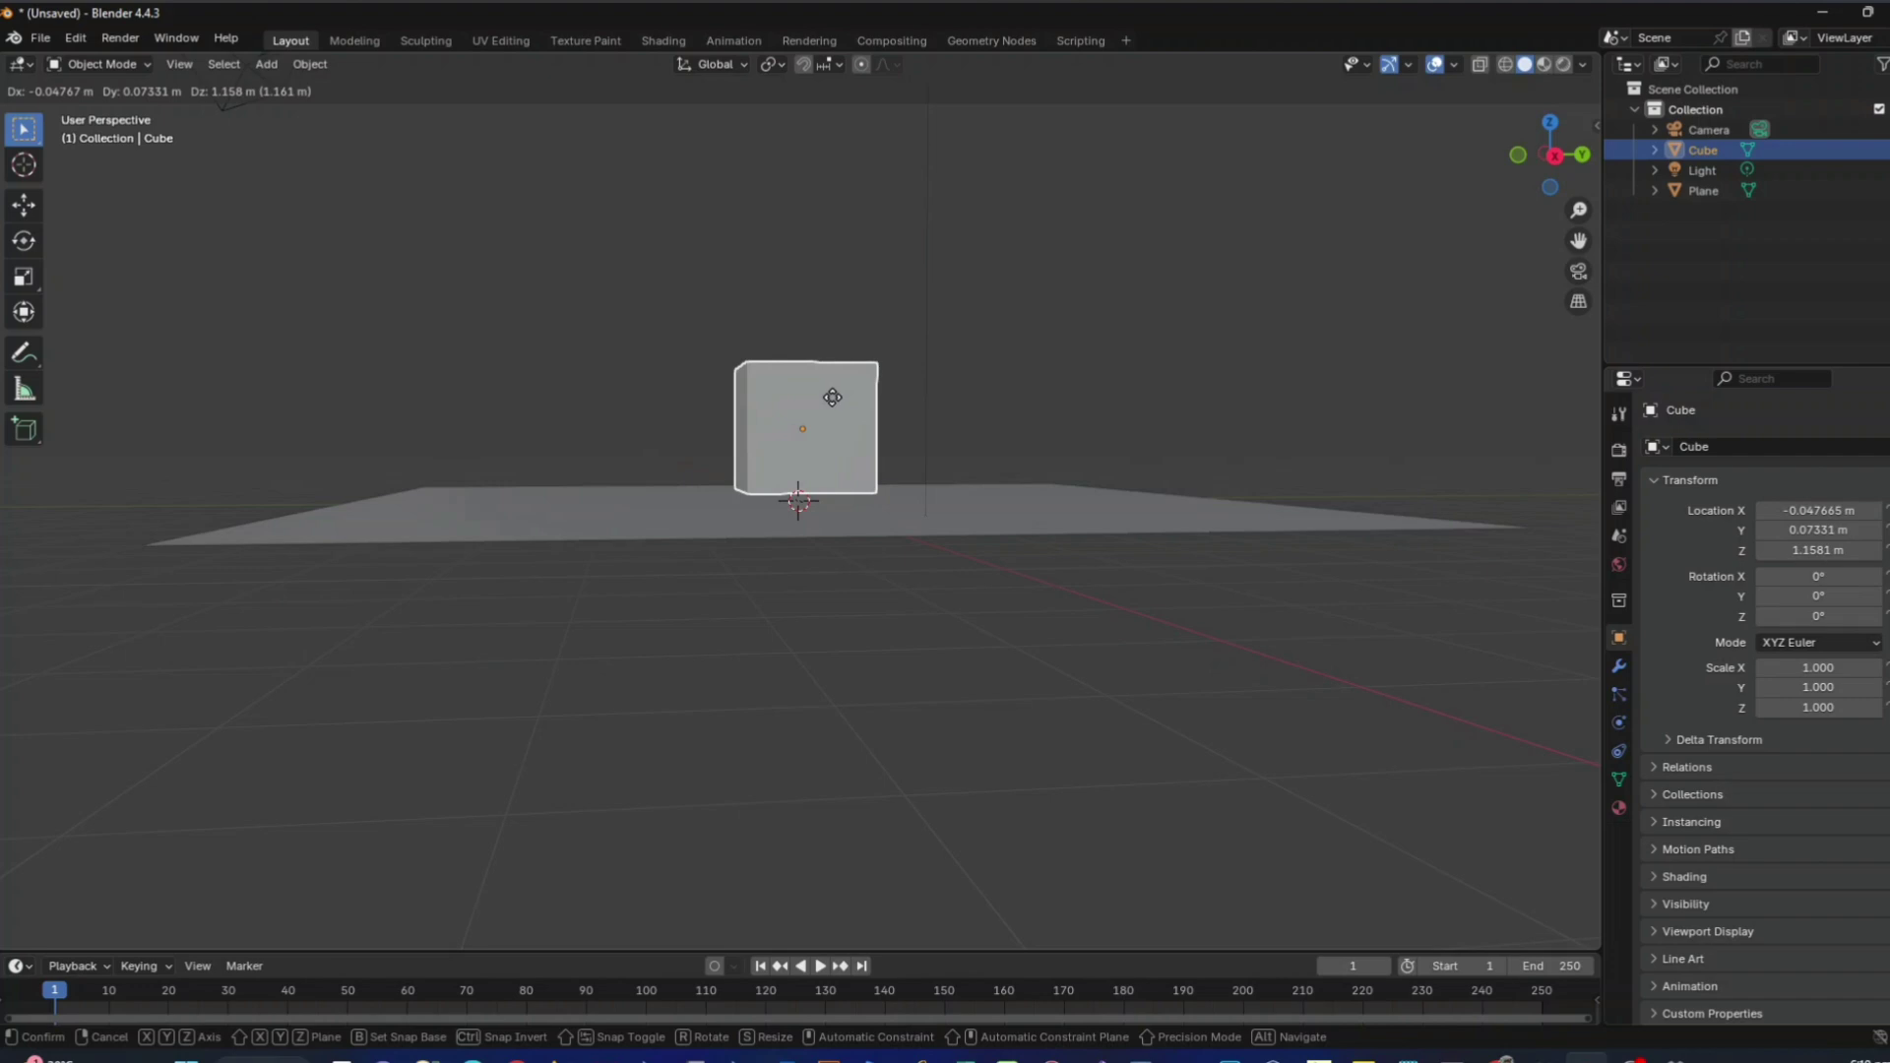
{"action": "right_click", "coordinate": [1031, 419]}
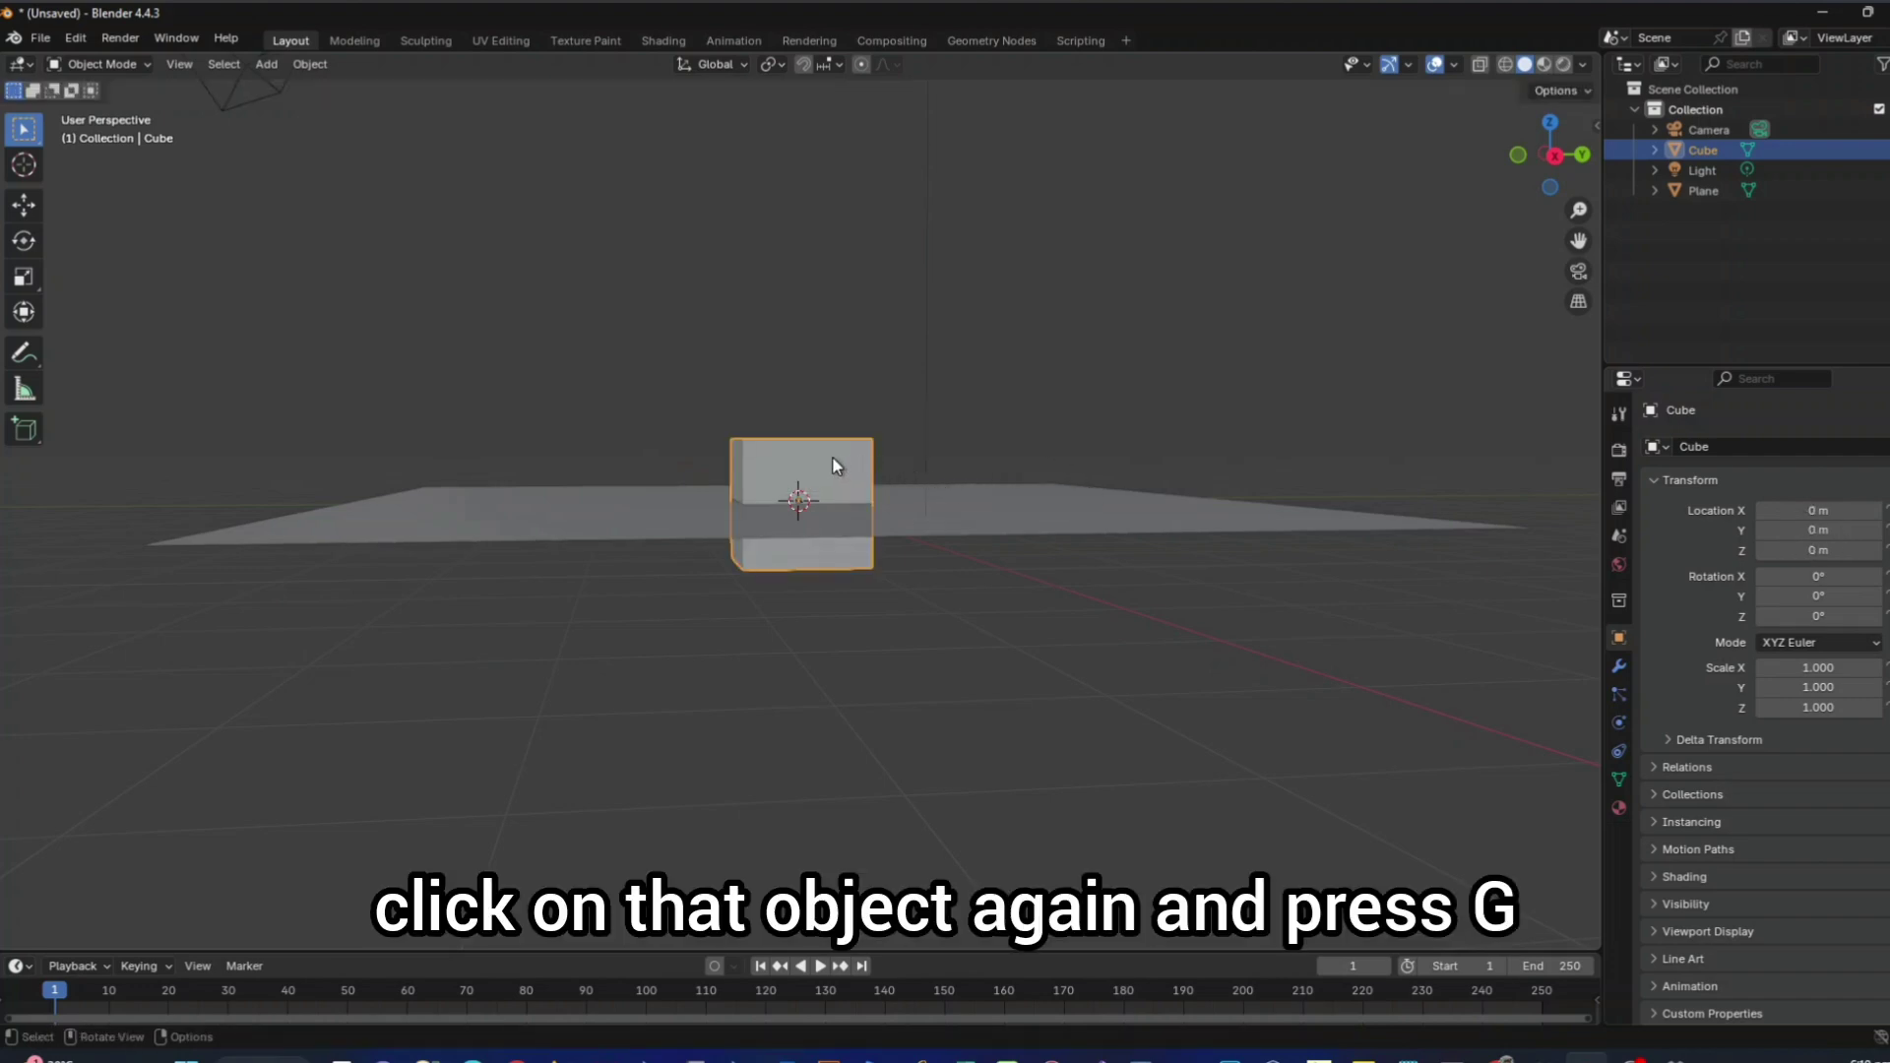
Step: Move the cube up along the Z axis by about 1.01 m so it sits on top of the plane
{"action": "key", "text": "g"}
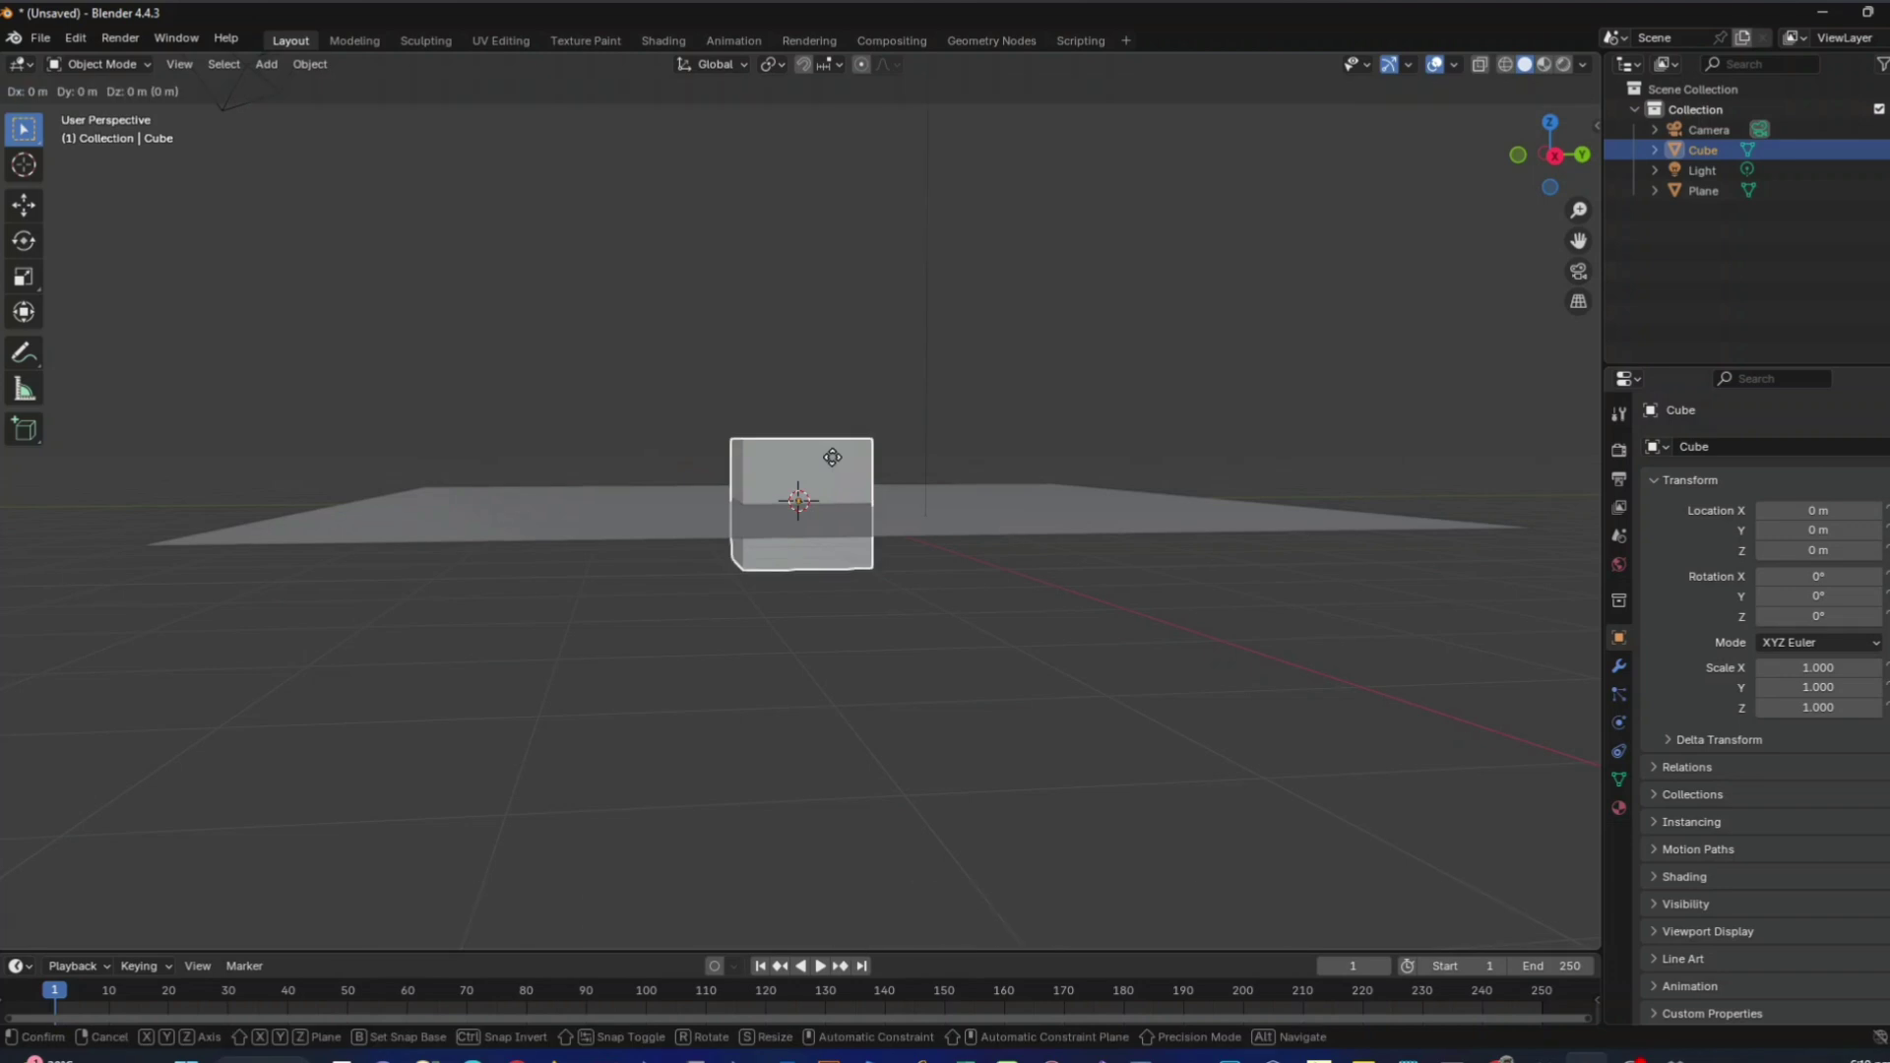
{"action": "key", "text": "z"}
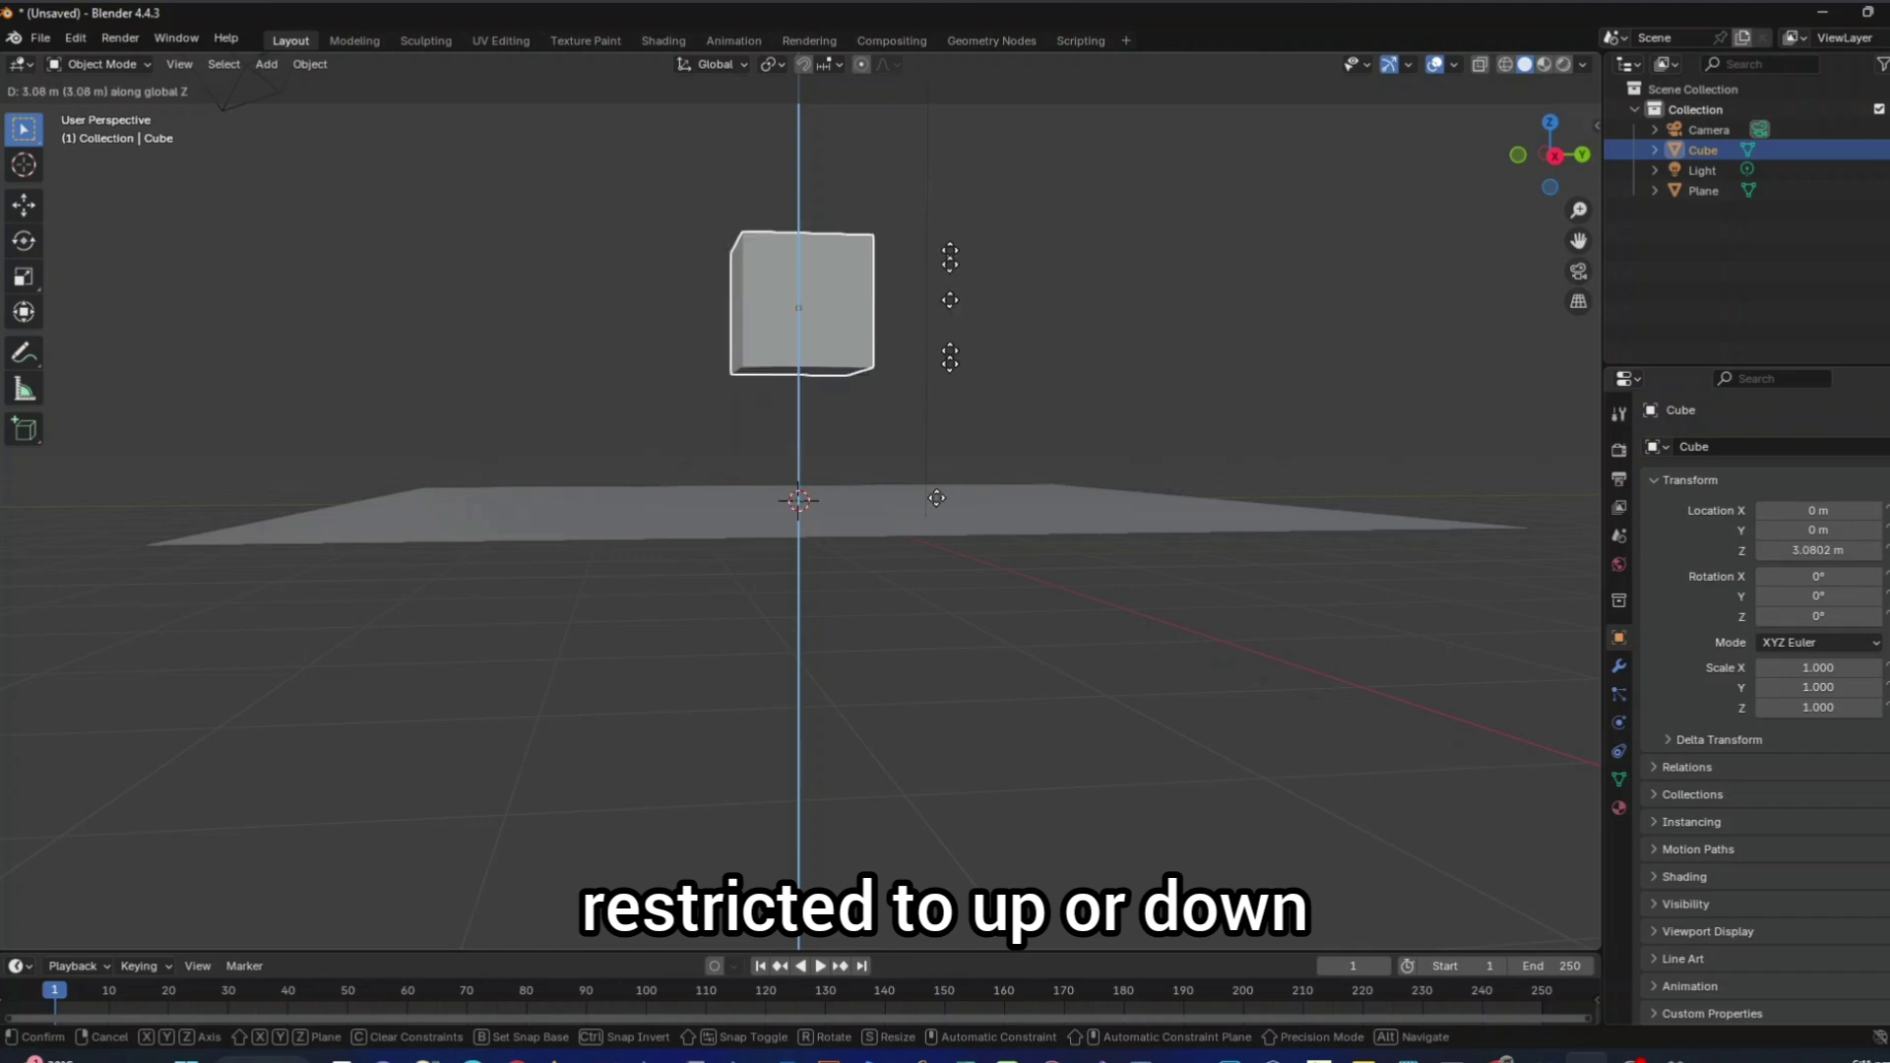
Step: Move the cube slightly up along the Z axis by about 0.1 m, leaving a small gap above the plane
{"action": "mouse_move", "coordinate": [1043, 580]}
{"action": "middle_mouse_down"}
{"action": "mouse_move", "coordinate": [1049, 547]}
{"action": "mouse_move", "coordinate": [997, 559]}
{"action": "mouse_move", "coordinate": [1019, 561]}
{"action": "middle_mouse_up"}
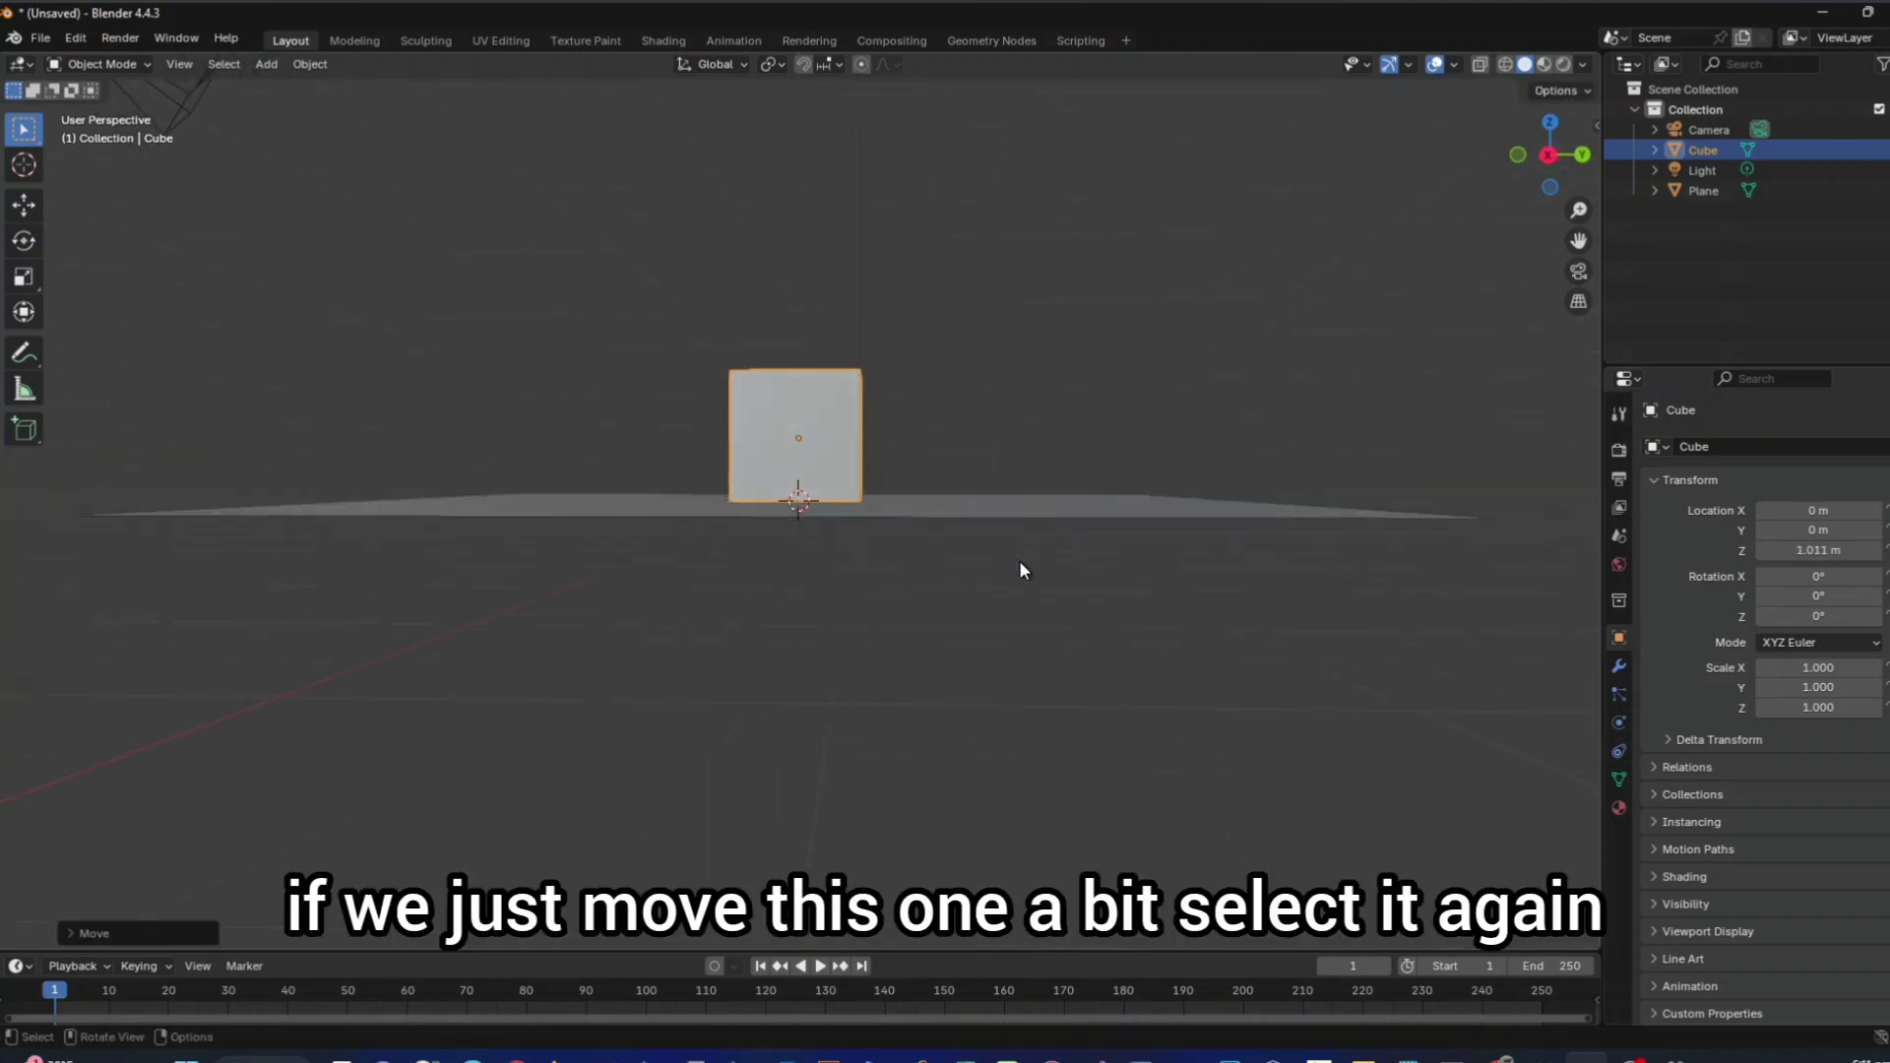
{"action": "left_click", "coordinate": [841, 469]}
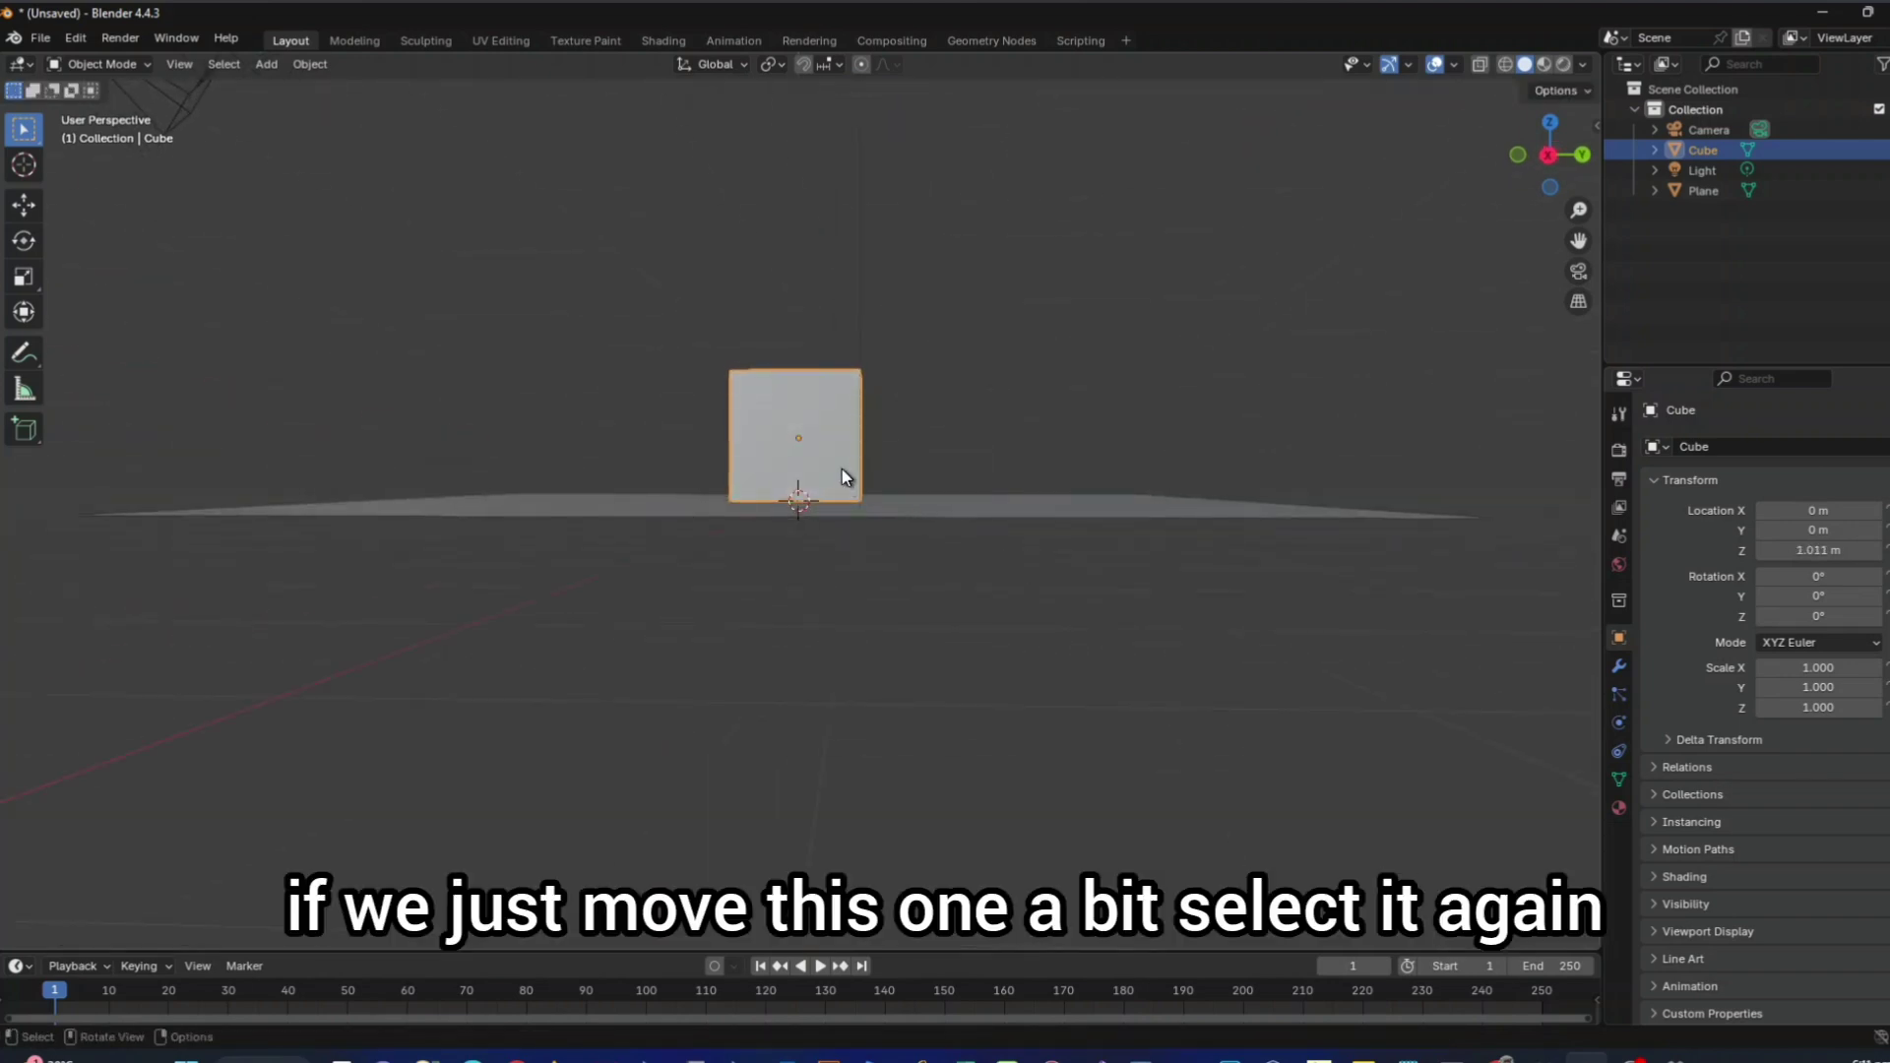
{"action": "key", "text": "g"}
{"action": "key", "text": "z"}
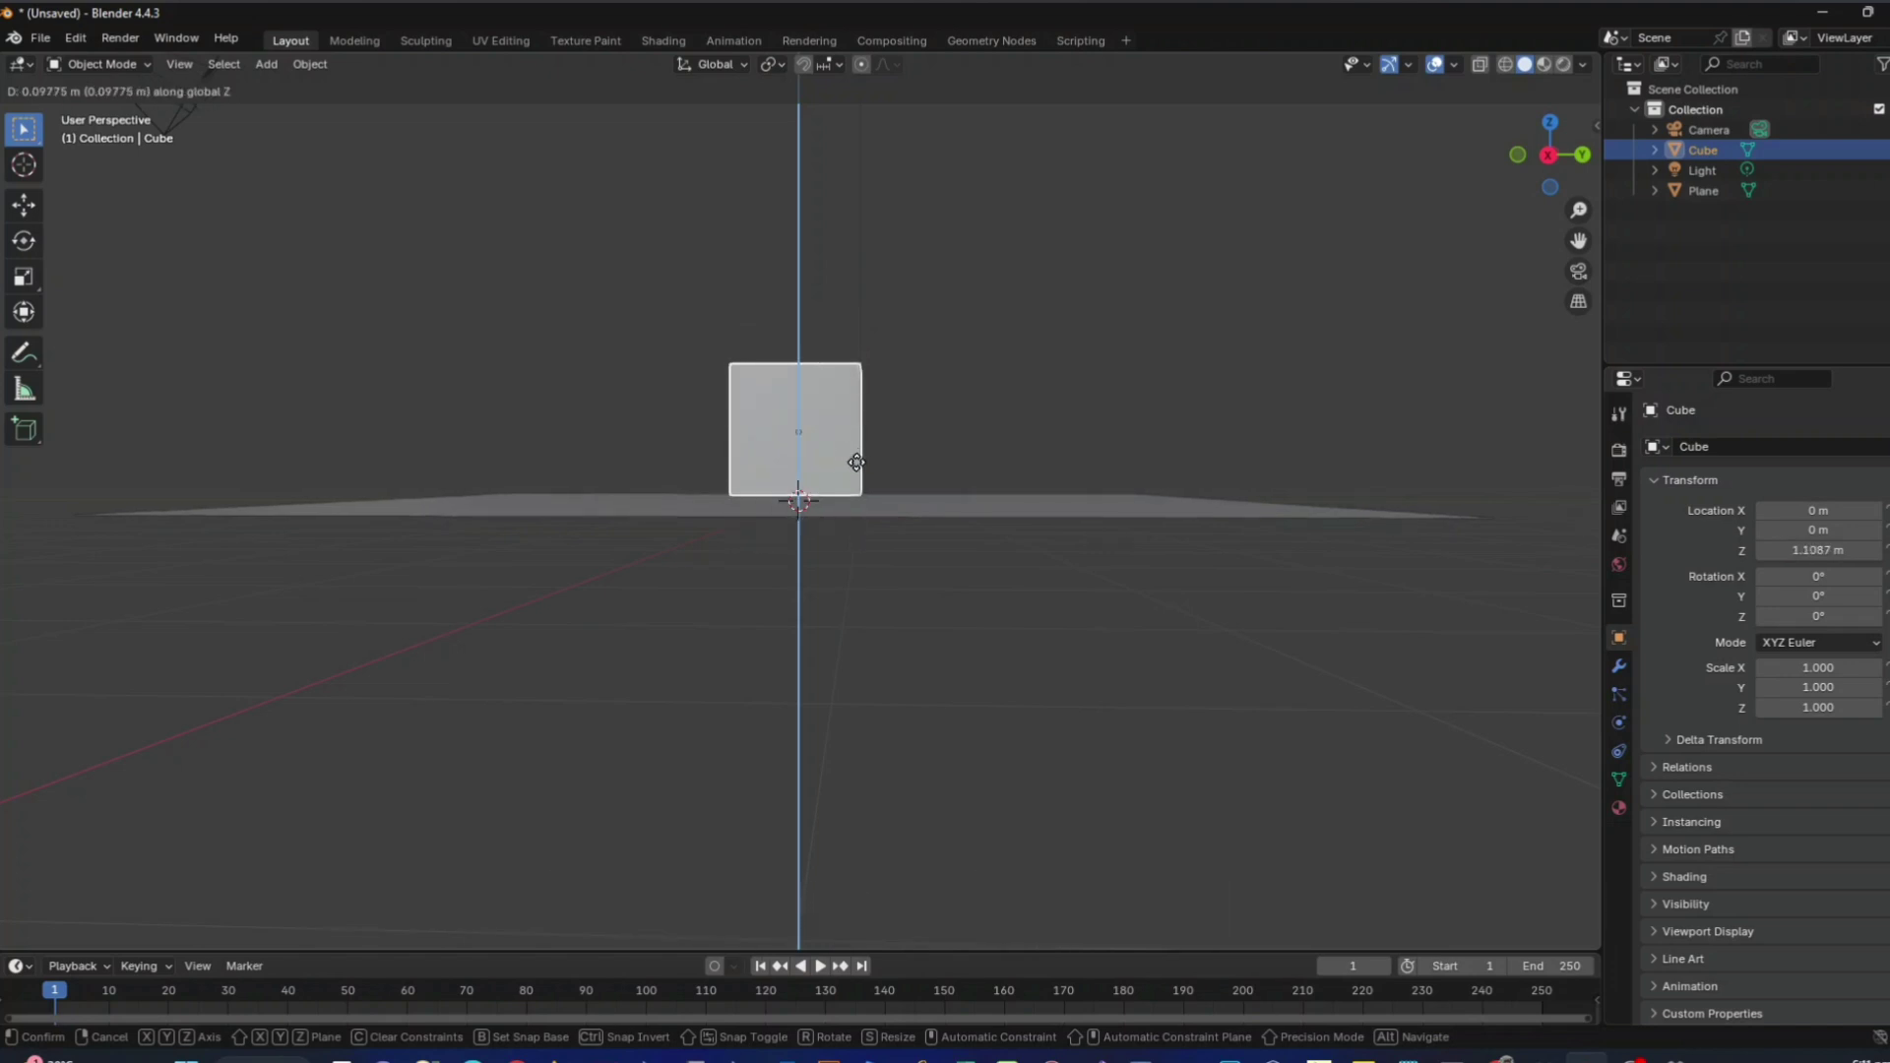
{"action": "left_click", "coordinate": [856, 463]}
{"action": "mouse_move", "coordinate": [941, 531]}
{"action": "middle_mouse_down"}
{"action": "mouse_move", "coordinate": [961, 538]}
{"action": "mouse_move", "coordinate": [945, 529]}
{"action": "middle_mouse_up"}
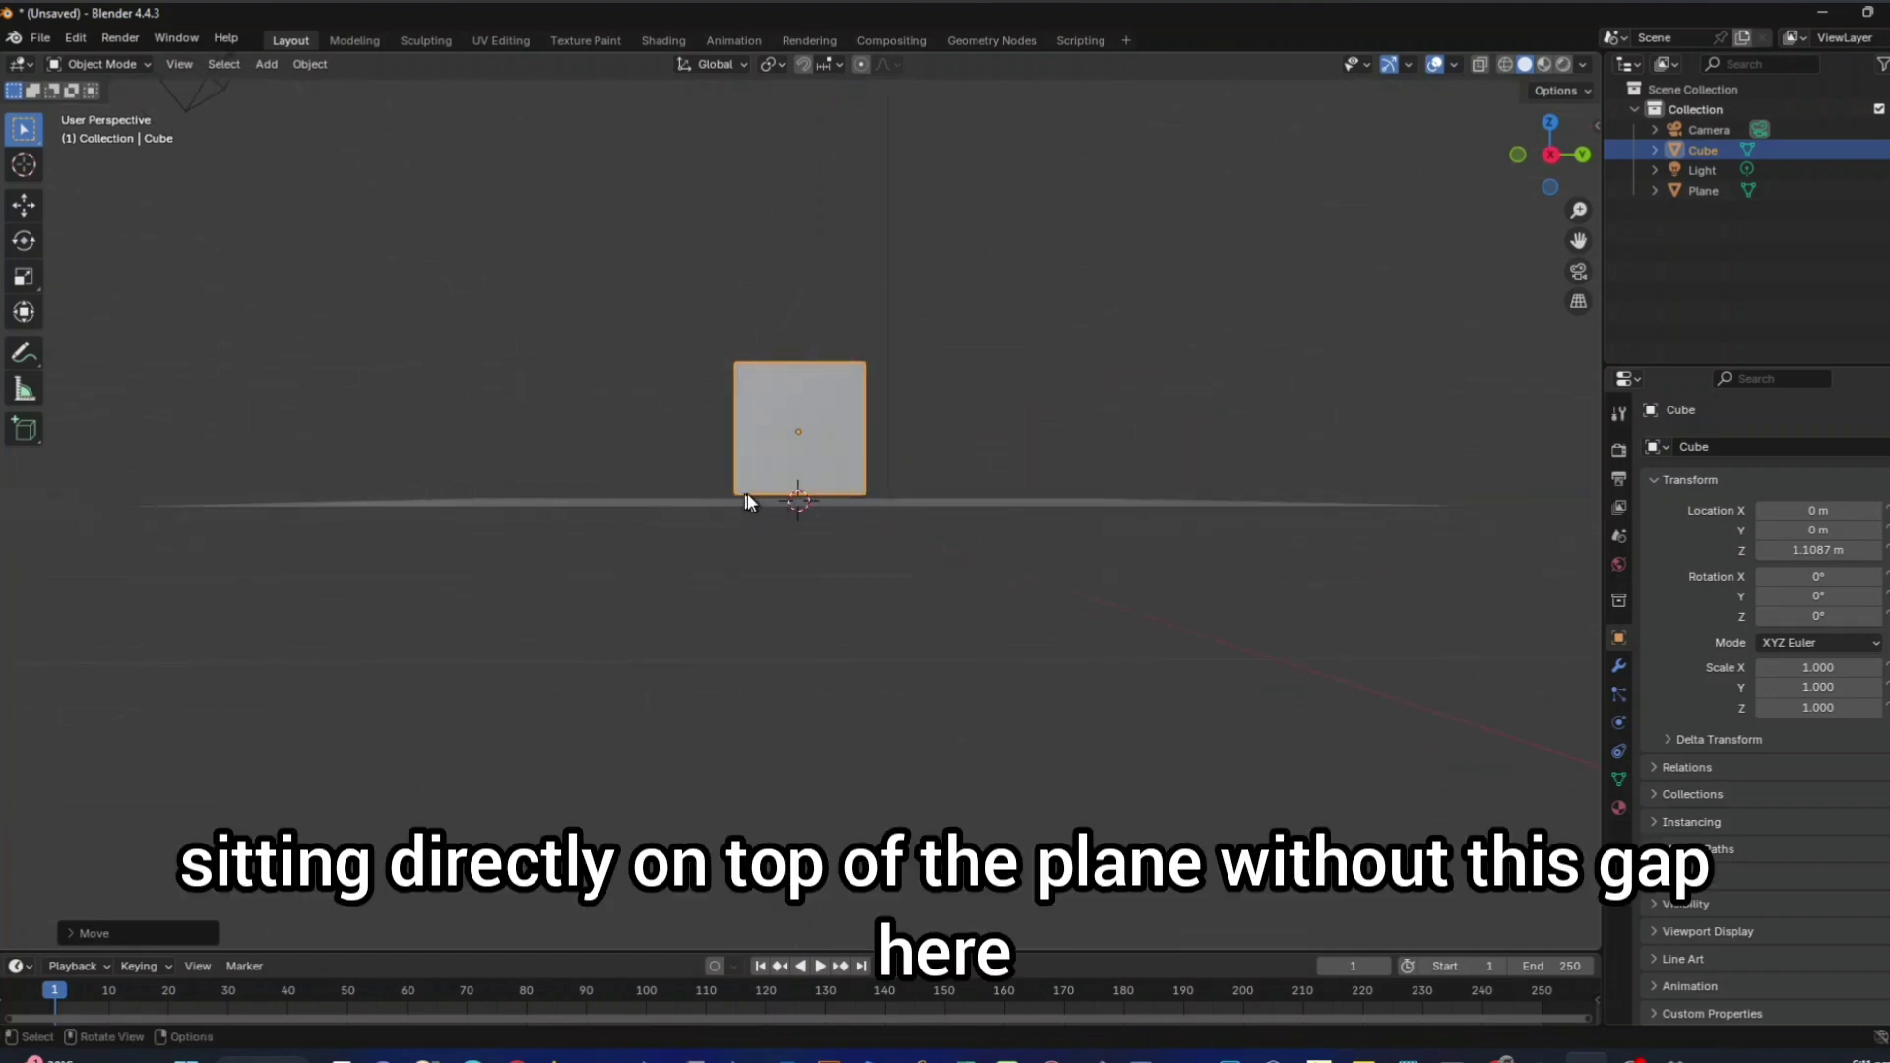
Step: Set the cube's Z location to exactly 1 m so it rests directly on the plane
{"action": "scroll", "coordinate": [801, 523], "scroll_direction": "up", "scroll_amount": 4}
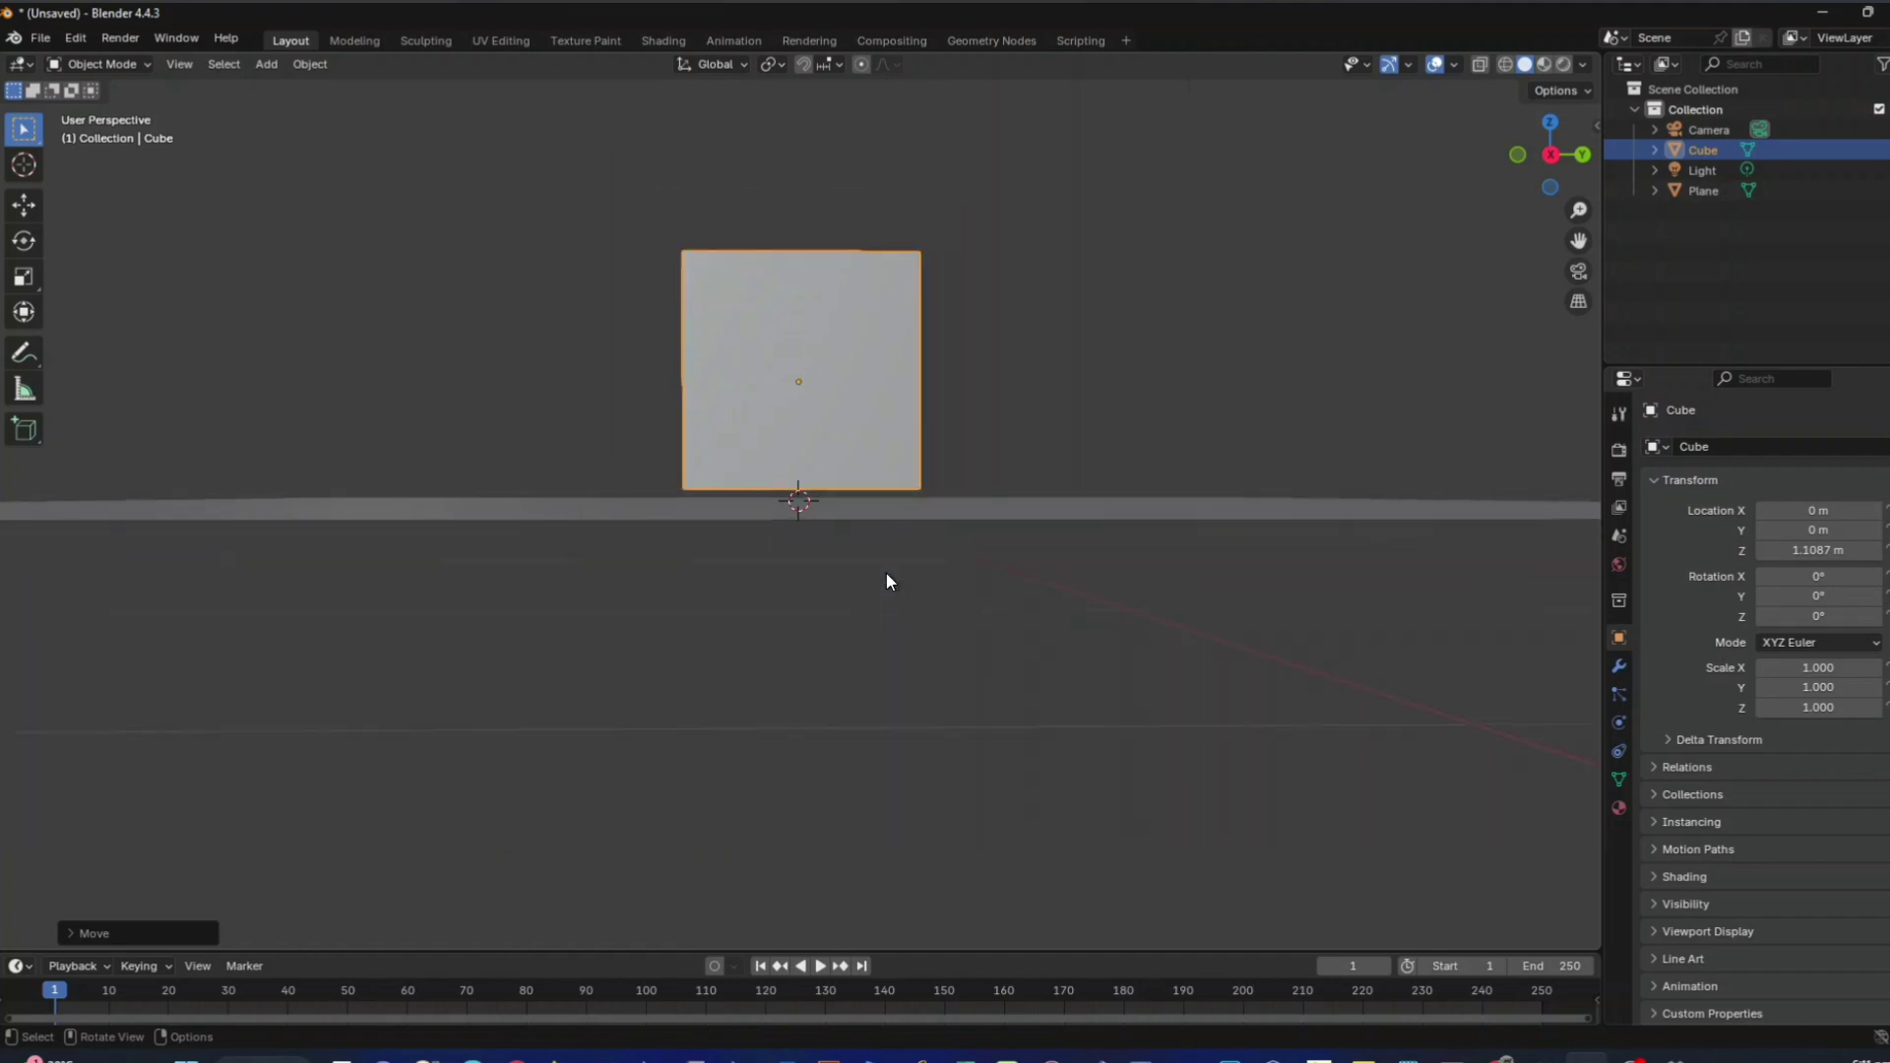
{"action": "scroll", "coordinate": [881, 530], "scroll_direction": "up", "scroll_amount": 2}
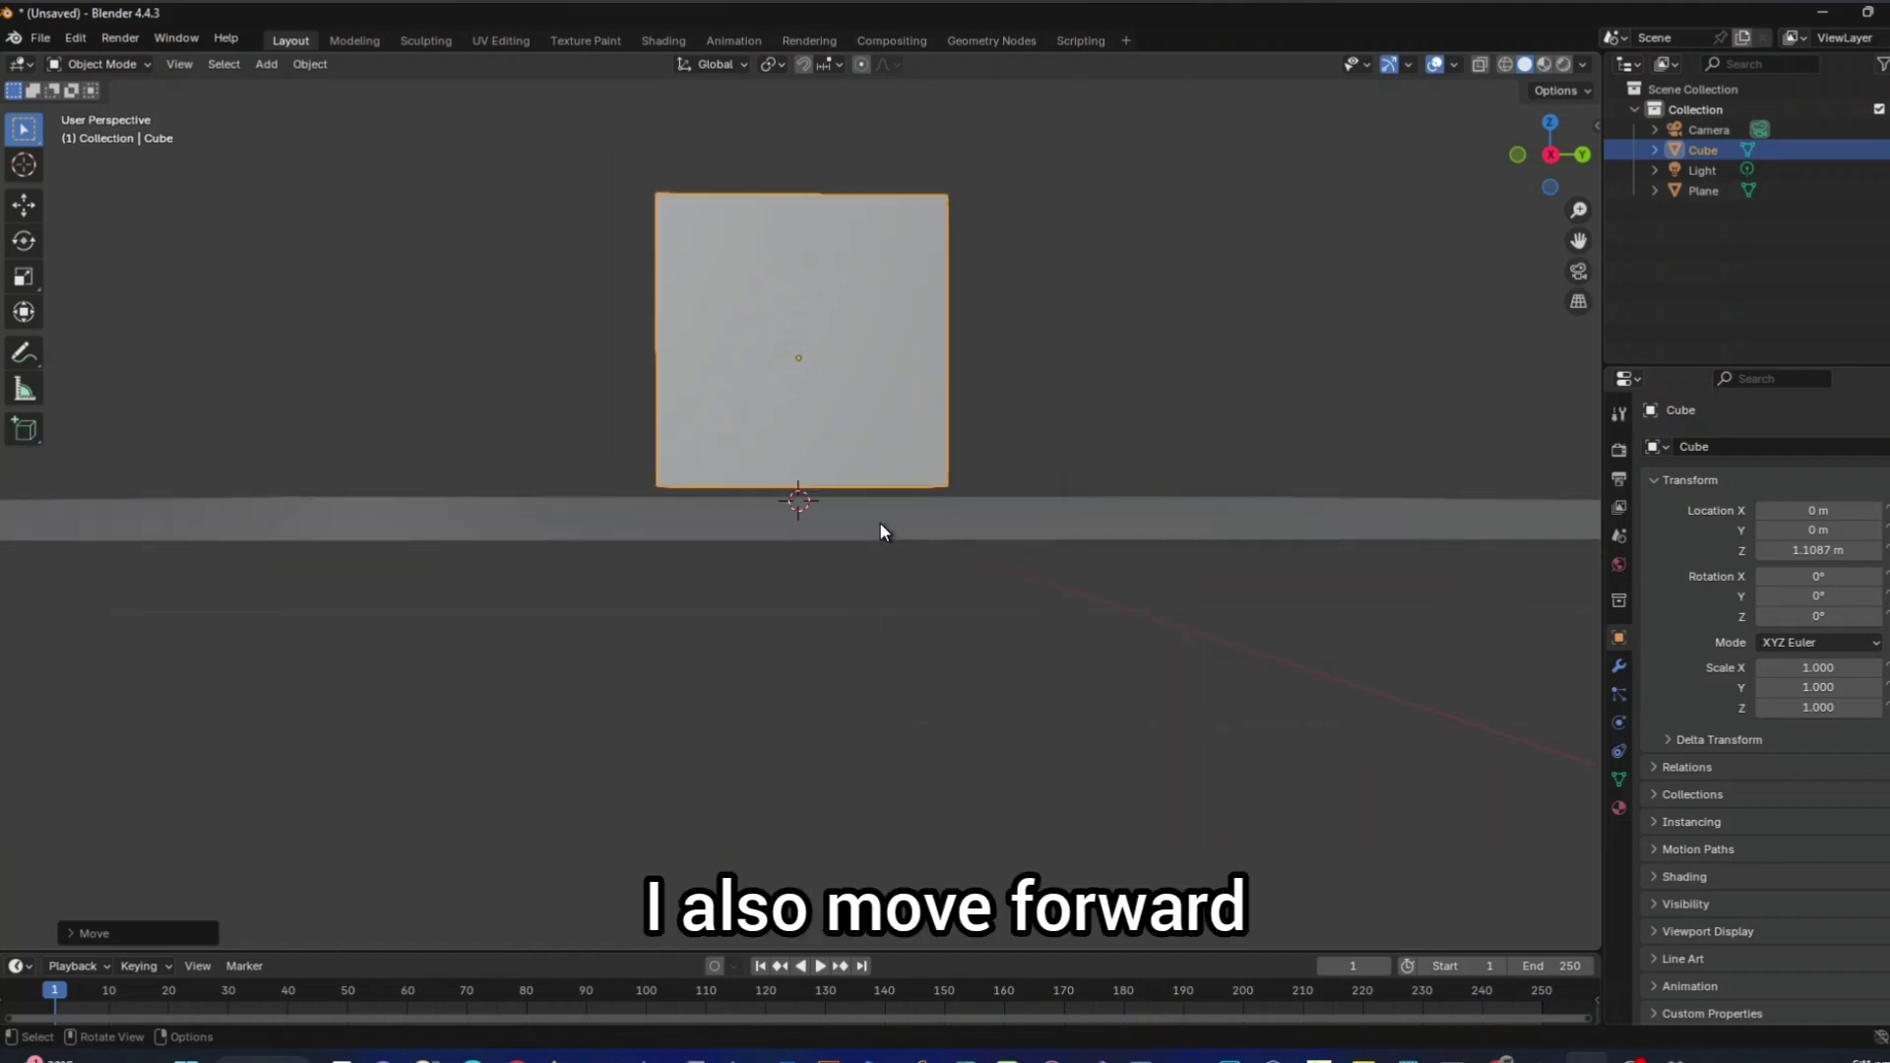
{"action": "scroll", "coordinate": [879, 530], "scroll_direction": "up", "scroll_amount": 2}
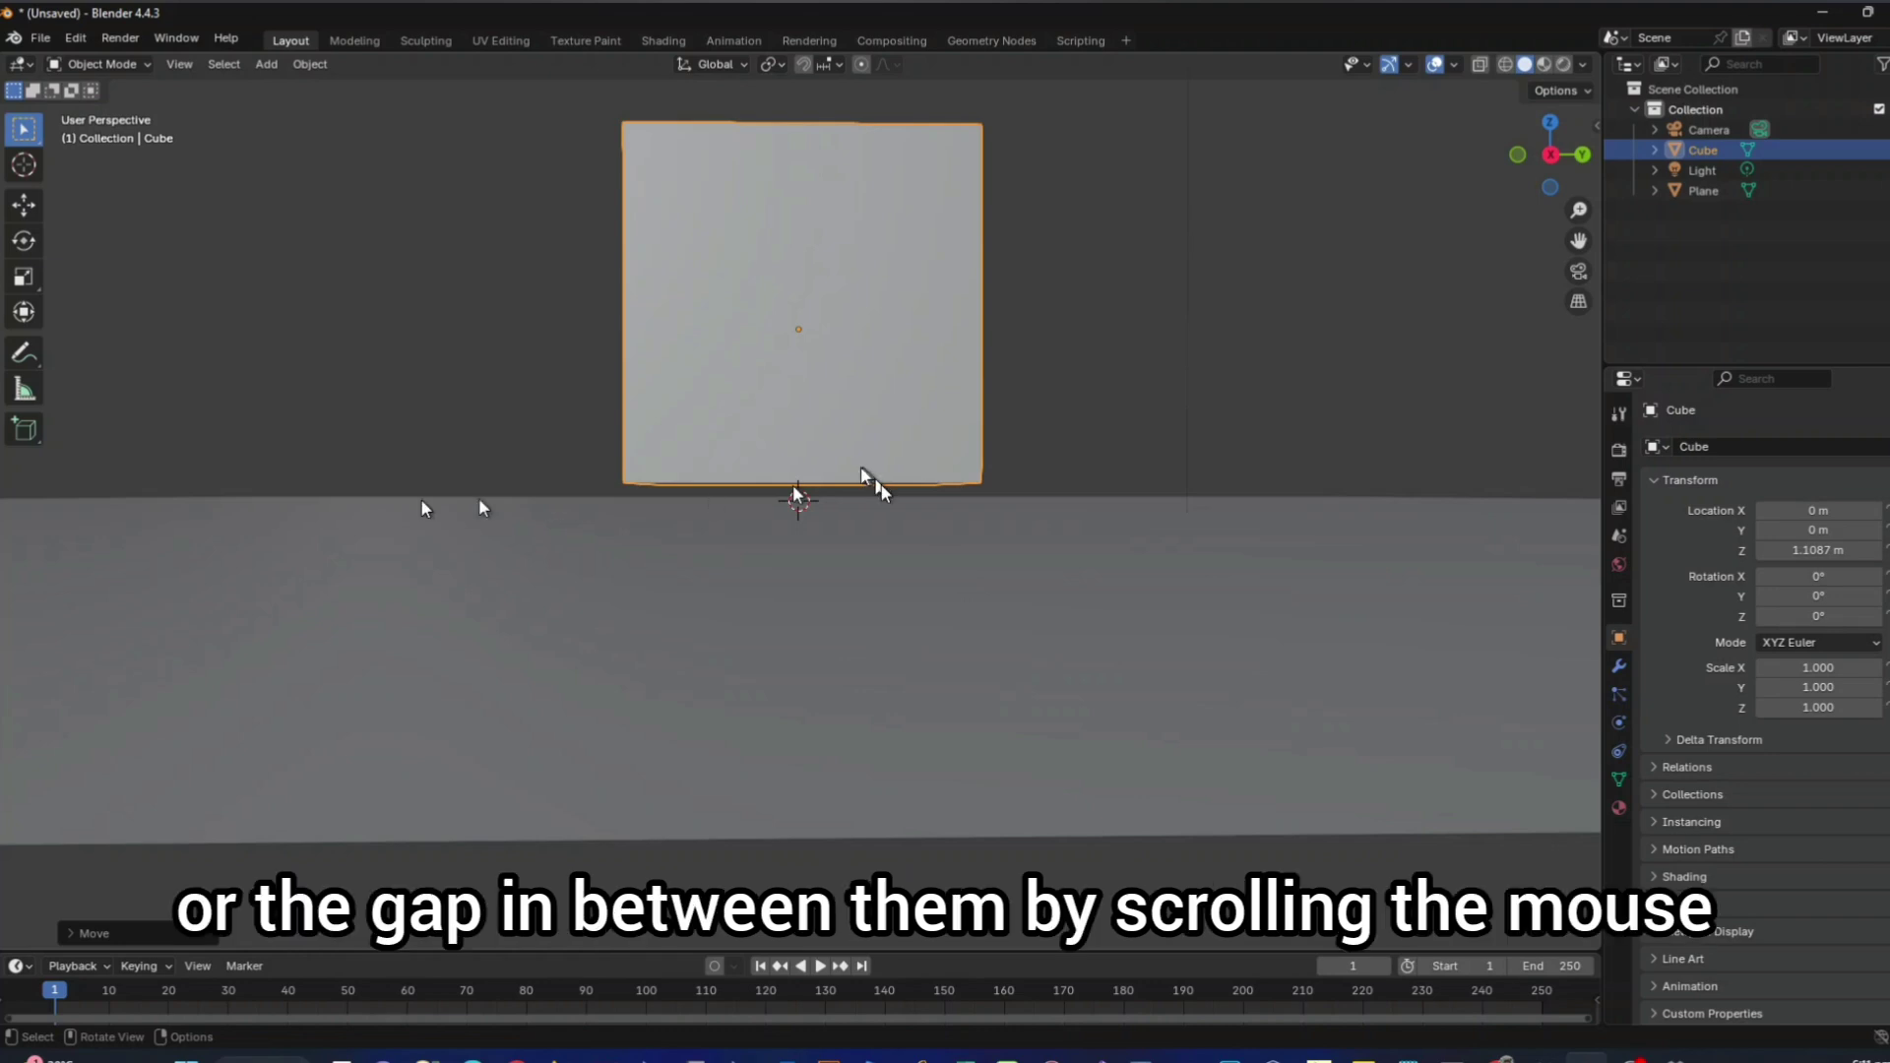
{"action": "scroll", "coordinate": [899, 542], "scroll_direction": "down", "scroll_amount": 4}
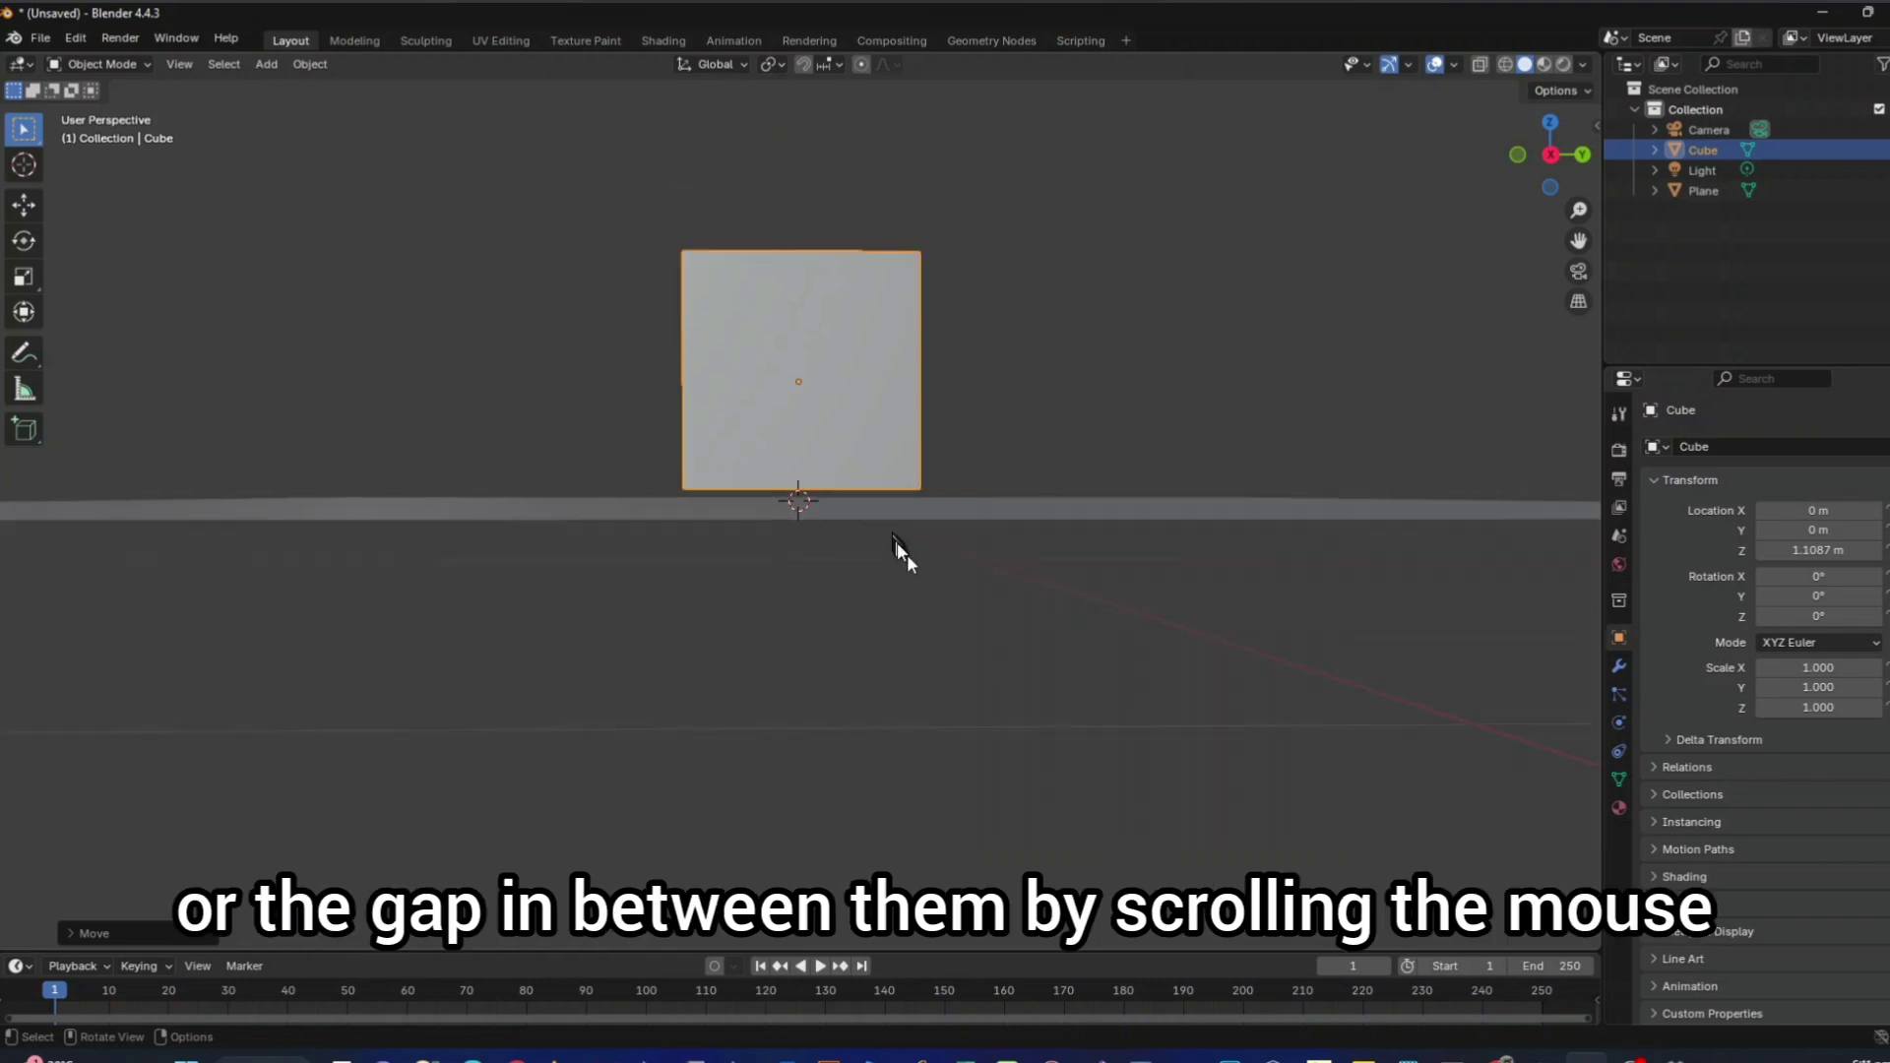
{"action": "scroll", "coordinate": [908, 558], "scroll_direction": "up", "scroll_amount": 2}
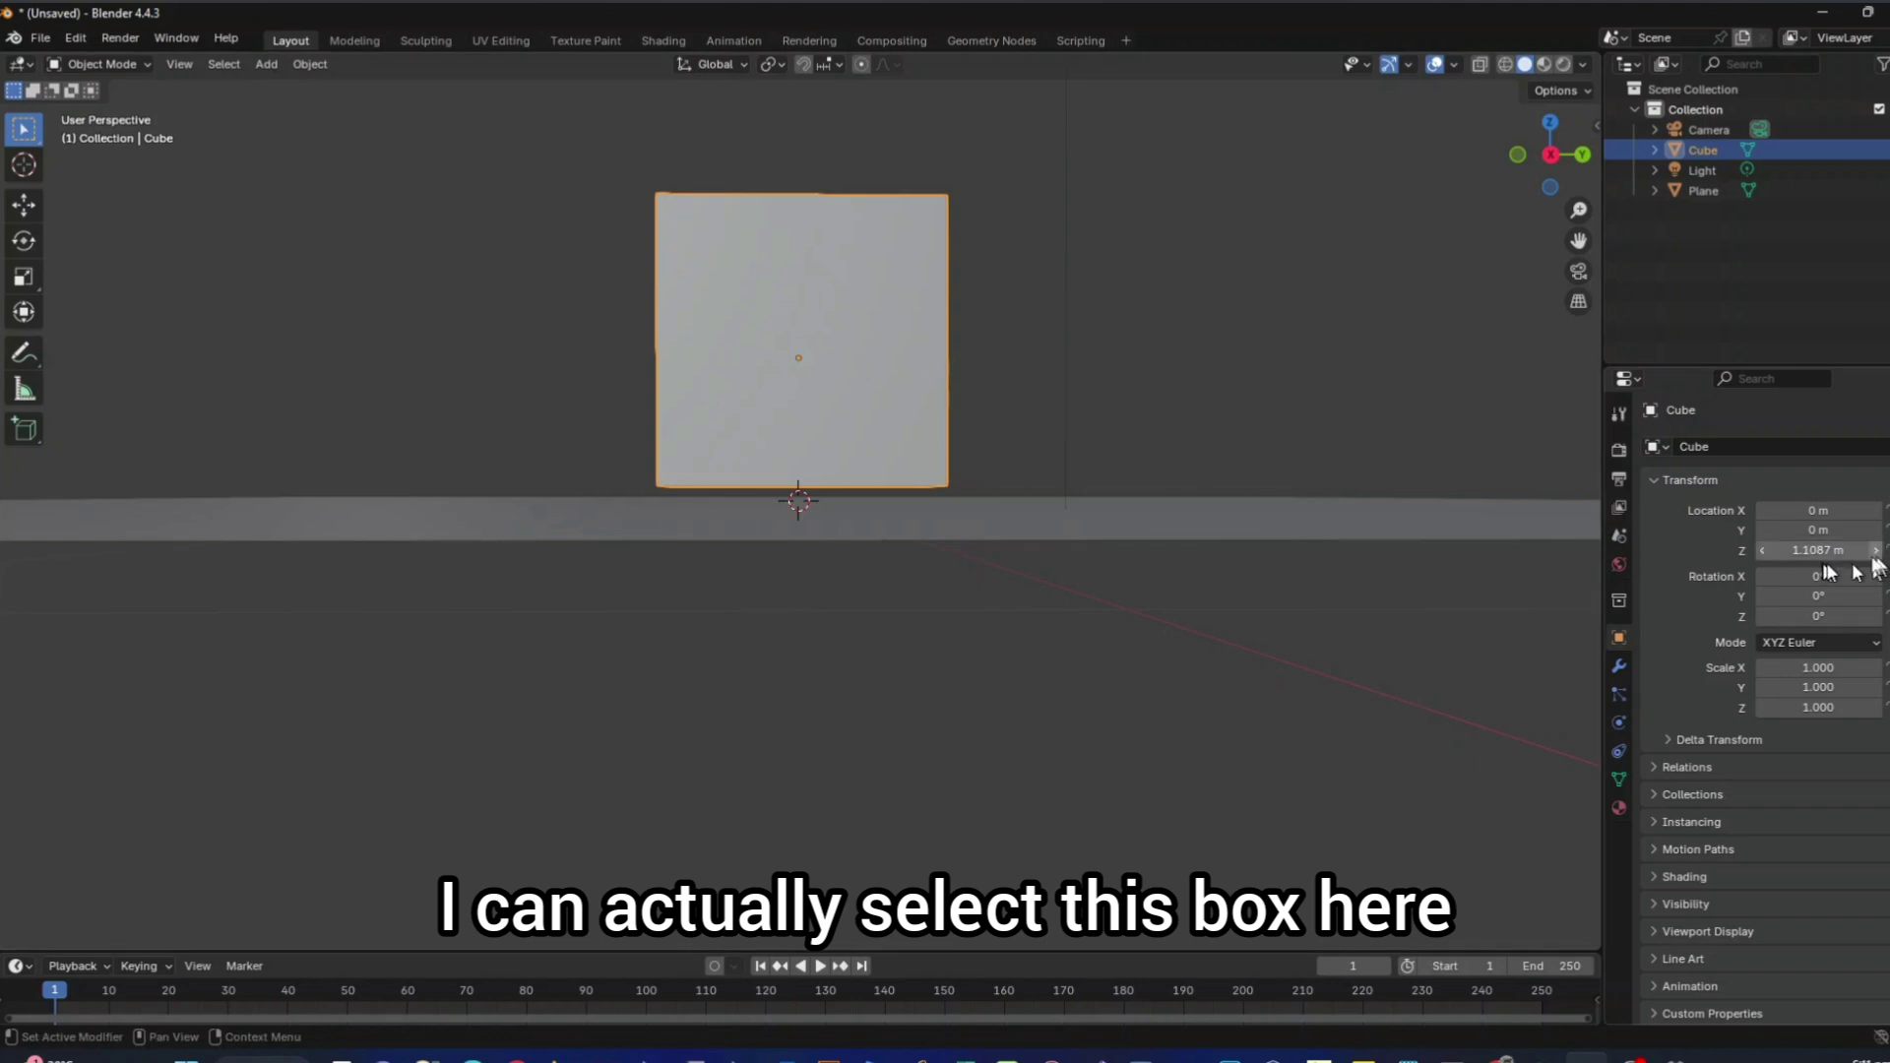
{"action": "left_click", "coordinate": [1865, 552]}
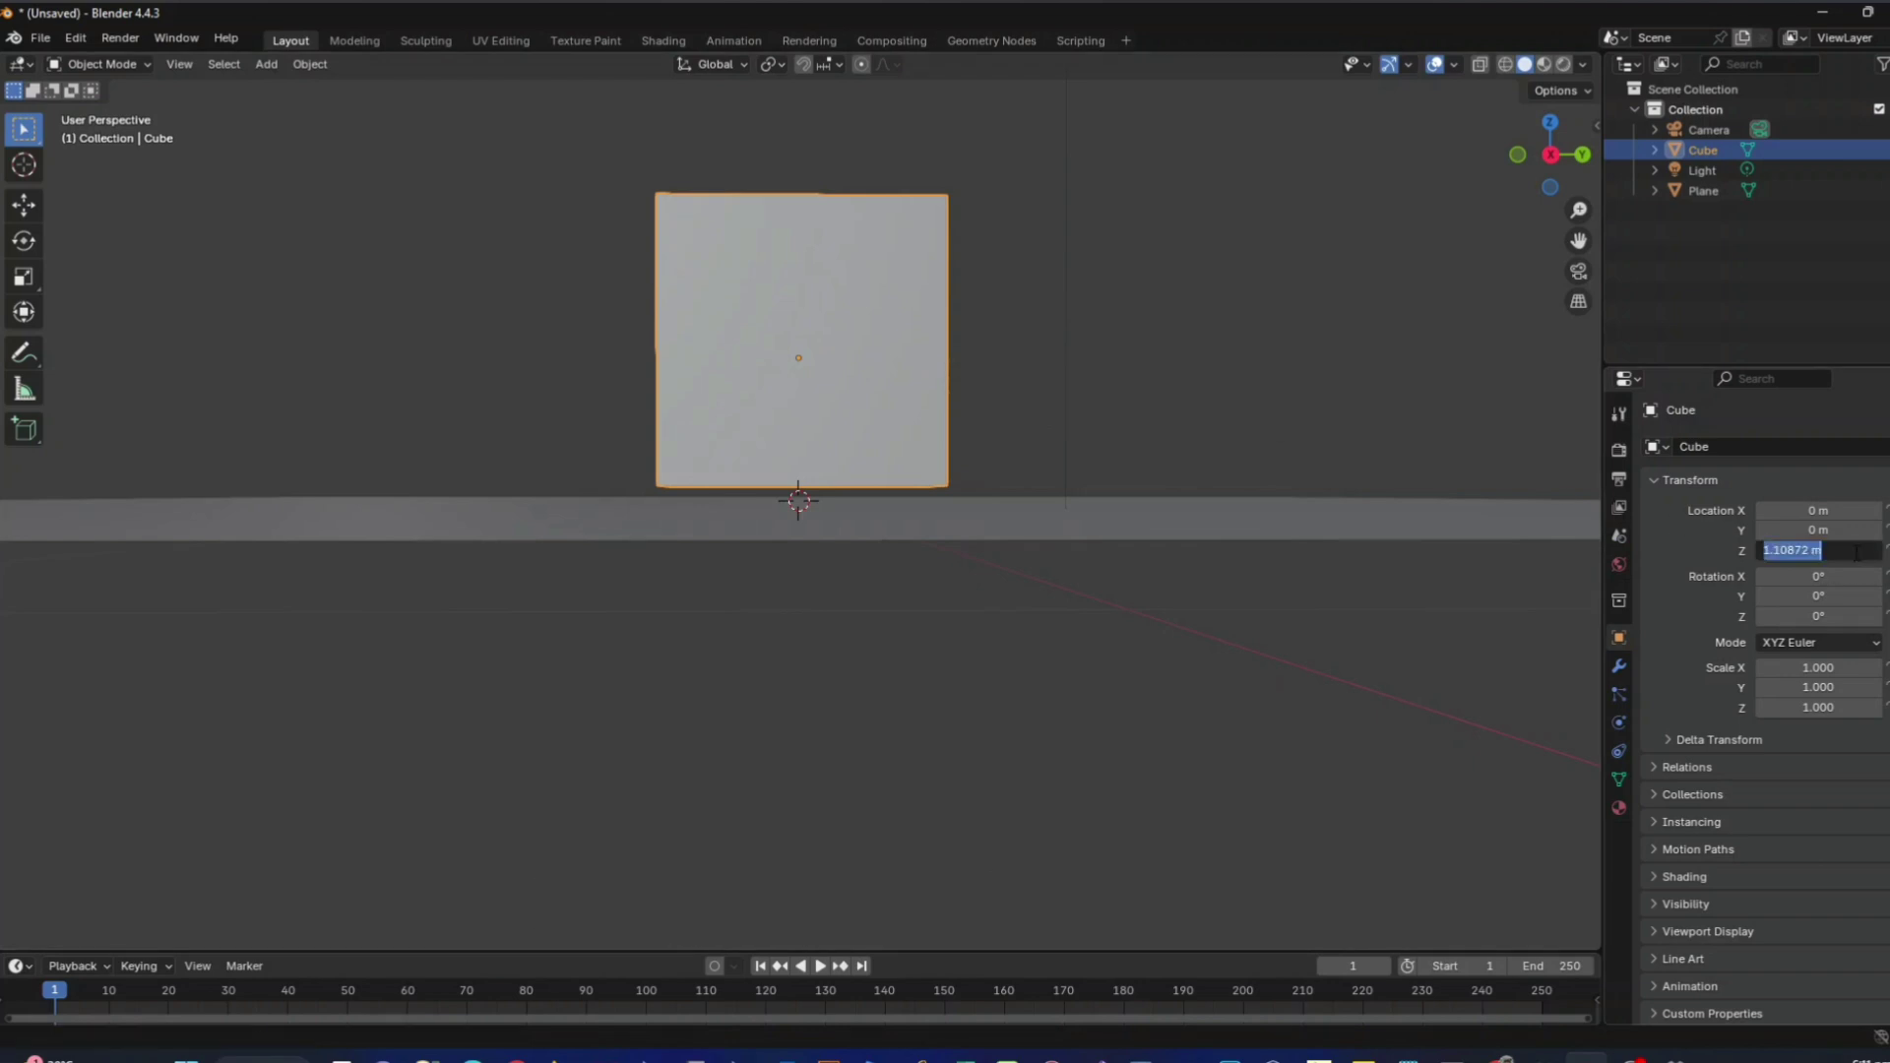
{"action": "type", "text": "1"}
{"action": "key", "text": "Return"}
{"action": "middle_click_drag", "start_coordinate": [1015, 788], "coordinate": [1045, 699]}
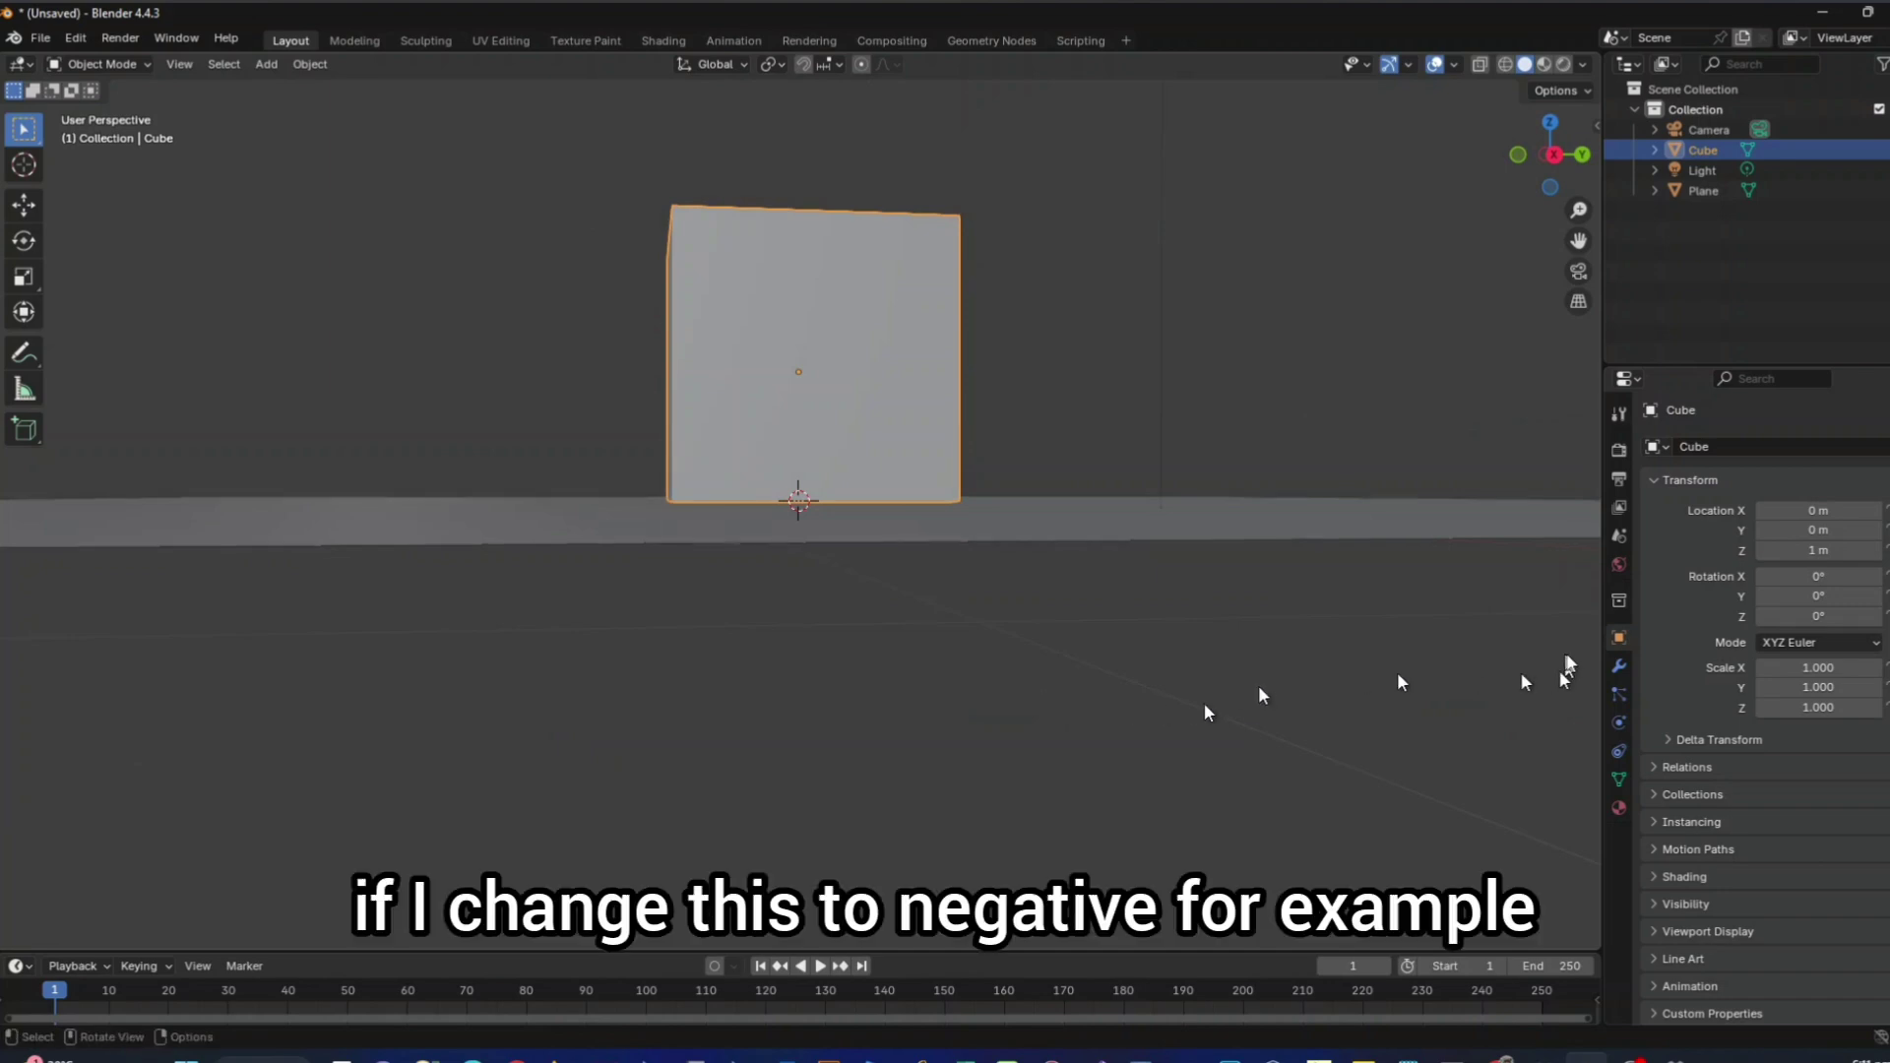
Step: Try raising the cube's Z location value to 1.28 m and restore it to 1 m
{"action": "left_click_drag", "start_coordinate": [1818, 551], "coordinate": [1747, 549]}
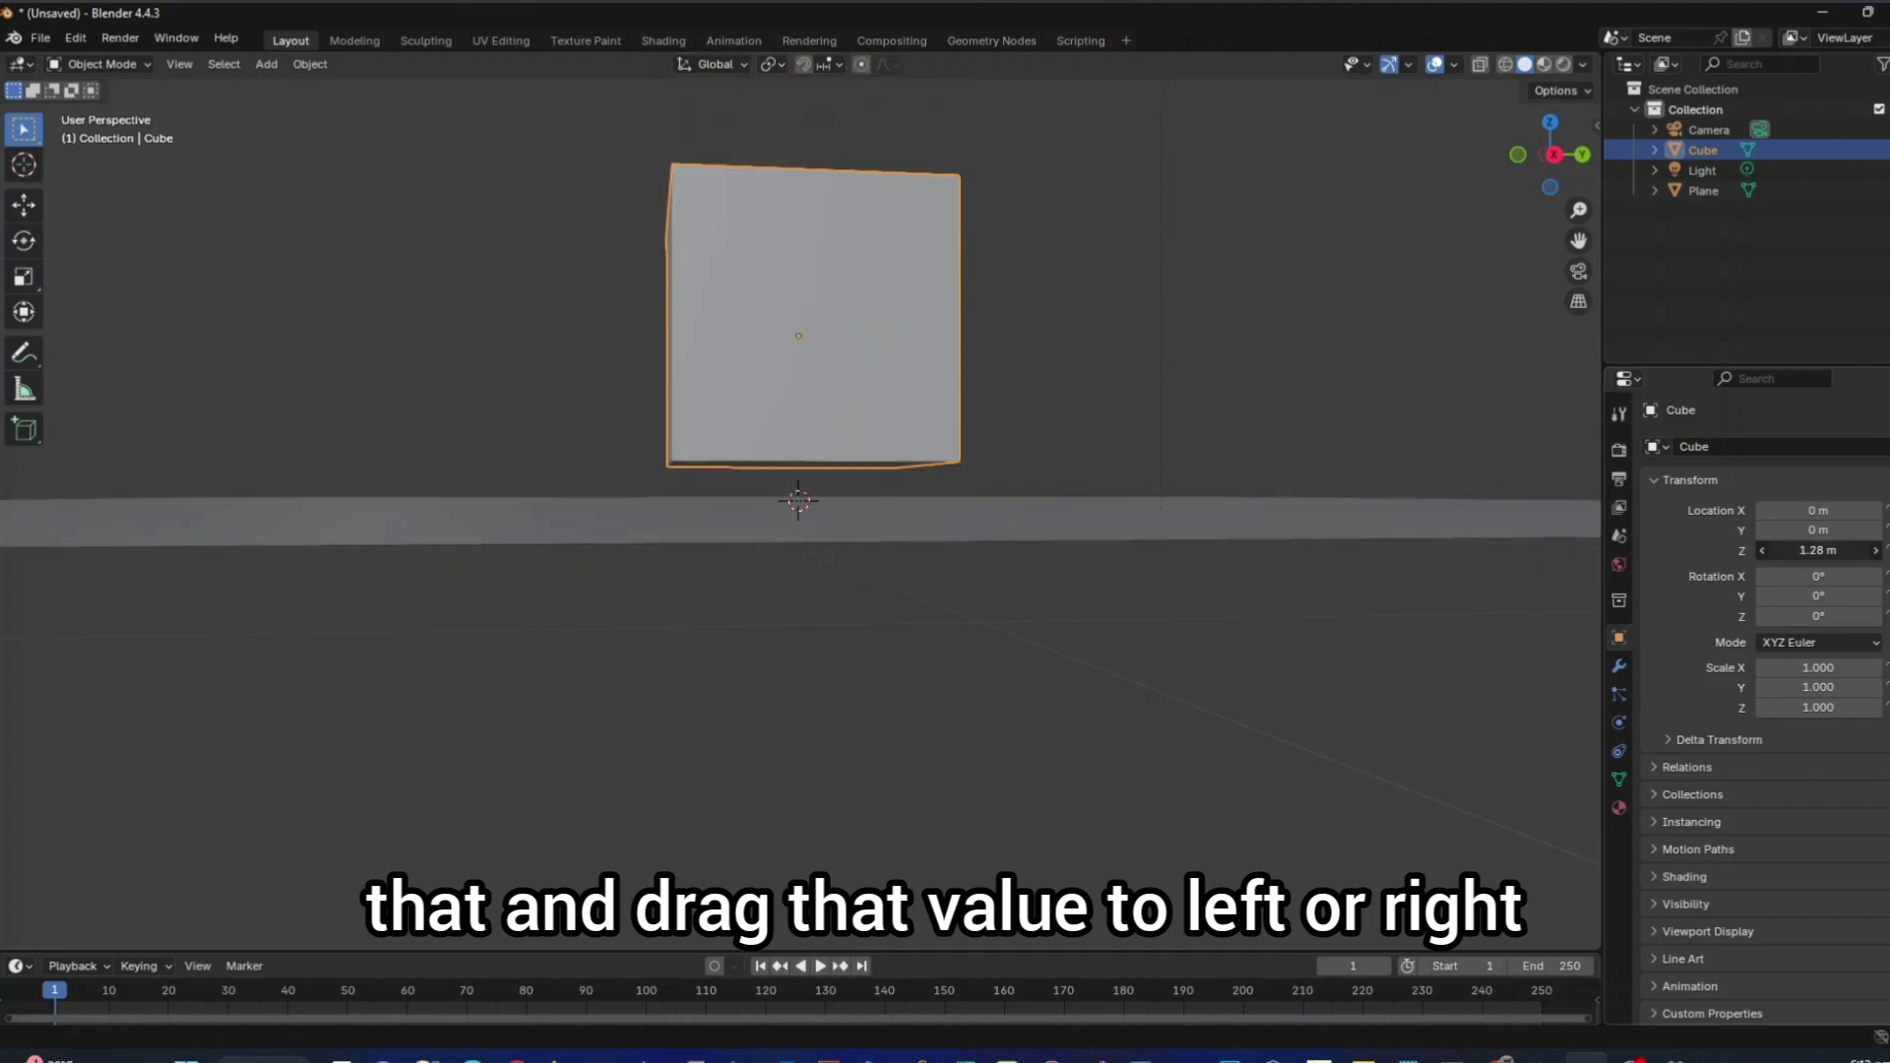
{"action": "left_click", "coordinate": [1837, 549]}
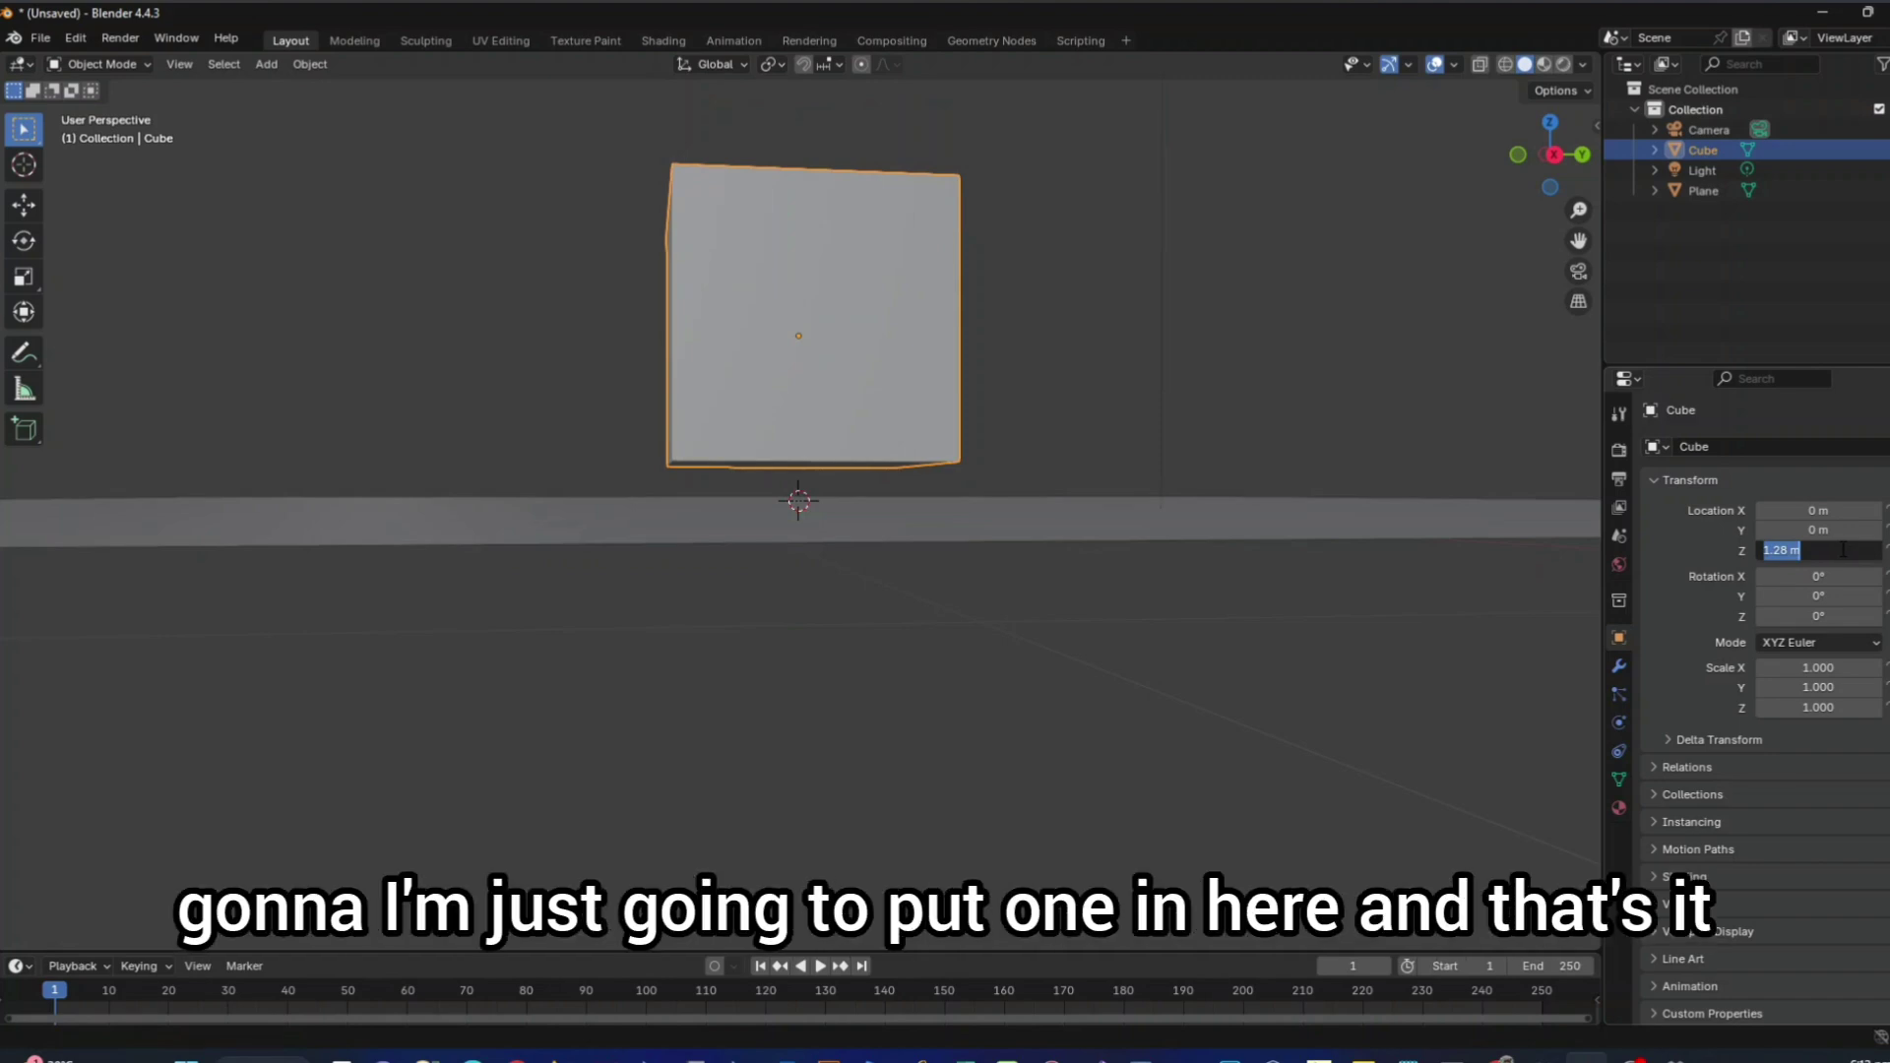
{"action": "type", "text": "1"}
{"action": "key", "text": "Return"}
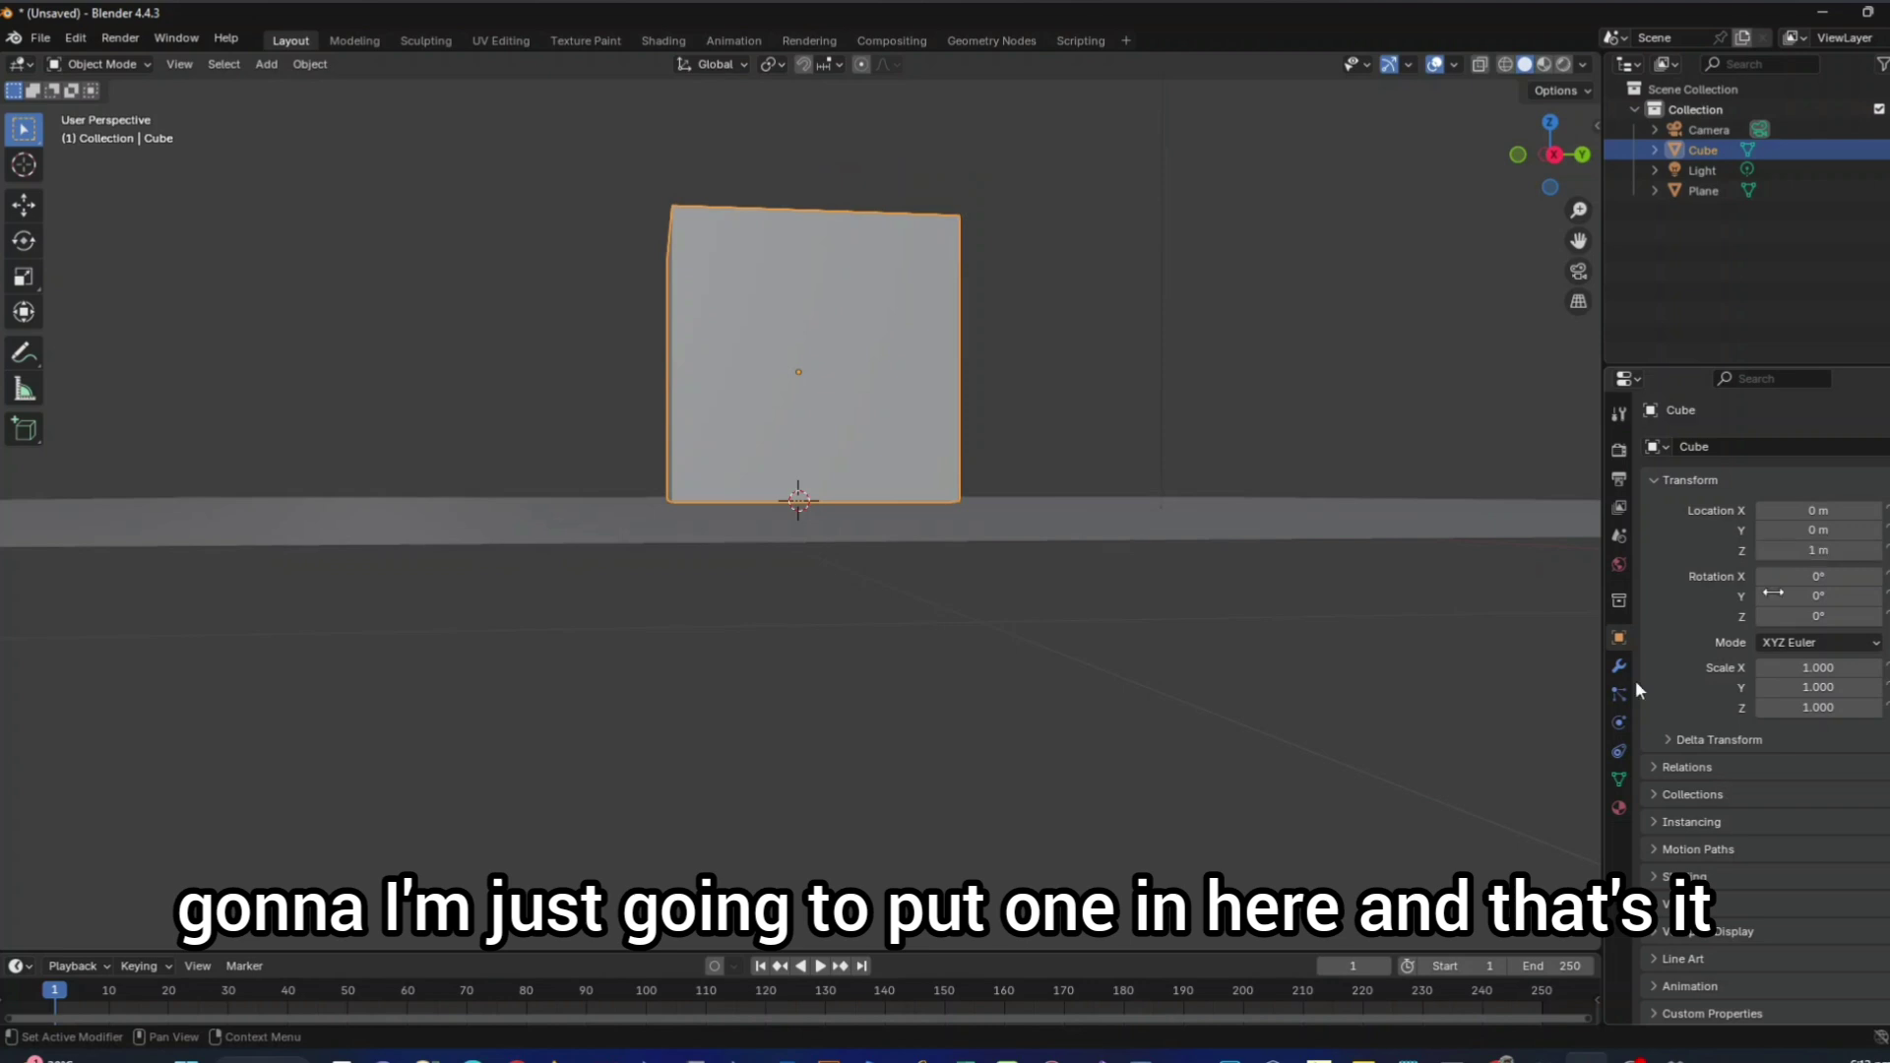
Step: Scale the cube down uniformly to about 0.884
{"action": "middle_click_drag", "start_coordinate": [825, 640], "coordinate": [1004, 620]}
{"action": "scroll", "coordinate": [982, 602], "scroll_direction": "down", "scroll_amount": 2}
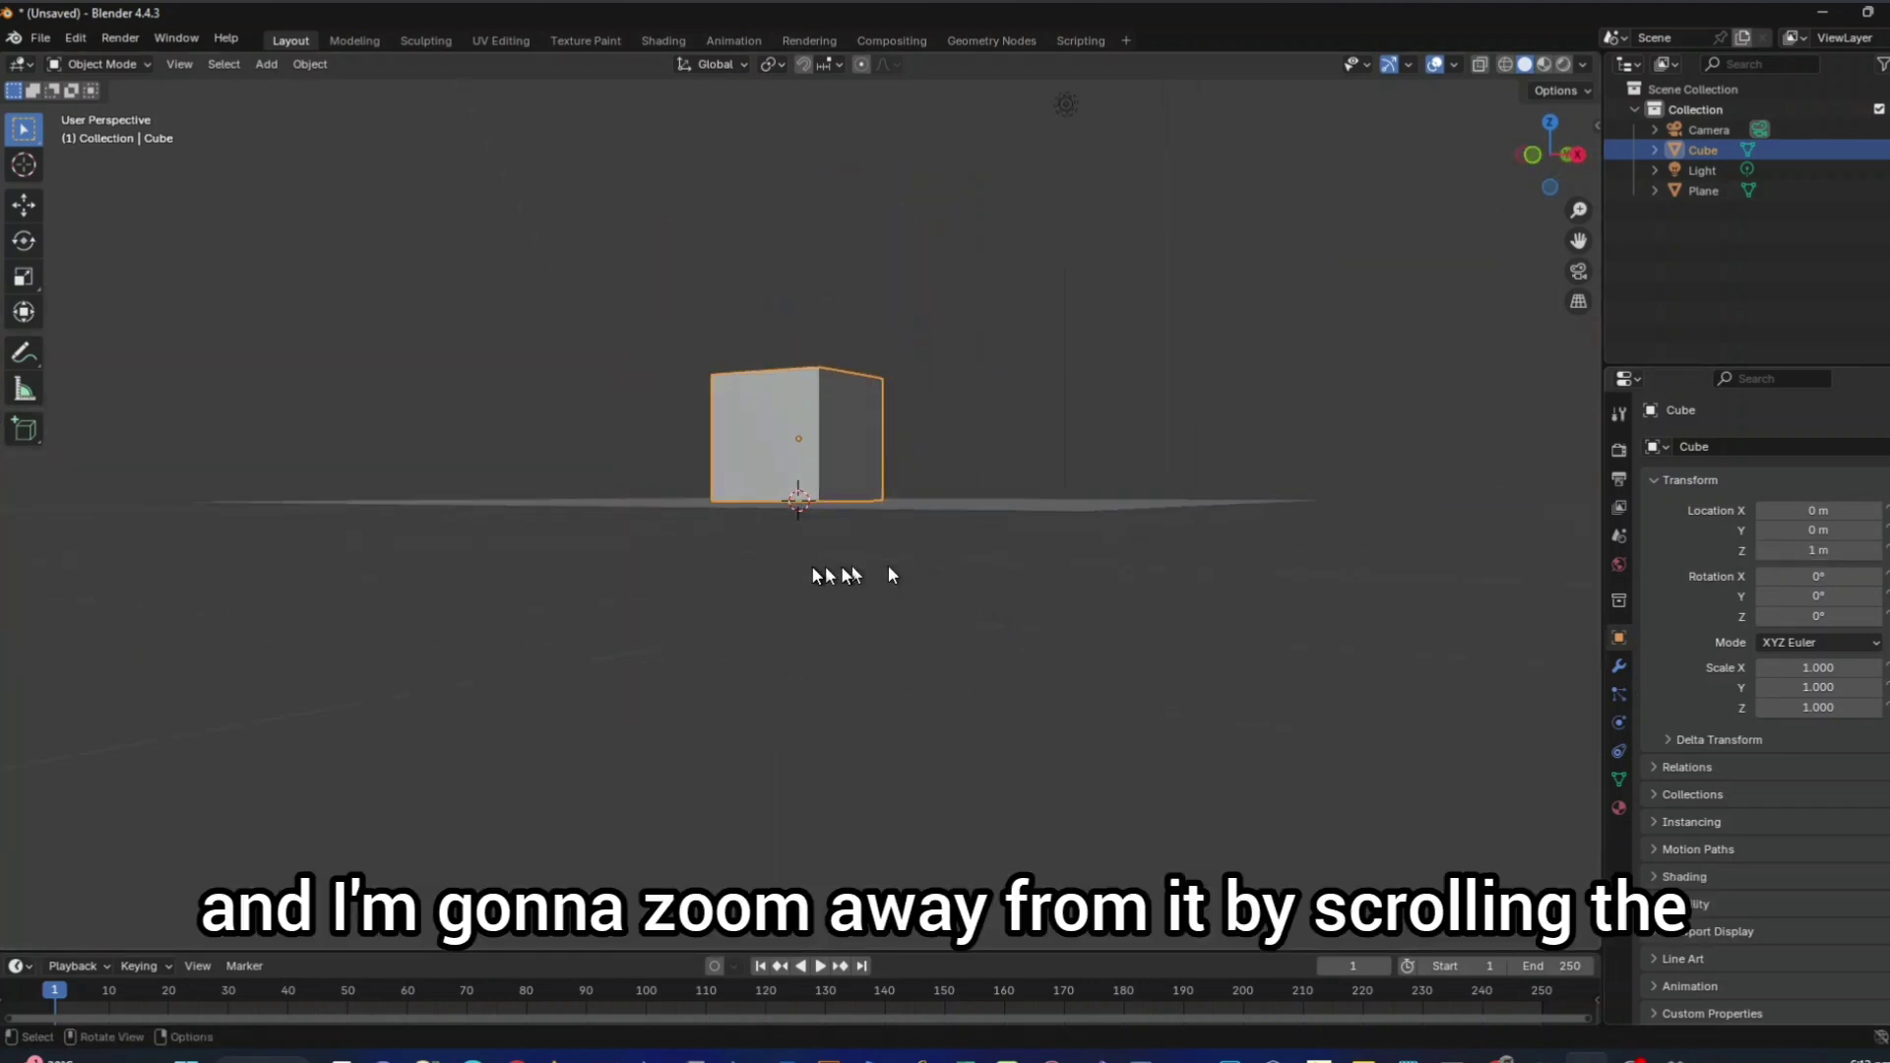
{"action": "middle_click_drag", "start_coordinate": [816, 571], "coordinate": [1018, 566]}
{"action": "scroll", "coordinate": [912, 604], "scroll_direction": "down", "scroll_amount": 4}
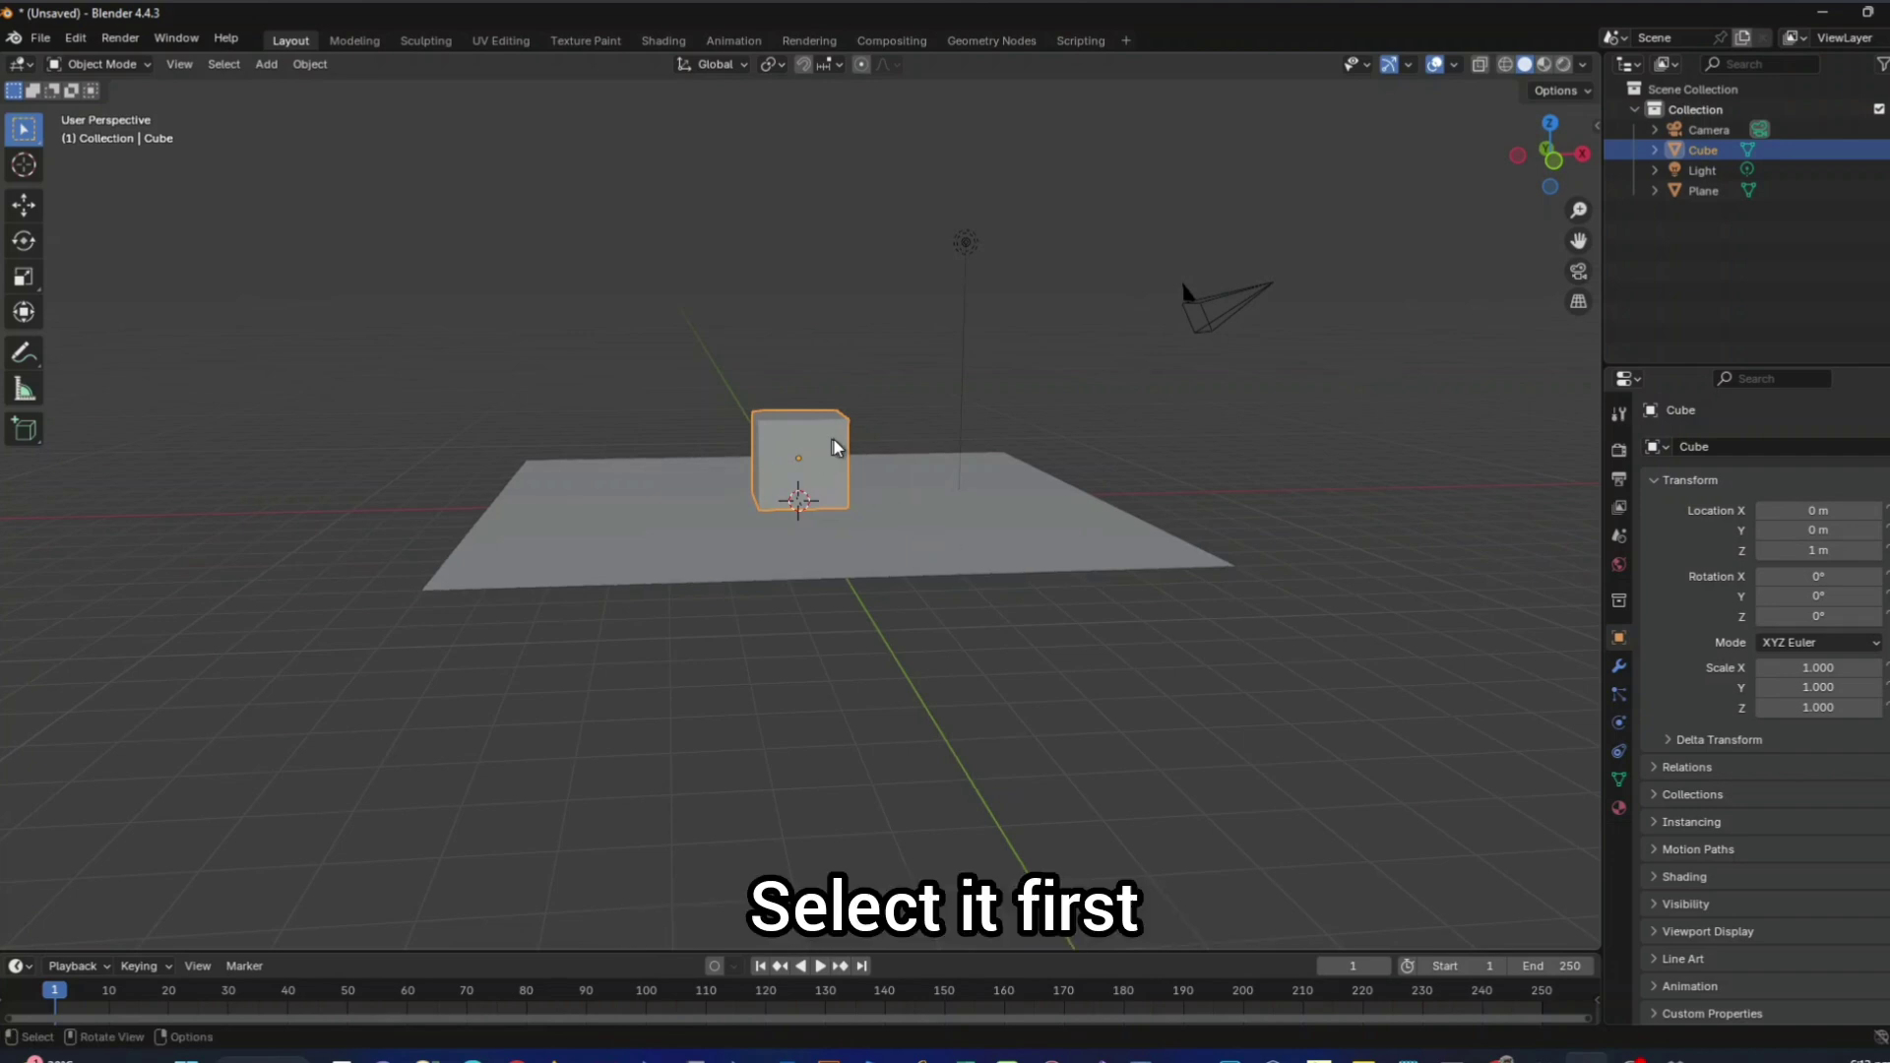
{"action": "key", "text": "s"}
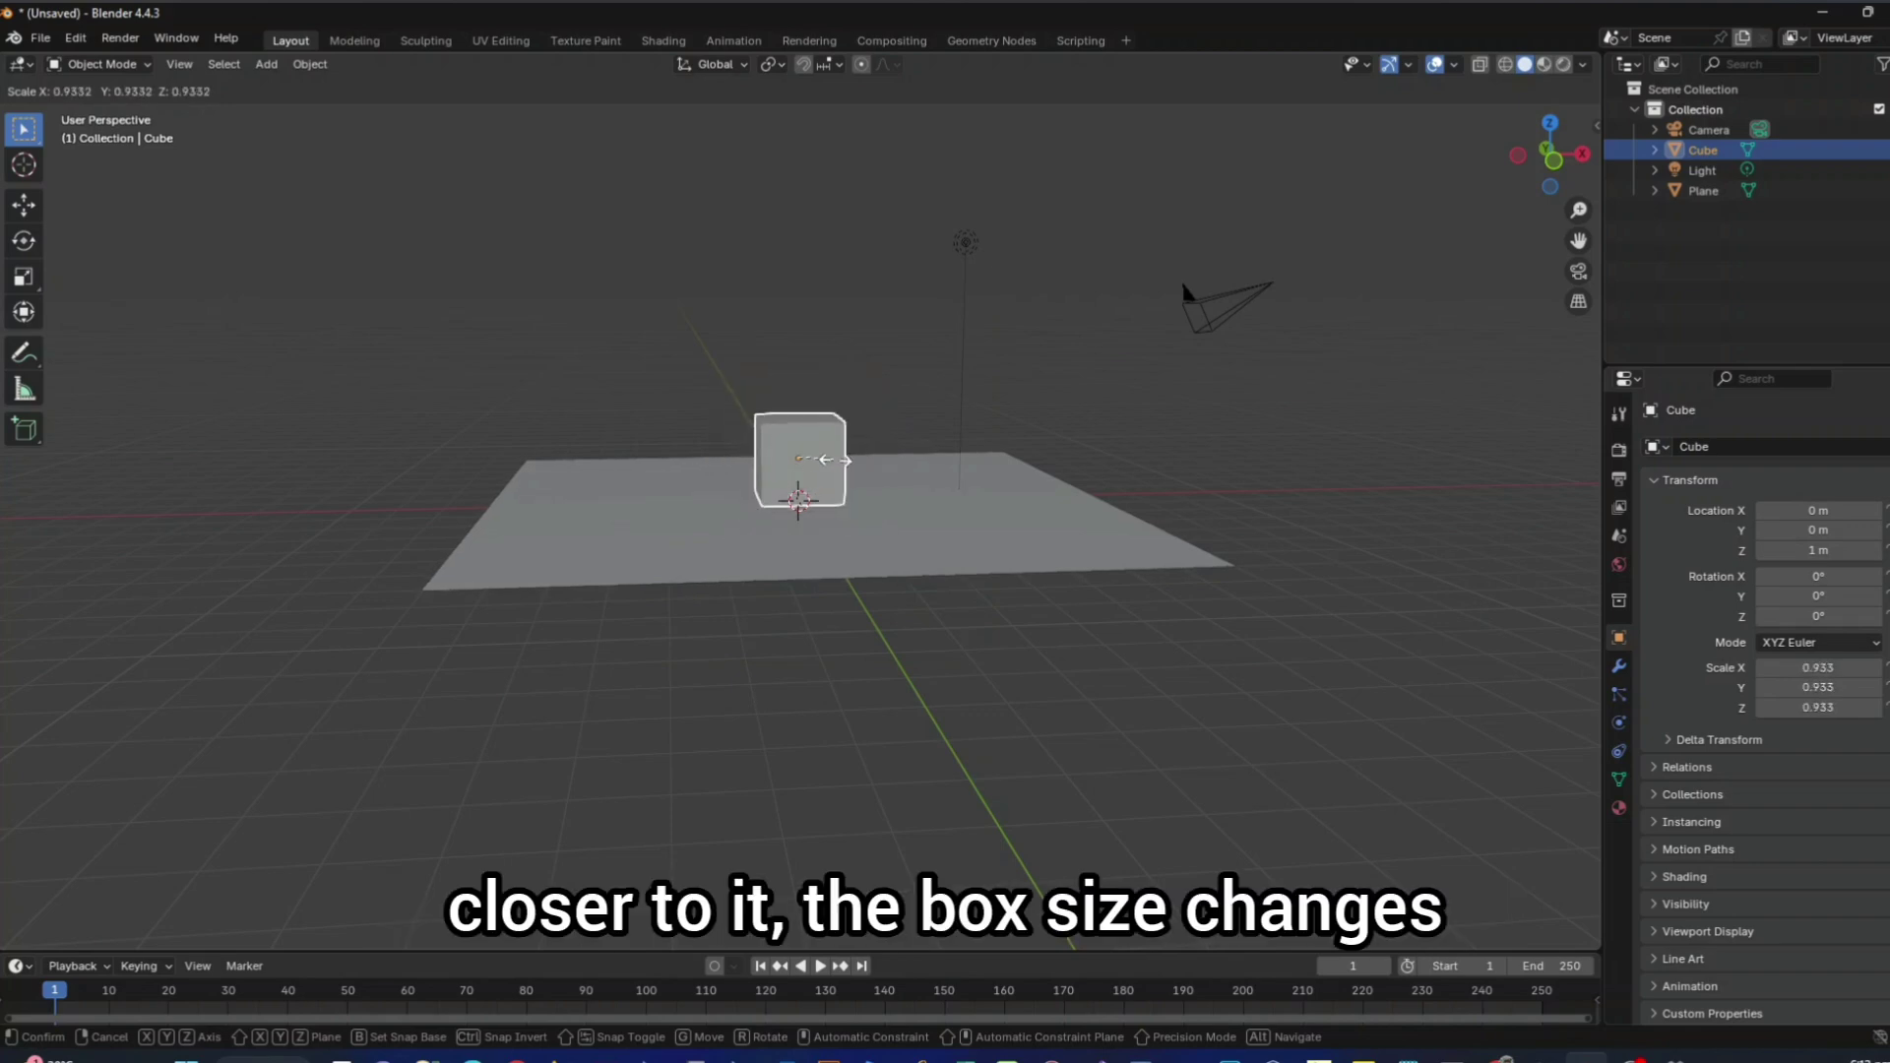
{"action": "left_click", "coordinate": [834, 461]}
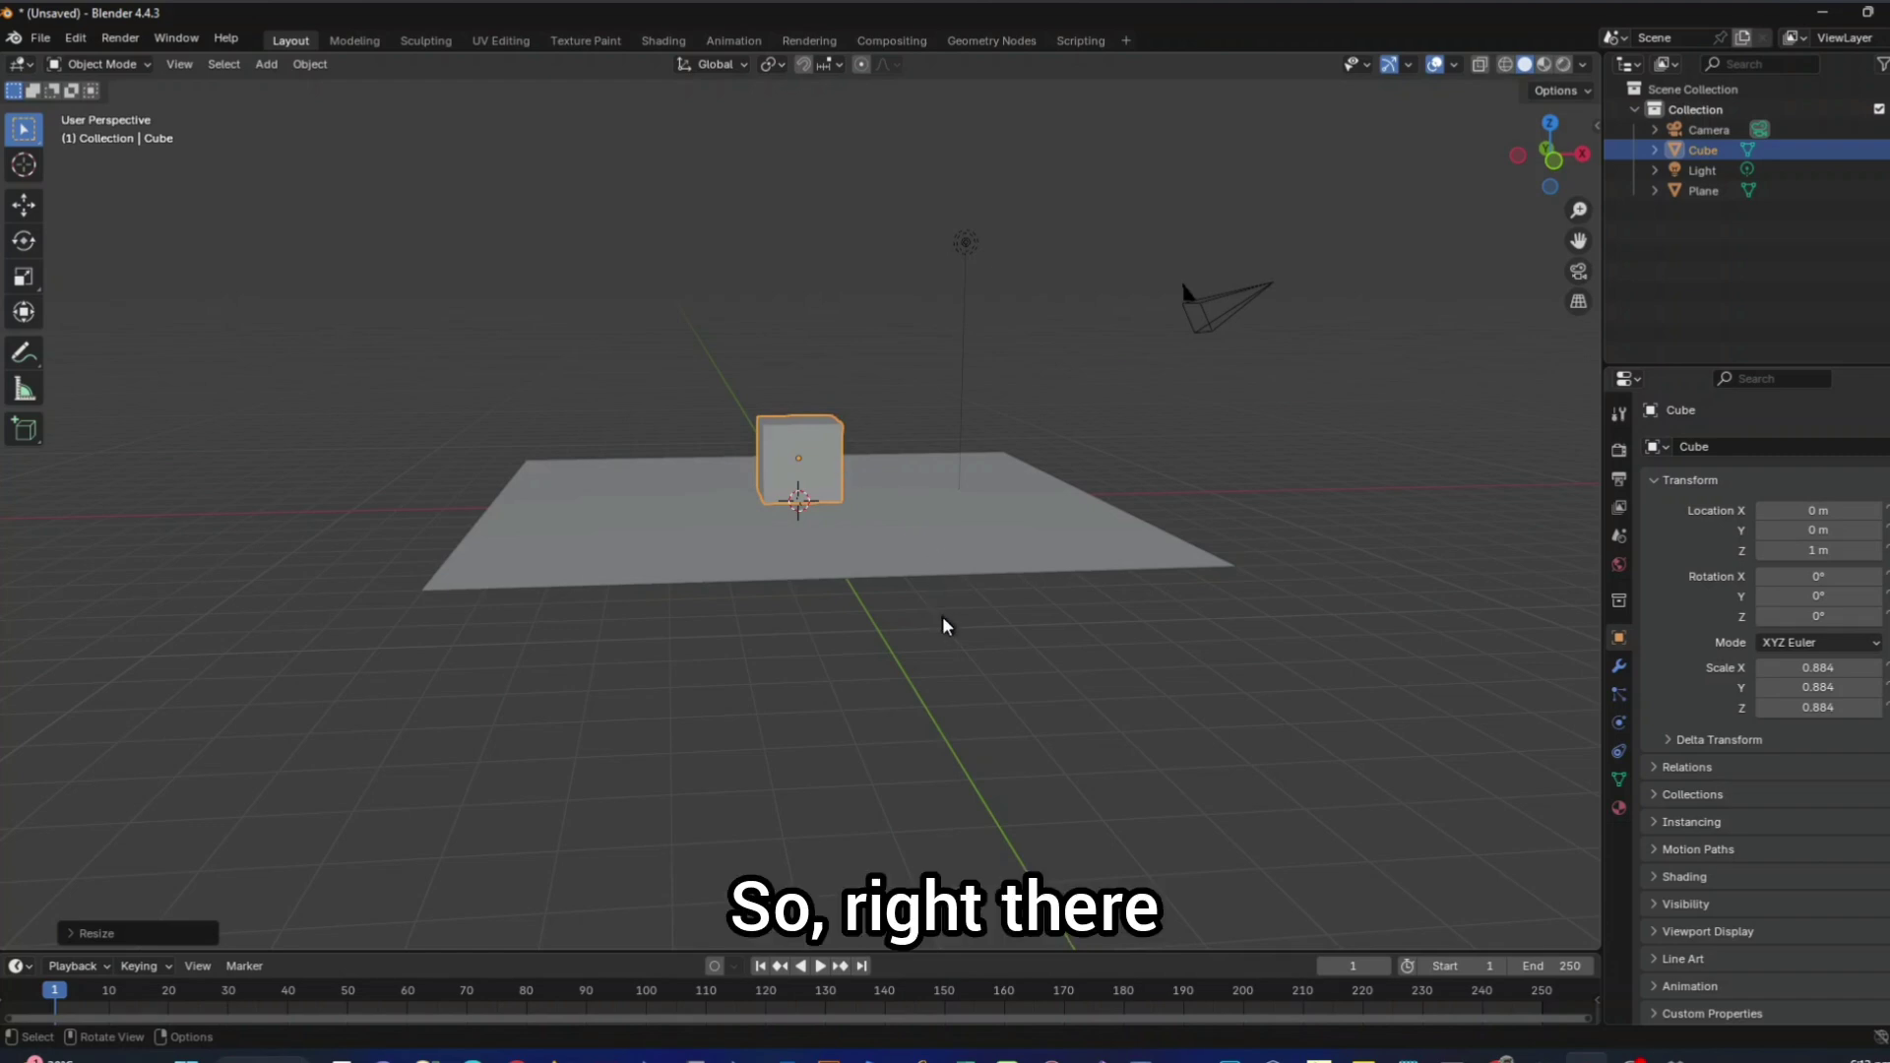
{"action": "mouse_move", "coordinate": [944, 622]}
{"action": "middle_mouse_down"}
{"action": "mouse_move", "coordinate": [957, 595]}
{"action": "mouse_move", "coordinate": [919, 620]}
{"action": "mouse_move", "coordinate": [818, 604]}
{"action": "mouse_move", "coordinate": [1131, 646]}
{"action": "mouse_move", "coordinate": [929, 662]}
{"action": "mouse_move", "coordinate": [951, 603]}
{"action": "mouse_move", "coordinate": [957, 630]}
{"action": "middle_mouse_up"}
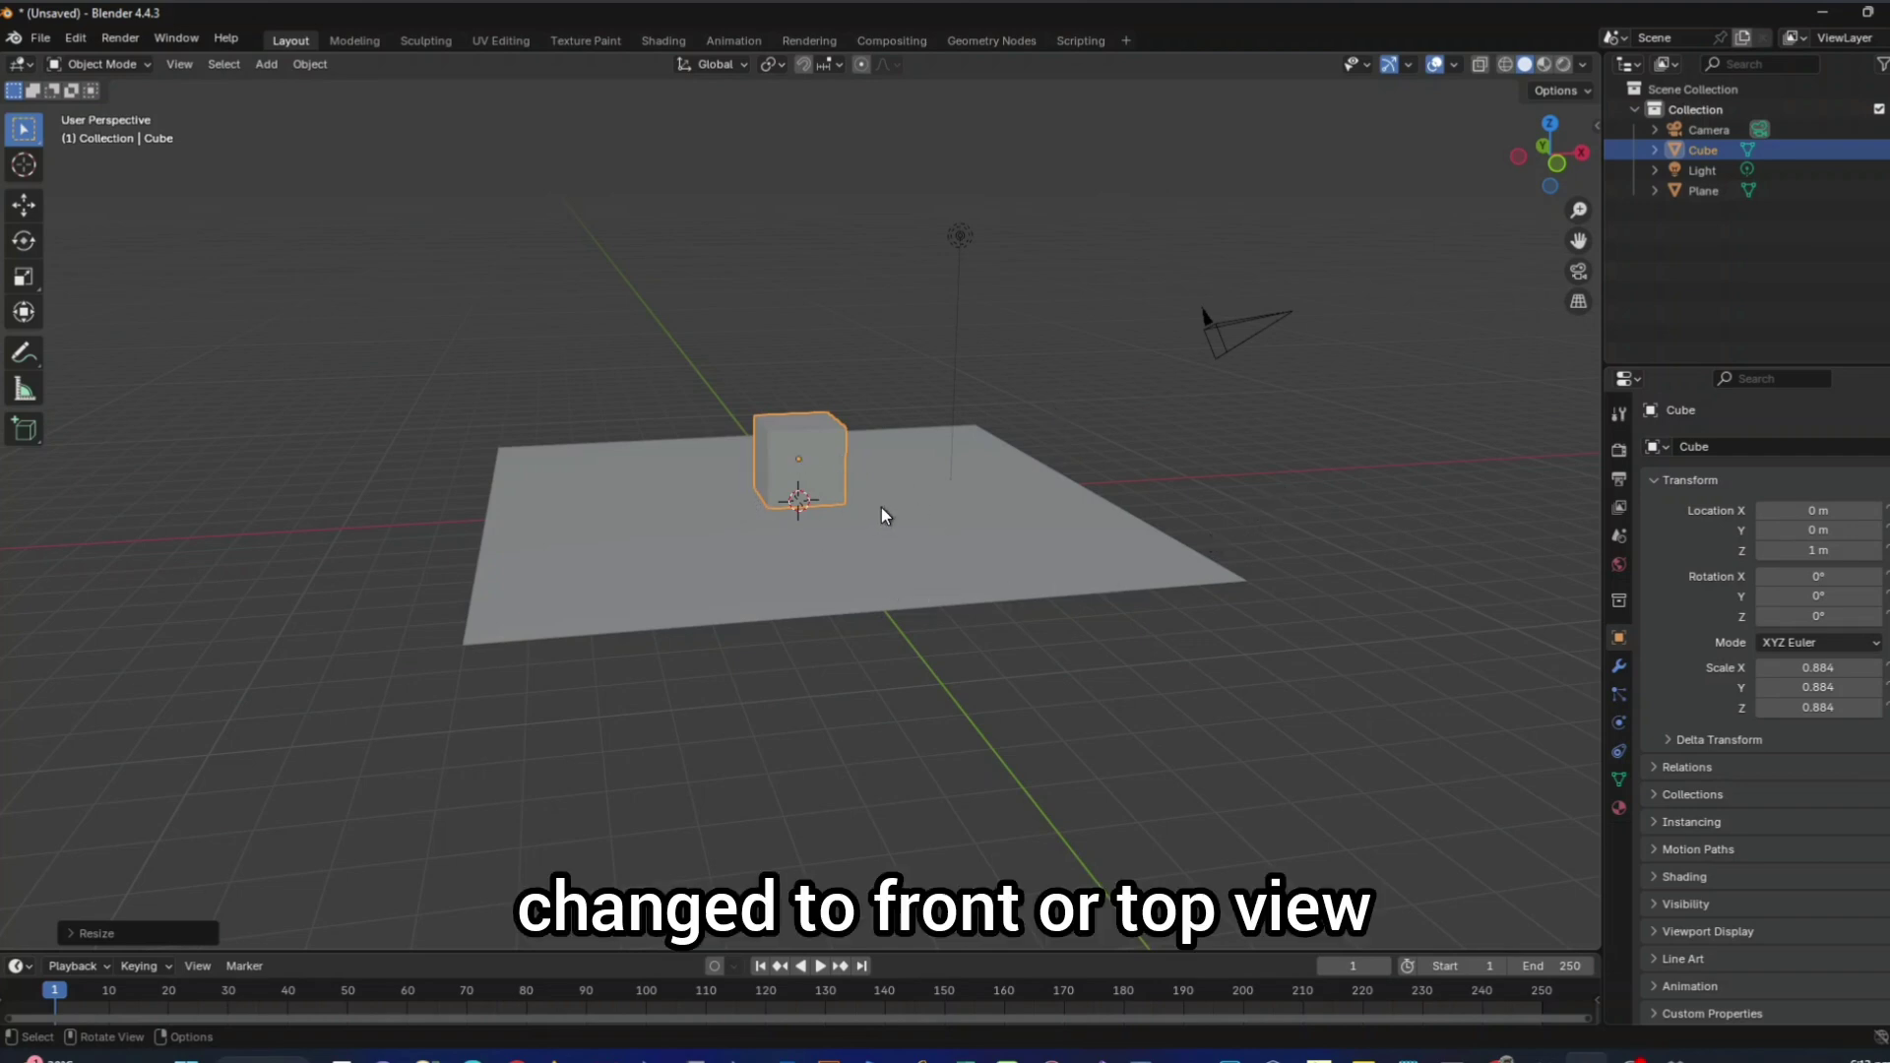
Step: View the scene from the front, right and top preset viewpoints and return to an angled perspective view
{"action": "left_click", "coordinate": [1551, 155]}
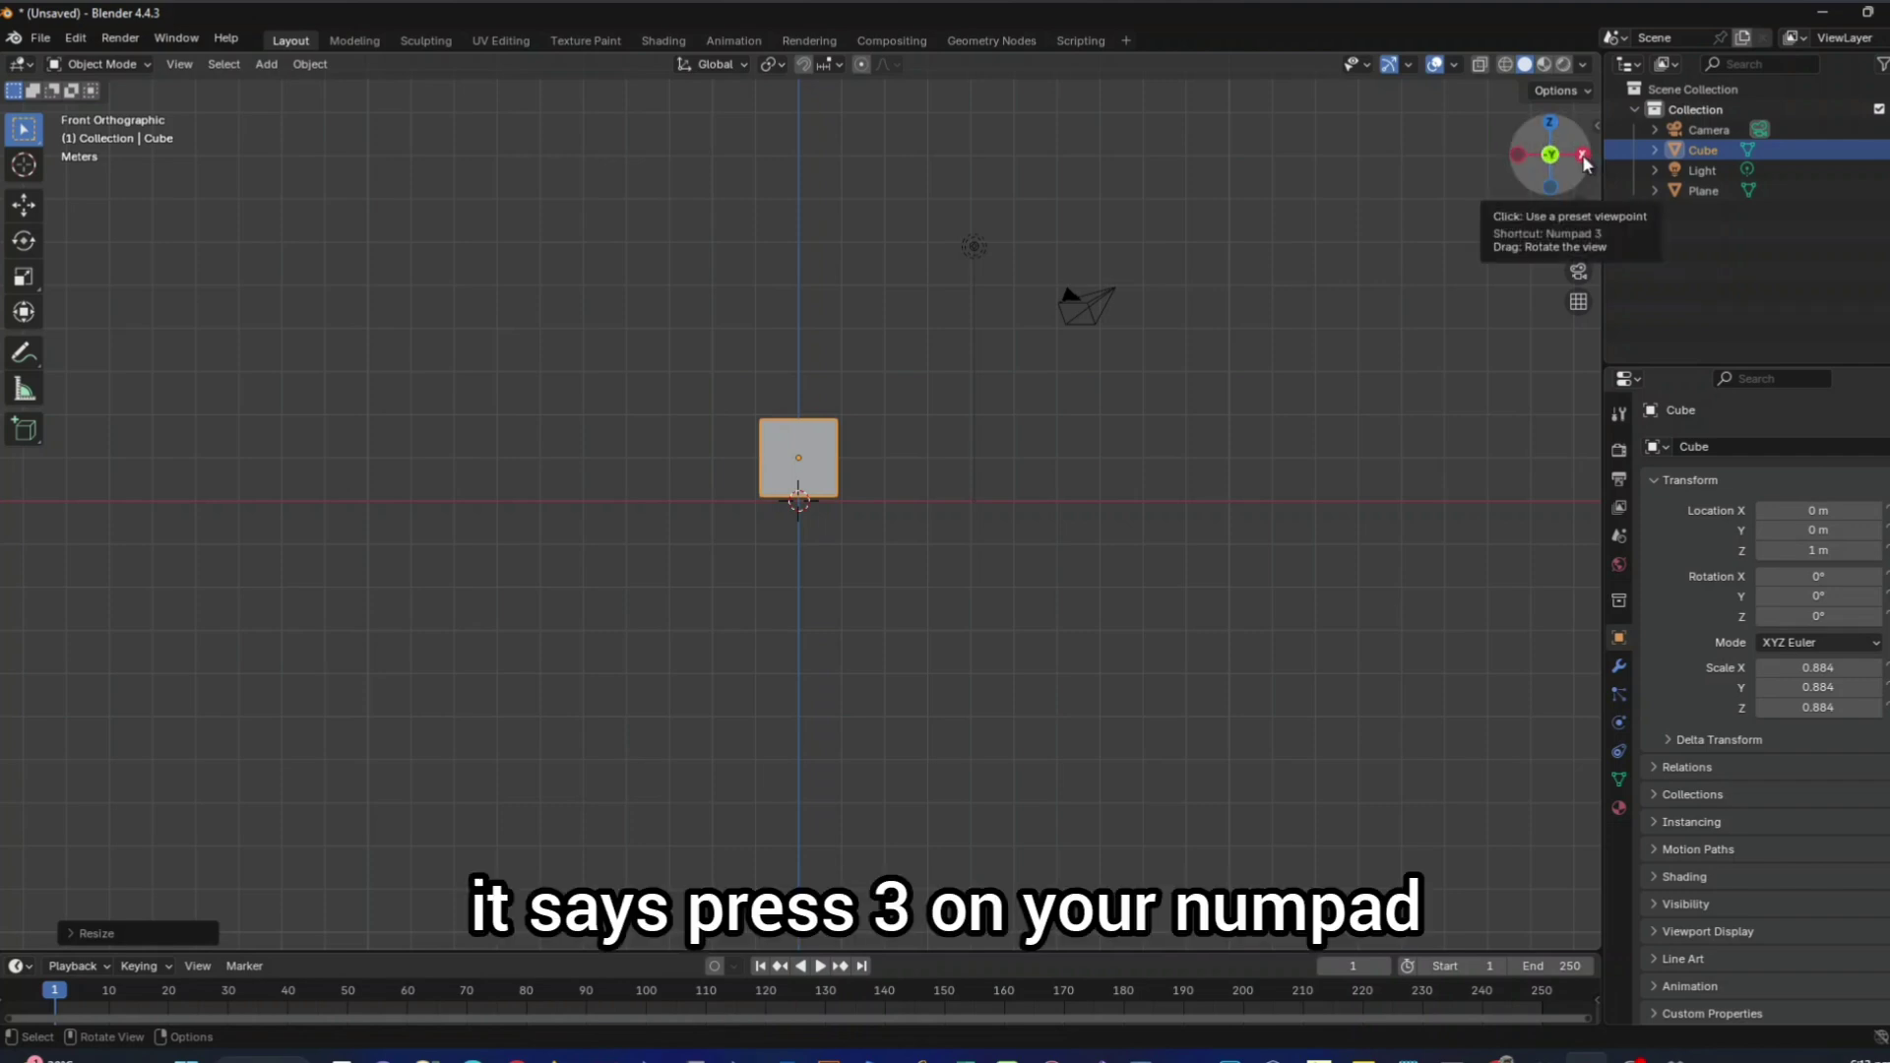
{"action": "left_click", "coordinate": [1582, 155]}
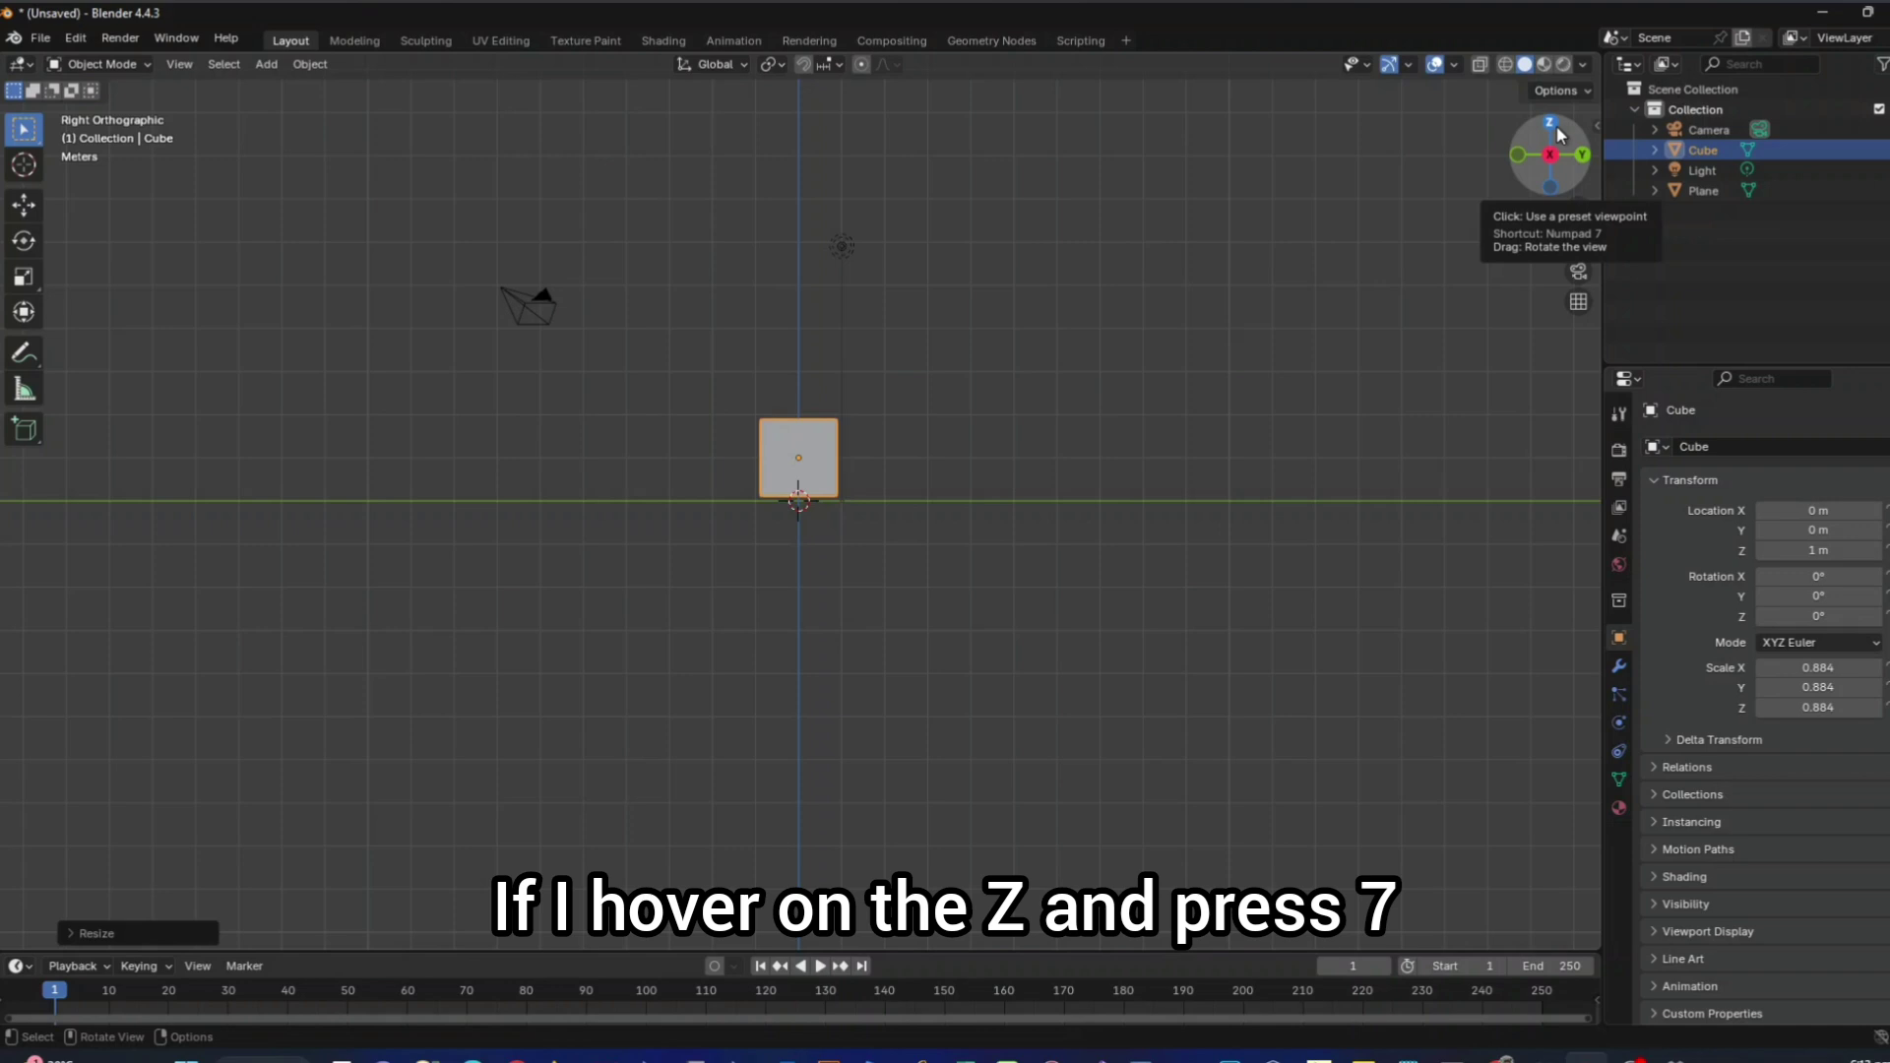
{"action": "left_click", "coordinate": [1556, 126]}
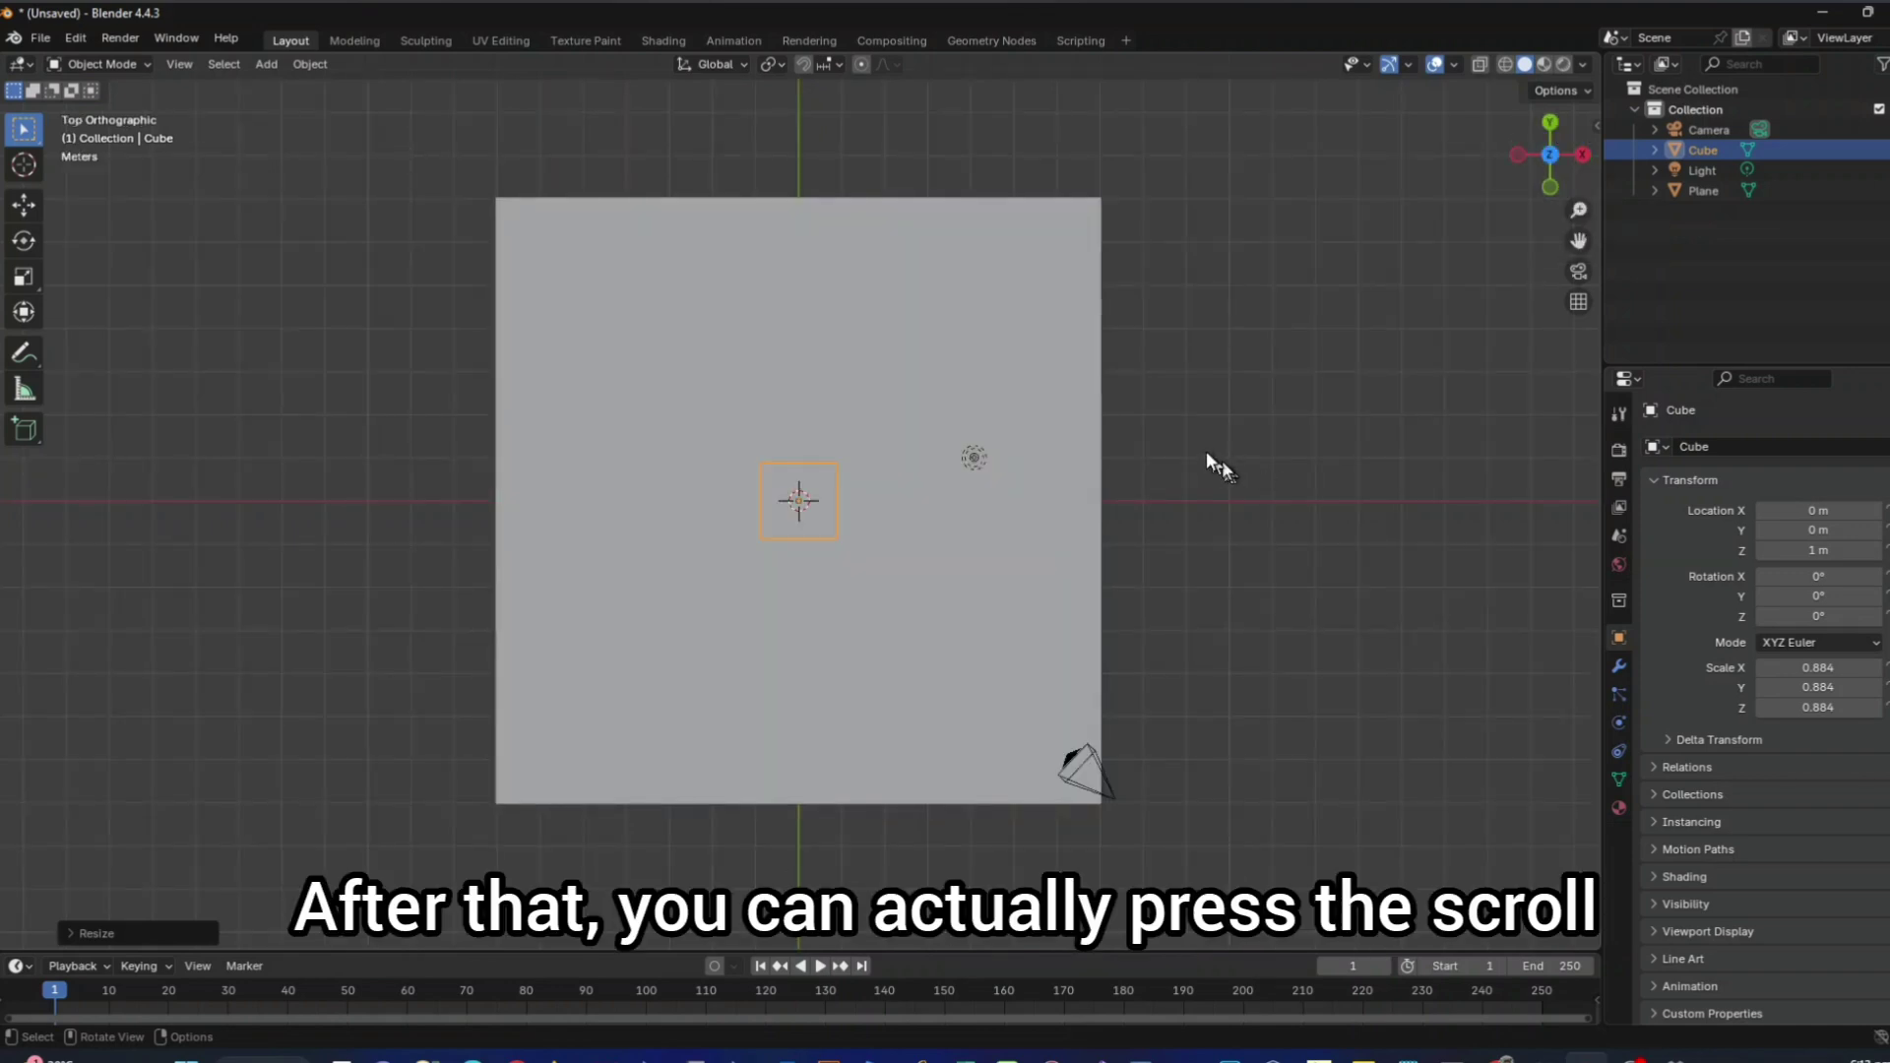
{"action": "middle_click_drag", "start_coordinate": [1207, 450], "coordinate": [1197, 429]}
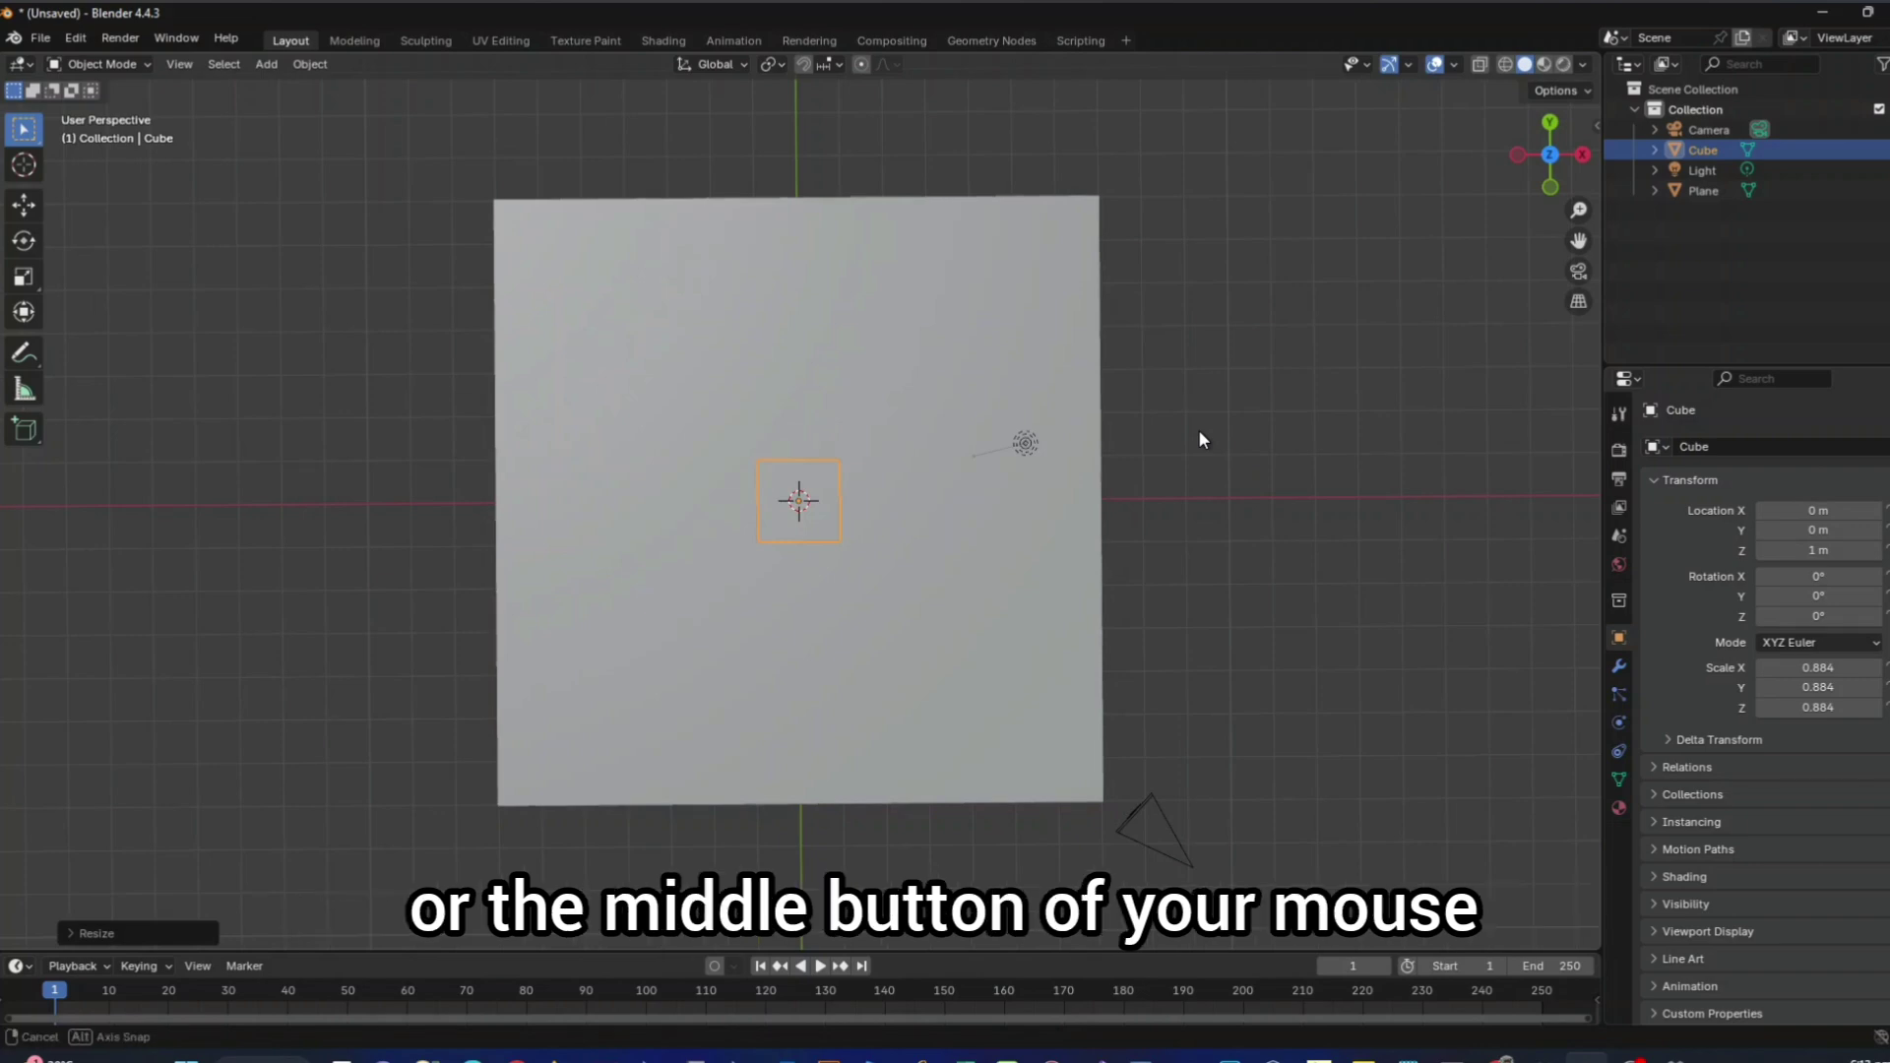
{"action": "middle_click_drag", "start_coordinate": [1199, 438], "coordinate": [1106, 410]}
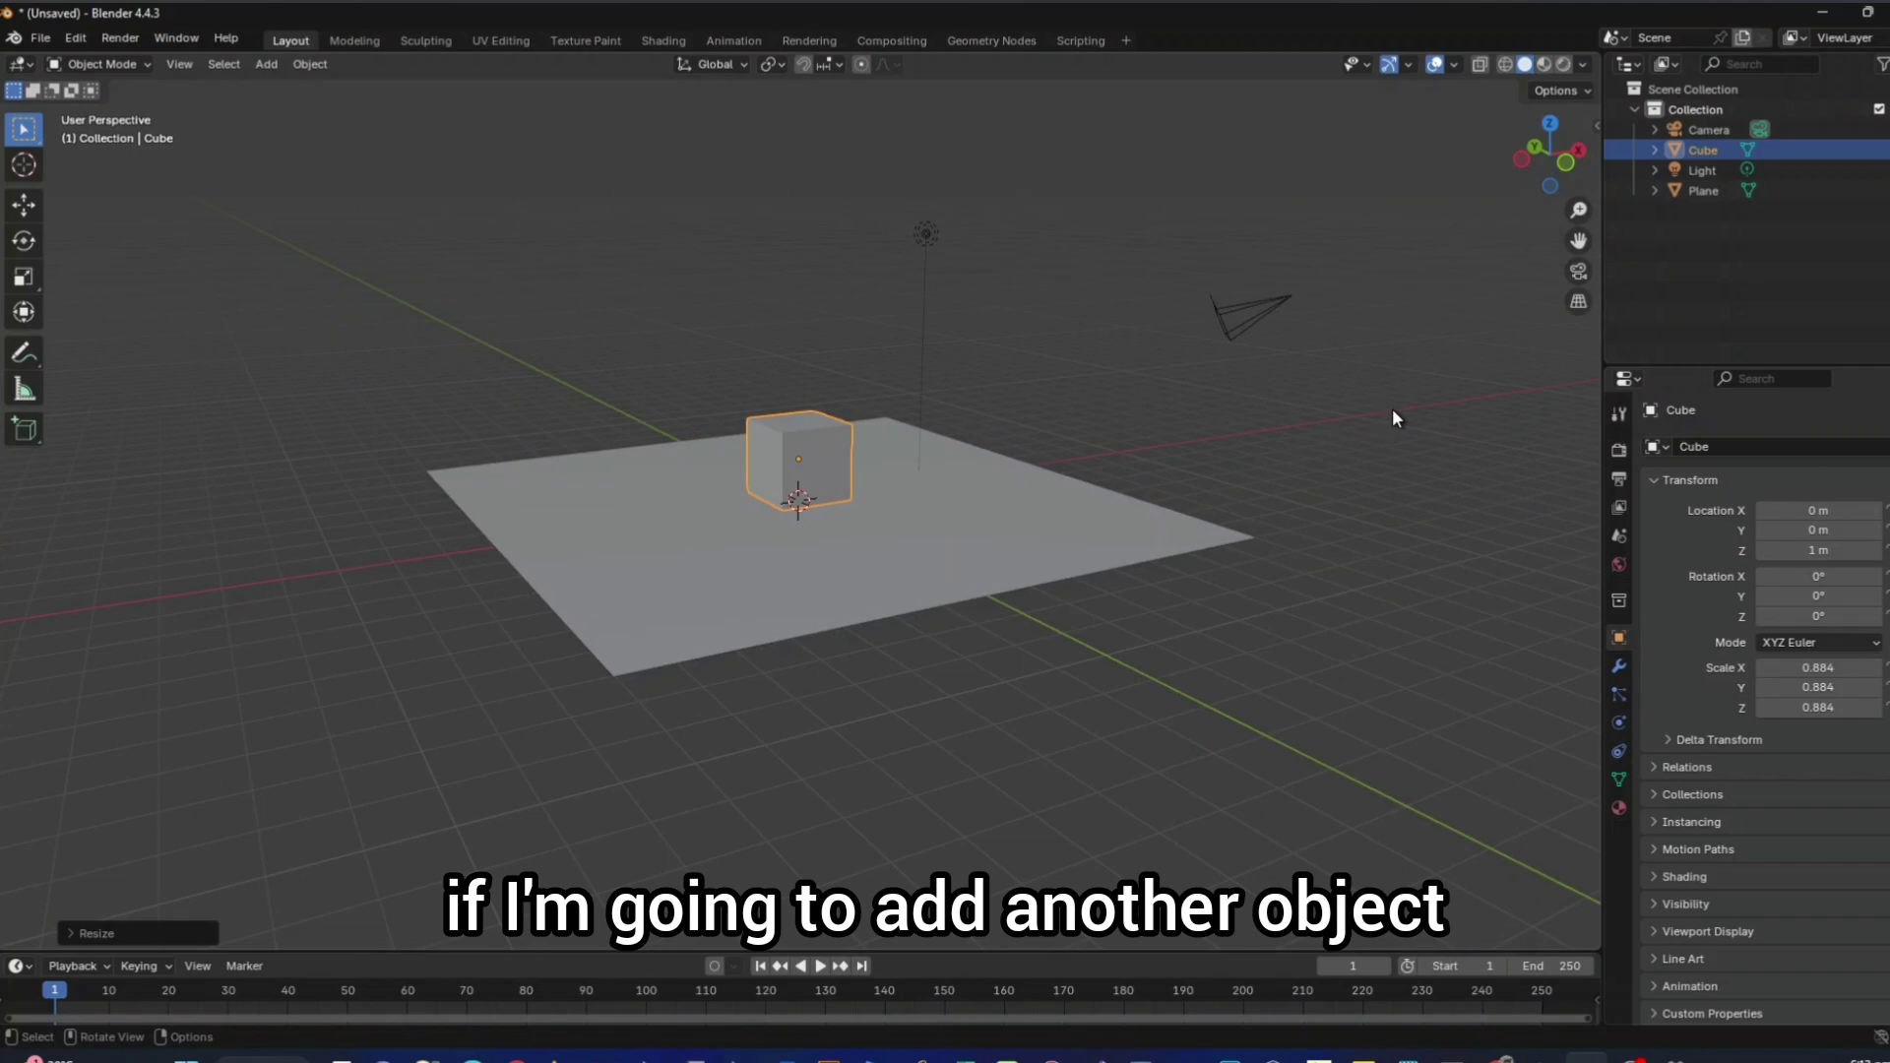
{"action": "middle_click_drag", "start_coordinate": [1290, 433], "coordinate": [958, 409]}
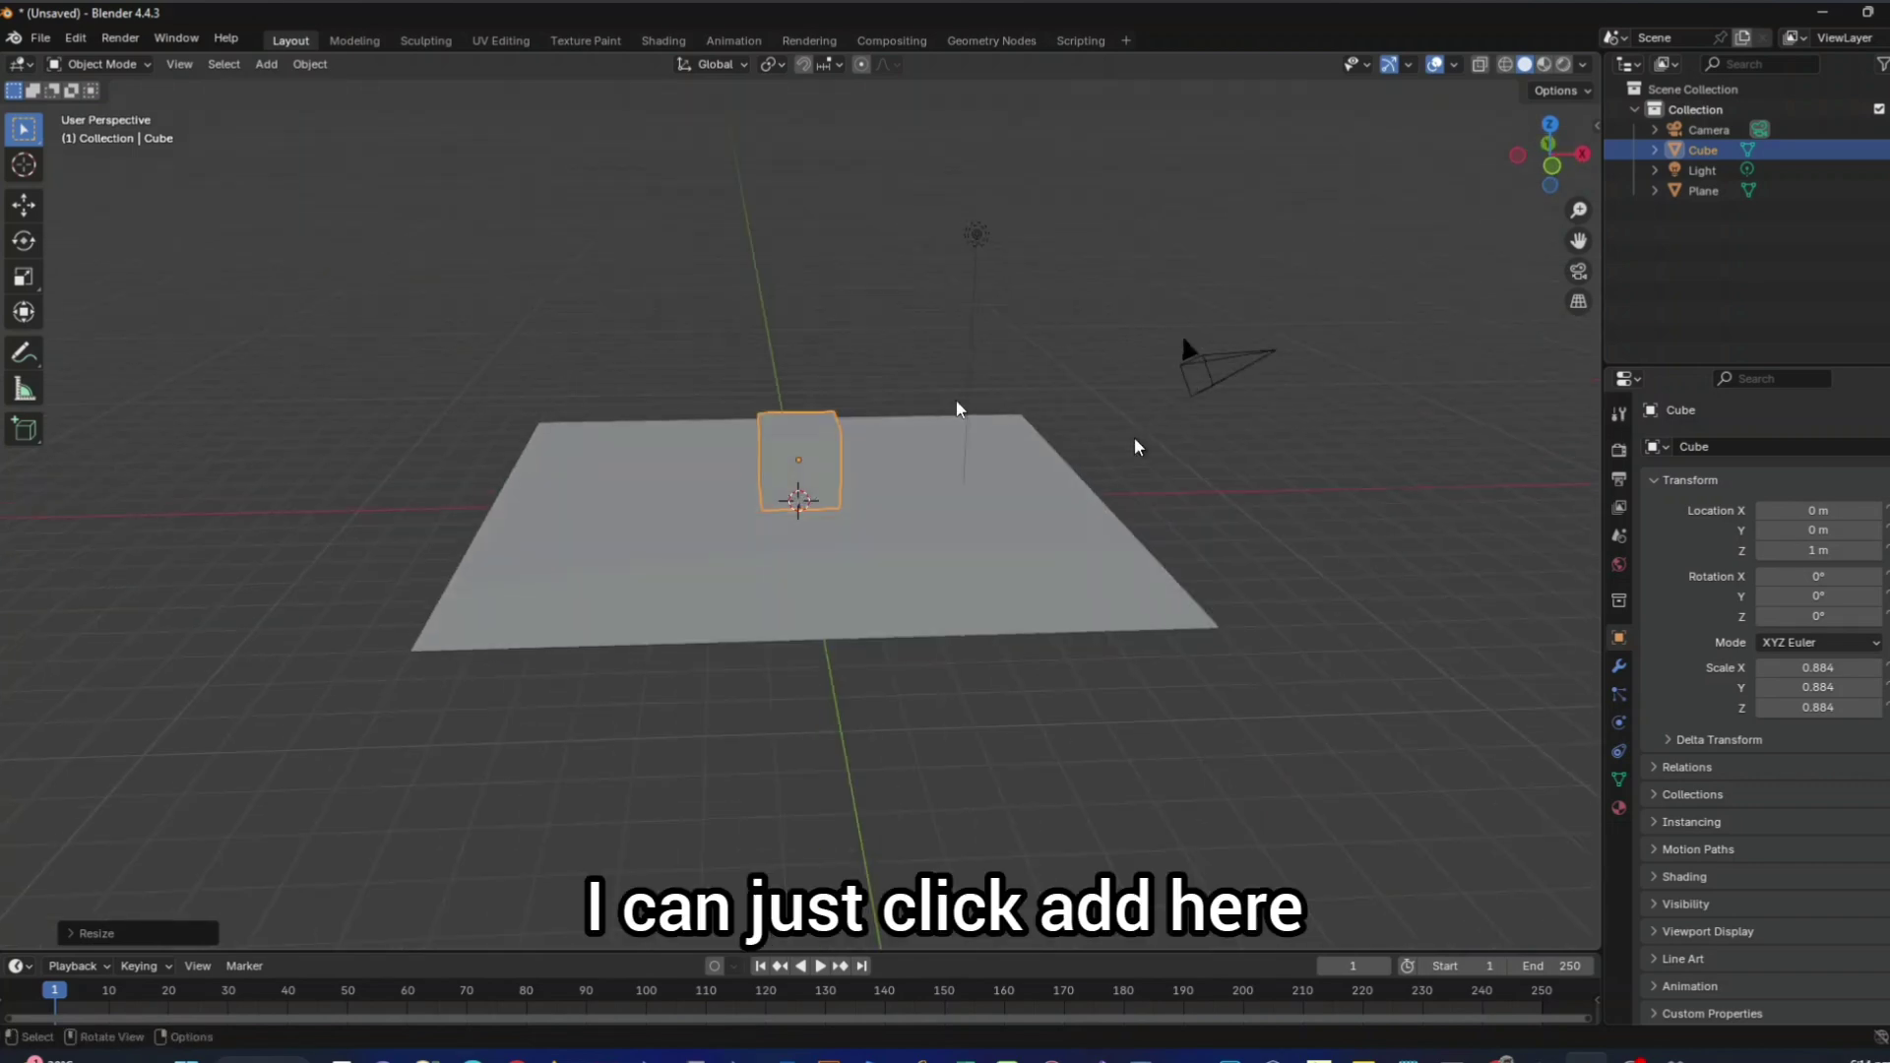
Step: Place the 3D cursor on the plane to one side of the cube and add a UV sphere there
{"action": "left_click", "coordinate": [266, 64]}
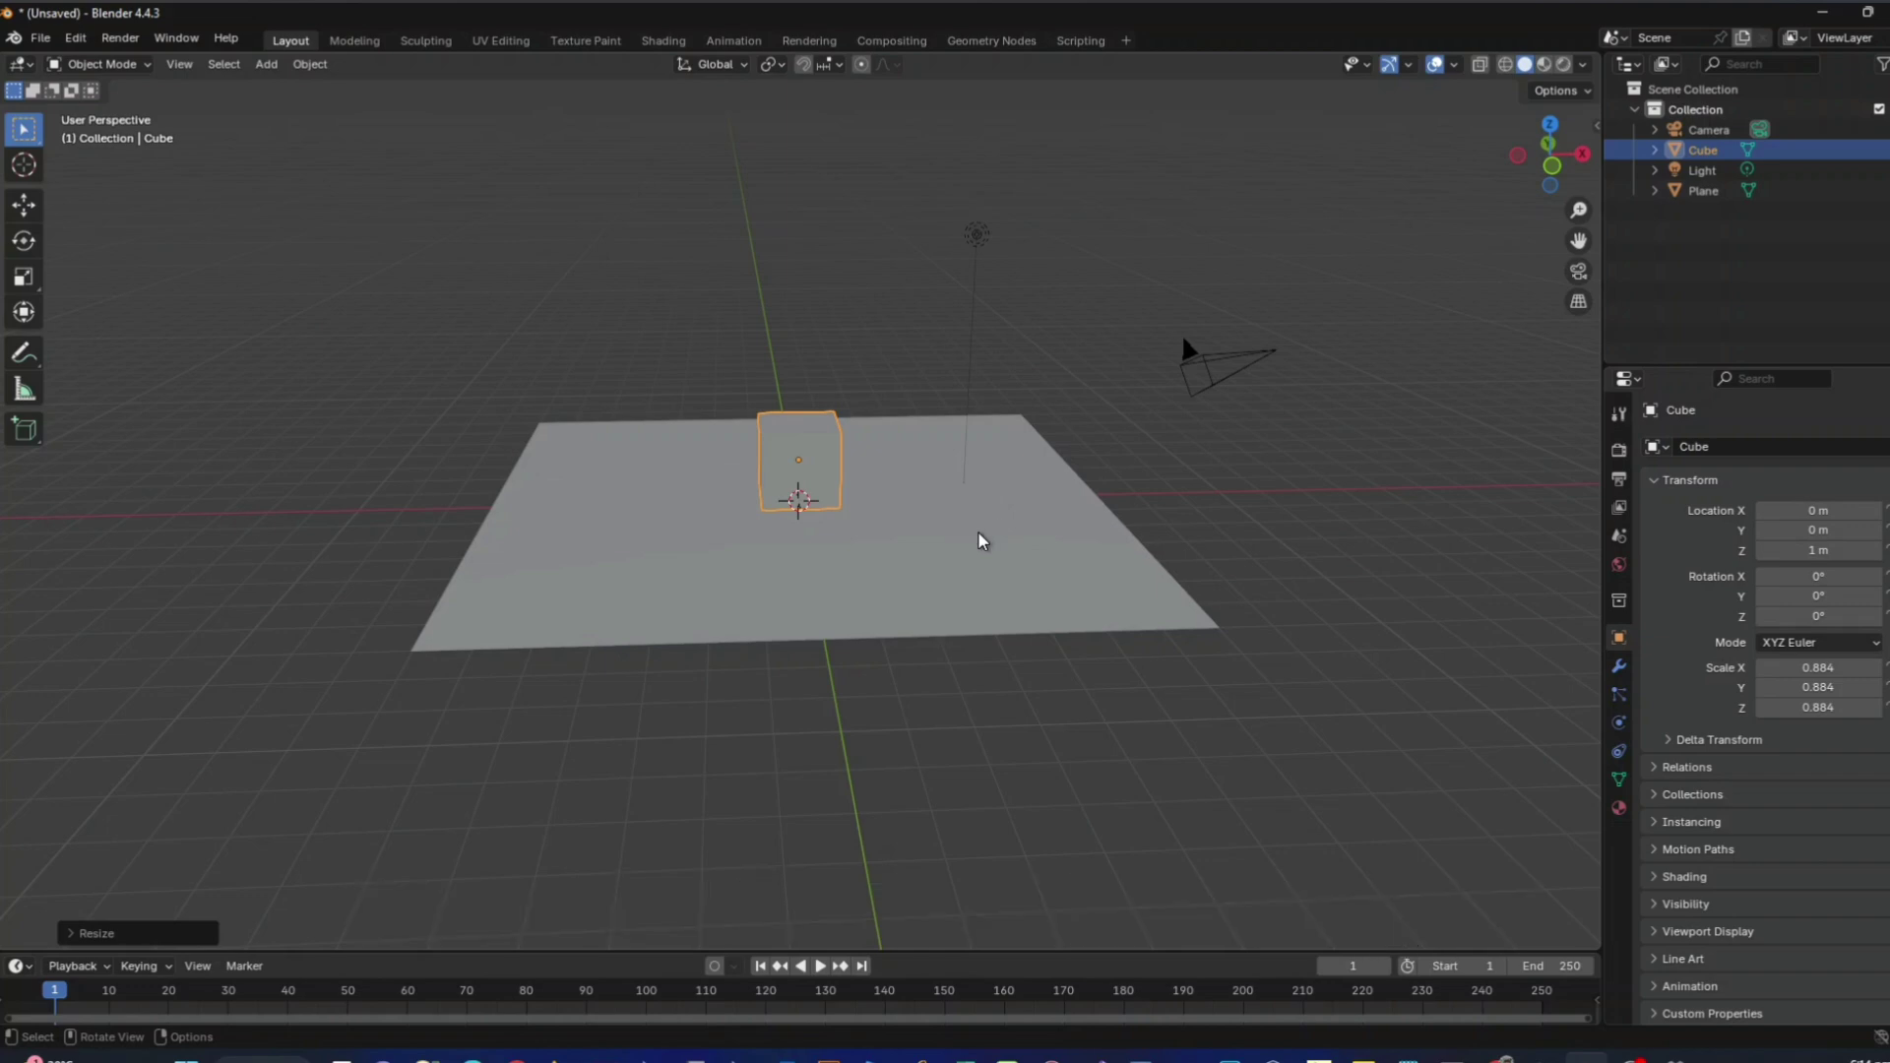
{"action": "middle_click_drag", "start_coordinate": [983, 536], "coordinate": [1032, 541]}
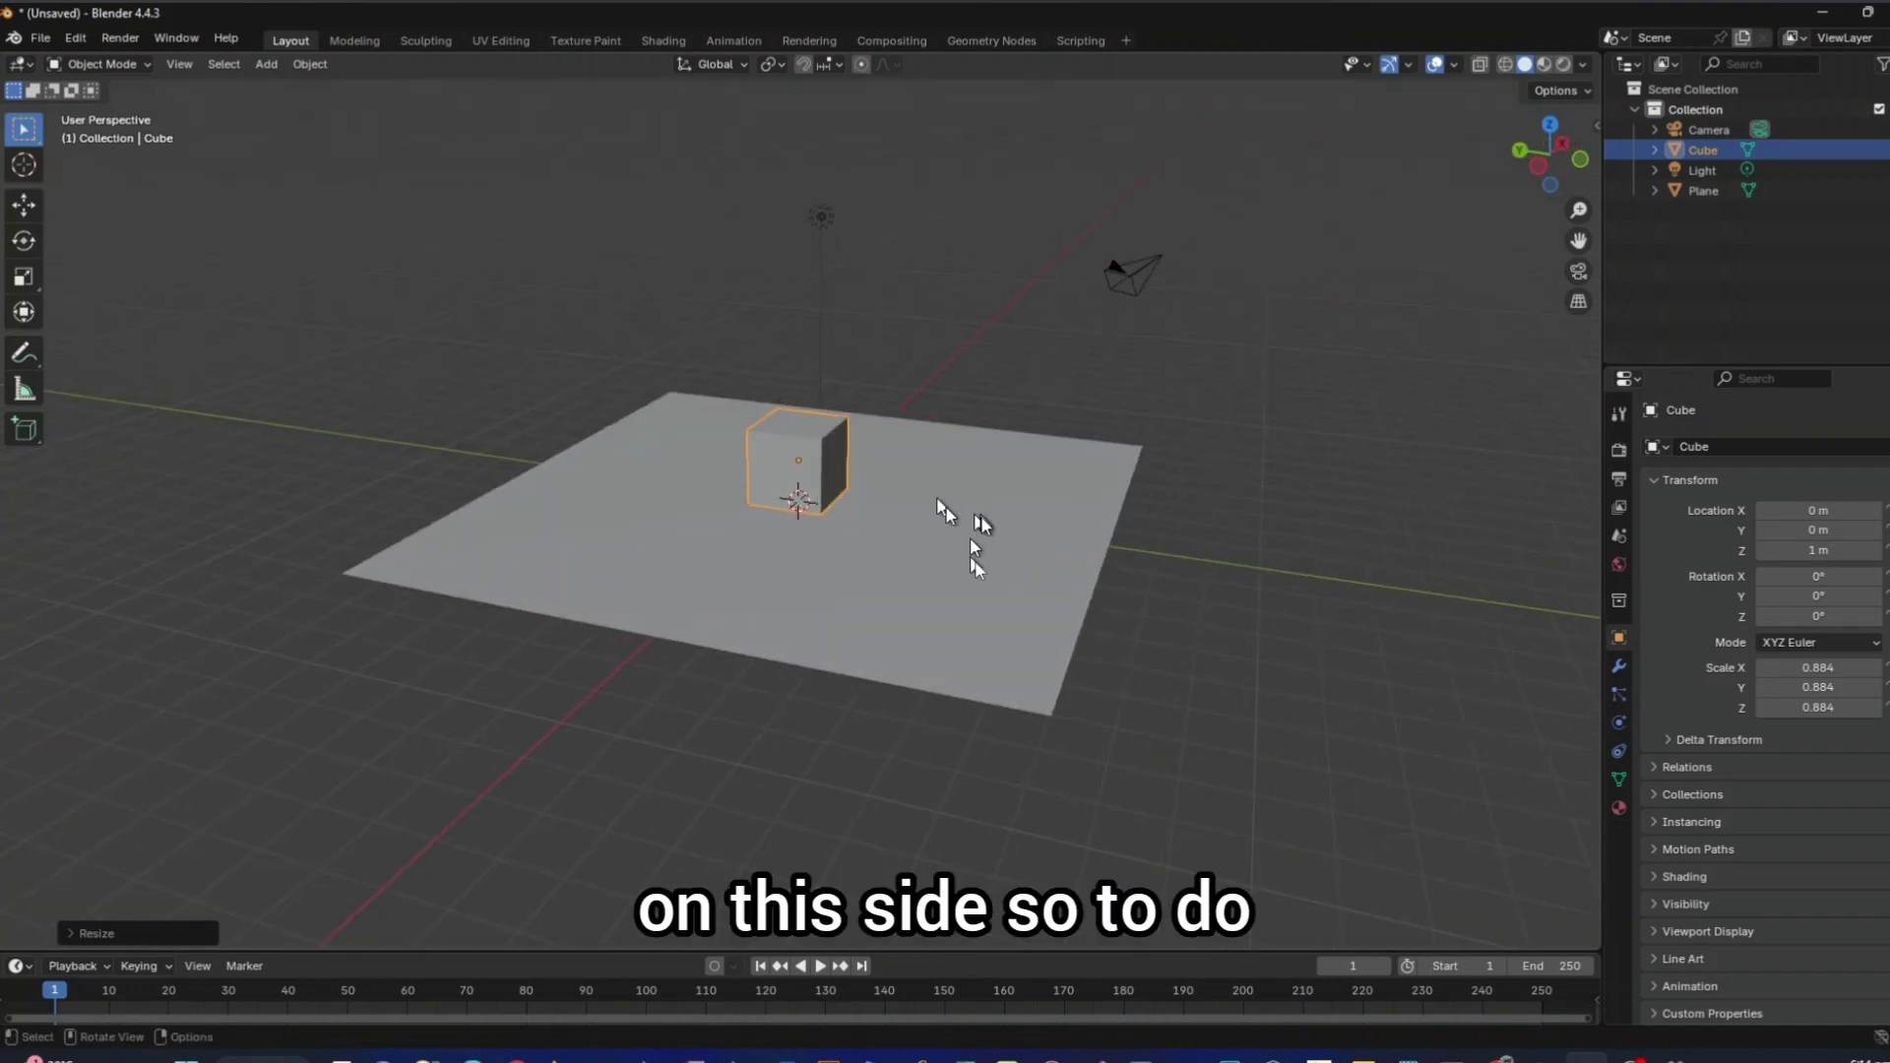
{"action": "right_click", "coordinate": [1001, 495], "text": "shift"}
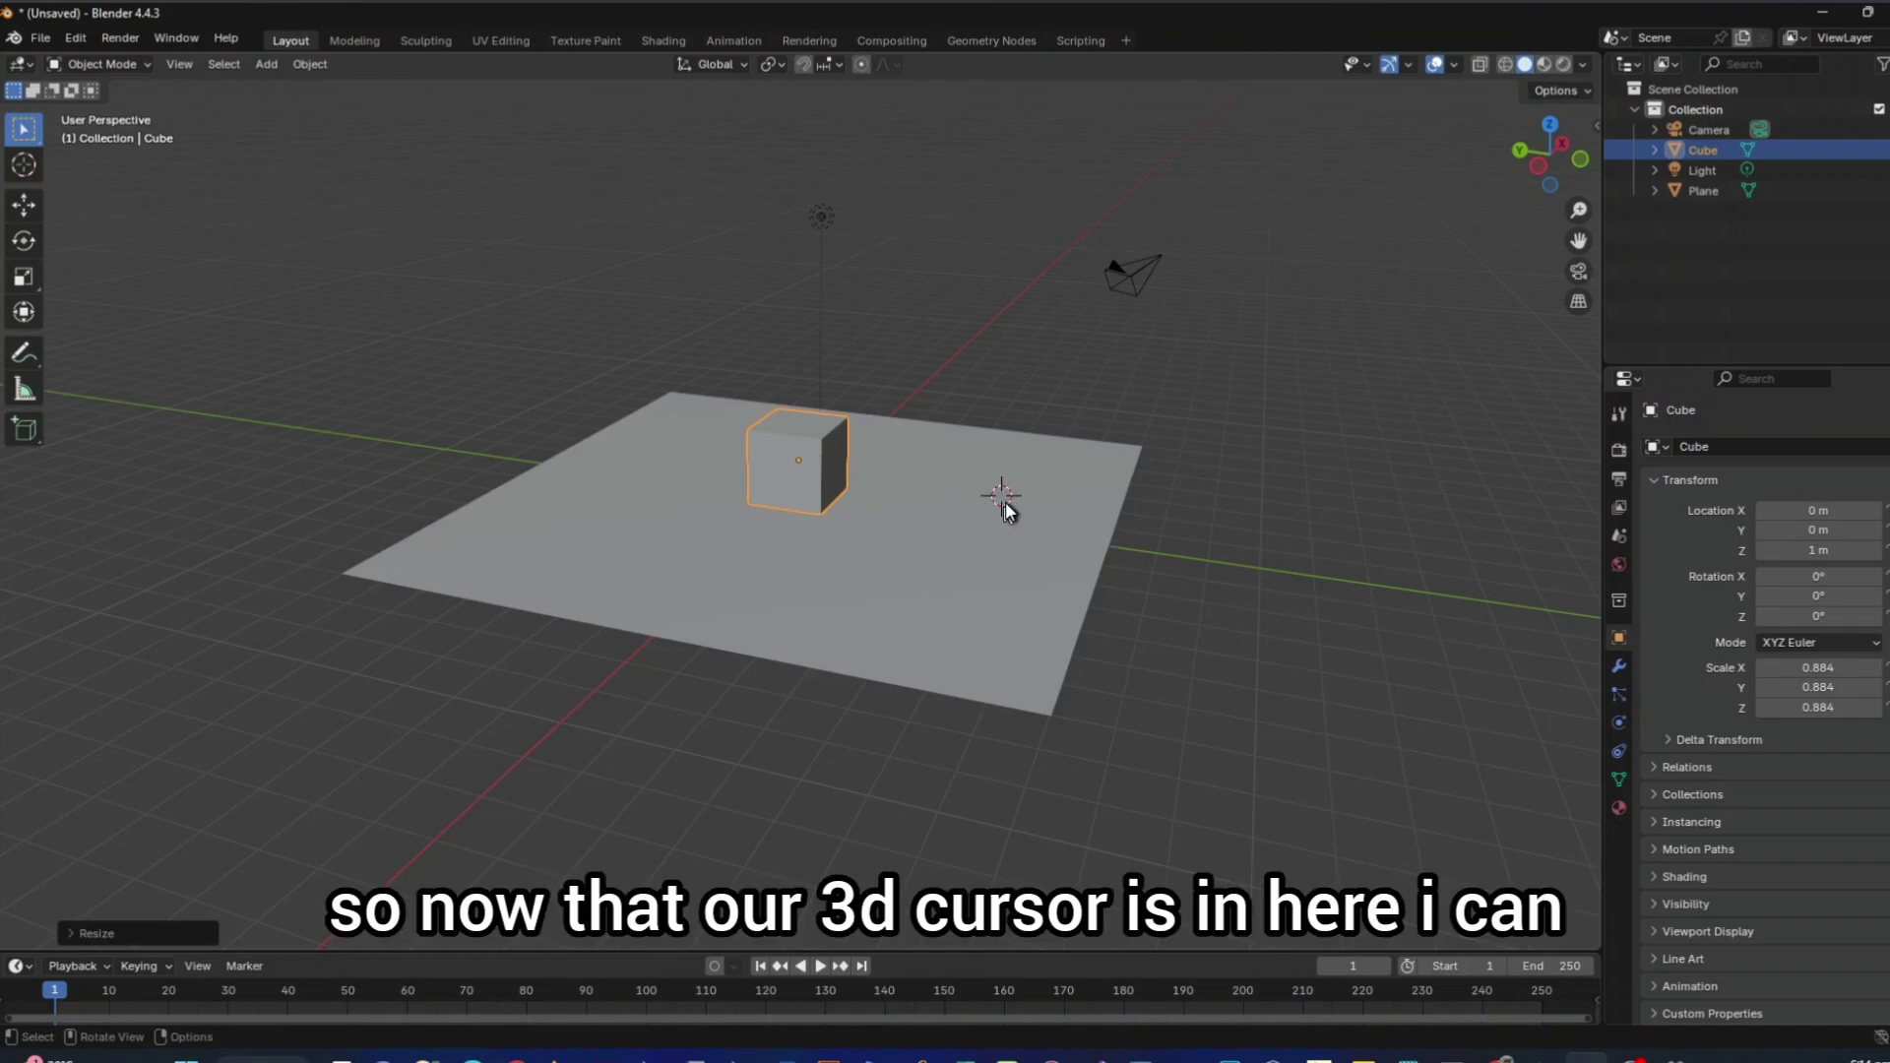
{"action": "left_click", "coordinate": [266, 64]}
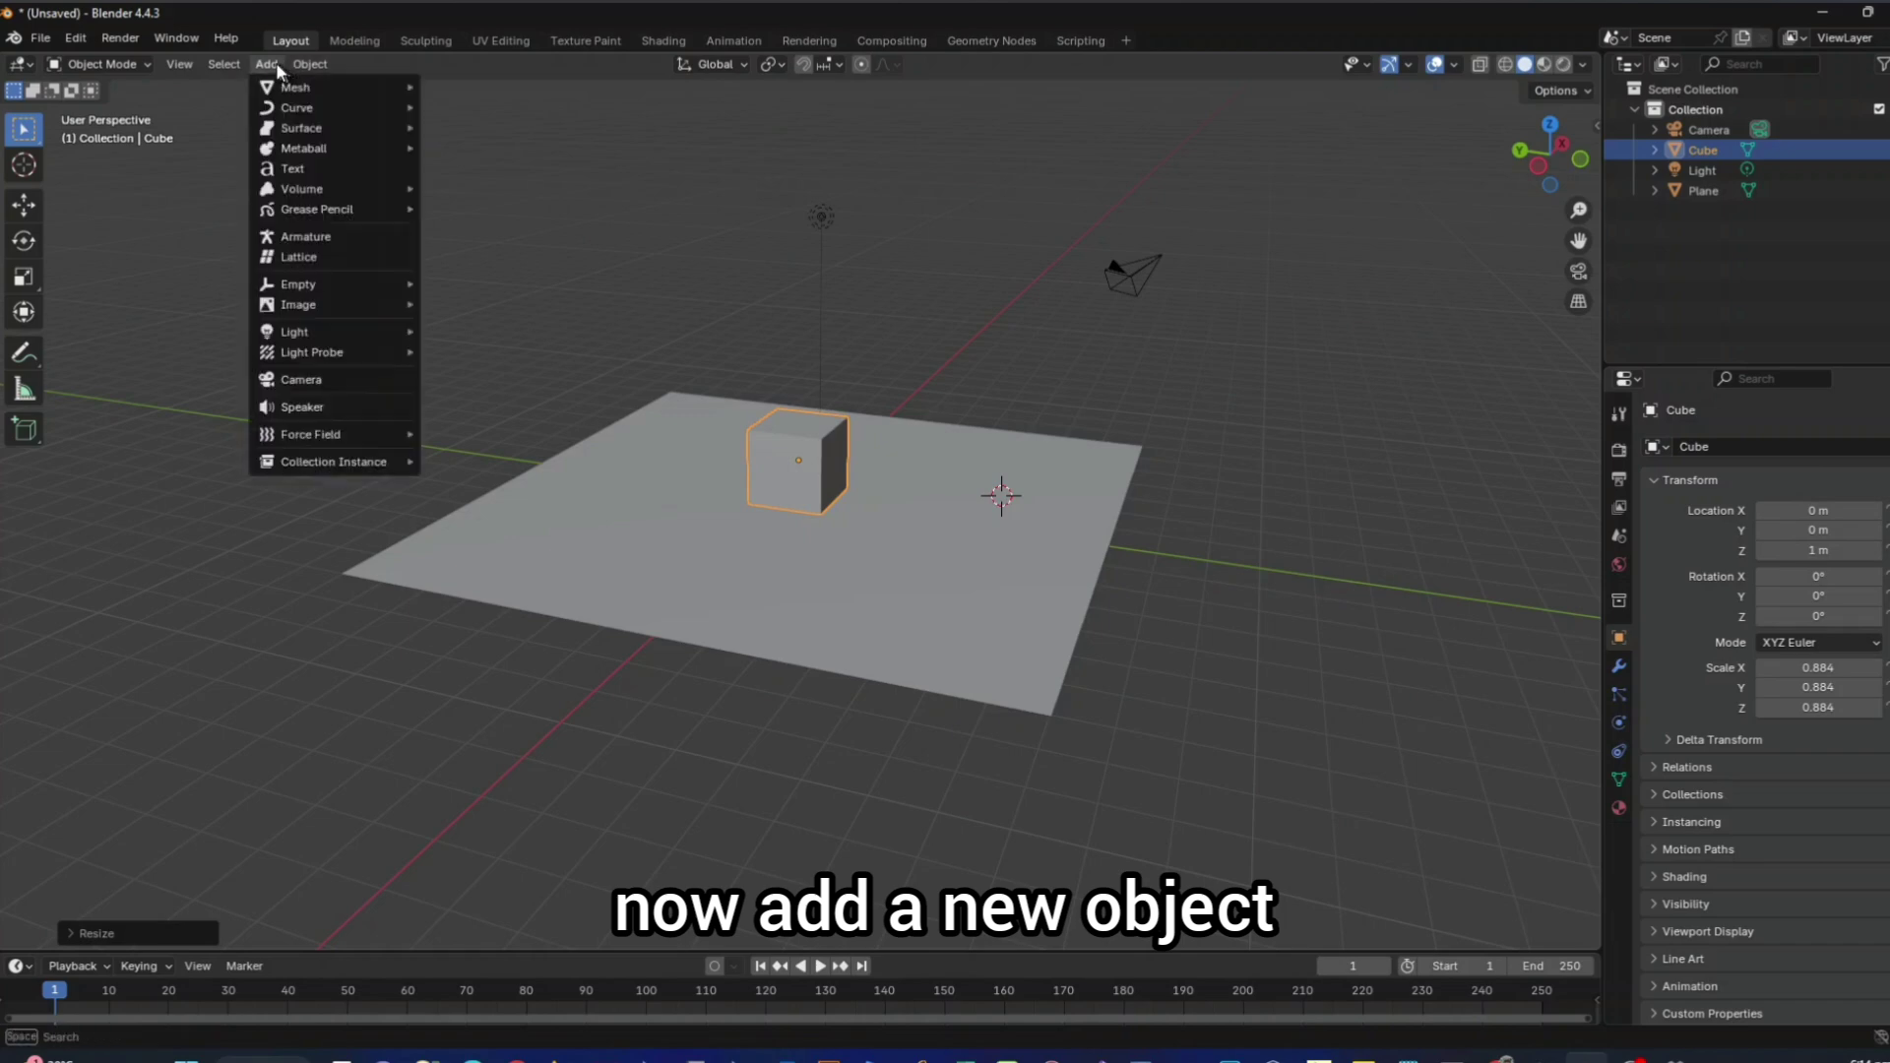
{"action": "mouse_move", "coordinate": [291, 98]}
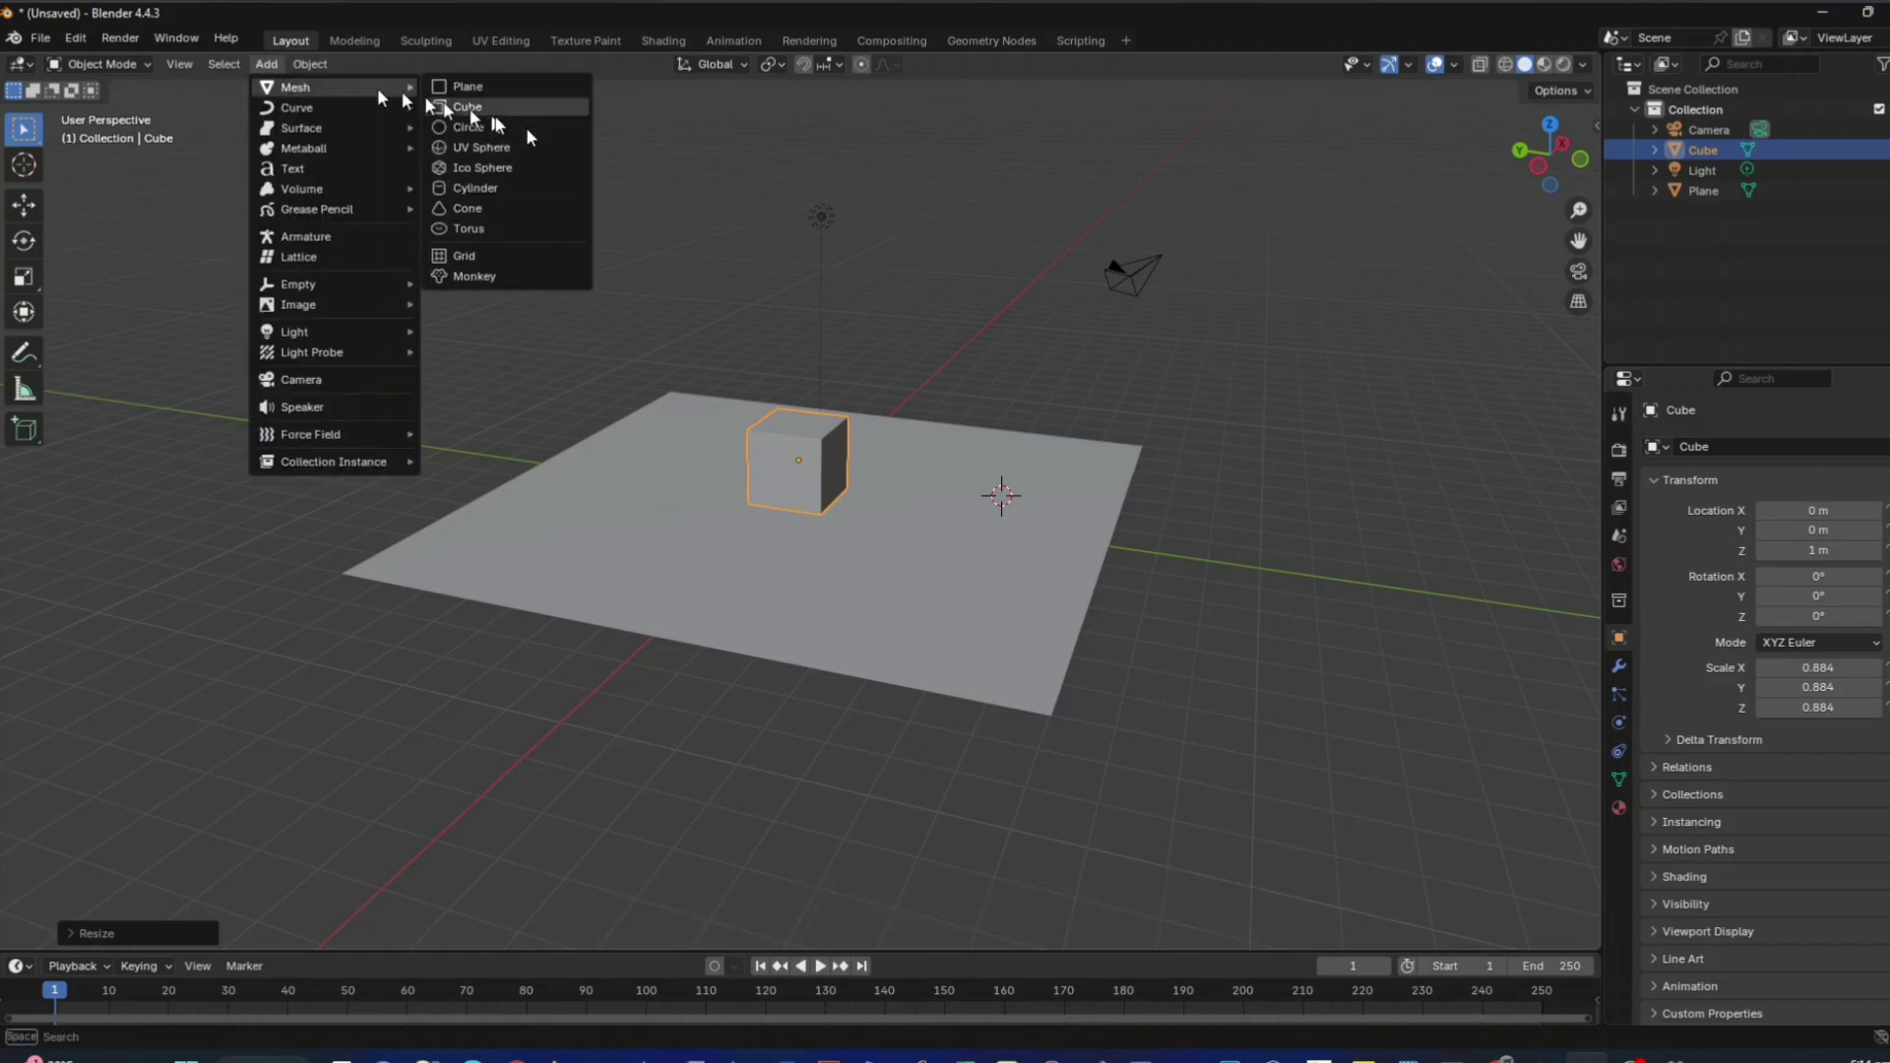
{"action": "left_click", "coordinate": [559, 148]}
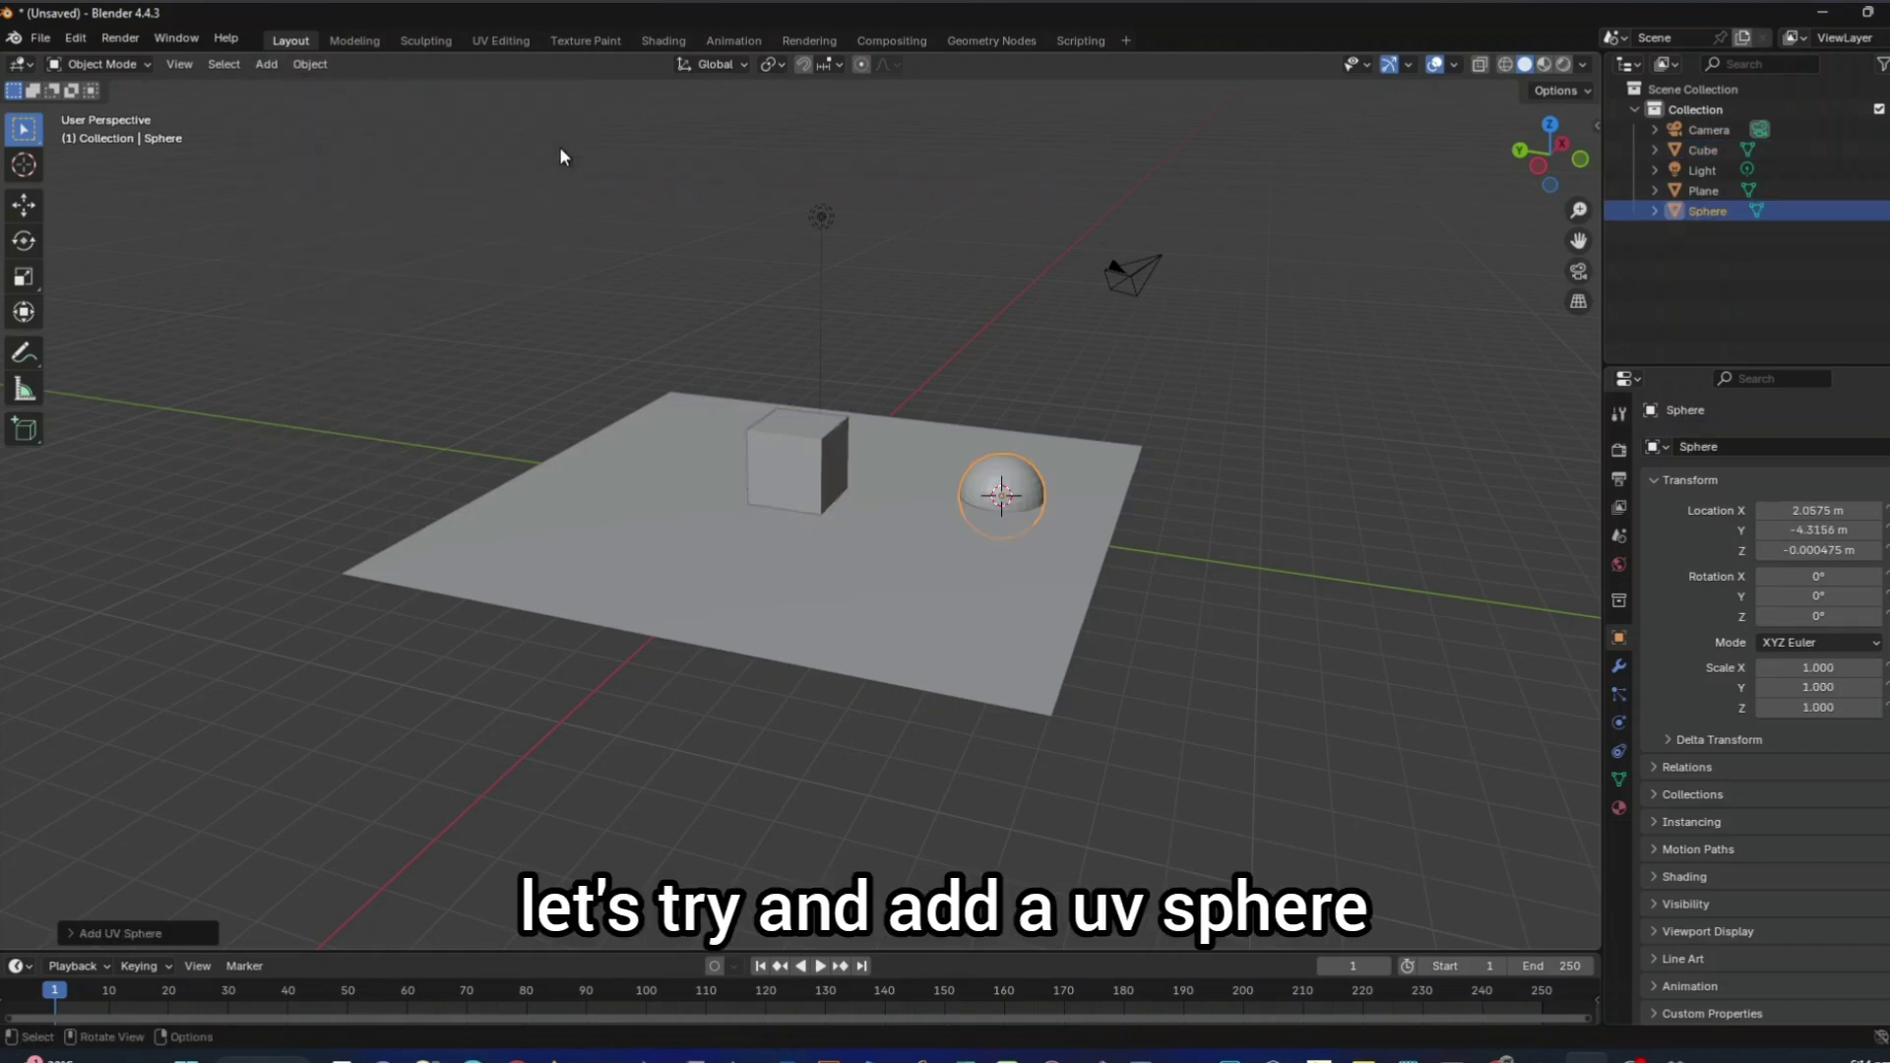
Step: Move the sphere up along the Z axis by about 0.95 m so it sits on top of the plane
{"action": "middle_click_drag", "start_coordinate": [559, 155], "coordinate": [996, 581]}
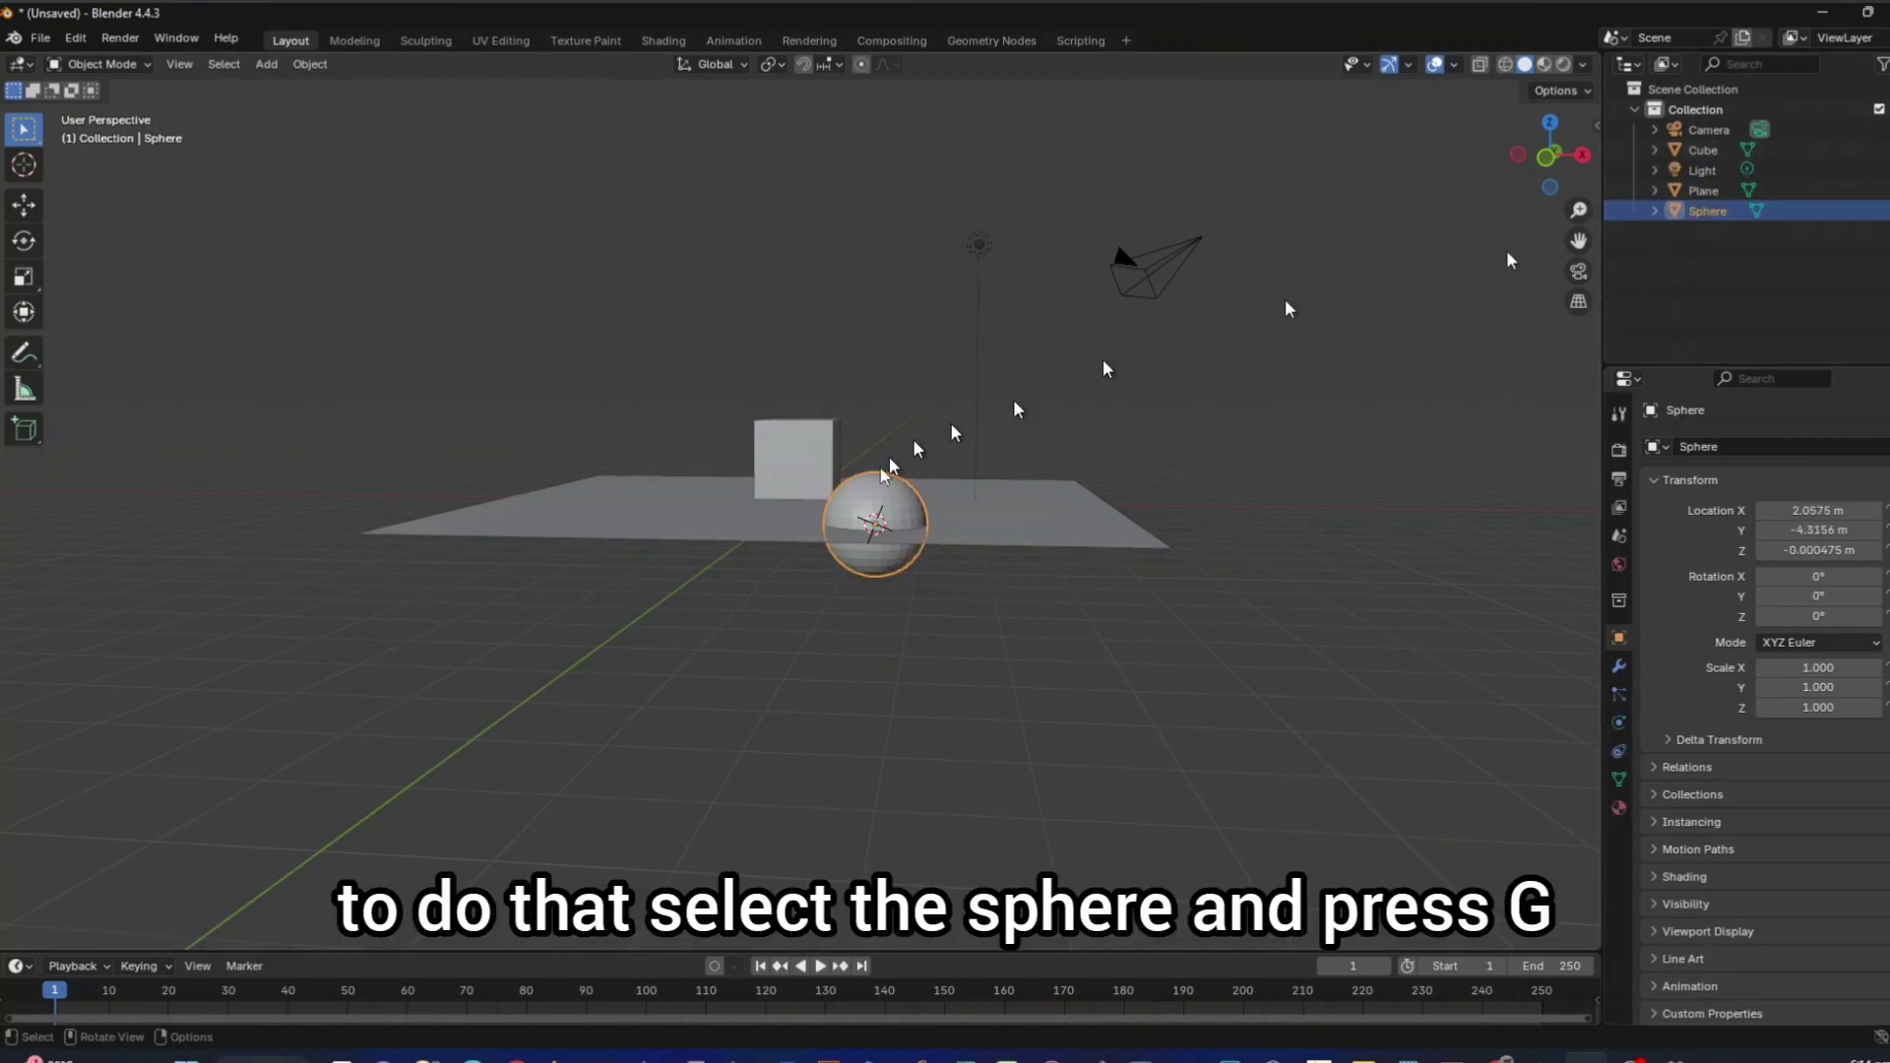
{"action": "key", "text": "g"}
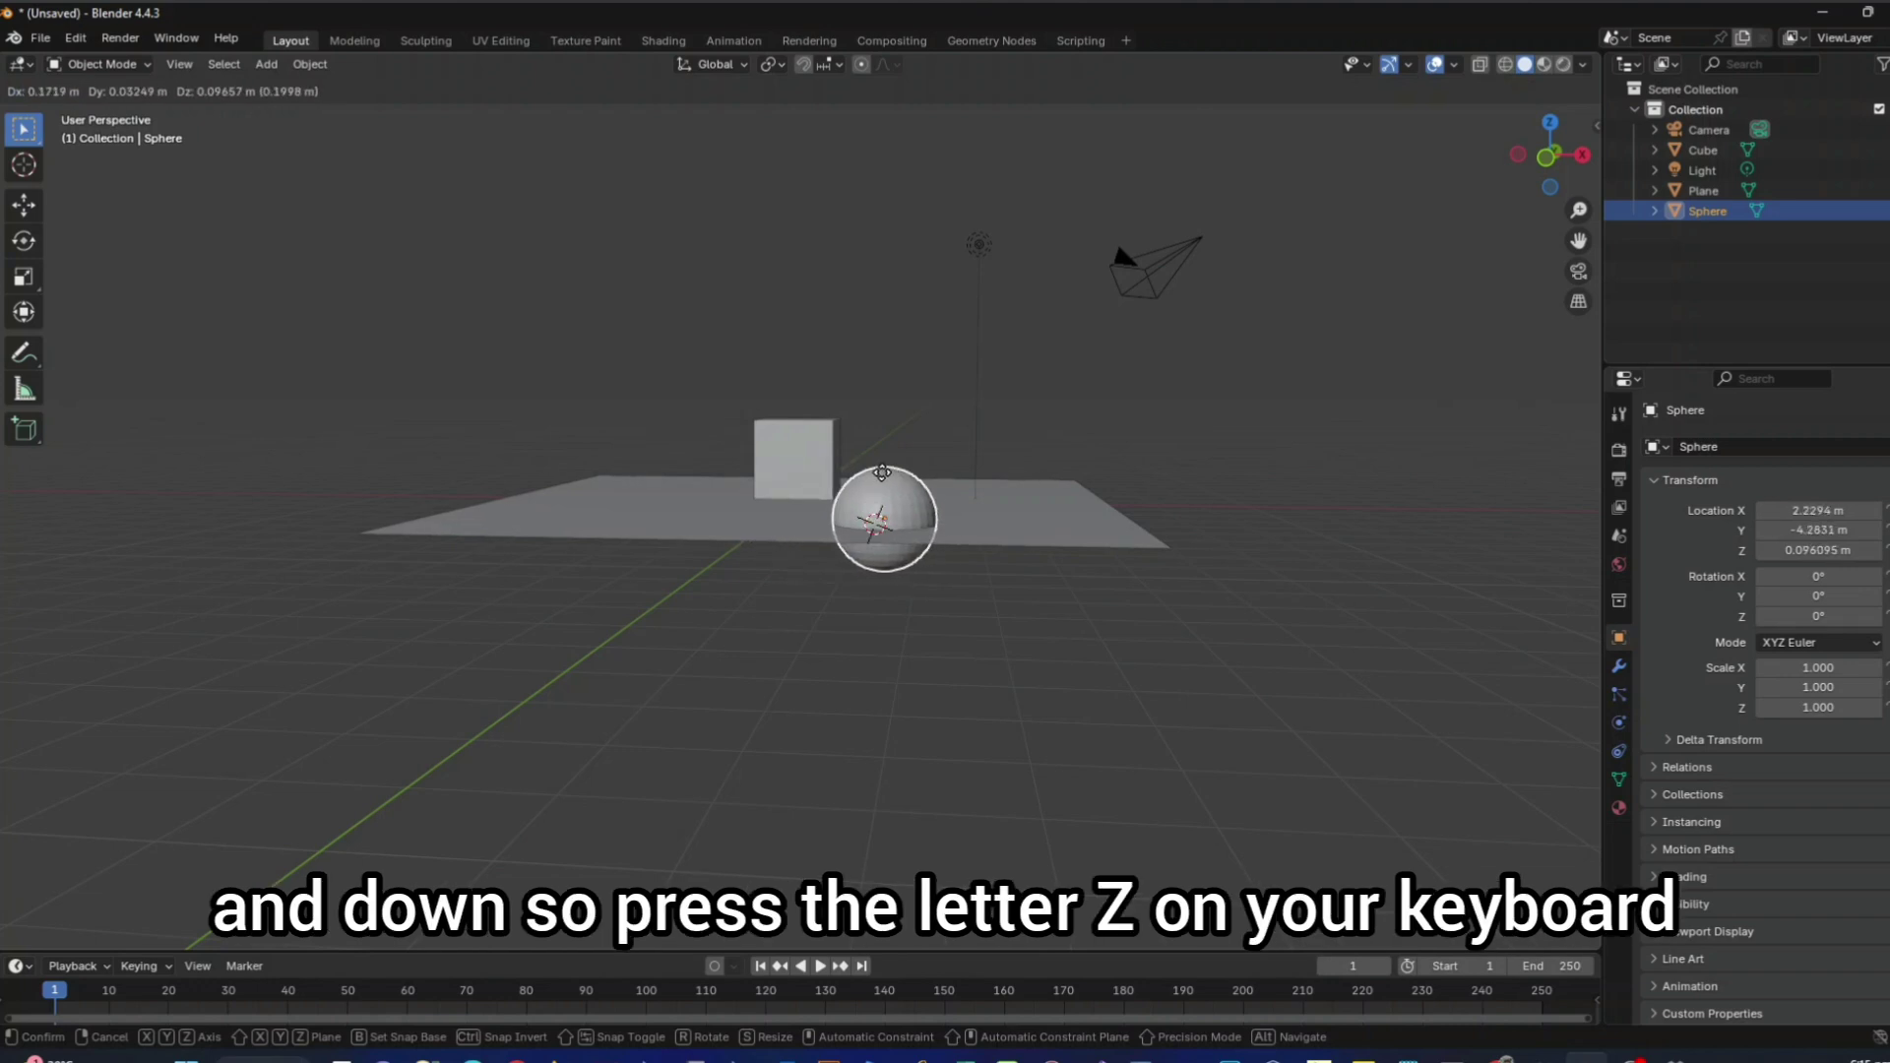
{"action": "key", "text": "z"}
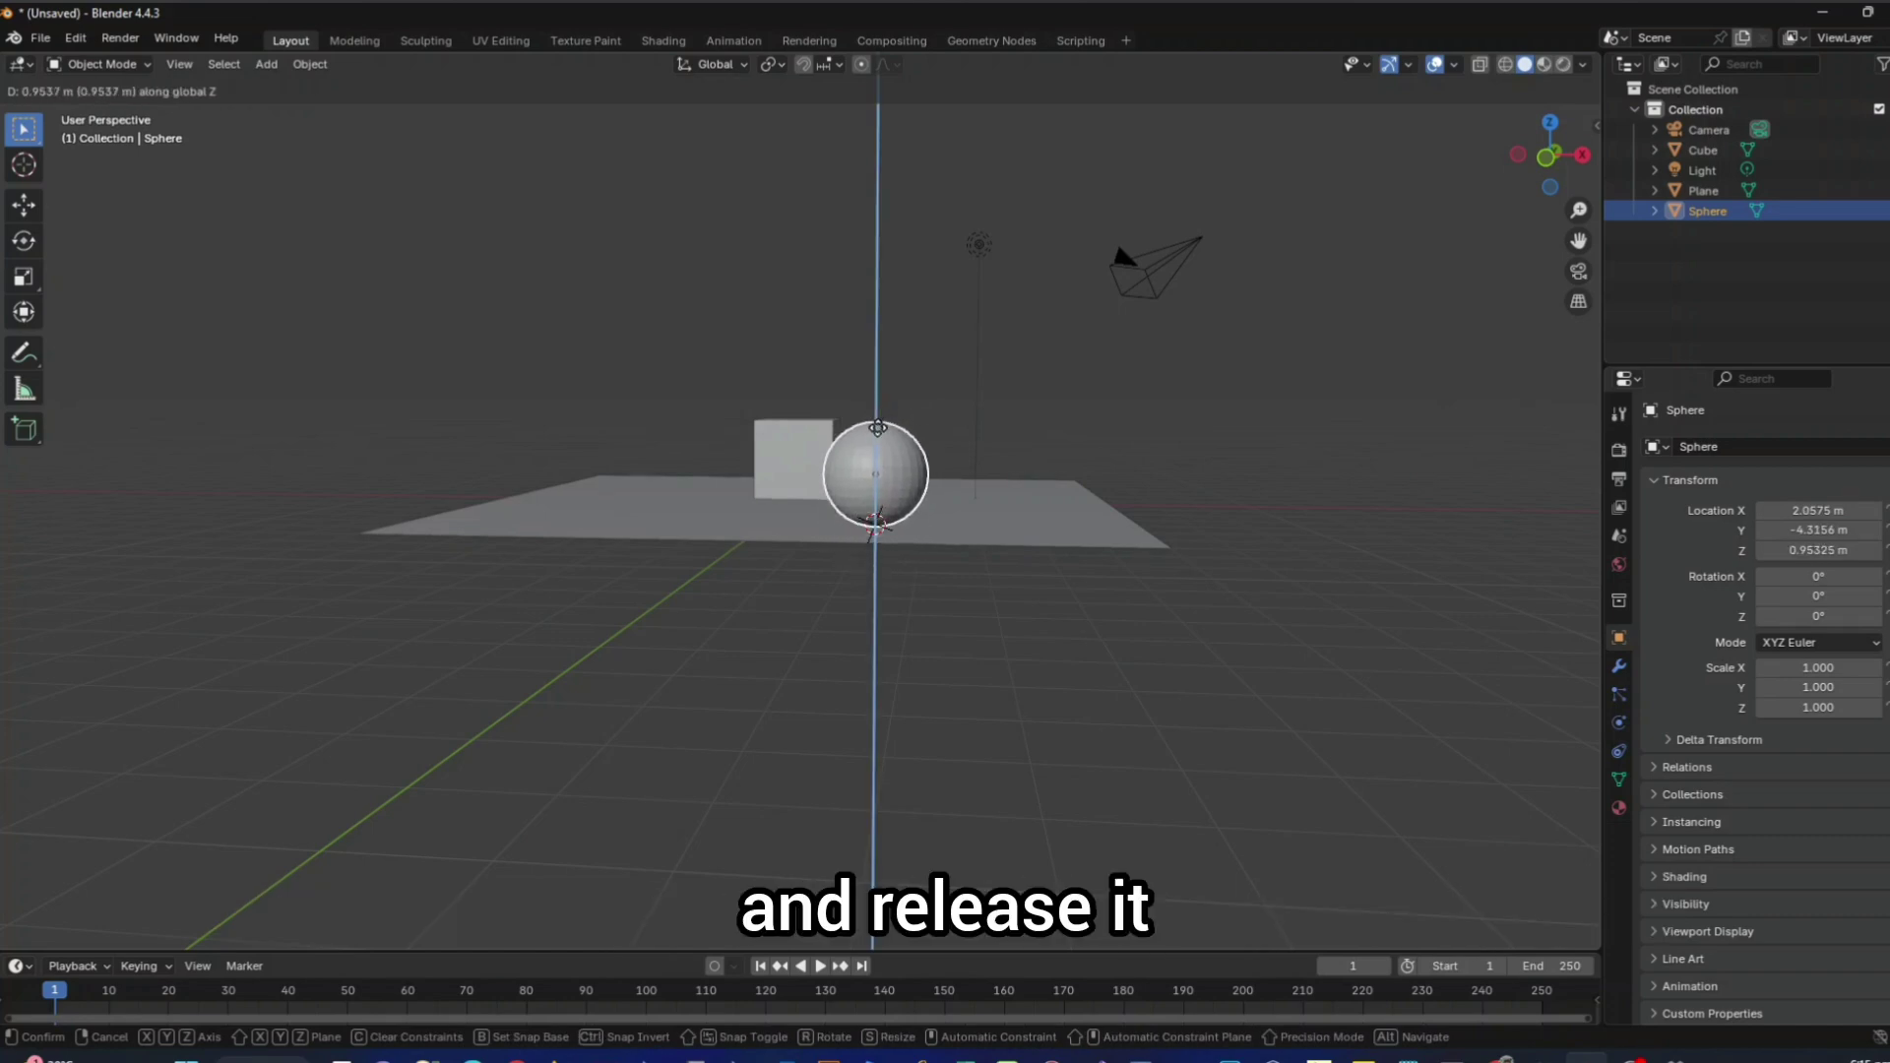
{"action": "left_click", "coordinate": [877, 428]}
{"action": "mouse_move", "coordinate": [917, 569]}
{"action": "middle_mouse_down"}
{"action": "mouse_move", "coordinate": [925, 542]}
{"action": "mouse_move", "coordinate": [945, 561]}
{"action": "mouse_move", "coordinate": [799, 563]}
{"action": "mouse_move", "coordinate": [935, 586]}
{"action": "middle_mouse_up"}
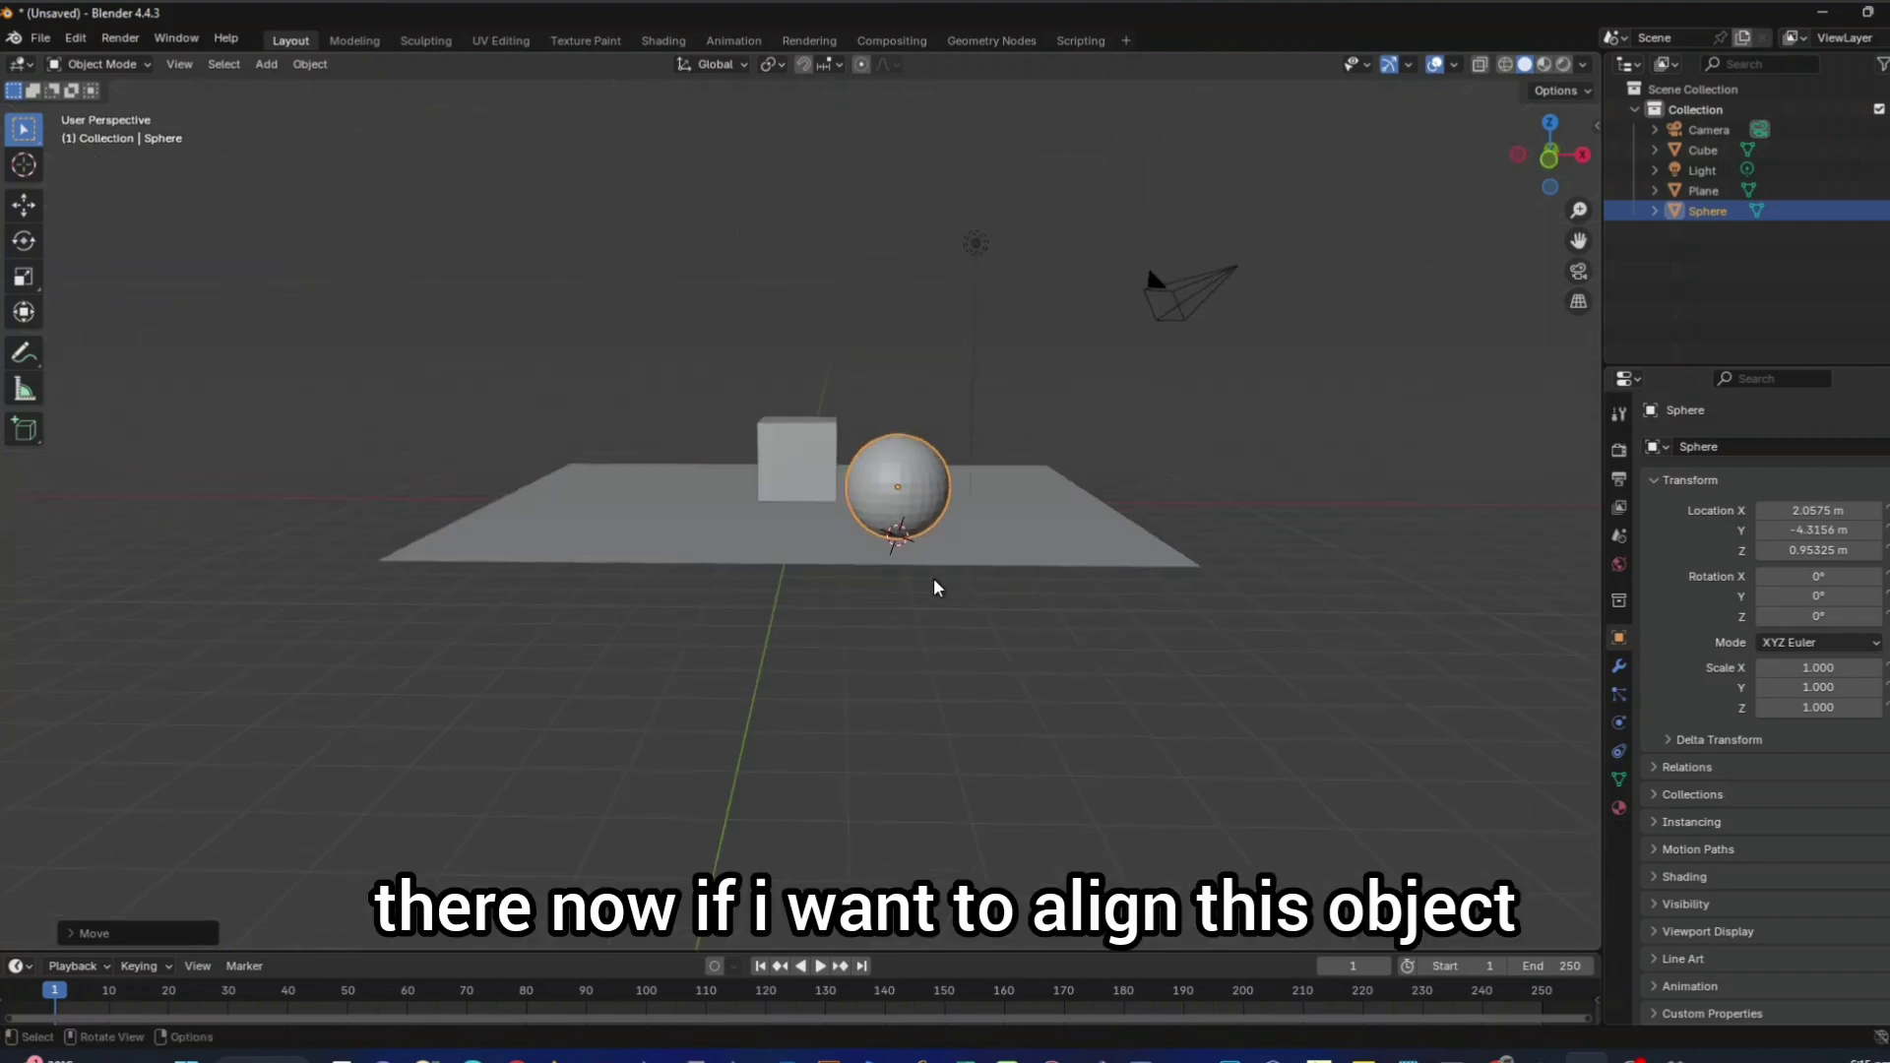
Step: Move the sphere in the front view so it lines up with the cube, at about X 0.06 m
{"action": "middle_click_drag", "start_coordinate": [936, 662], "coordinate": [941, 664]}
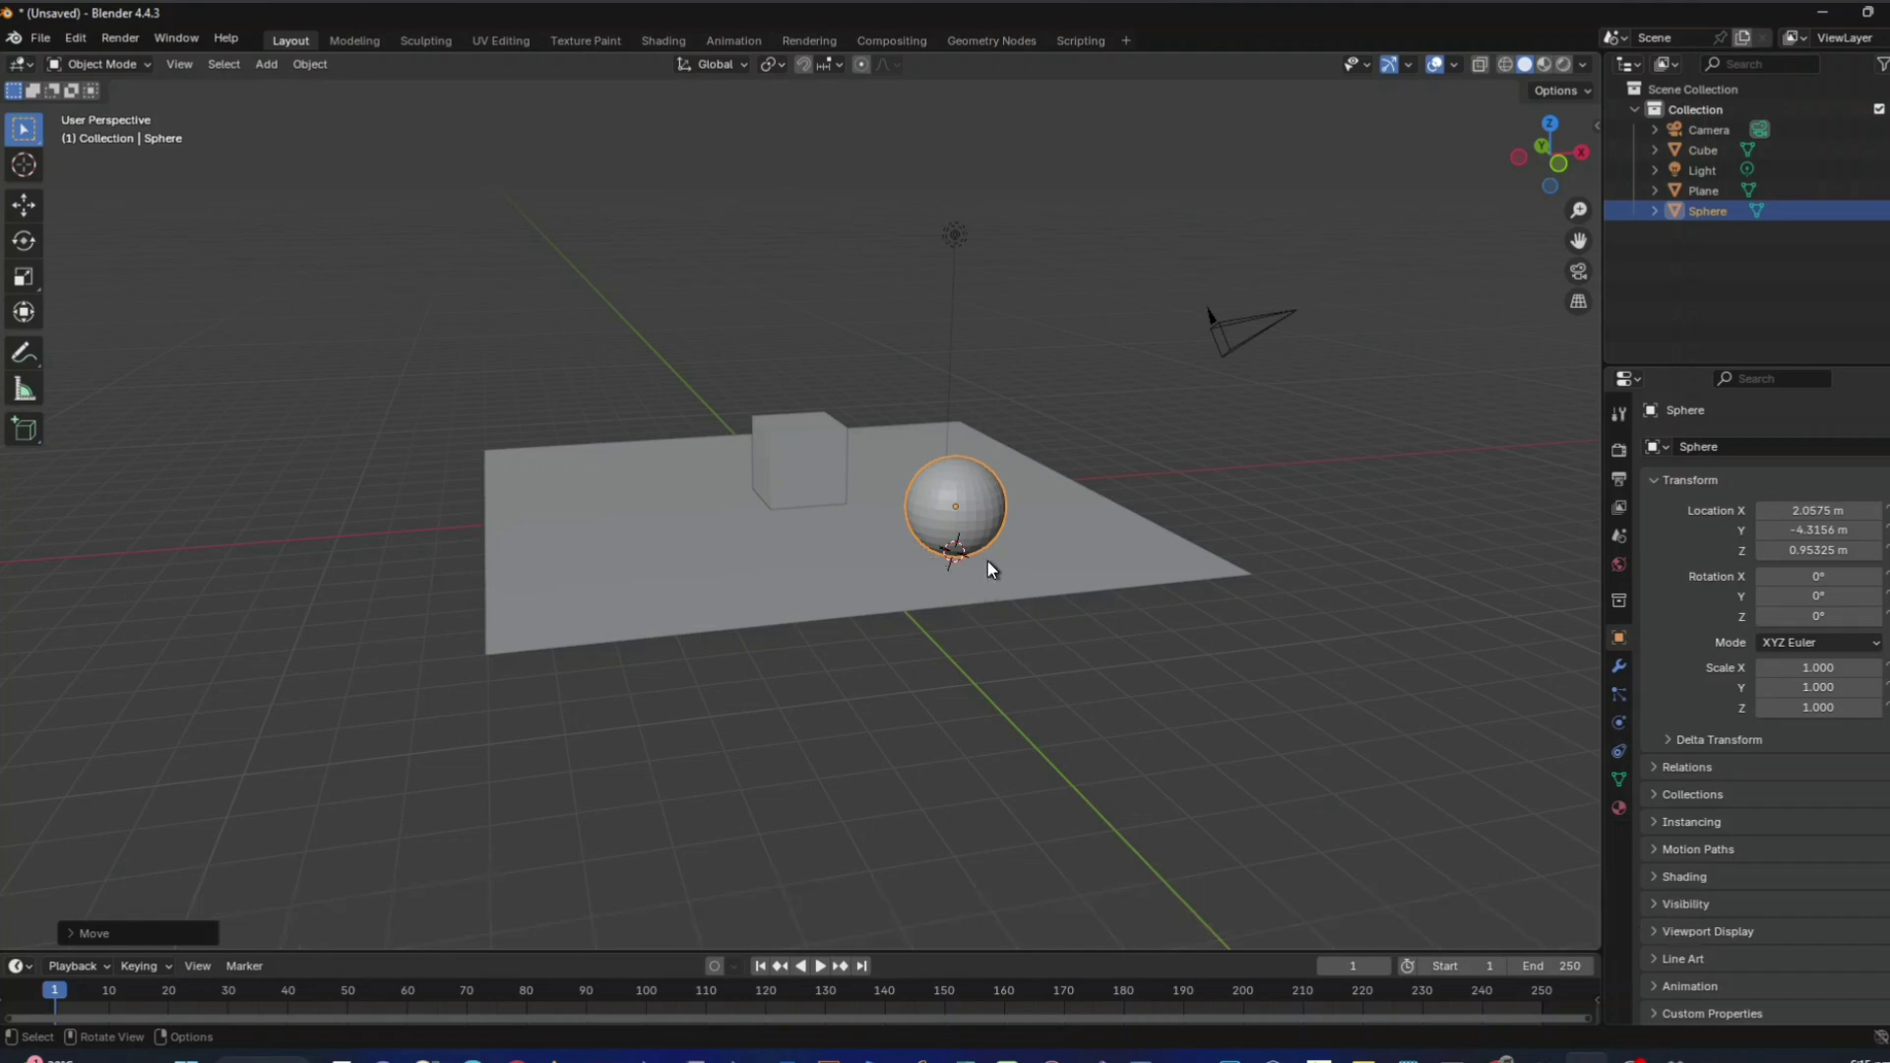
{"action": "key", "text": "KP_1"}
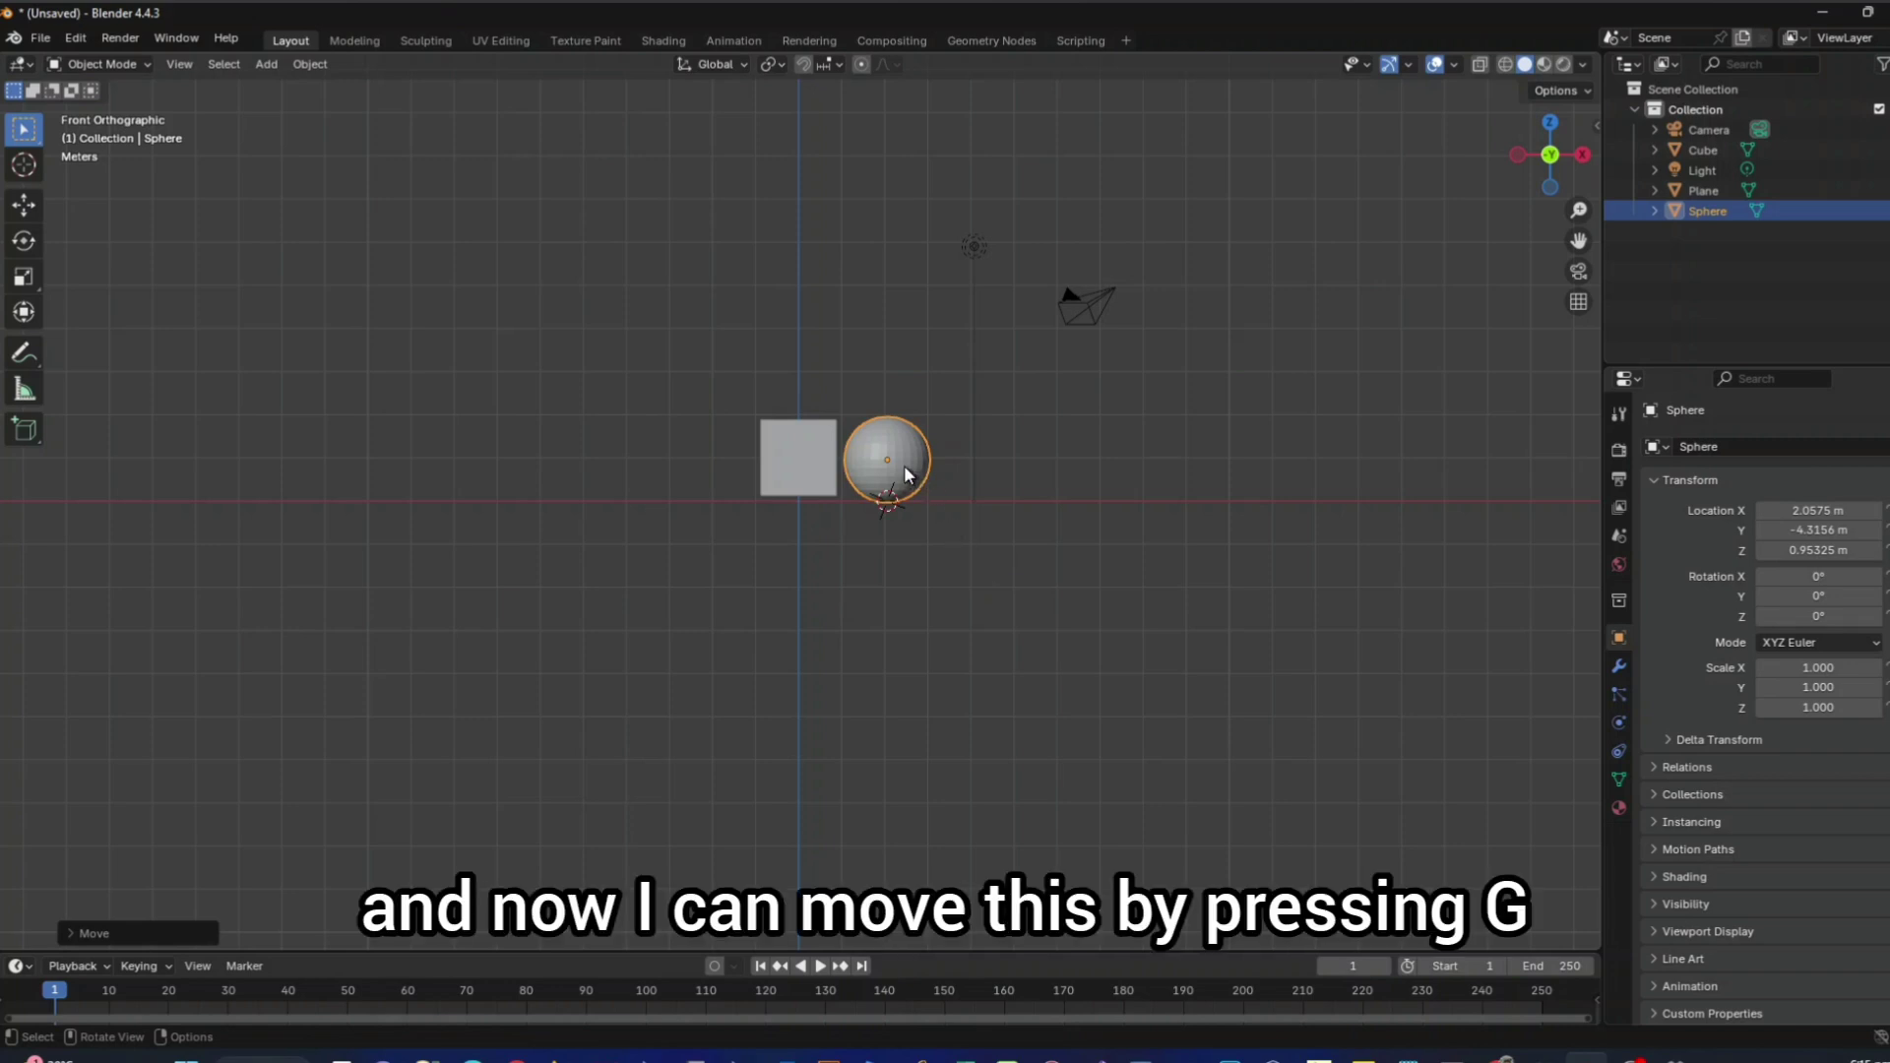
{"action": "key", "text": "g"}
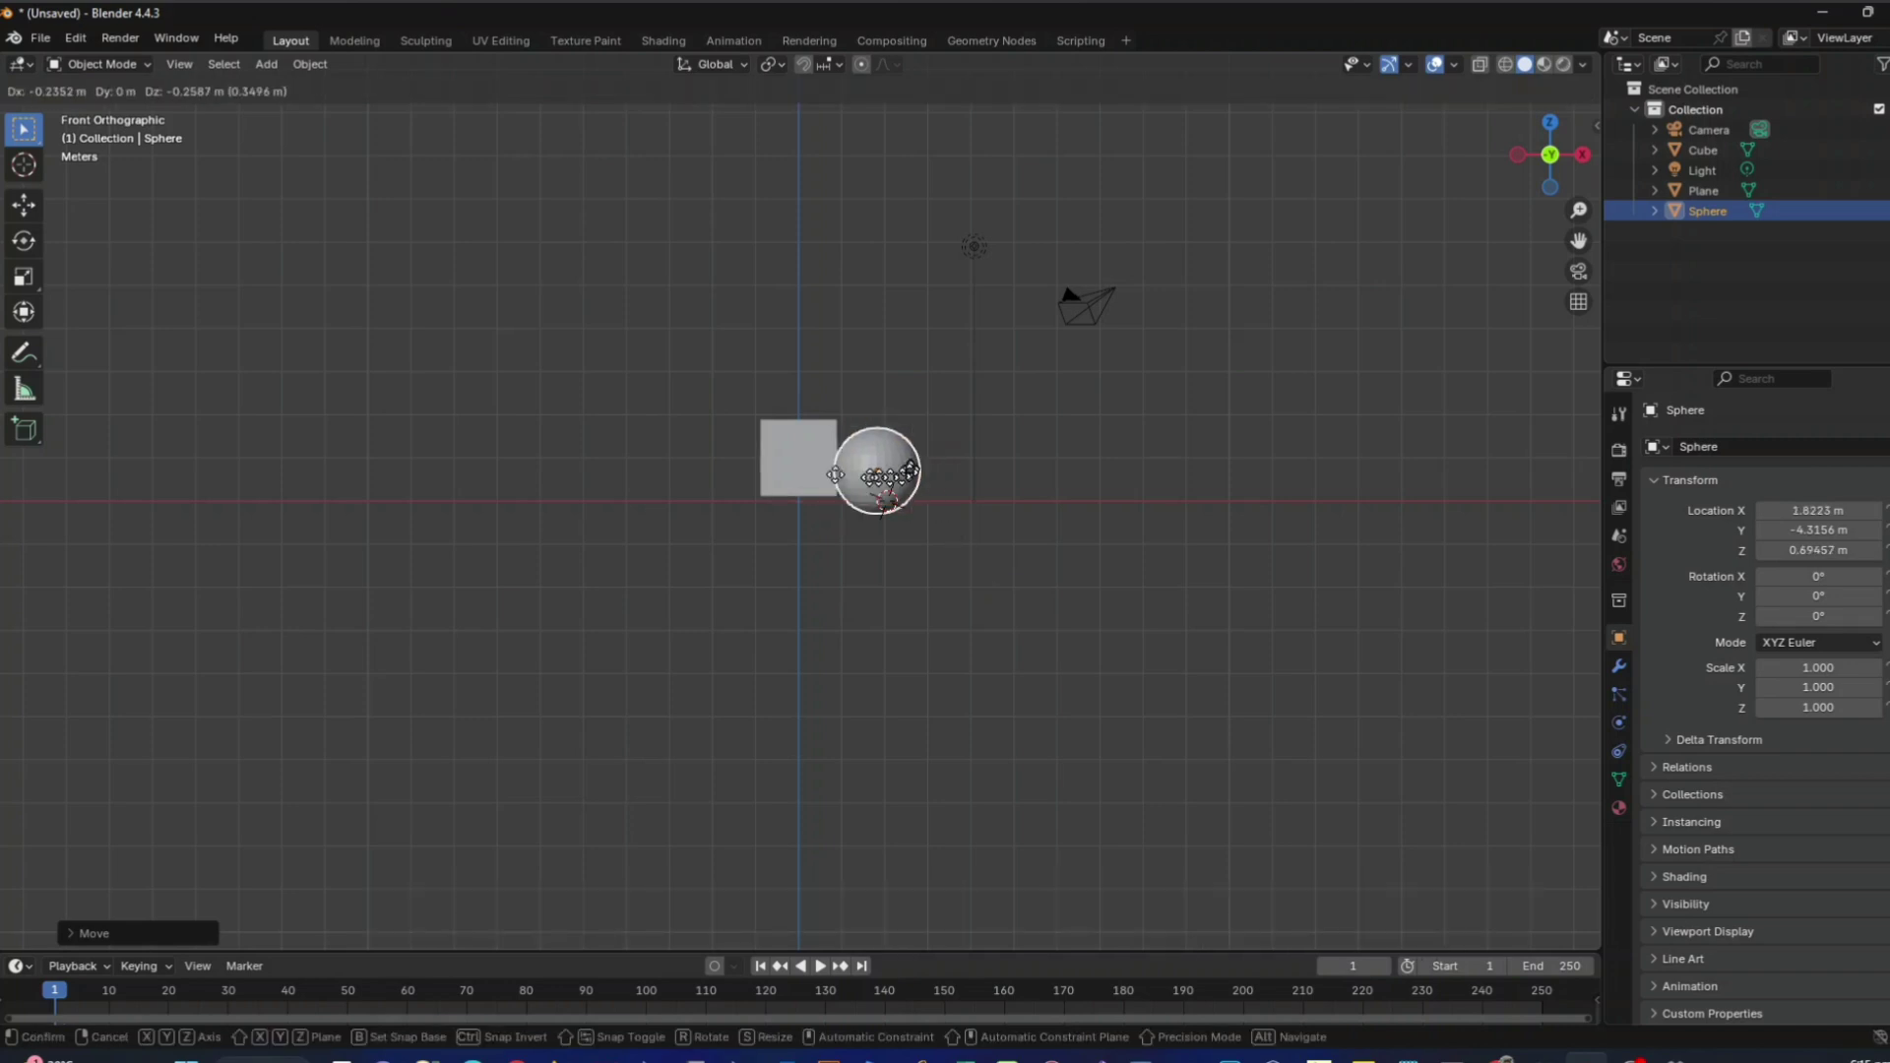
{"action": "left_click", "coordinate": [818, 467]}
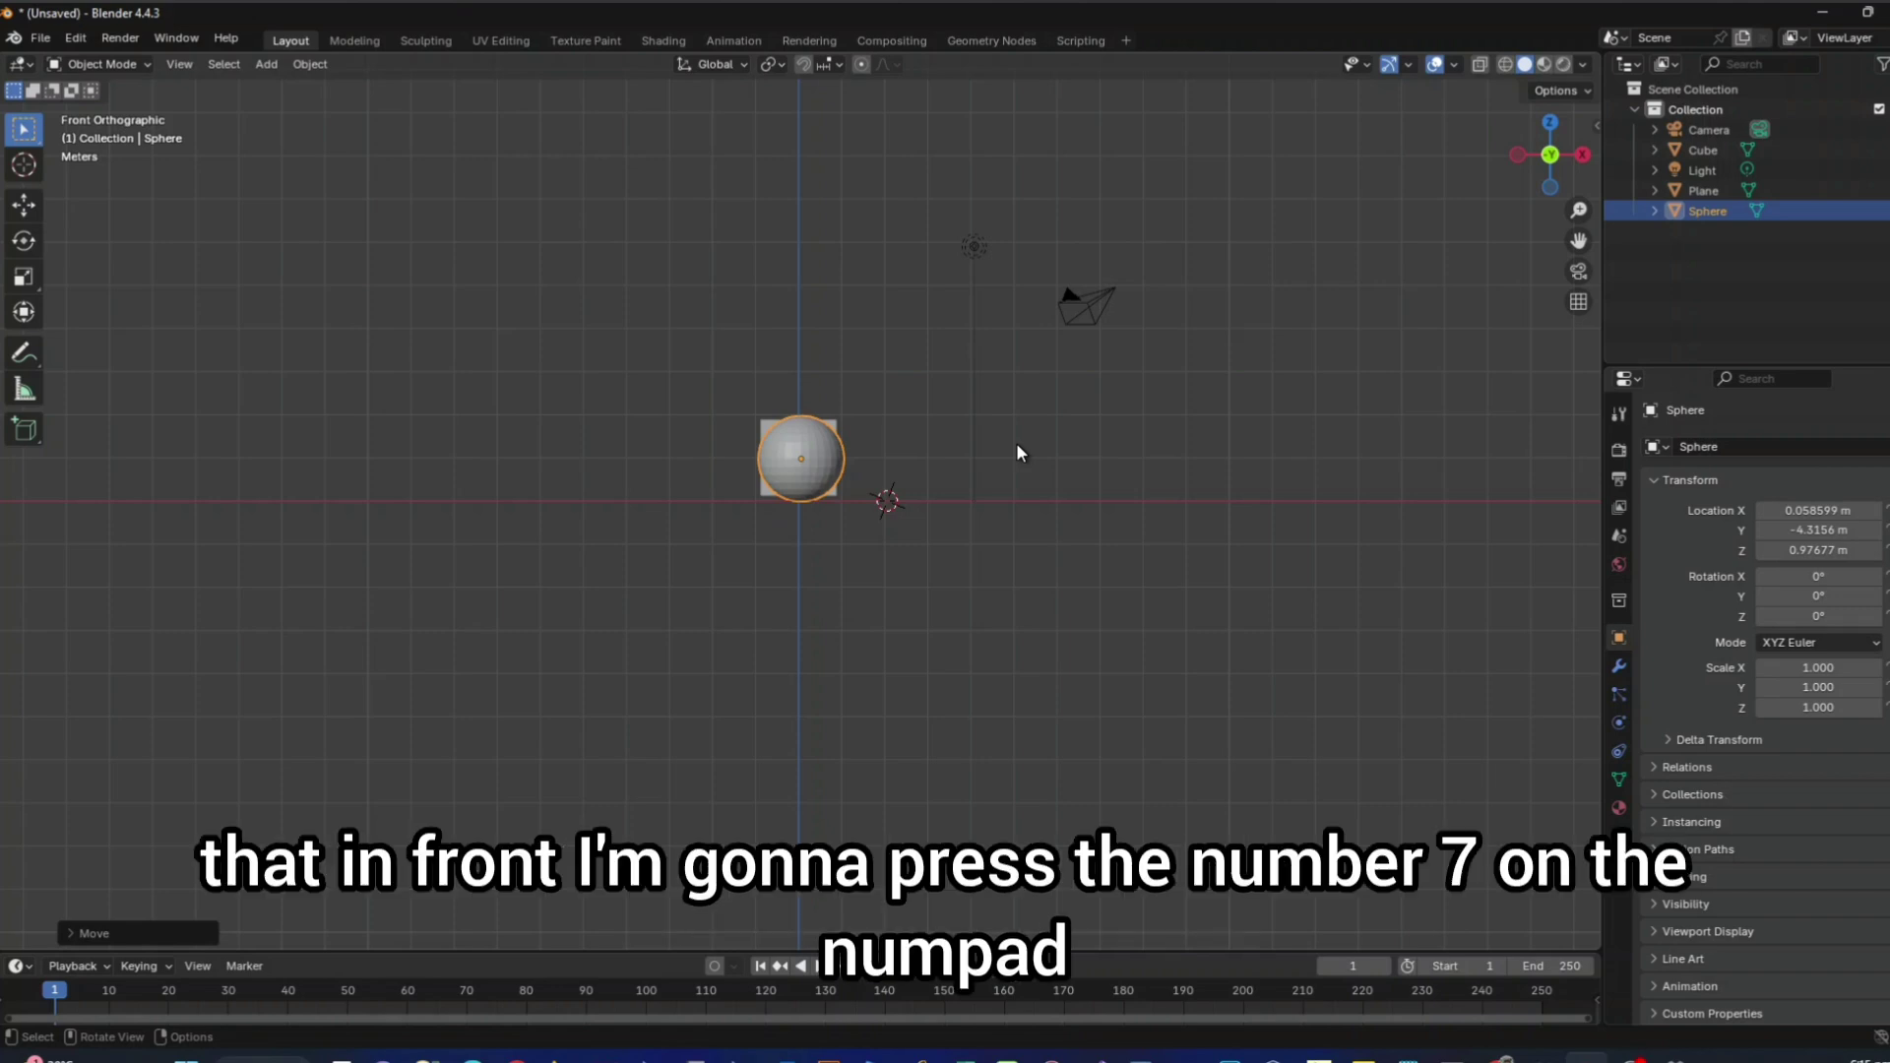
Step: Move the sphere along the Y axis in the top view to about -2.5 m, just in front of the cube
{"action": "key", "text": "KP_7"}
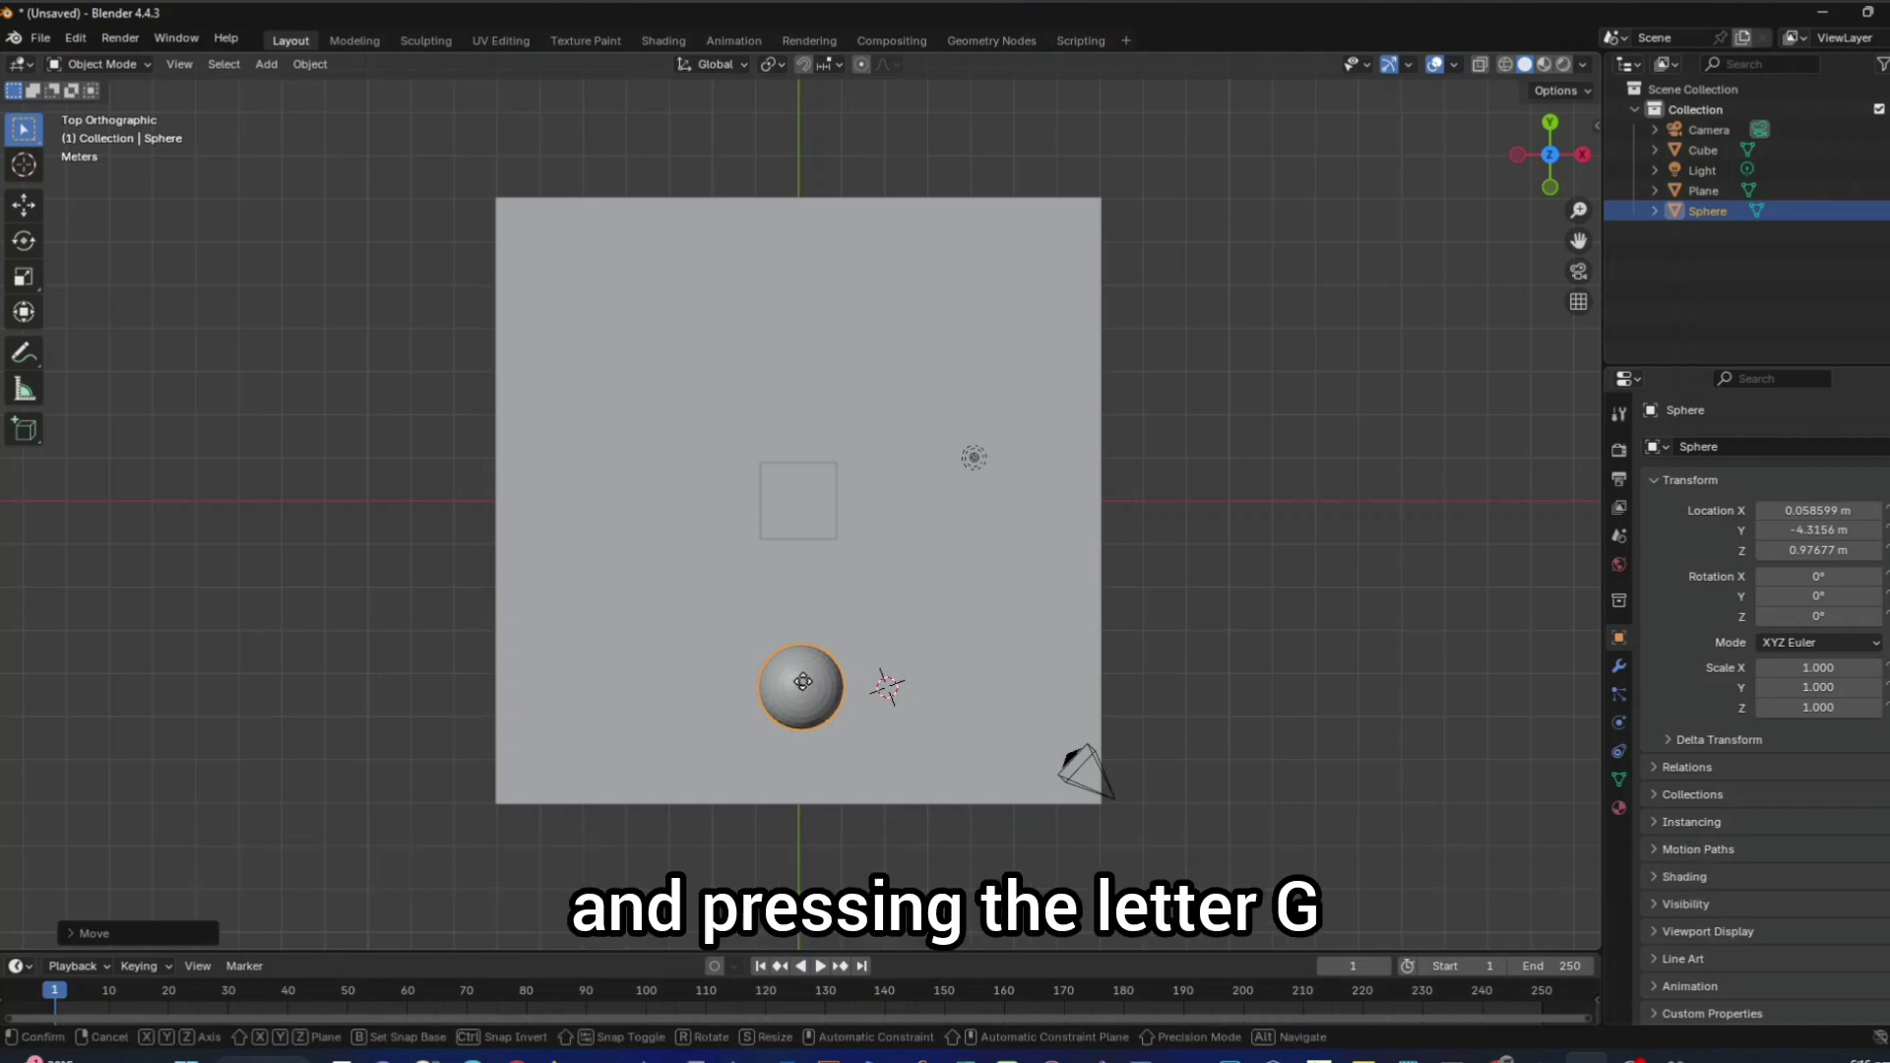
{"action": "key", "text": "g"}
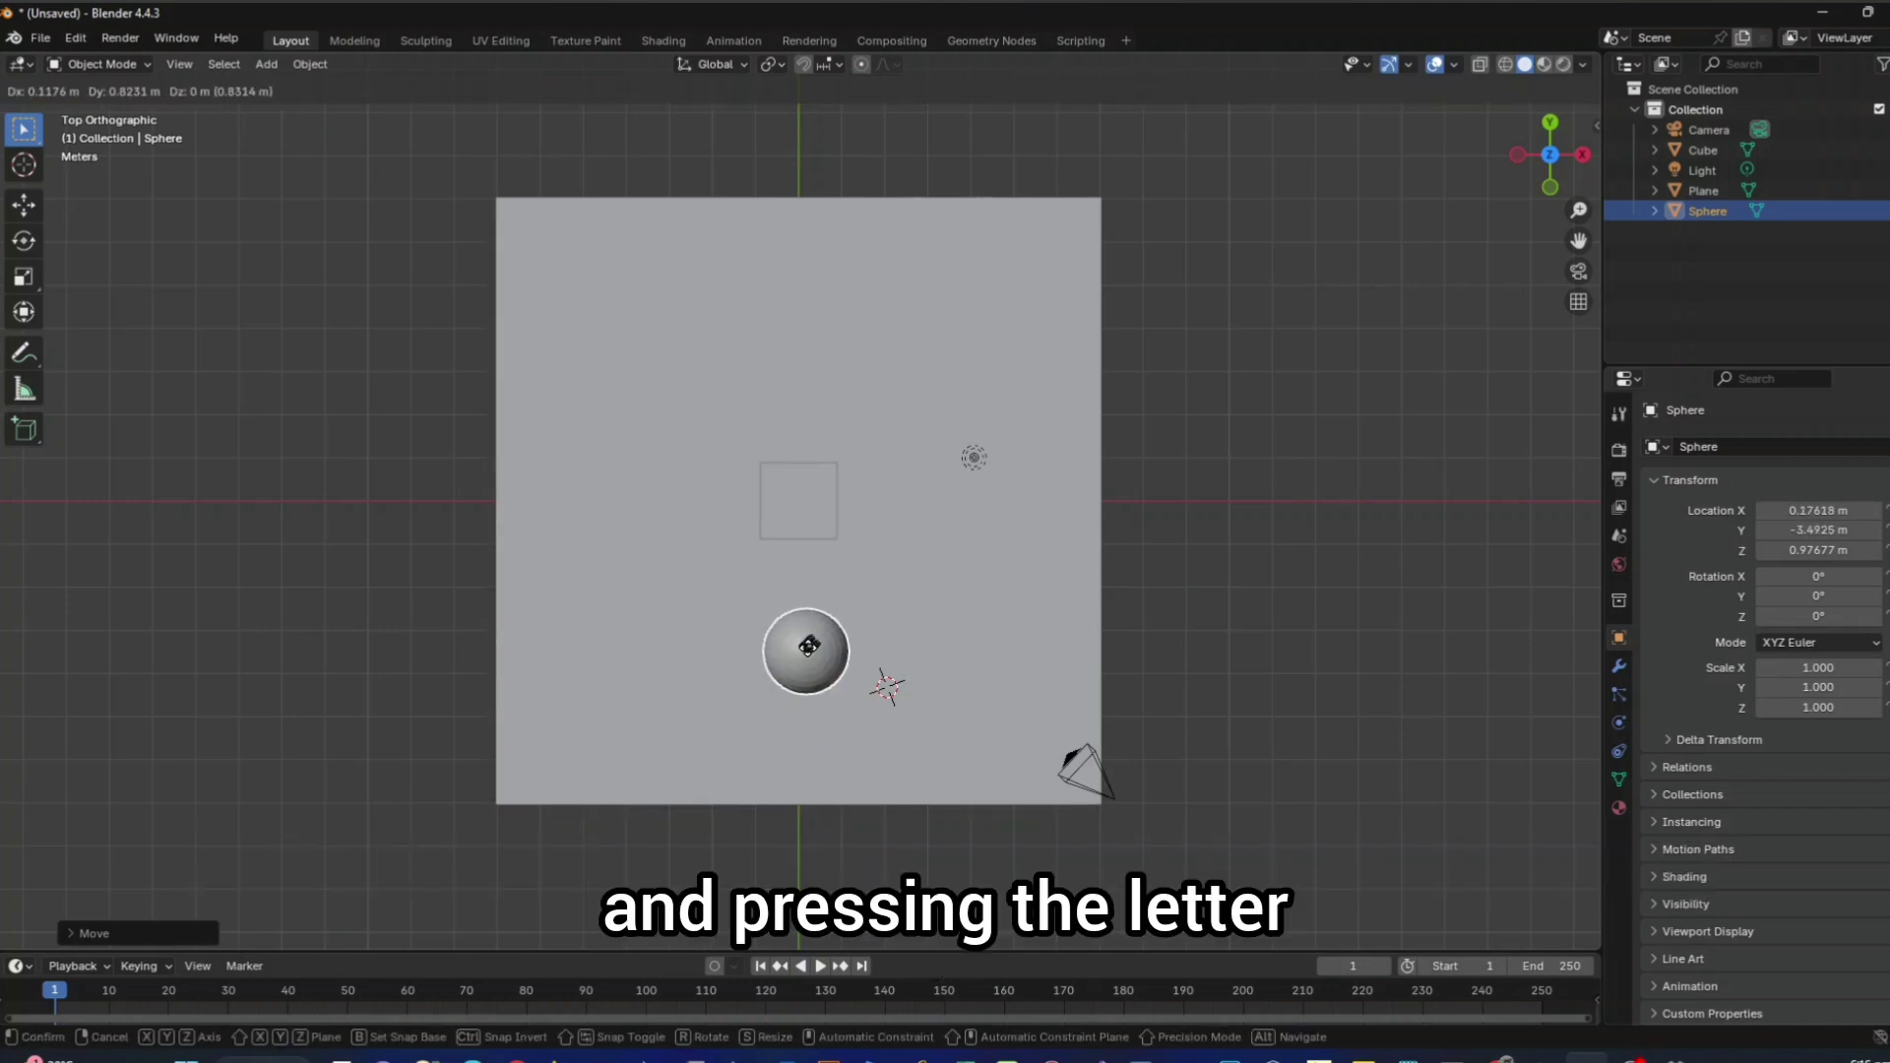
{"action": "key", "text": "z"}
{"action": "key", "text": "x"}
{"action": "key", "text": "y"}
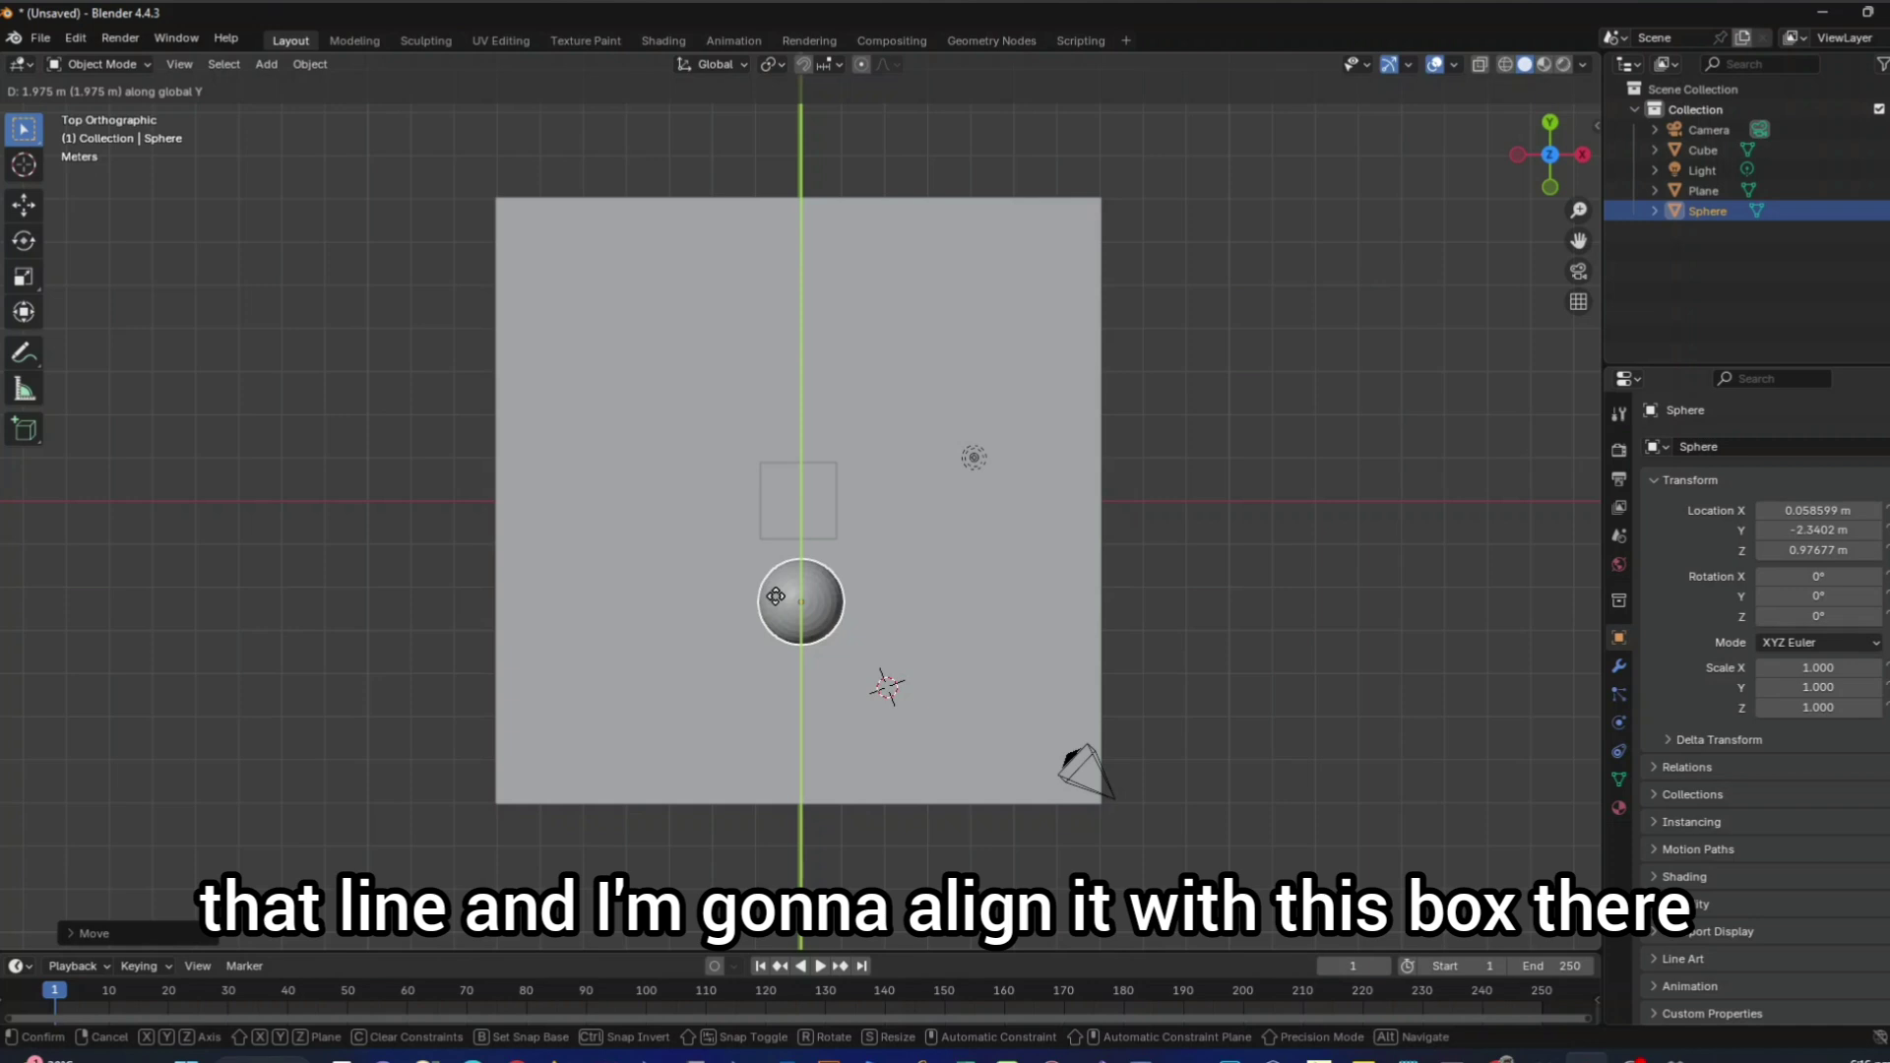
{"action": "left_click", "coordinate": [779, 604]}
Step: Add a cone mesh at the 3D cursor beside the sphere
{"action": "mouse_move", "coordinate": [1037, 695]}
{"action": "middle_mouse_down"}
{"action": "mouse_move", "coordinate": [1124, 637]}
{"action": "mouse_move", "coordinate": [1194, 452]}
{"action": "mouse_move", "coordinate": [1227, 452]}
{"action": "mouse_move", "coordinate": [1258, 484]}
{"action": "mouse_move", "coordinate": [746, 539]}
{"action": "mouse_move", "coordinate": [1086, 624]}
{"action": "mouse_move", "coordinate": [1043, 633]}
{"action": "mouse_move", "coordinate": [1244, 596]}
{"action": "mouse_move", "coordinate": [996, 636]}
{"action": "mouse_move", "coordinate": [1036, 619]}
{"action": "mouse_move", "coordinate": [1046, 704]}
{"action": "mouse_move", "coordinate": [1046, 686]}
{"action": "mouse_move", "coordinate": [1022, 694]}
{"action": "middle_mouse_up"}
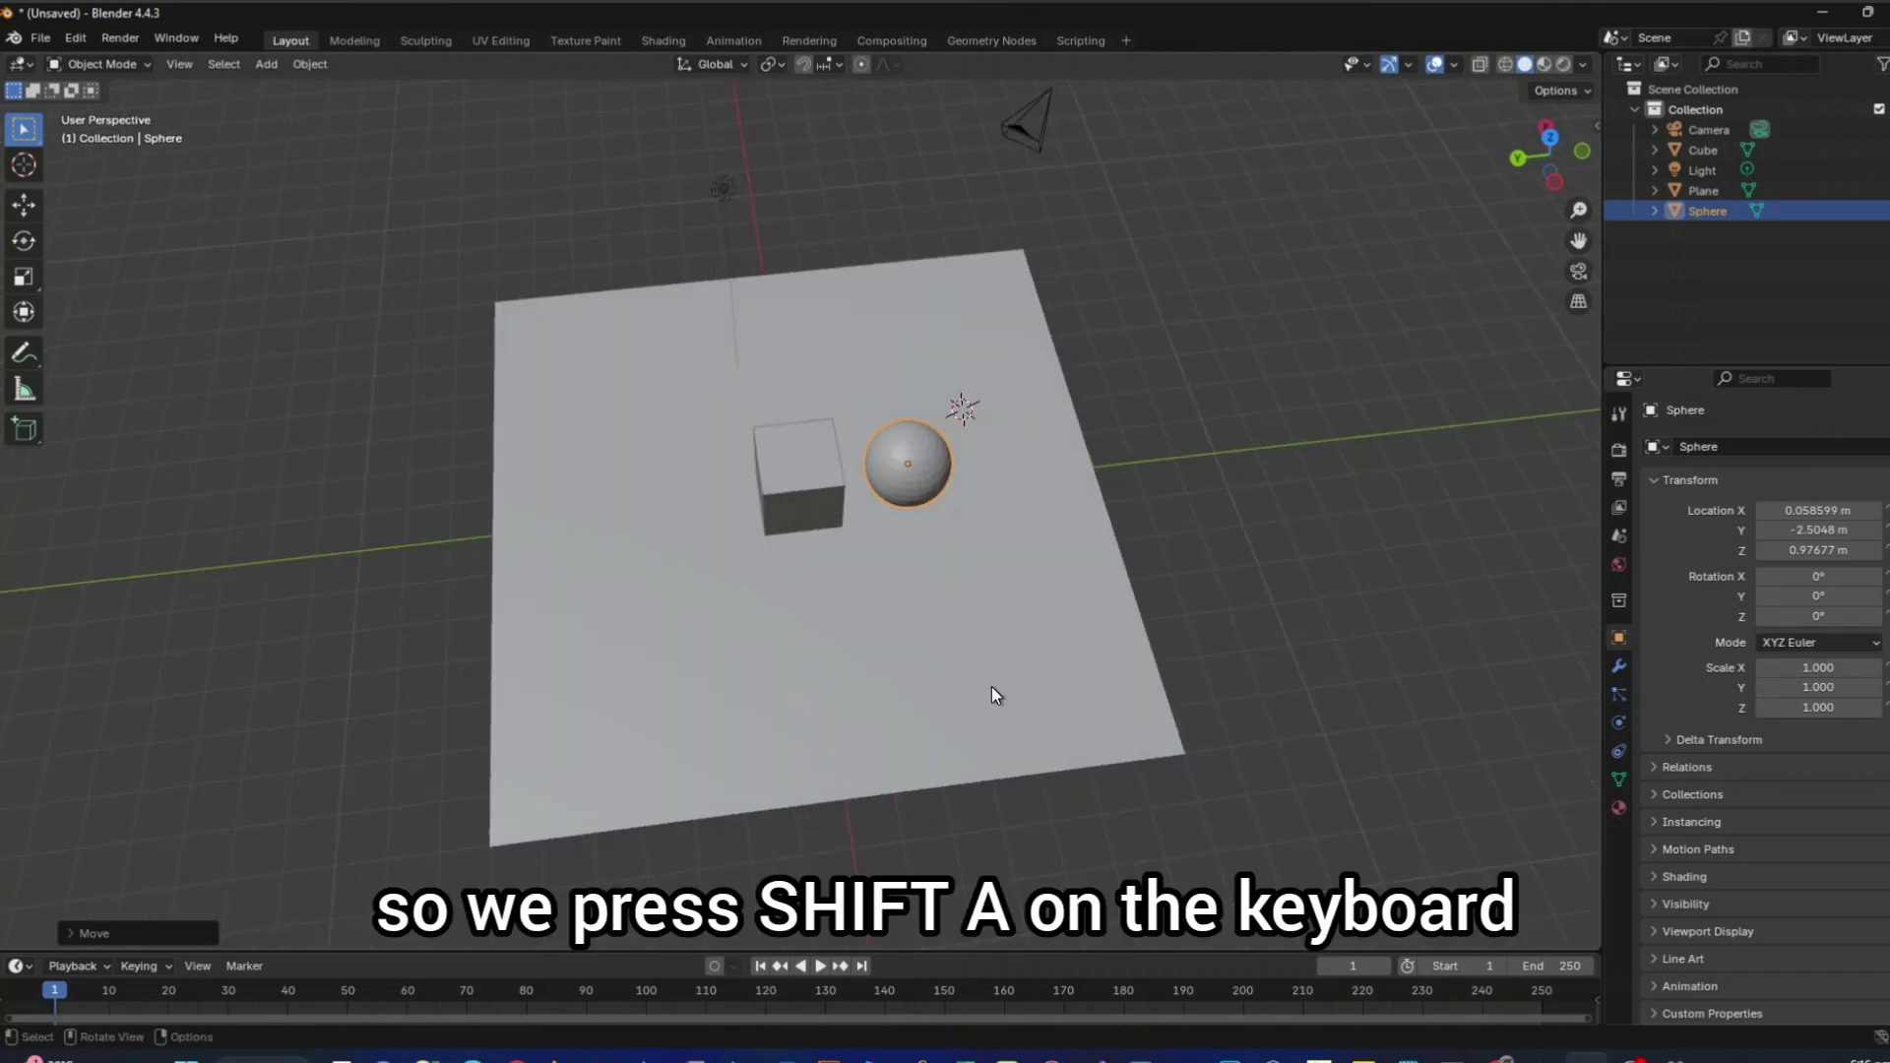
{"action": "key", "text": "shift+a"}
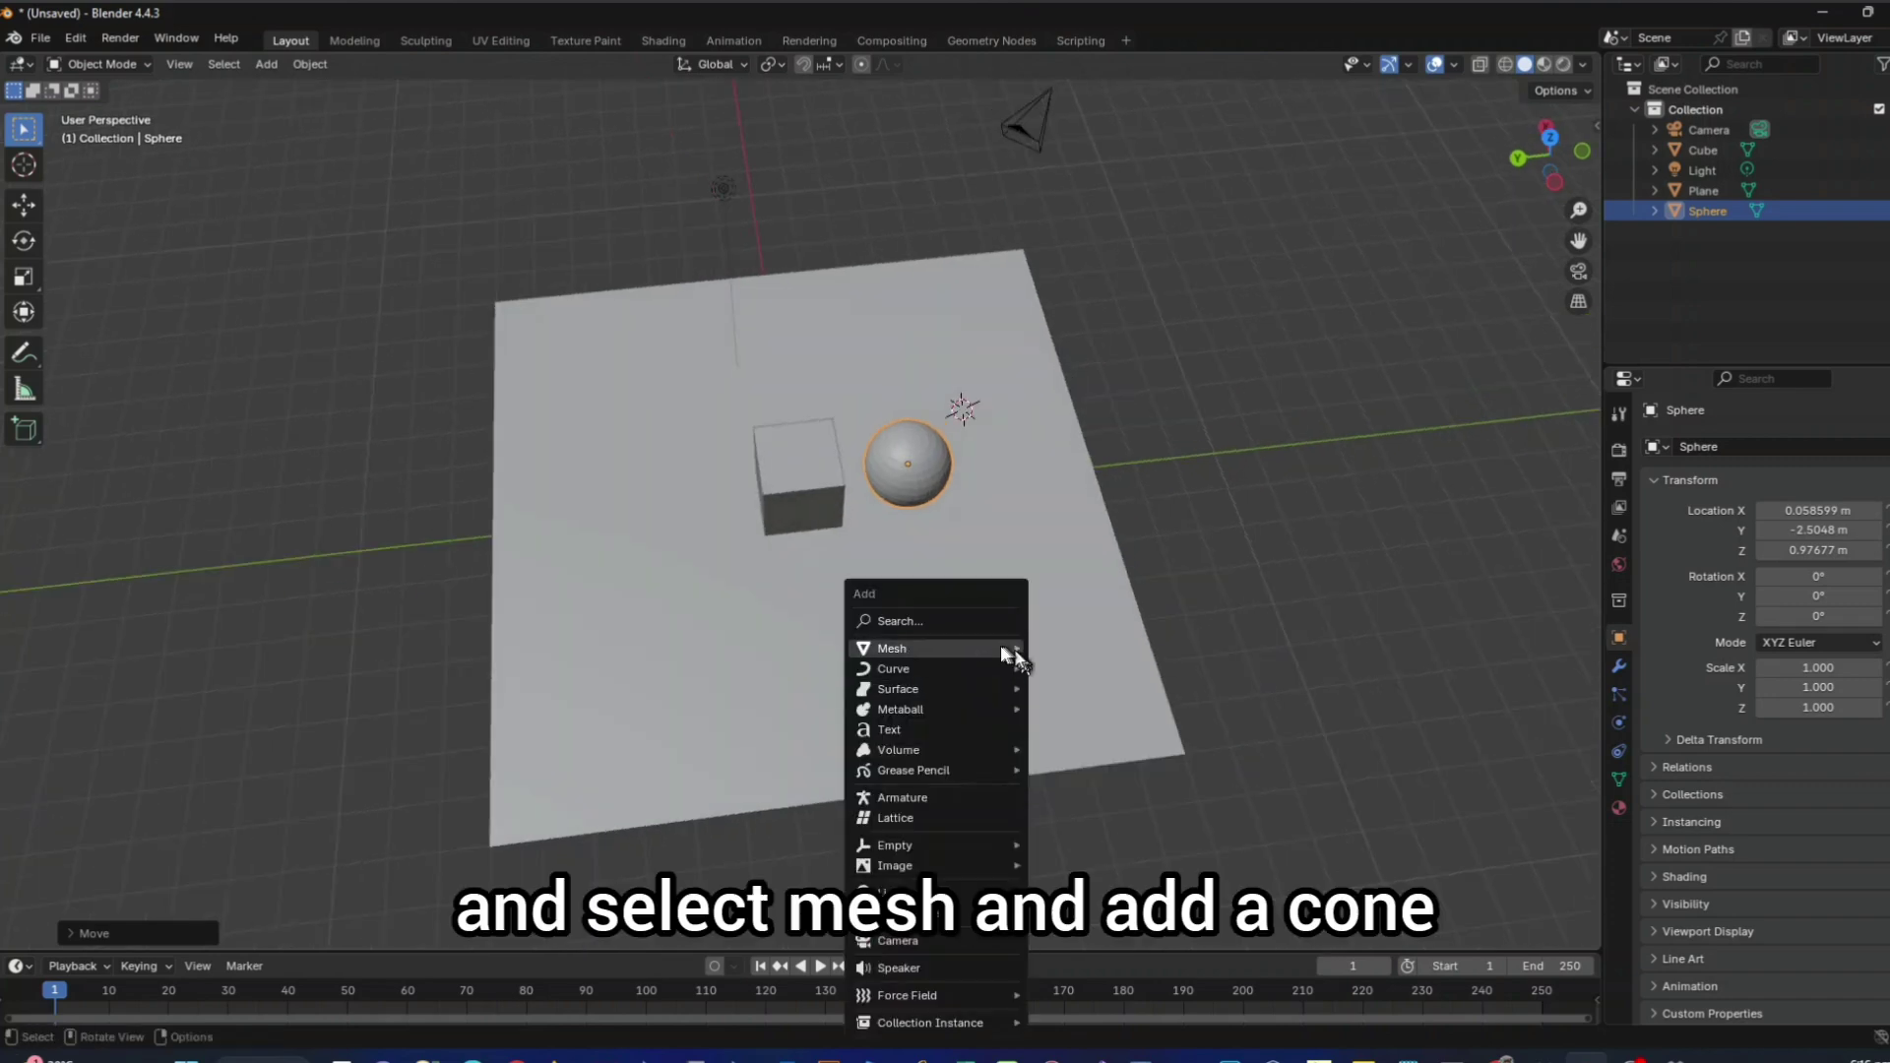
{"action": "mouse_move", "coordinate": [1000, 645]}
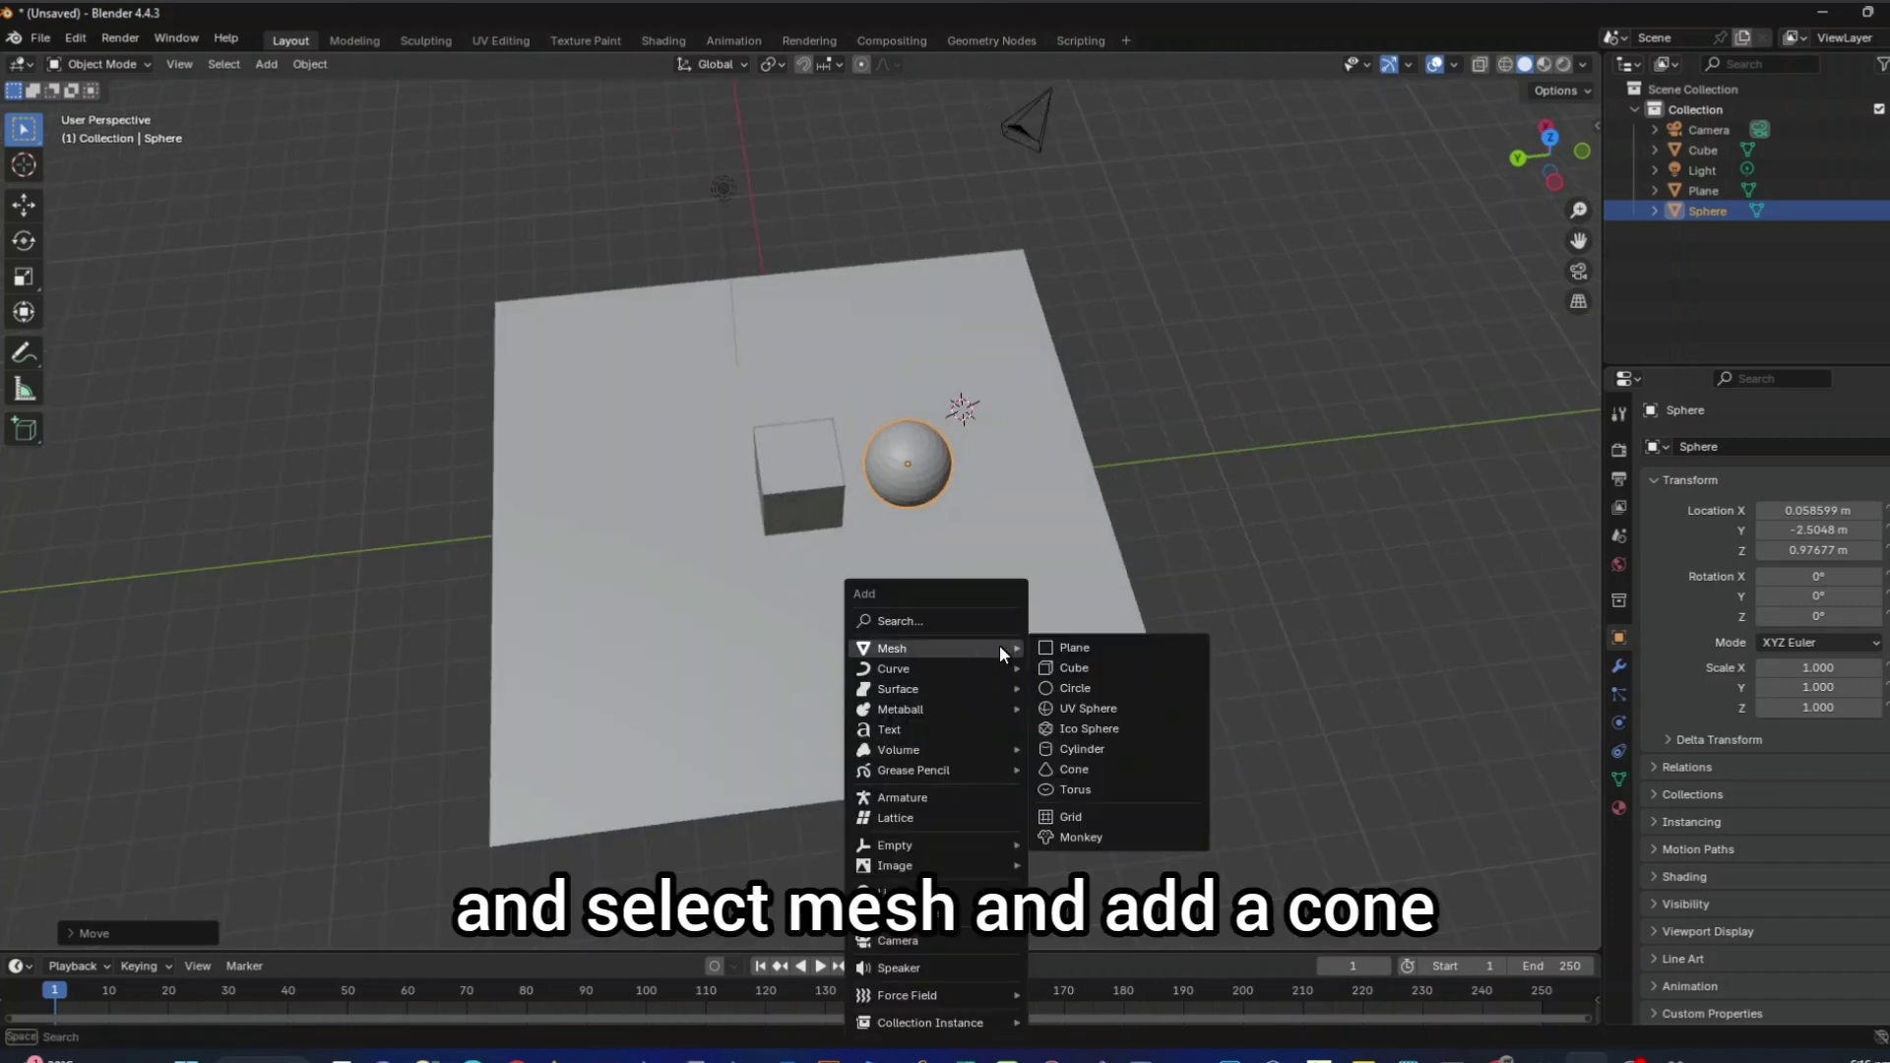
{"action": "left_click", "coordinate": [1085, 766]}
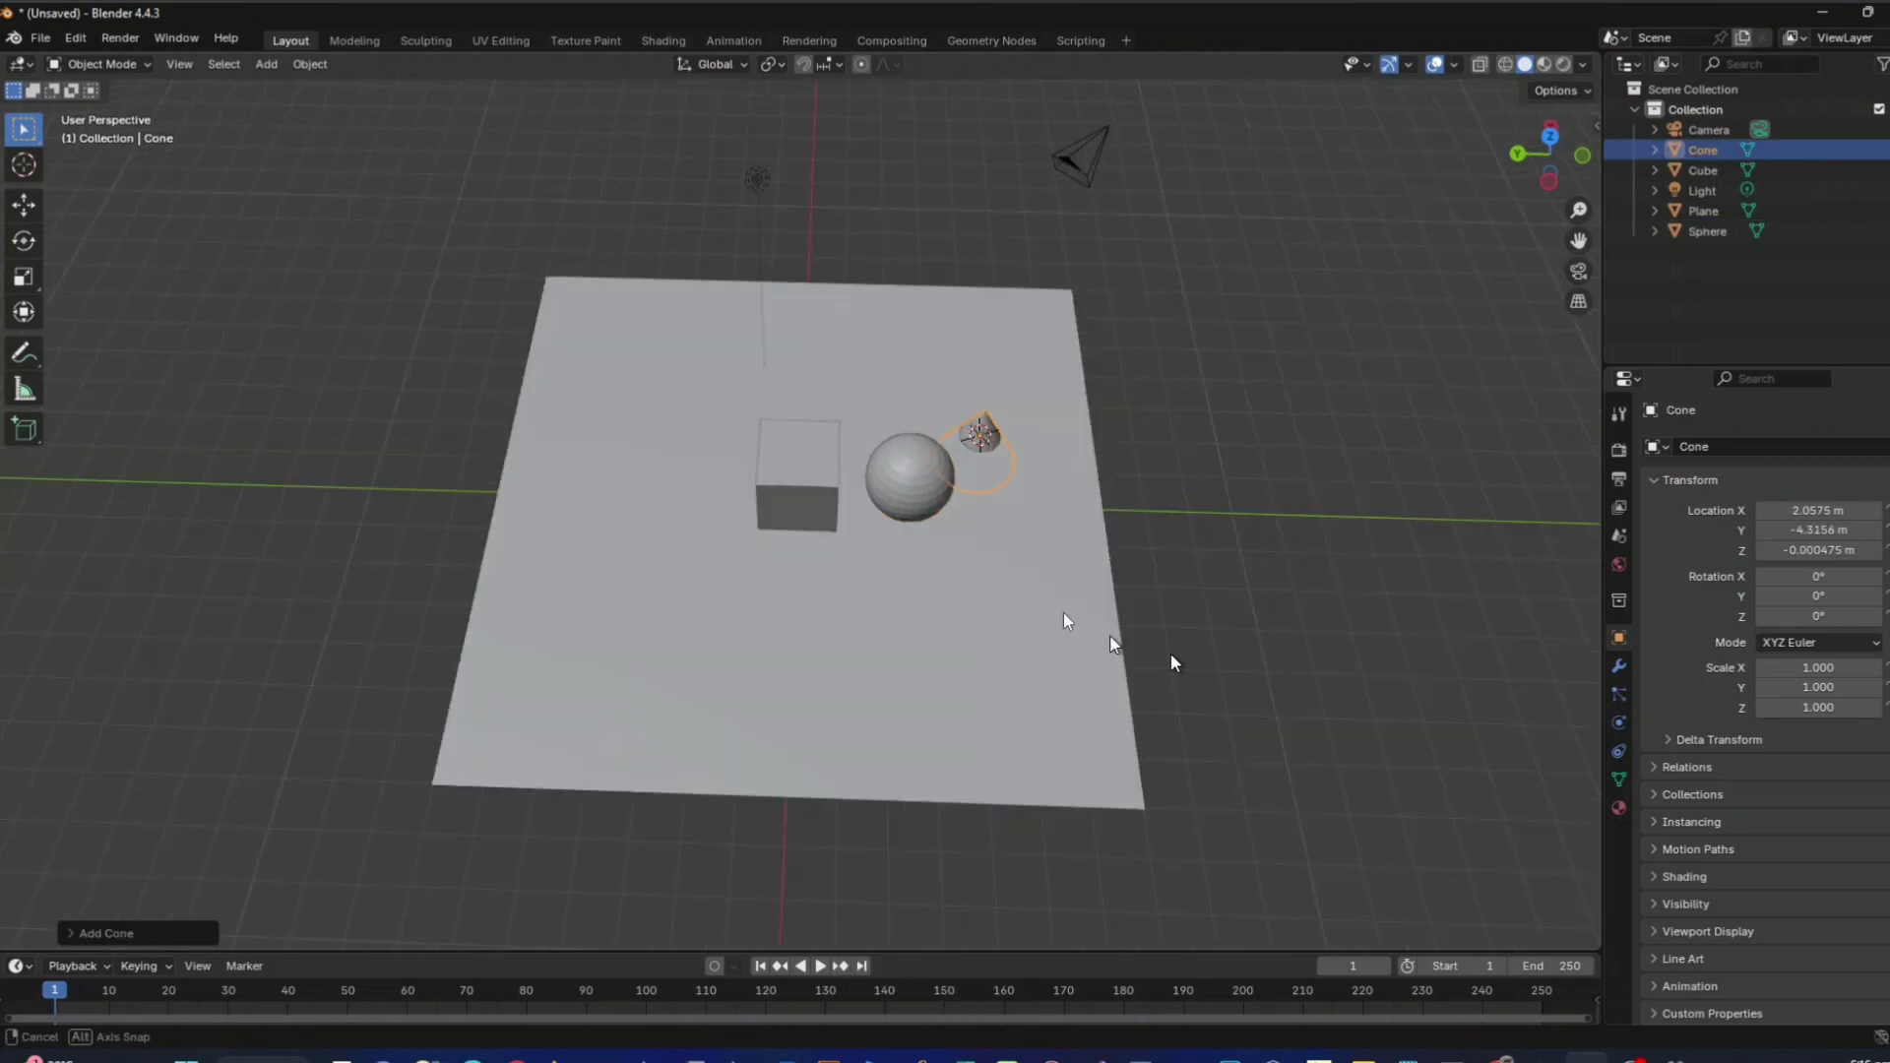
Step: Move the cone up along the Z axis by about 1.03 m so its base rests on the plane
{"action": "middle_click_drag", "start_coordinate": [1063, 612], "coordinate": [1084, 563]}
{"action": "middle_click_drag", "start_coordinate": [1202, 589], "coordinate": [909, 586]}
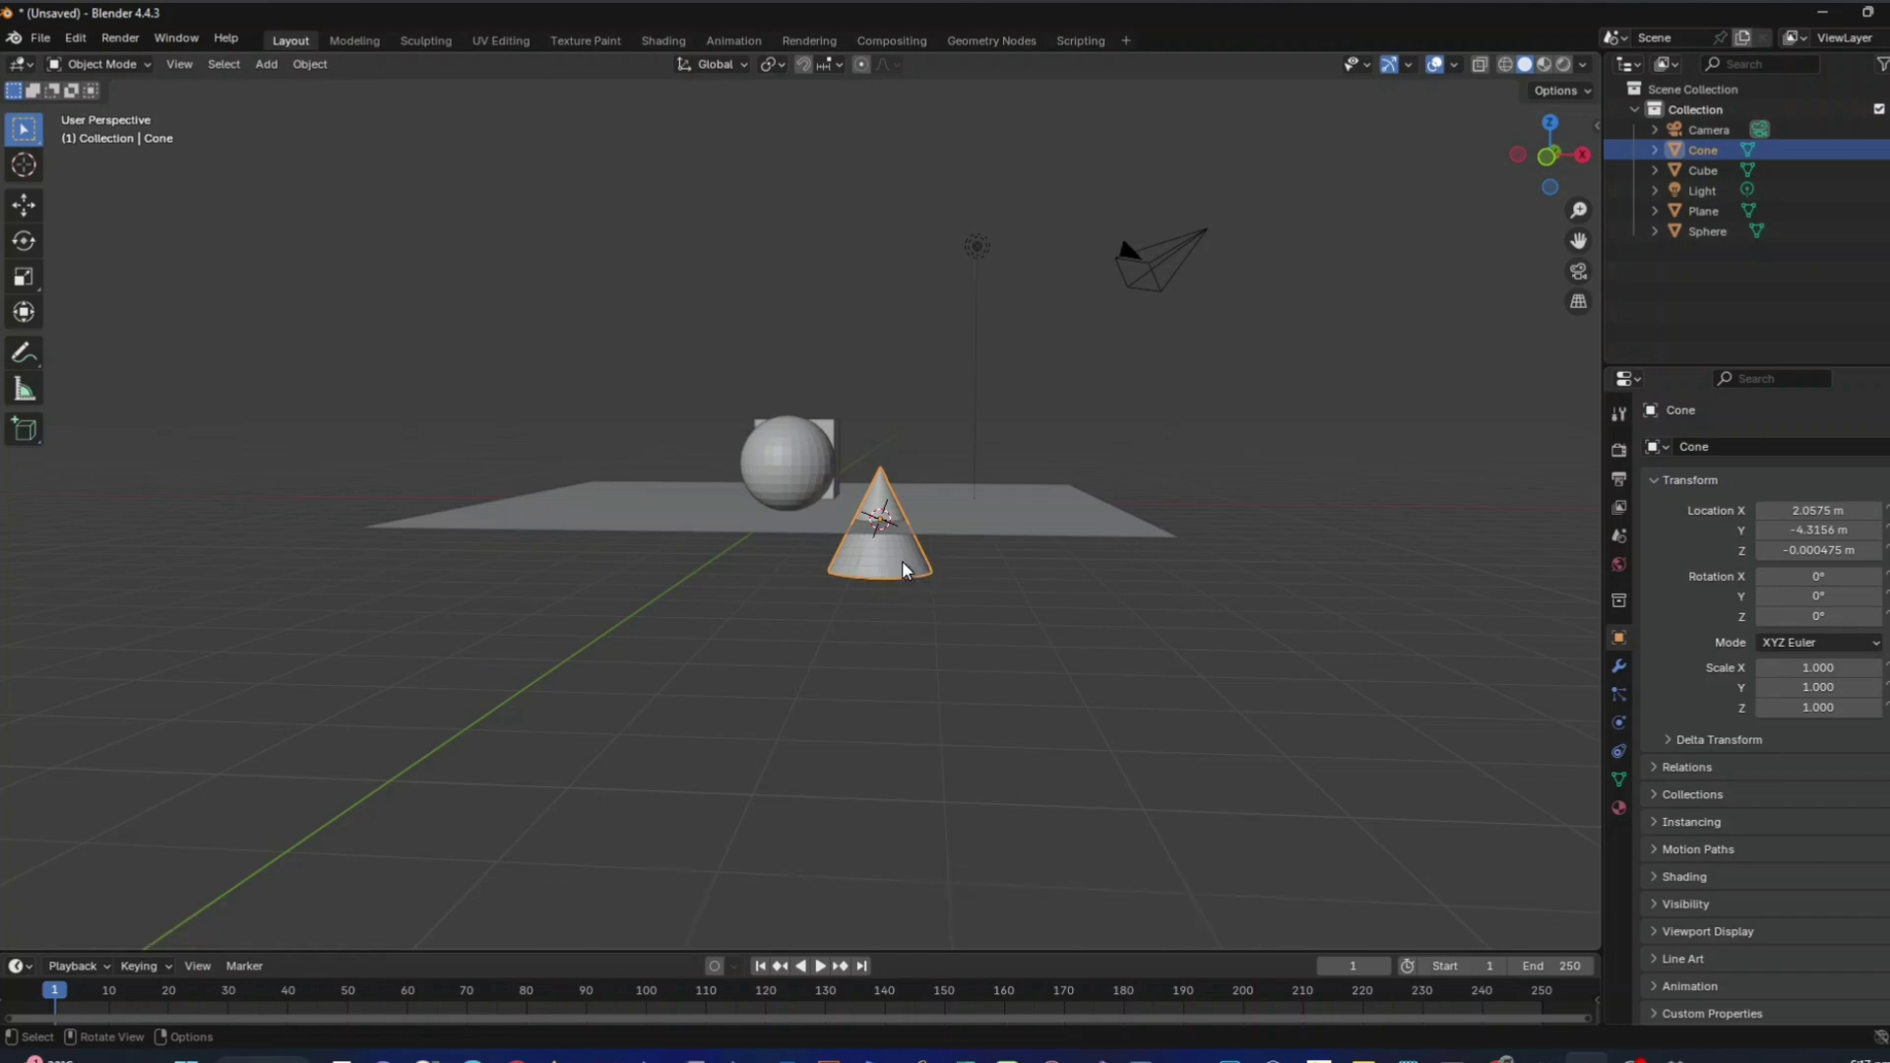
{"action": "key", "text": "g"}
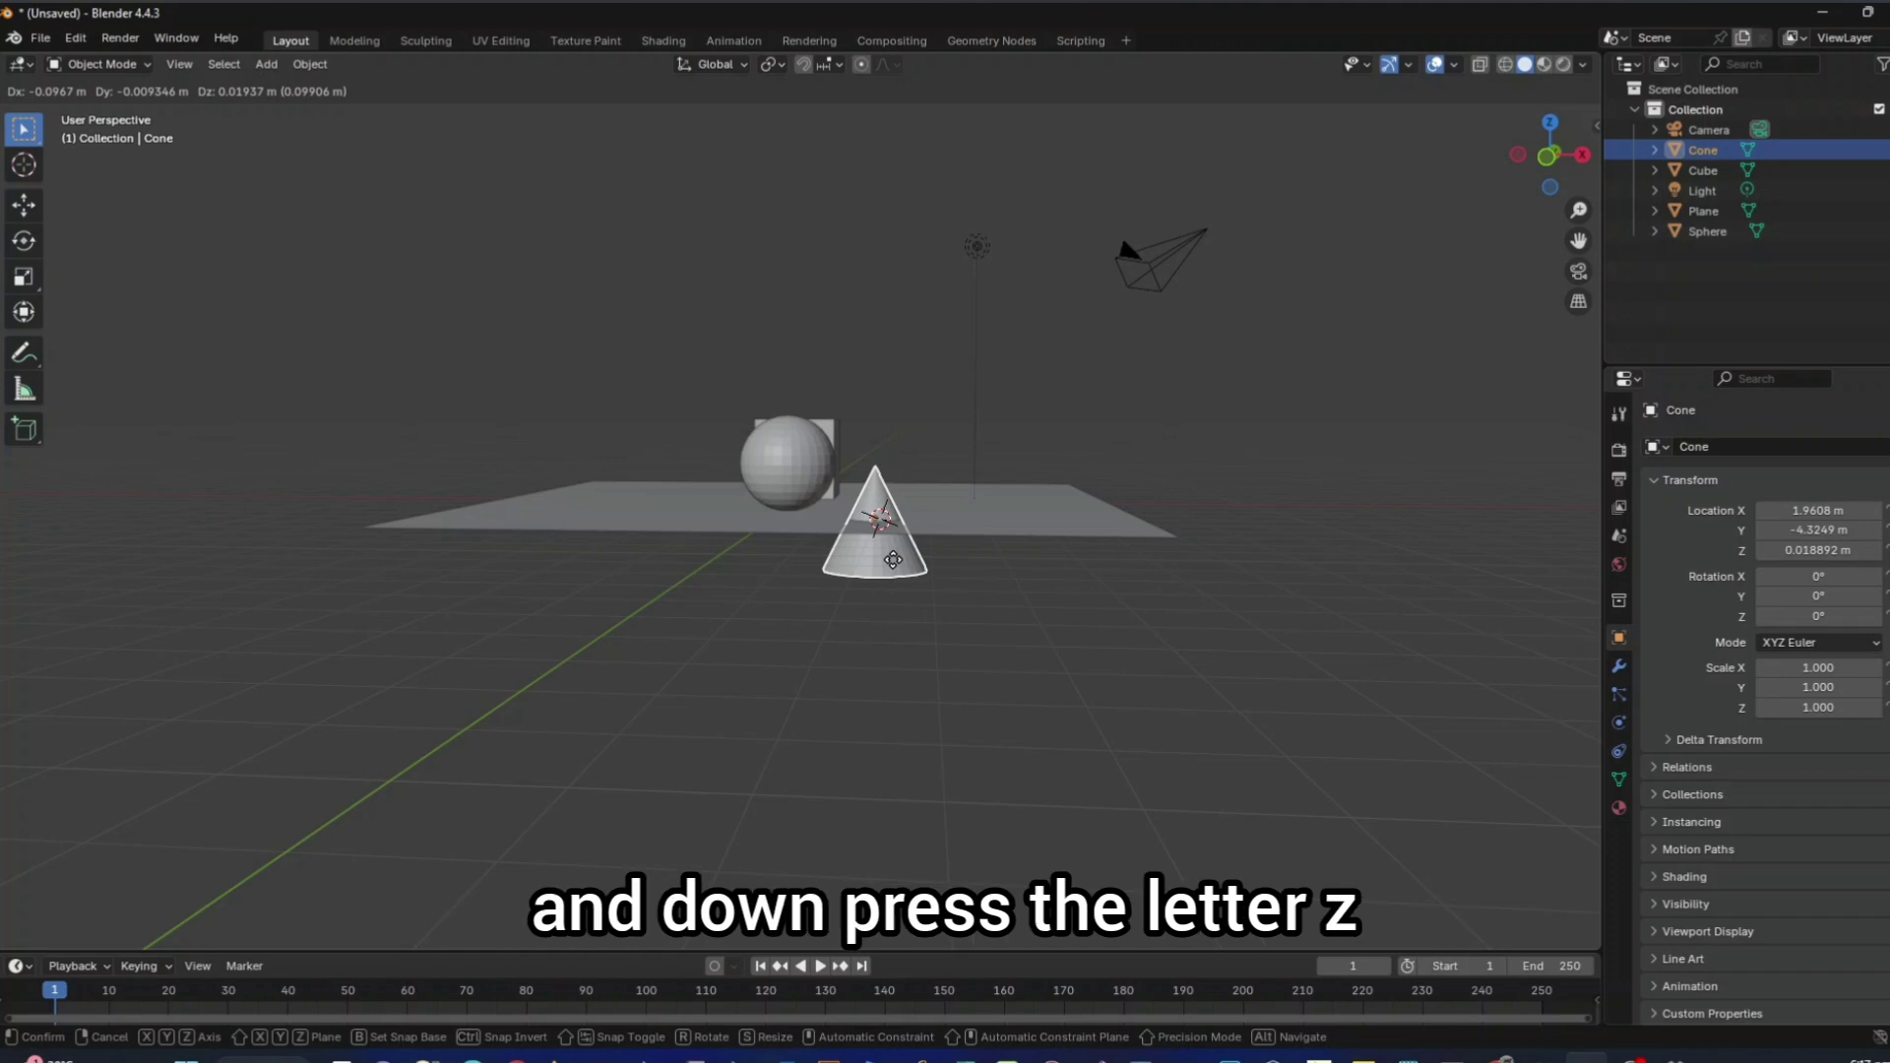
{"action": "key", "text": "x"}
{"action": "key", "text": "z"}
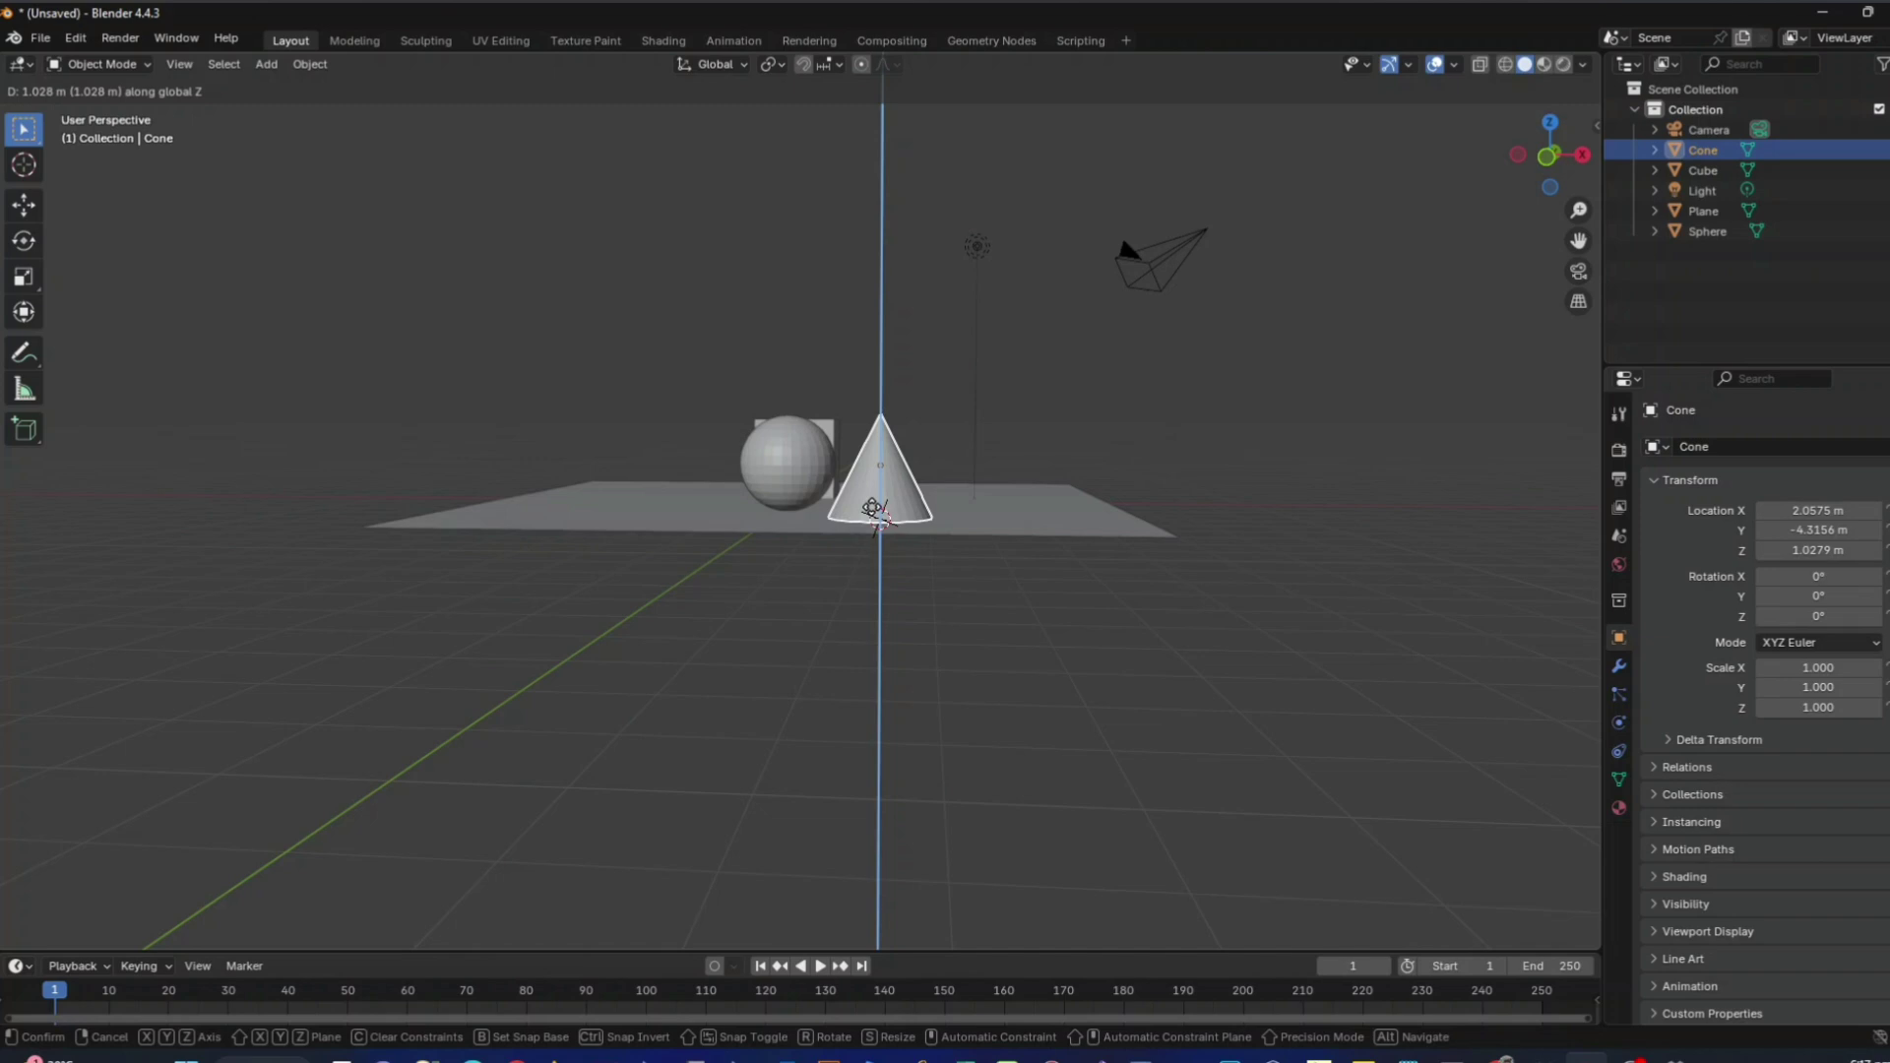
{"action": "left_click", "coordinate": [875, 513]}
Step: Move the cone along the X axis in the front view to about 0.08 m, in line with the sphere and cube
{"action": "middle_click_drag", "start_coordinate": [881, 638], "coordinate": [895, 731]}
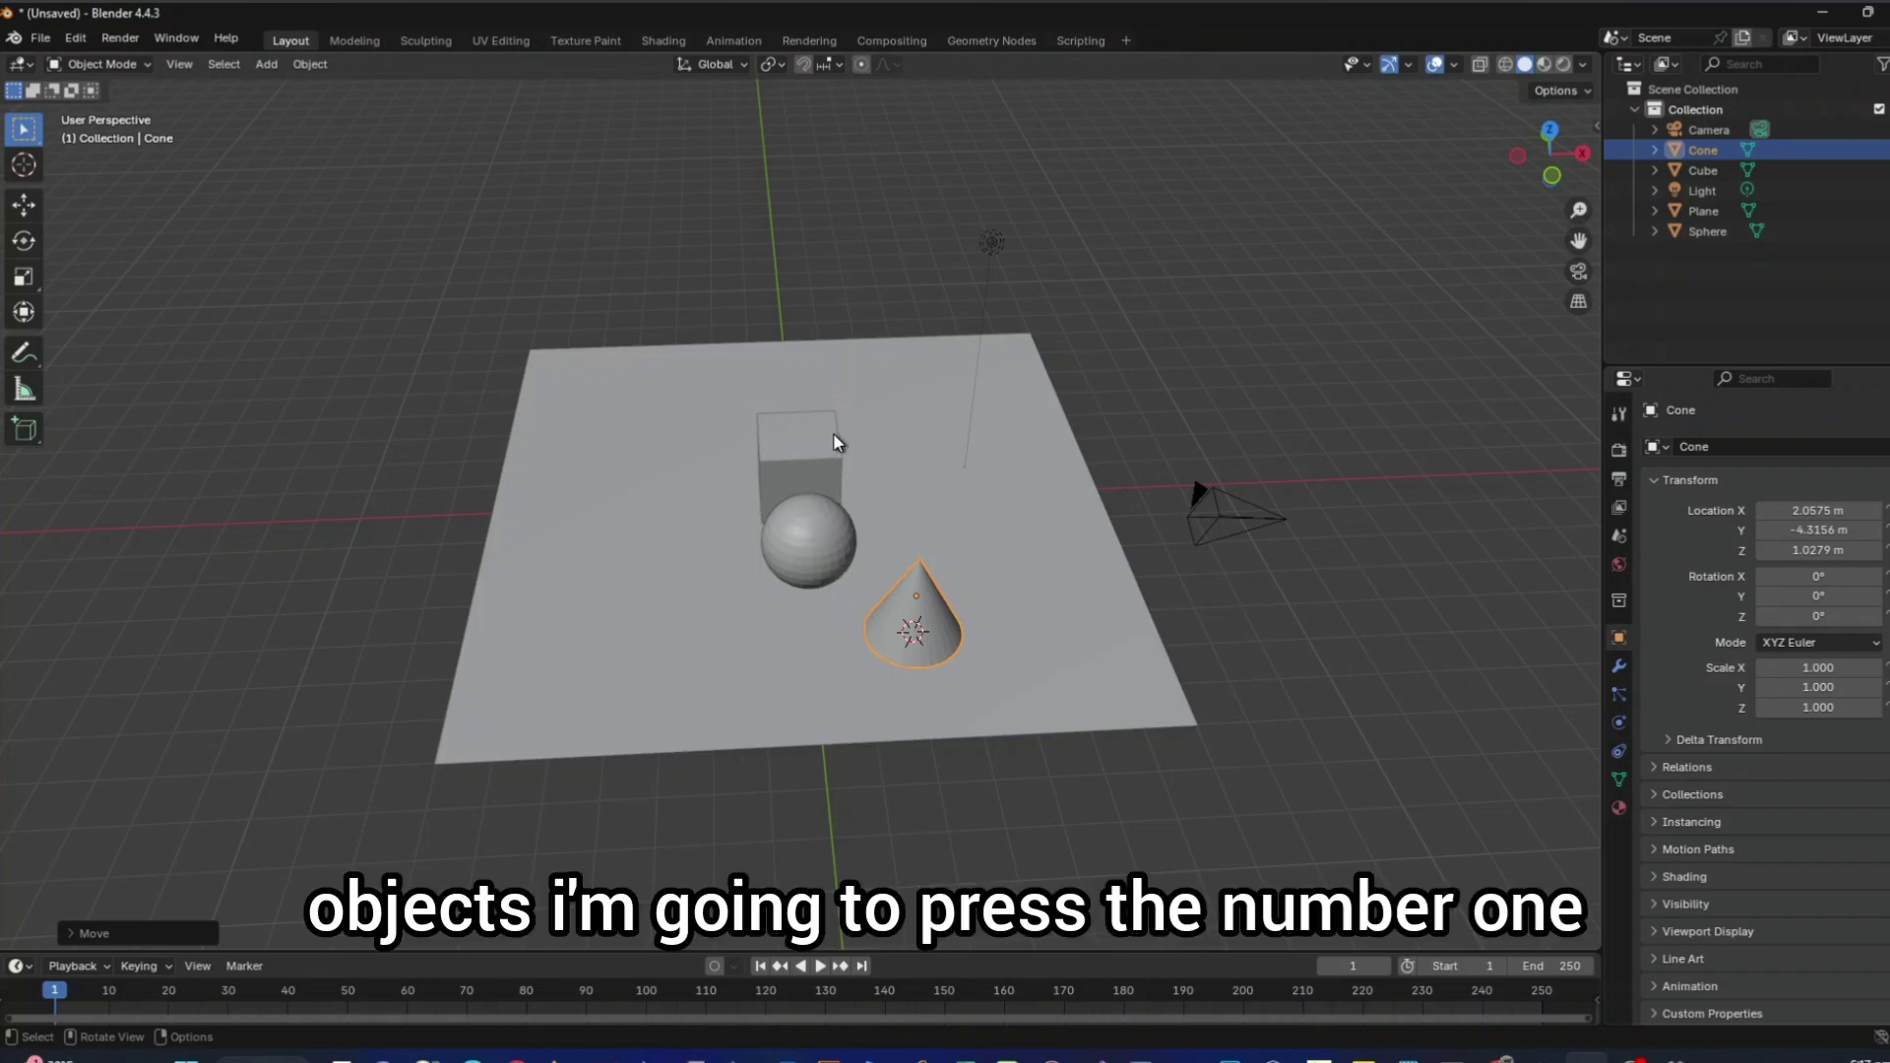
{"action": "key", "text": "KP_1"}
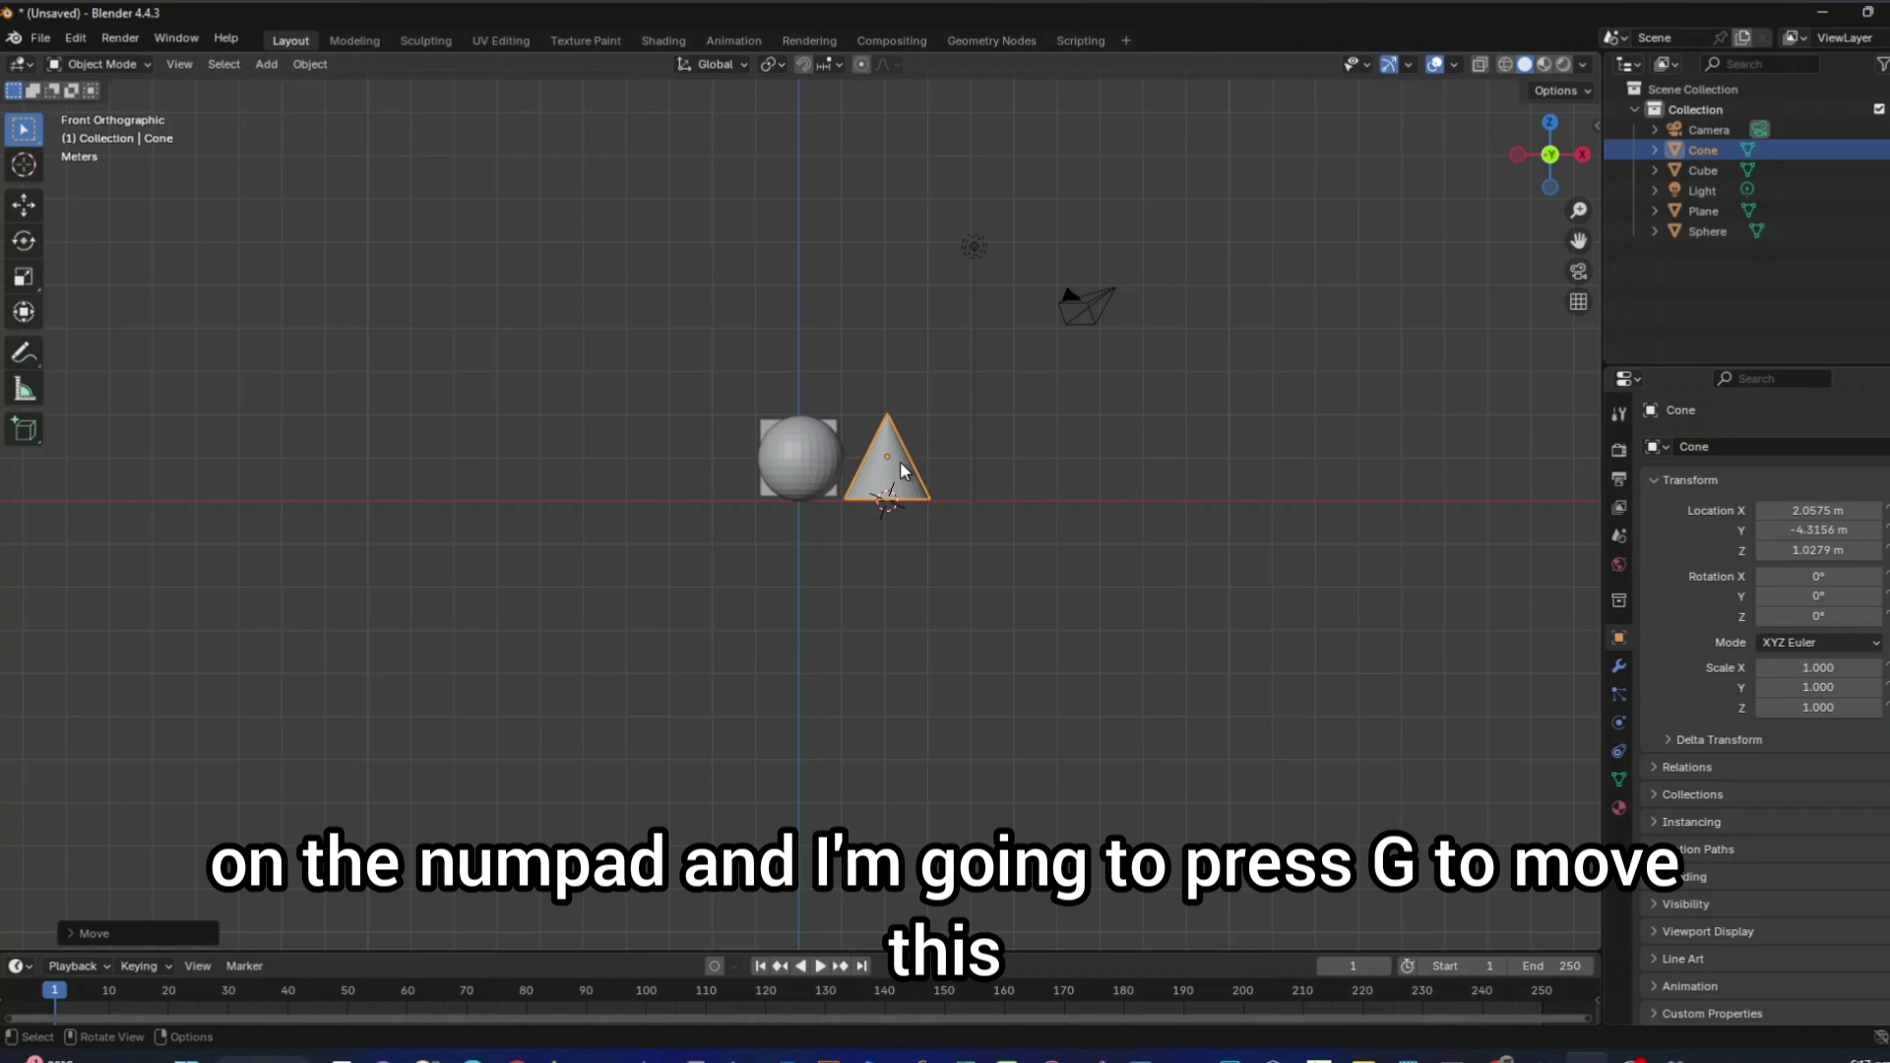
{"action": "key", "text": "g"}
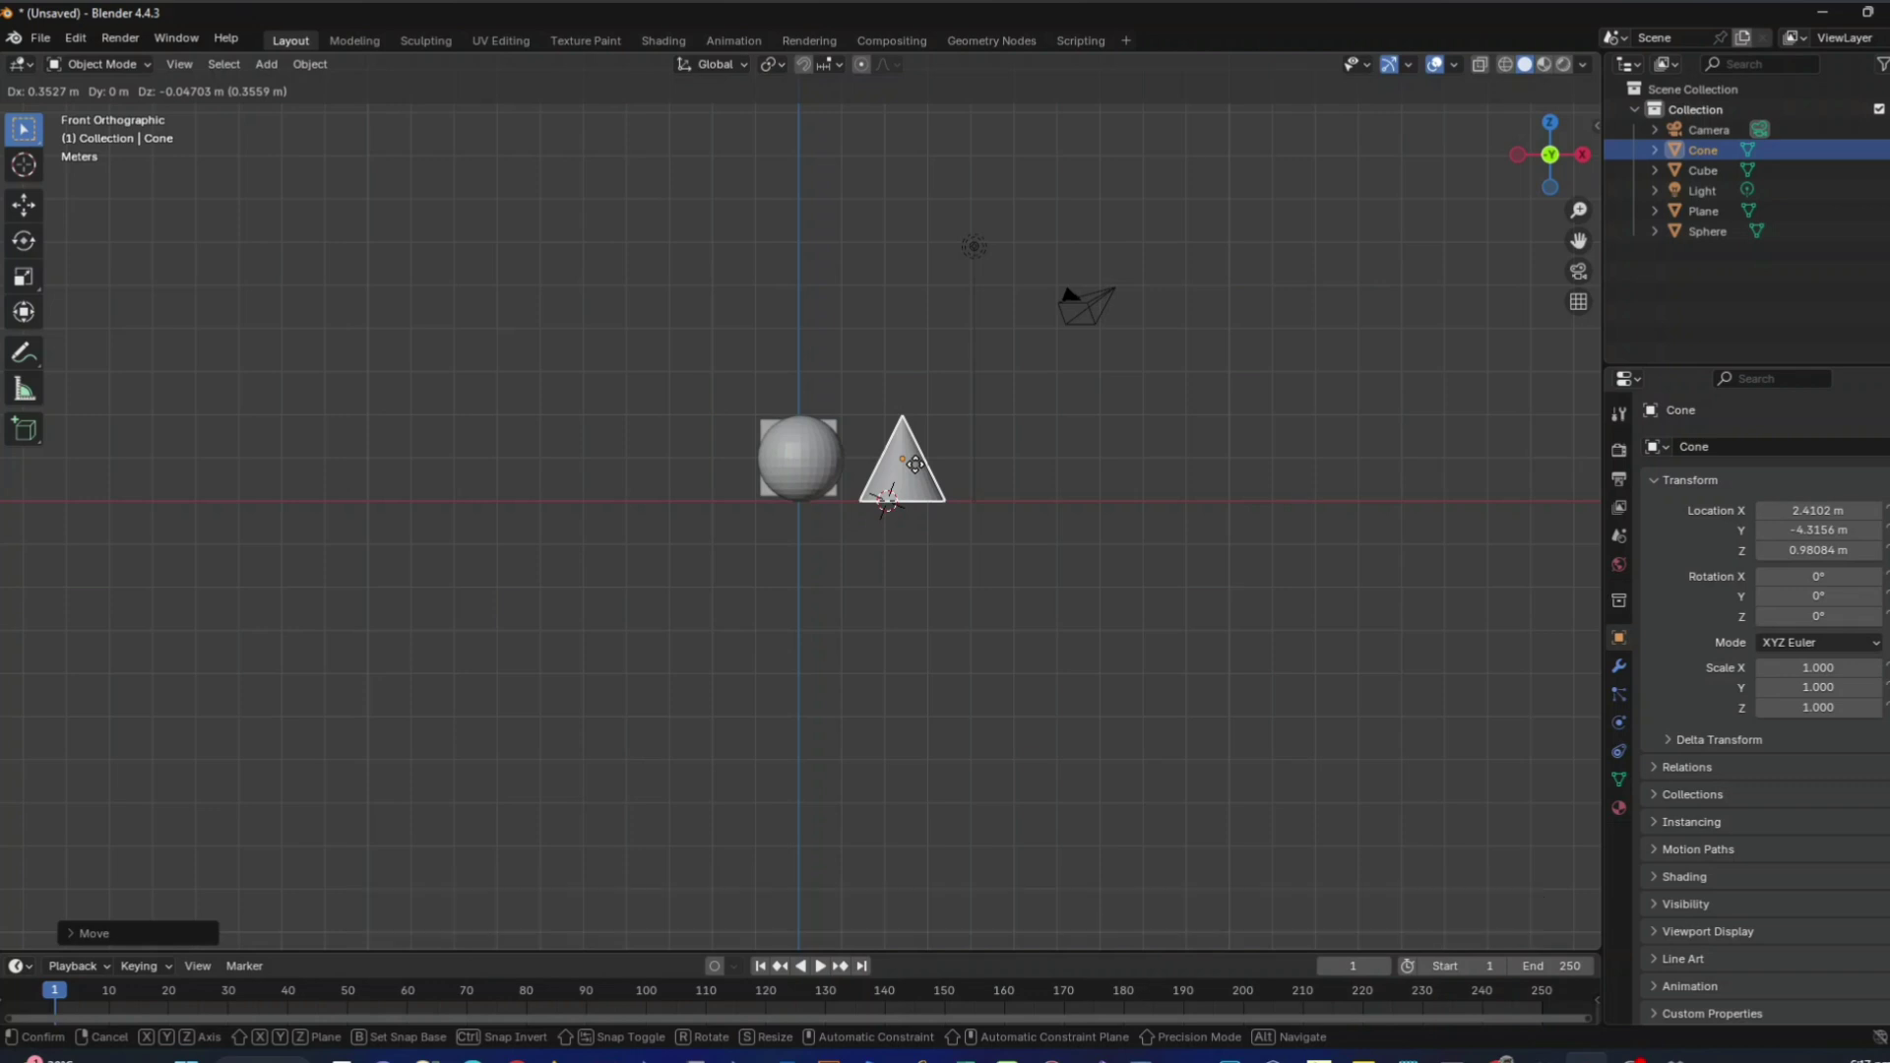
{"action": "key", "text": "x"}
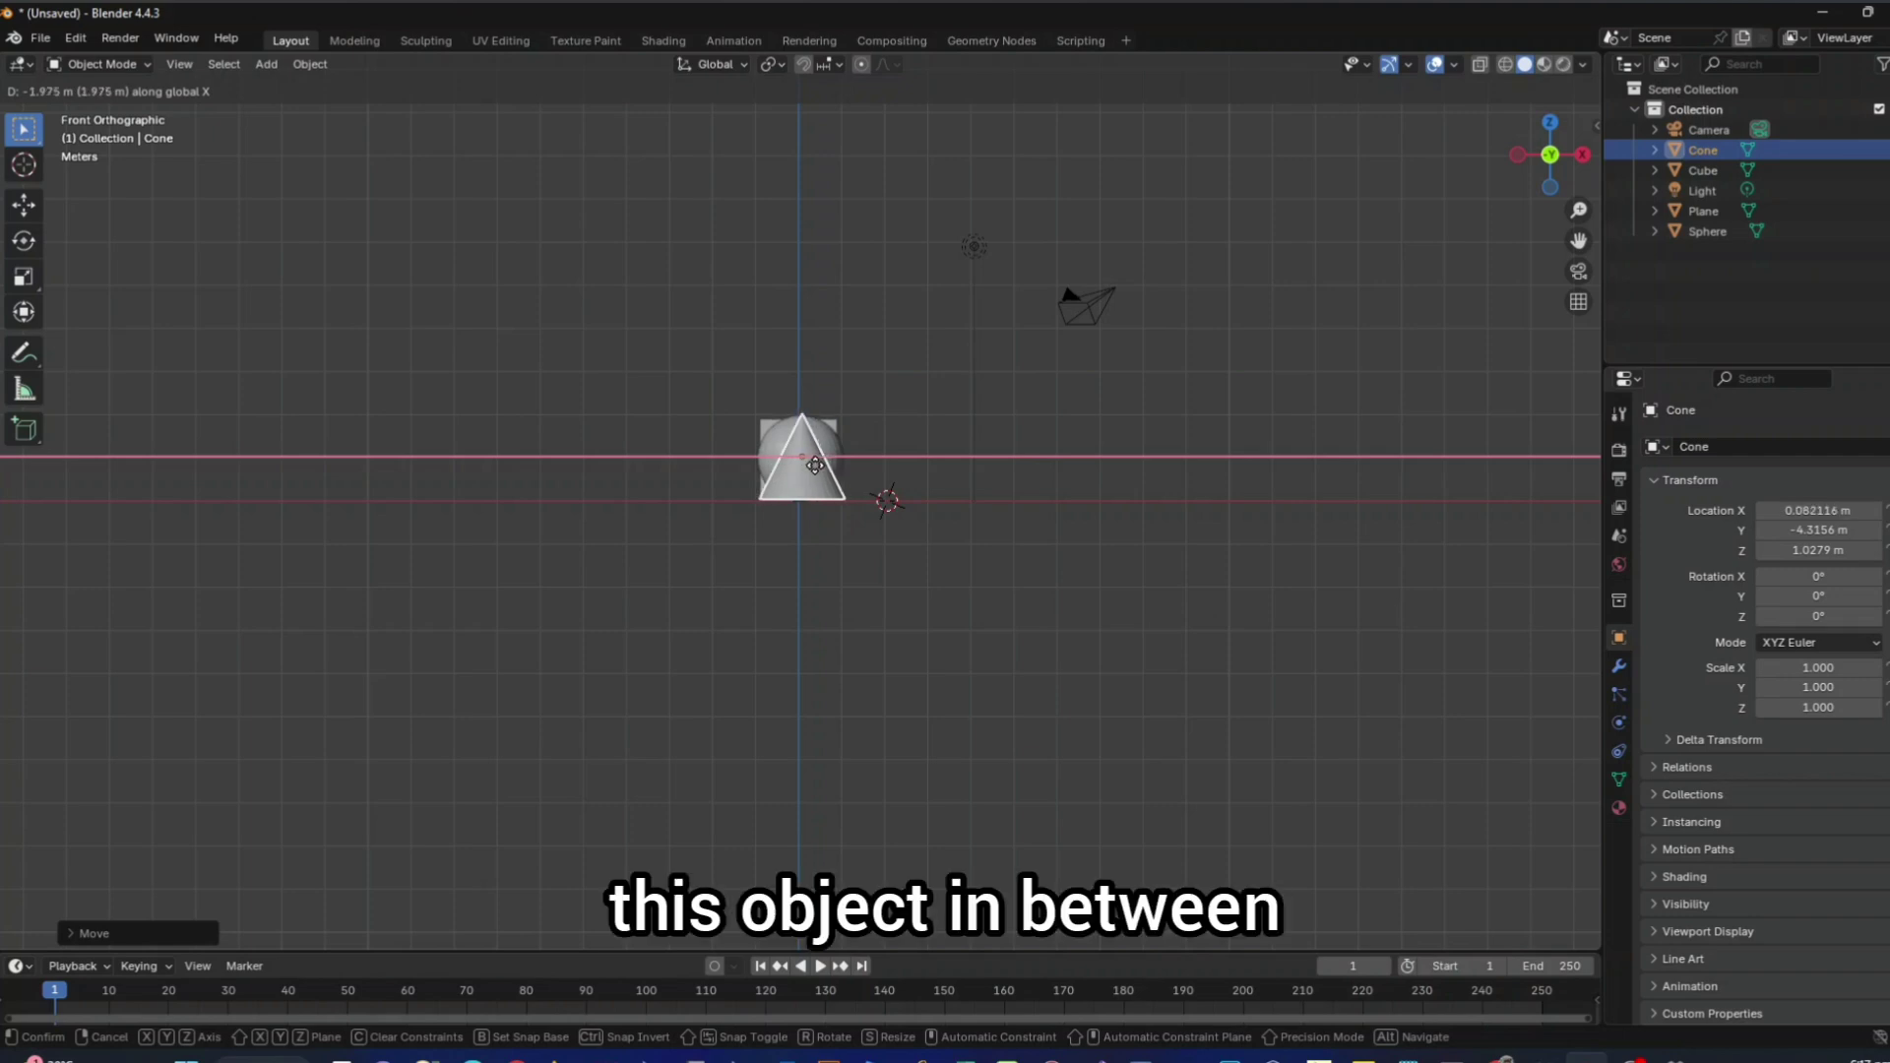
{"action": "left_click", "coordinate": [816, 469]}
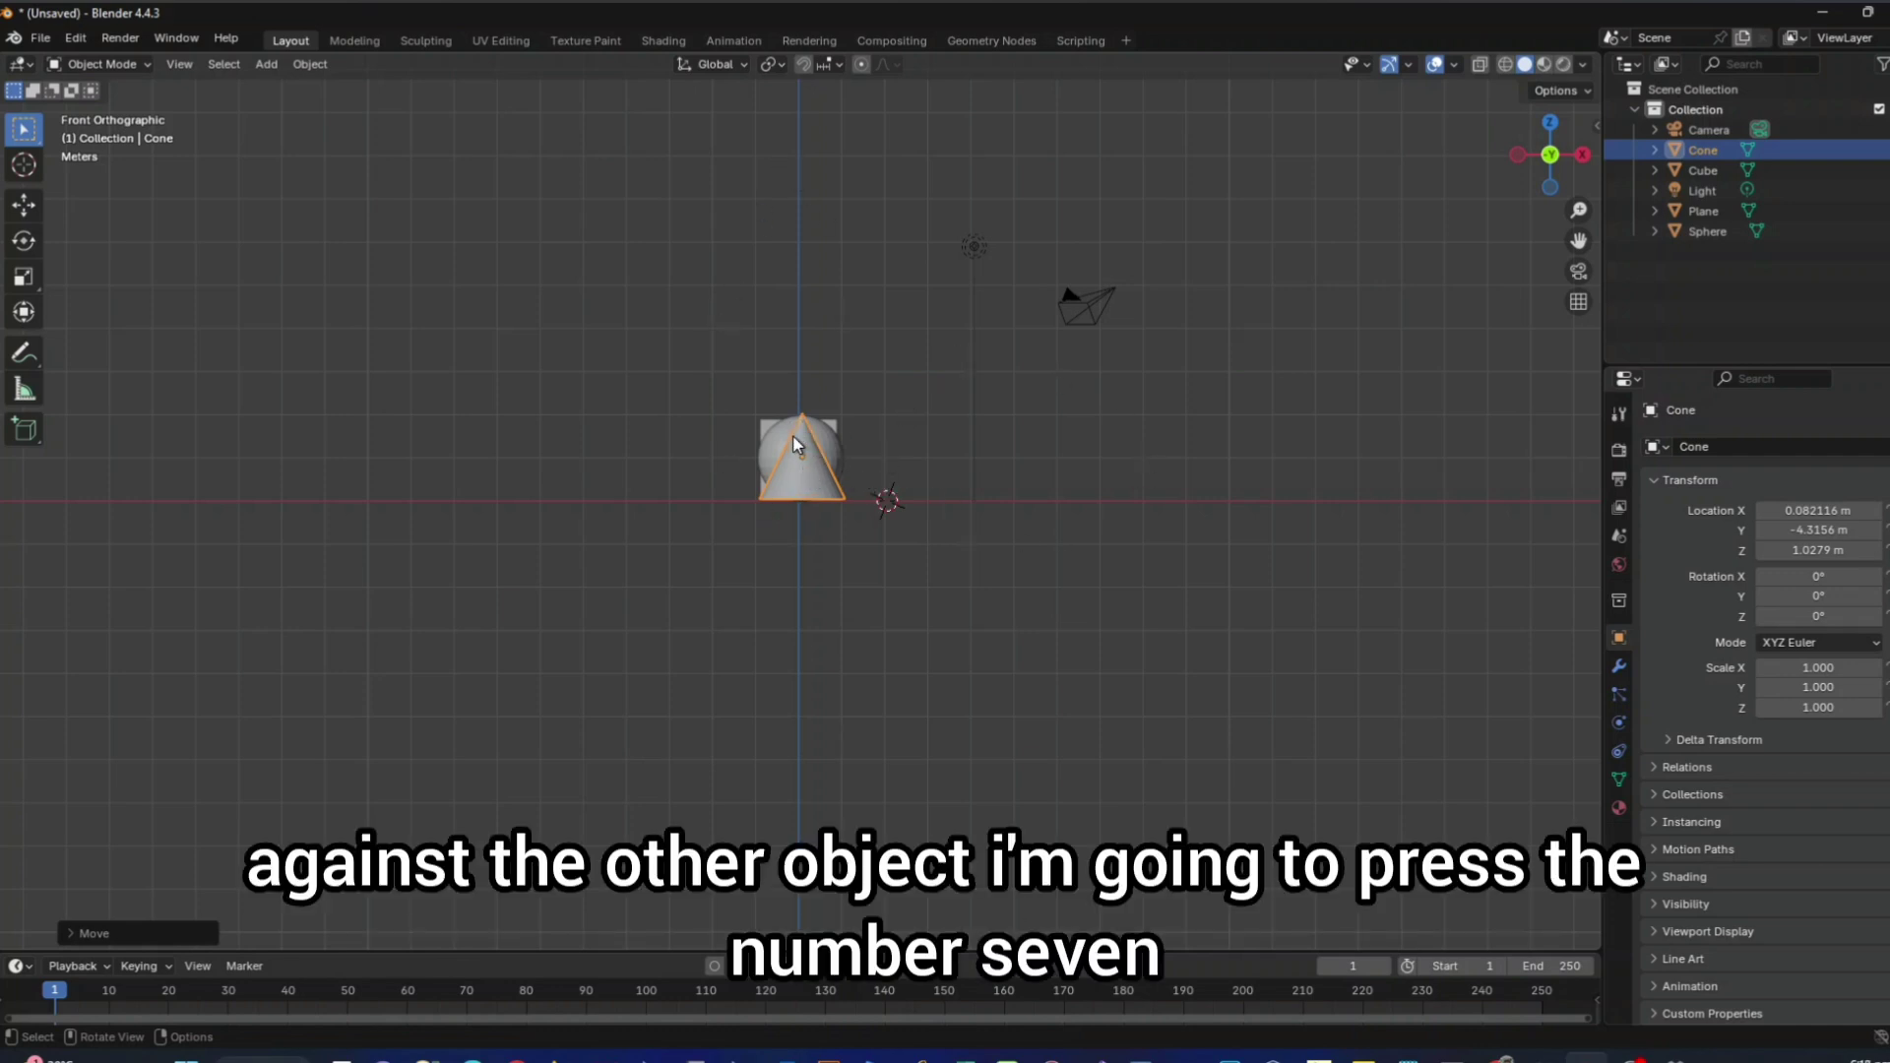
Step: Move the cone about 0.73 m away from the sphere along the Y axis in the top view, to about -5.04 m
{"action": "key", "text": "KP_7"}
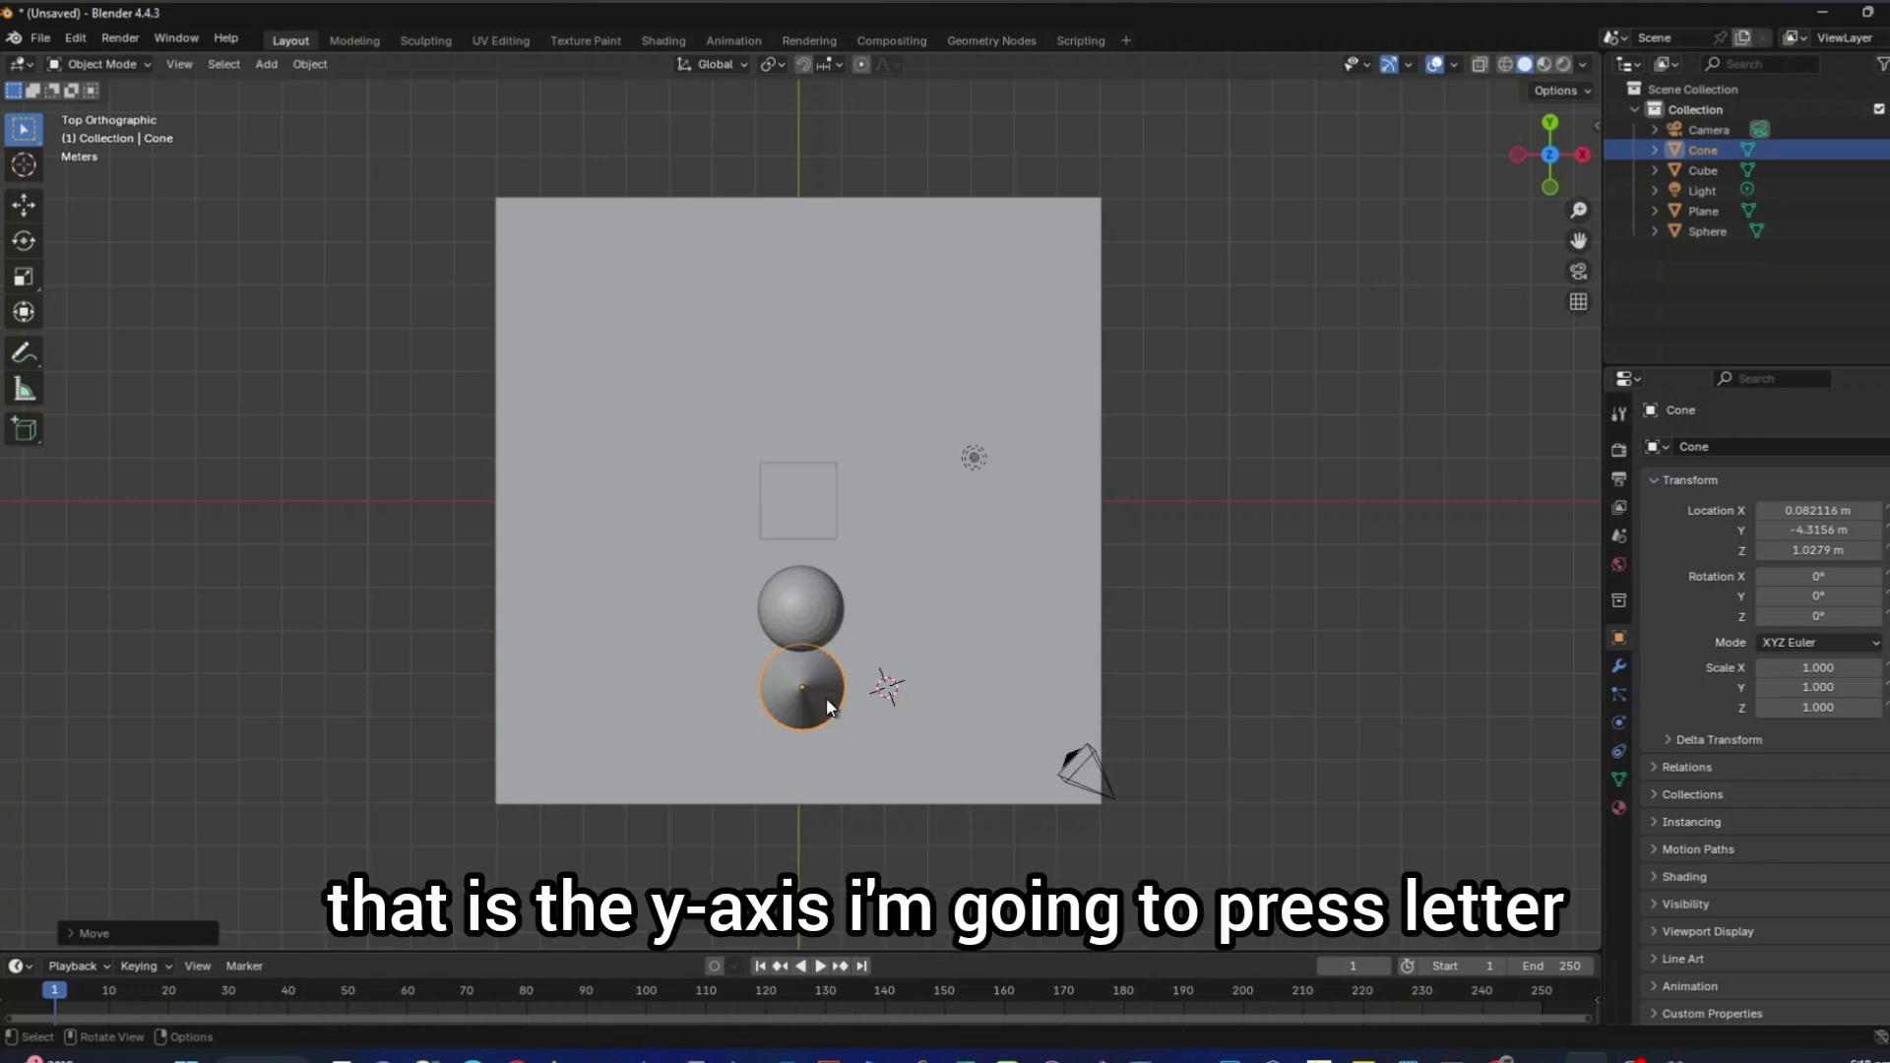
{"action": "key", "text": "g"}
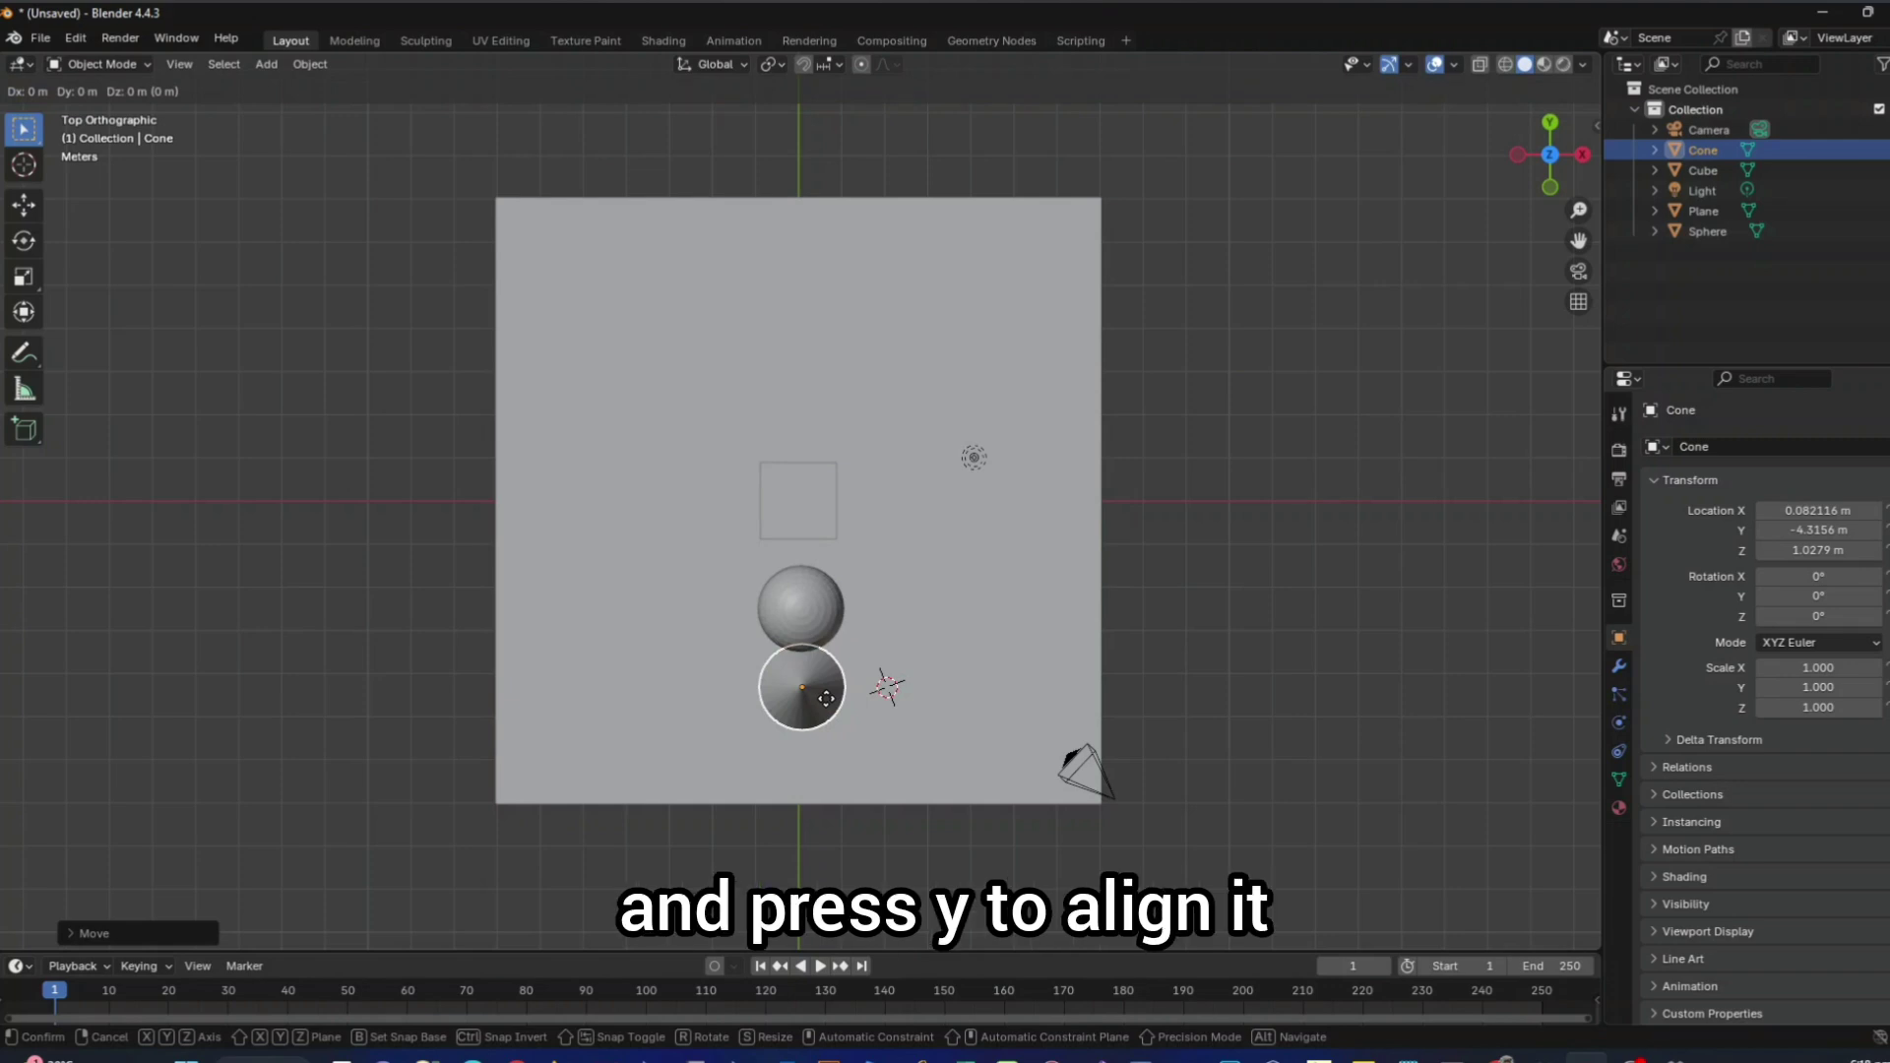
{"action": "key", "text": "y"}
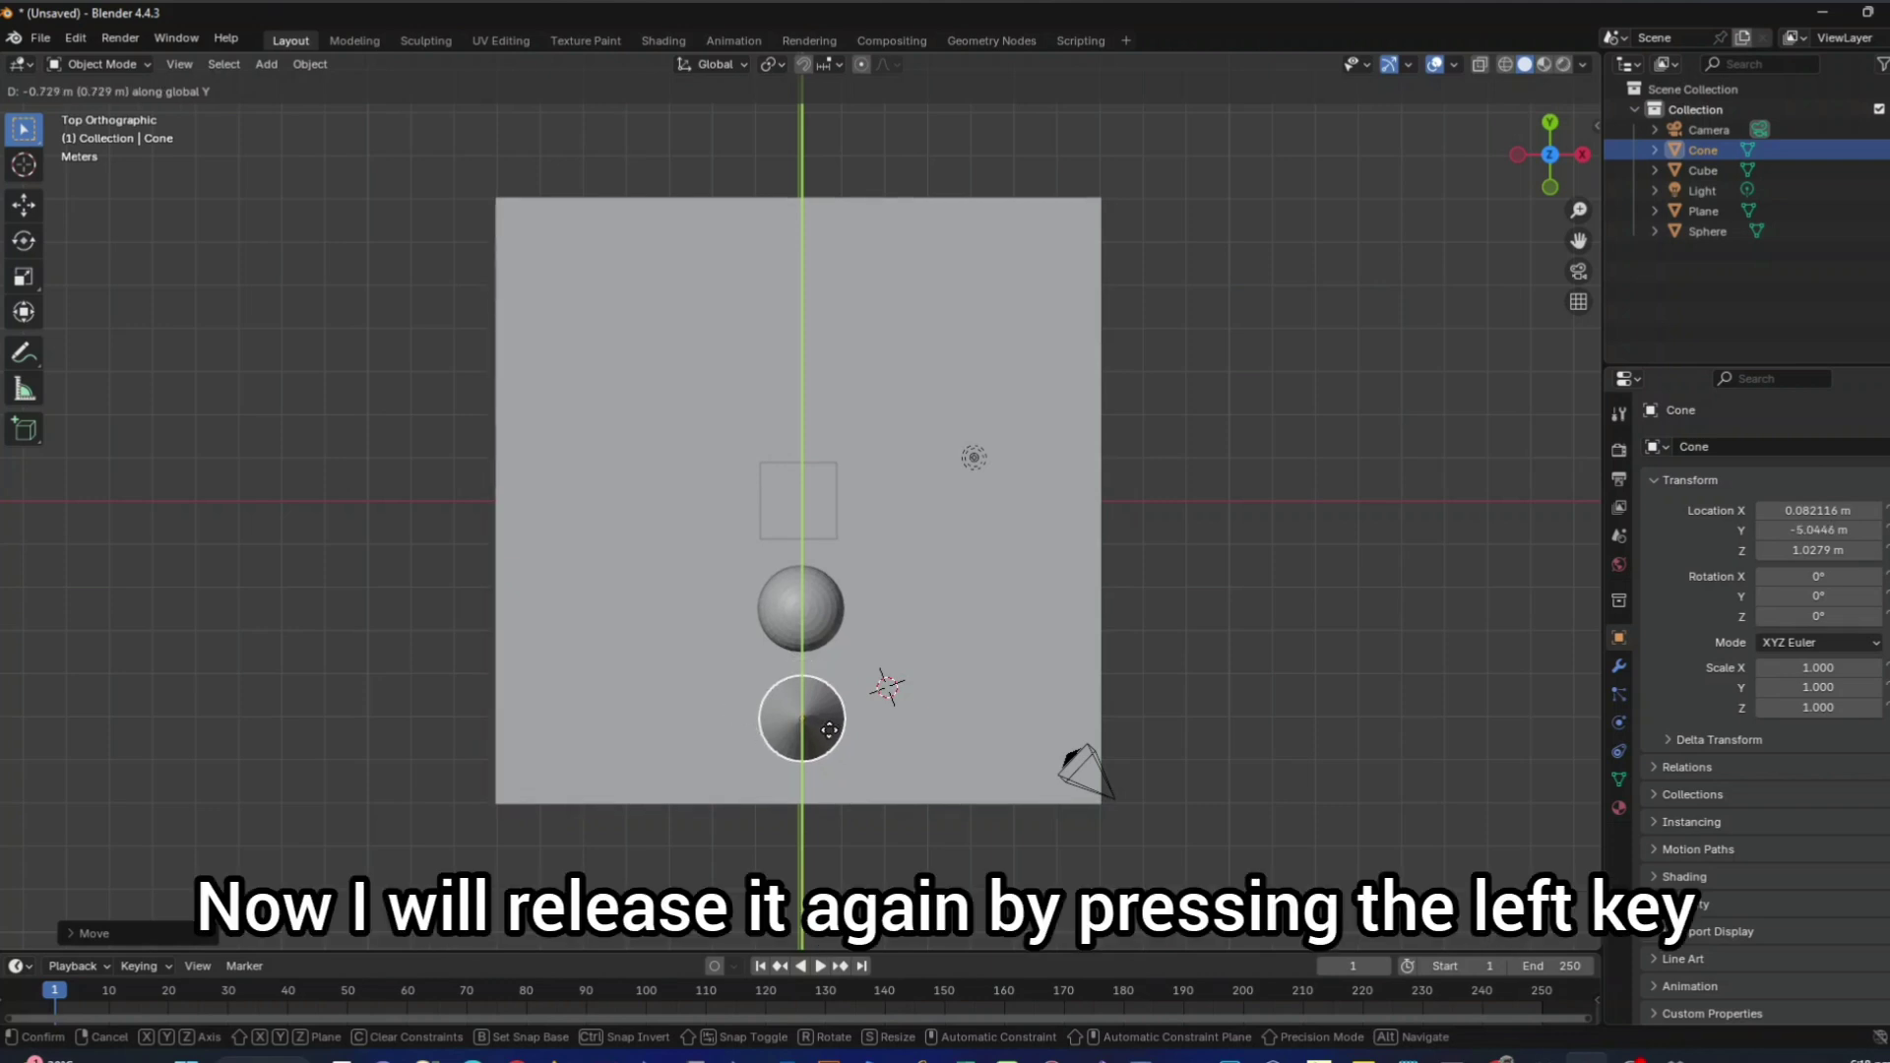
{"action": "left_click", "coordinate": [829, 728]}
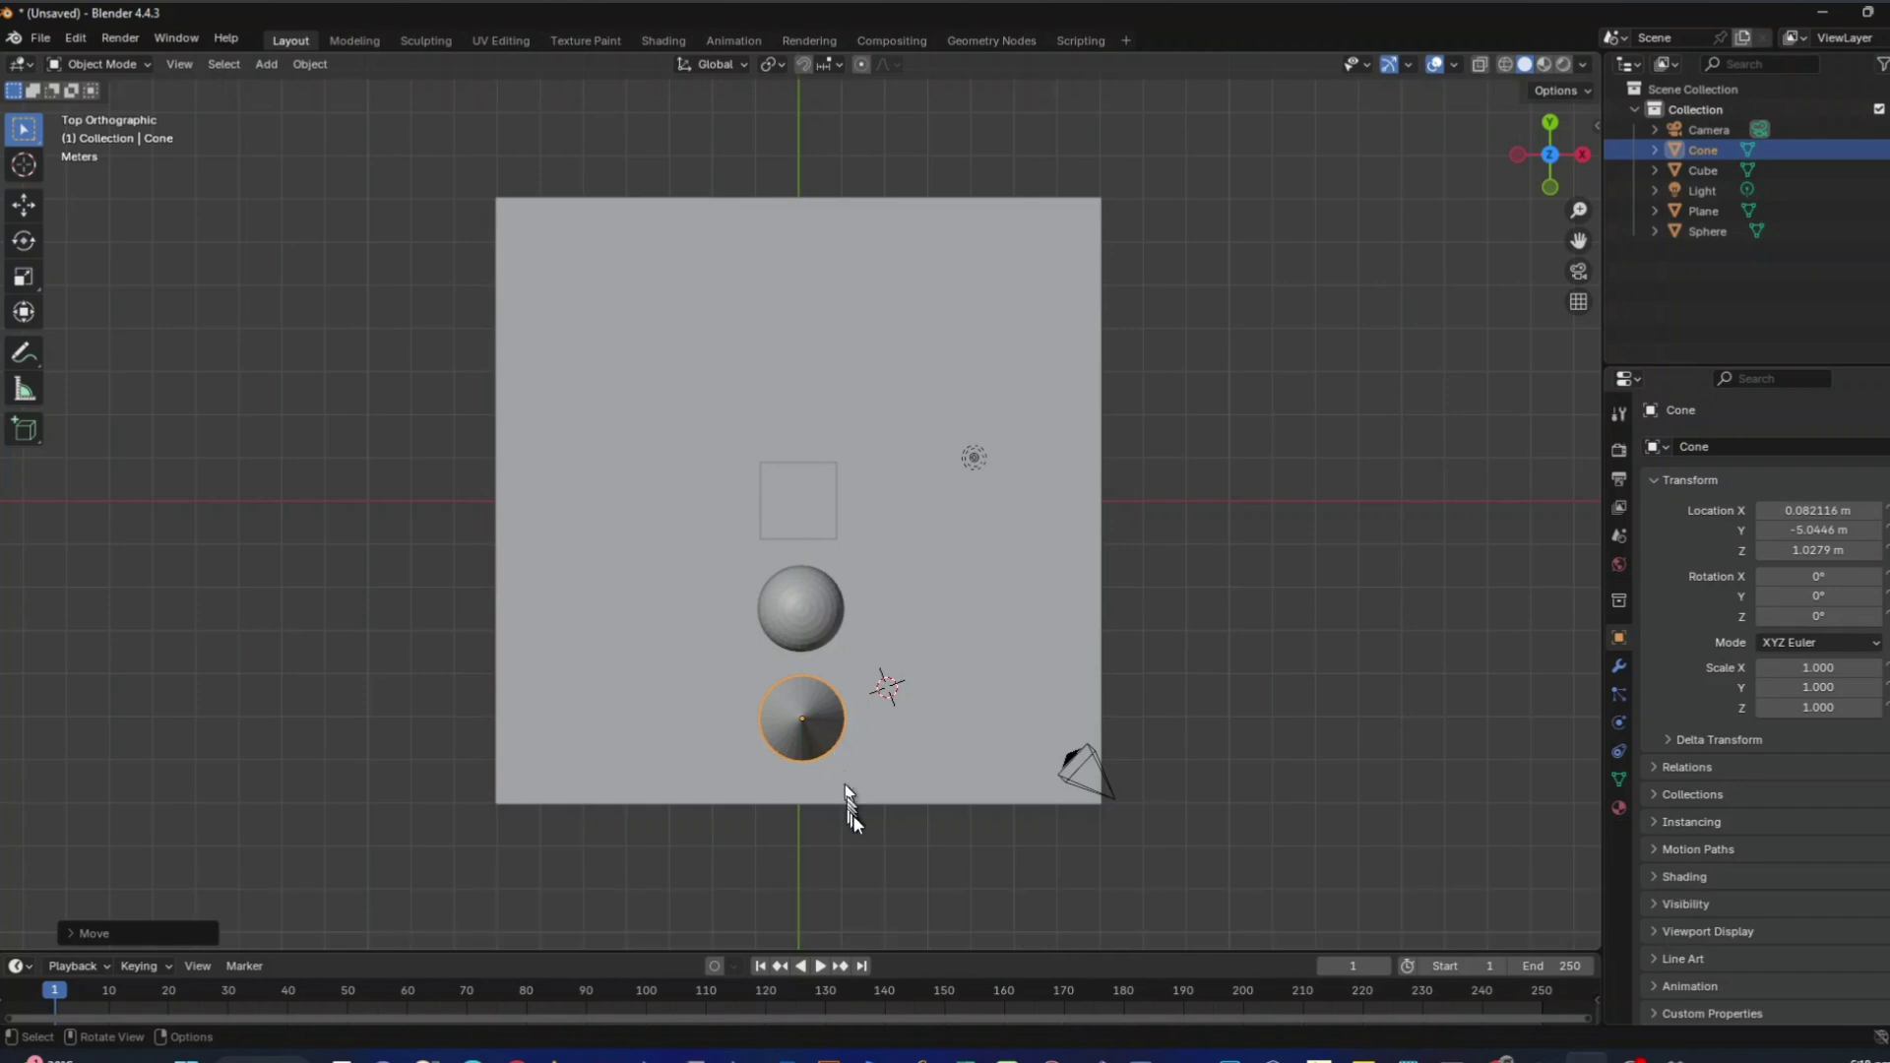
{"action": "middle_click_drag", "start_coordinate": [853, 813], "coordinate": [1123, 631]}
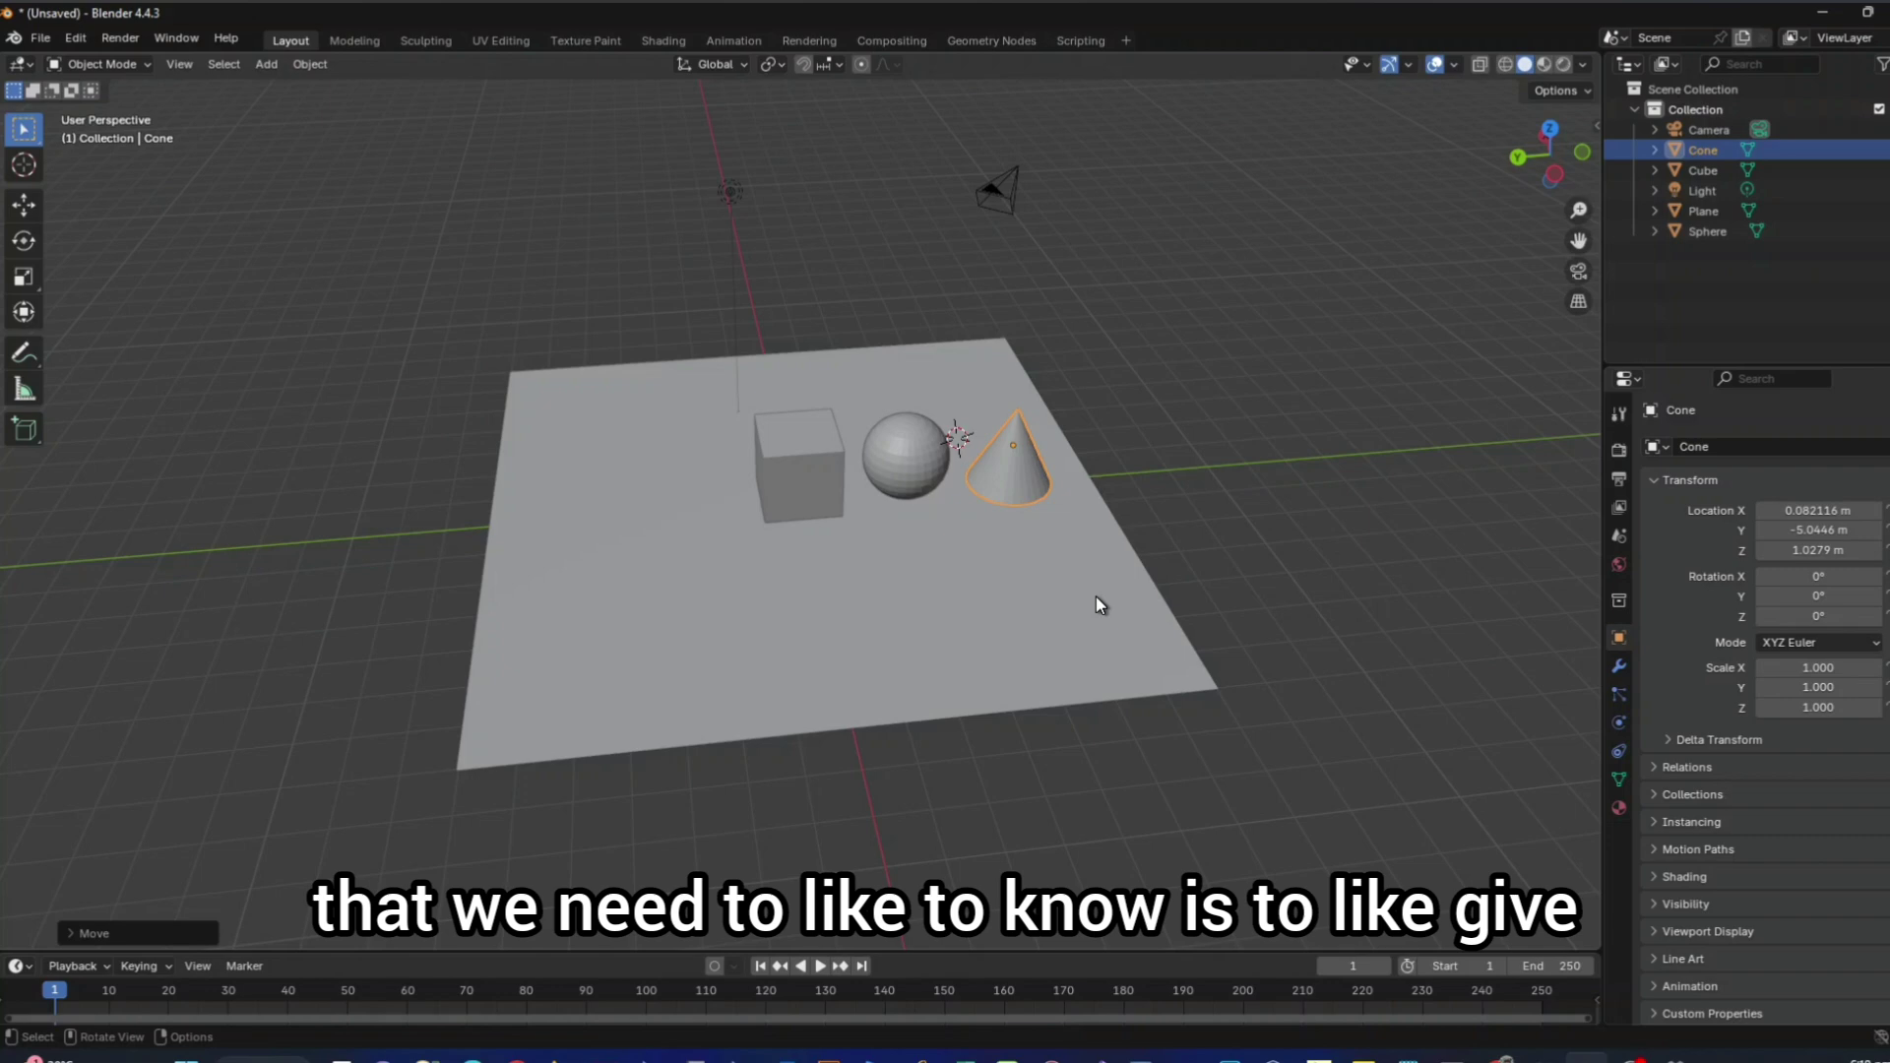
Step: Open the cube's material settings and switch the viewport to Material Preview shading
{"action": "middle_click_drag", "start_coordinate": [1095, 596], "coordinate": [798, 537]}
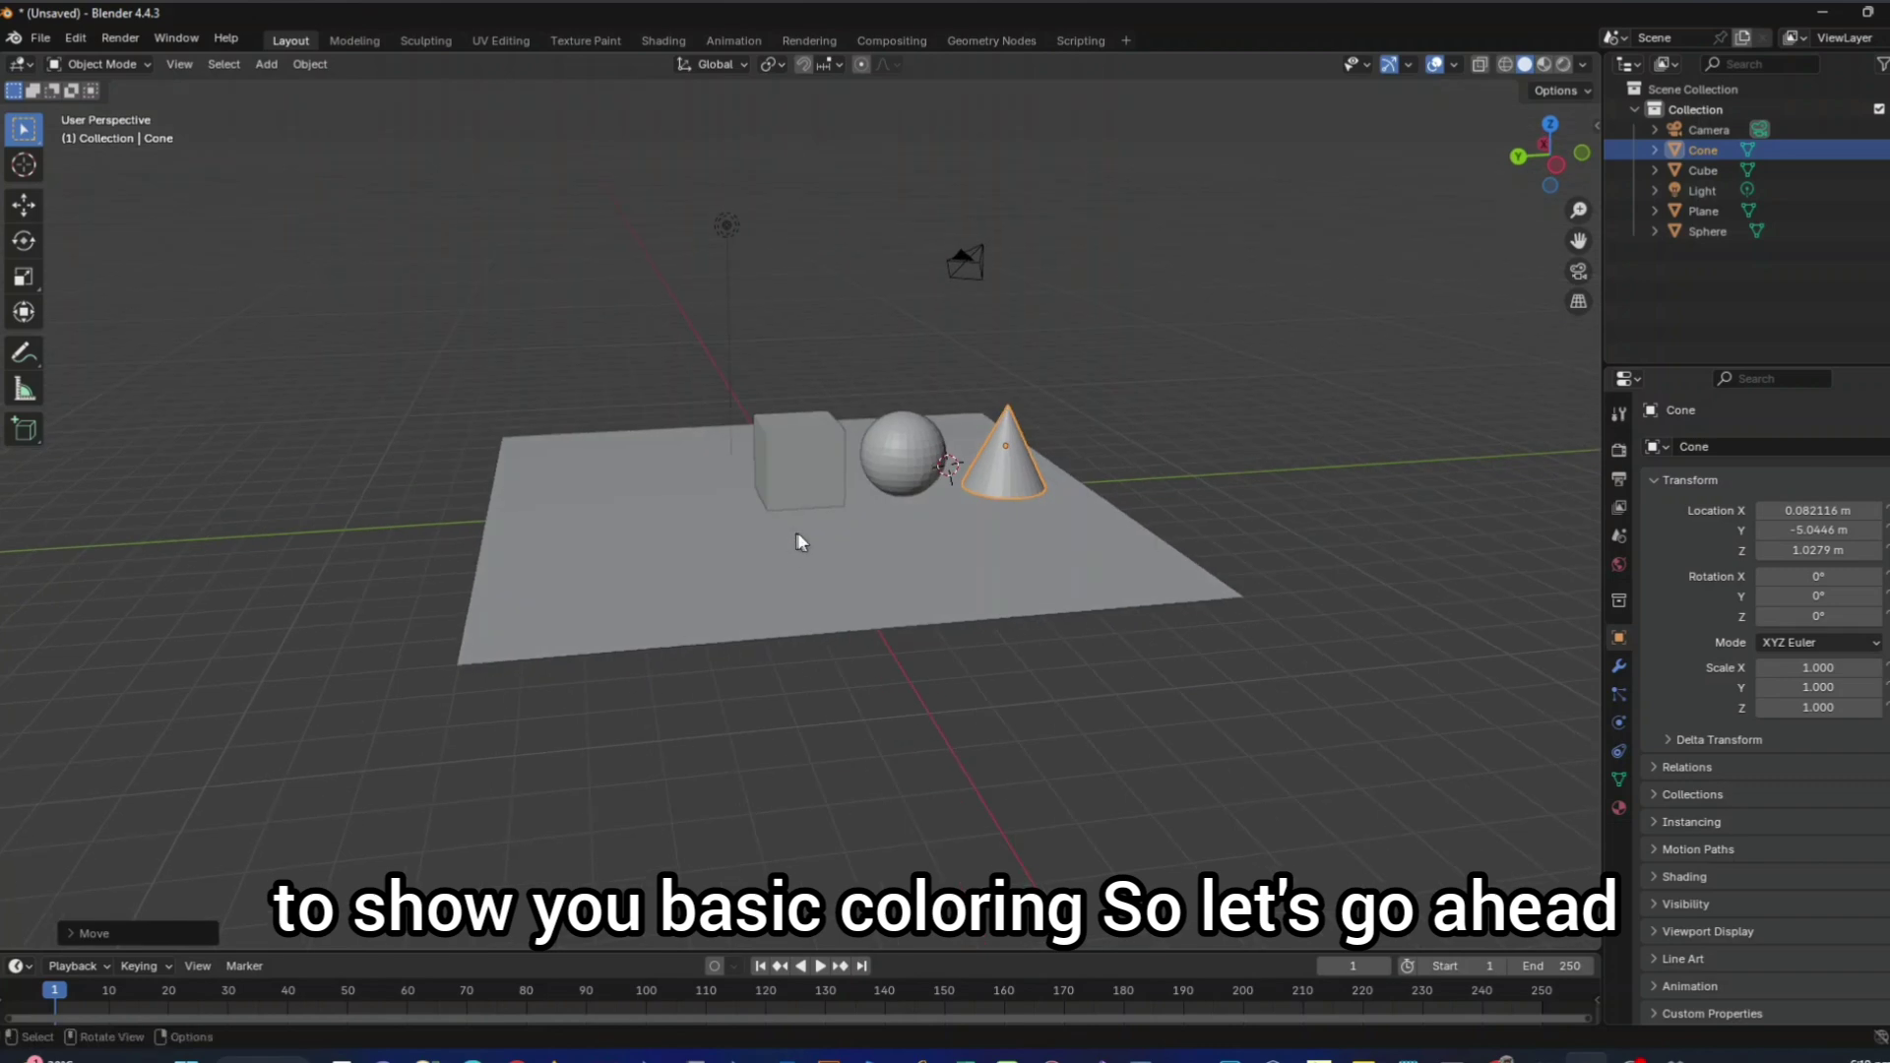
{"action": "middle_click_drag", "start_coordinate": [945, 543], "coordinate": [991, 561]}
{"action": "left_click", "coordinate": [809, 482]}
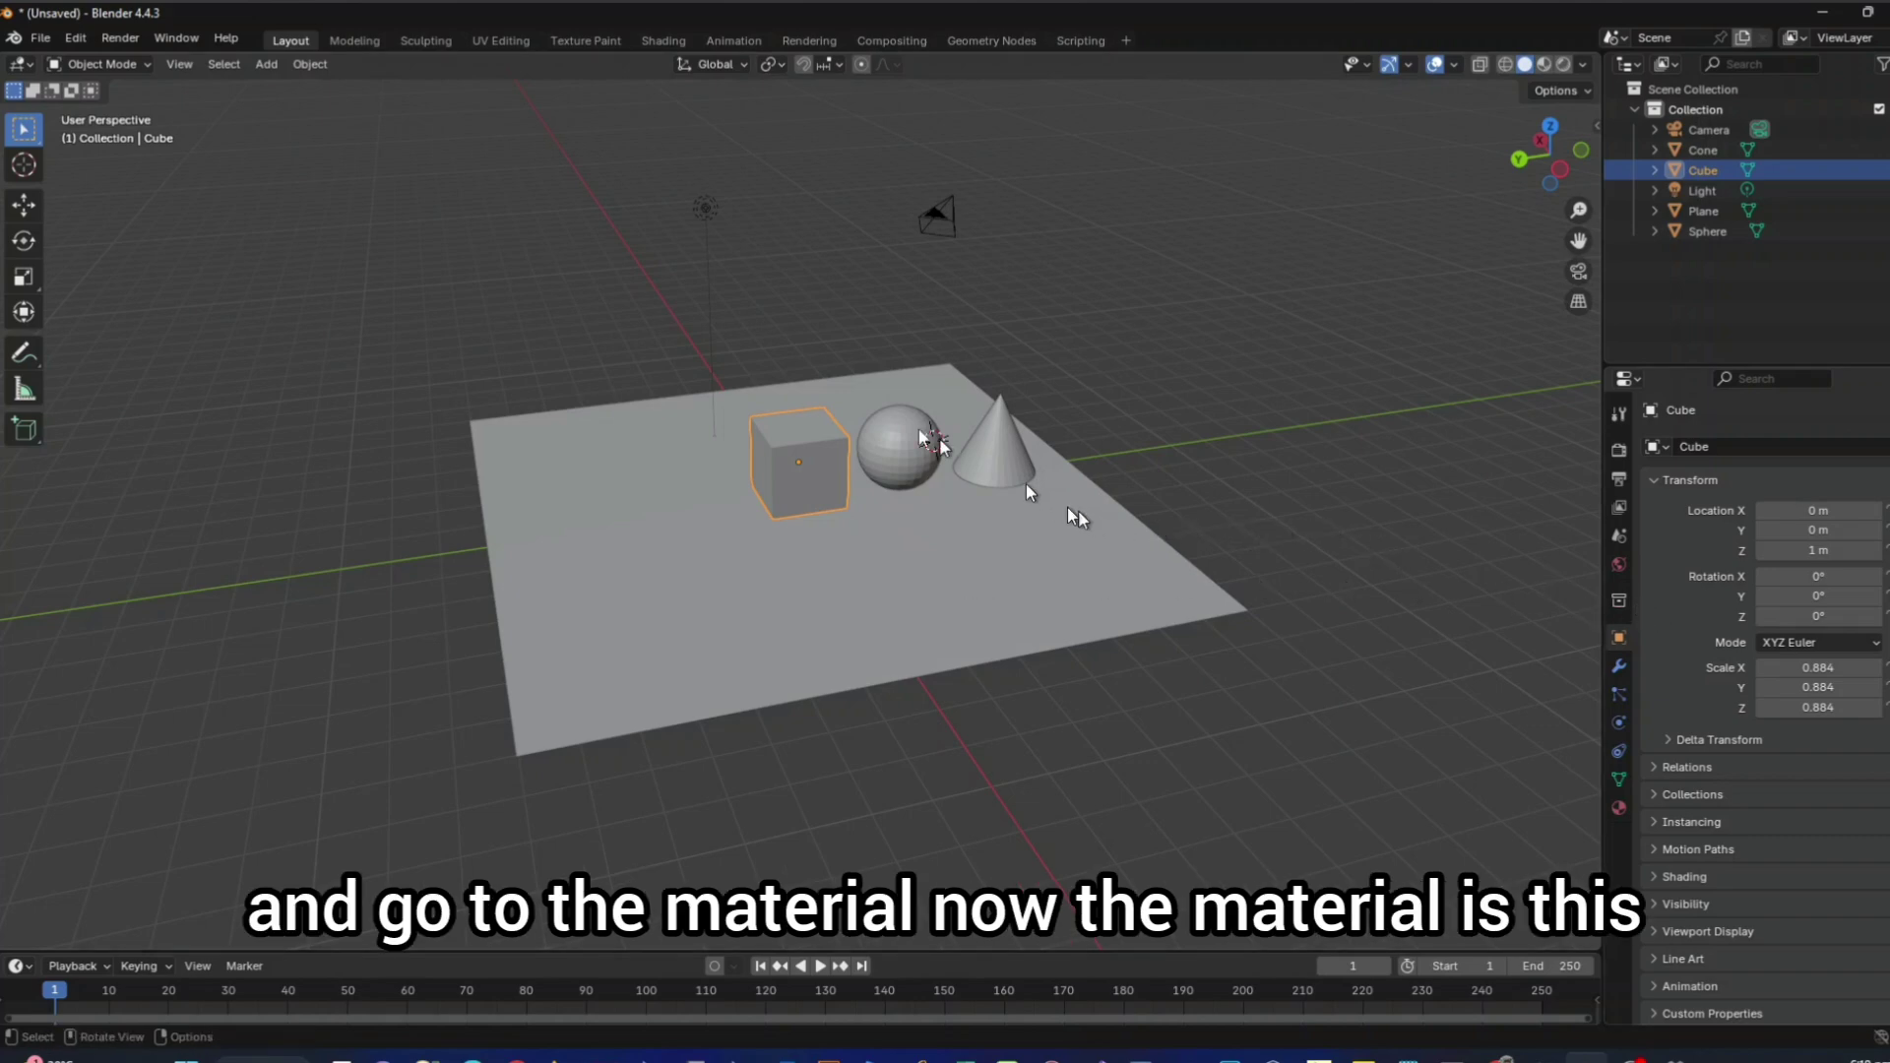
{"action": "left_click", "coordinate": [1623, 813]}
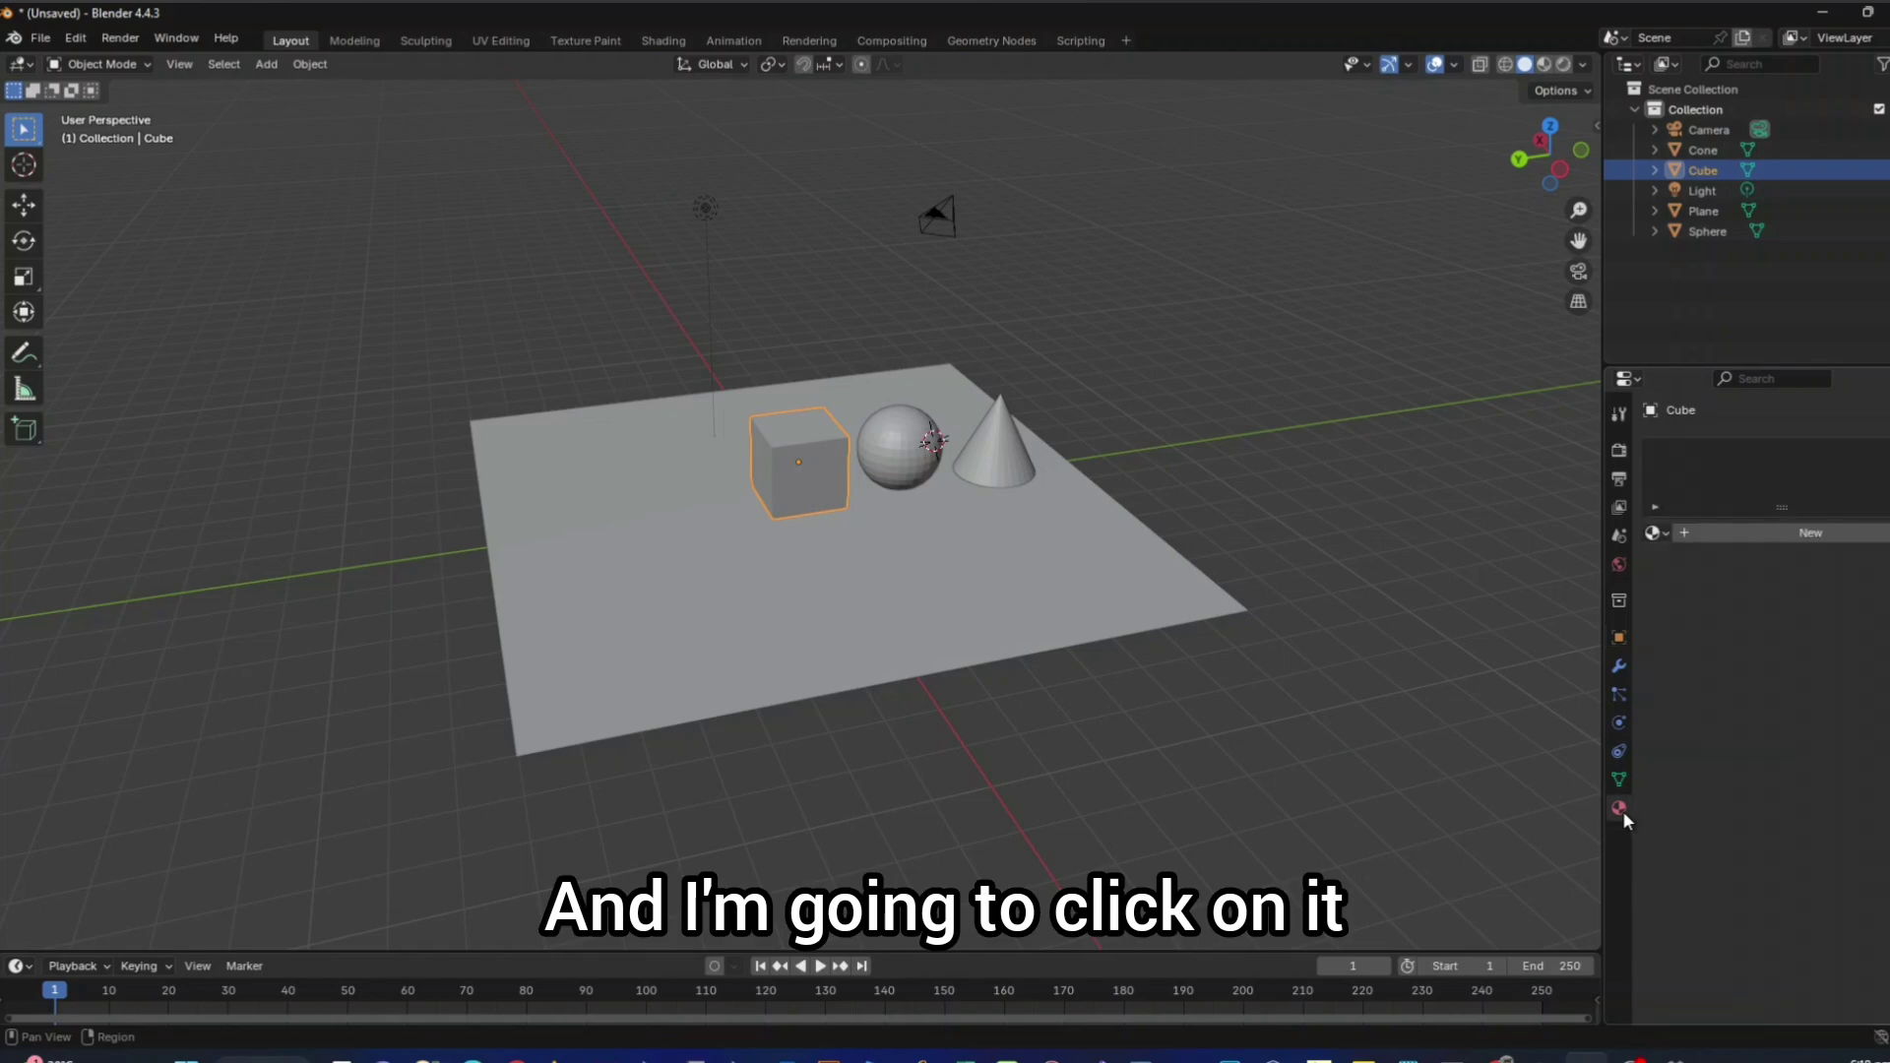
{"action": "left_click", "coordinate": [1546, 64]}
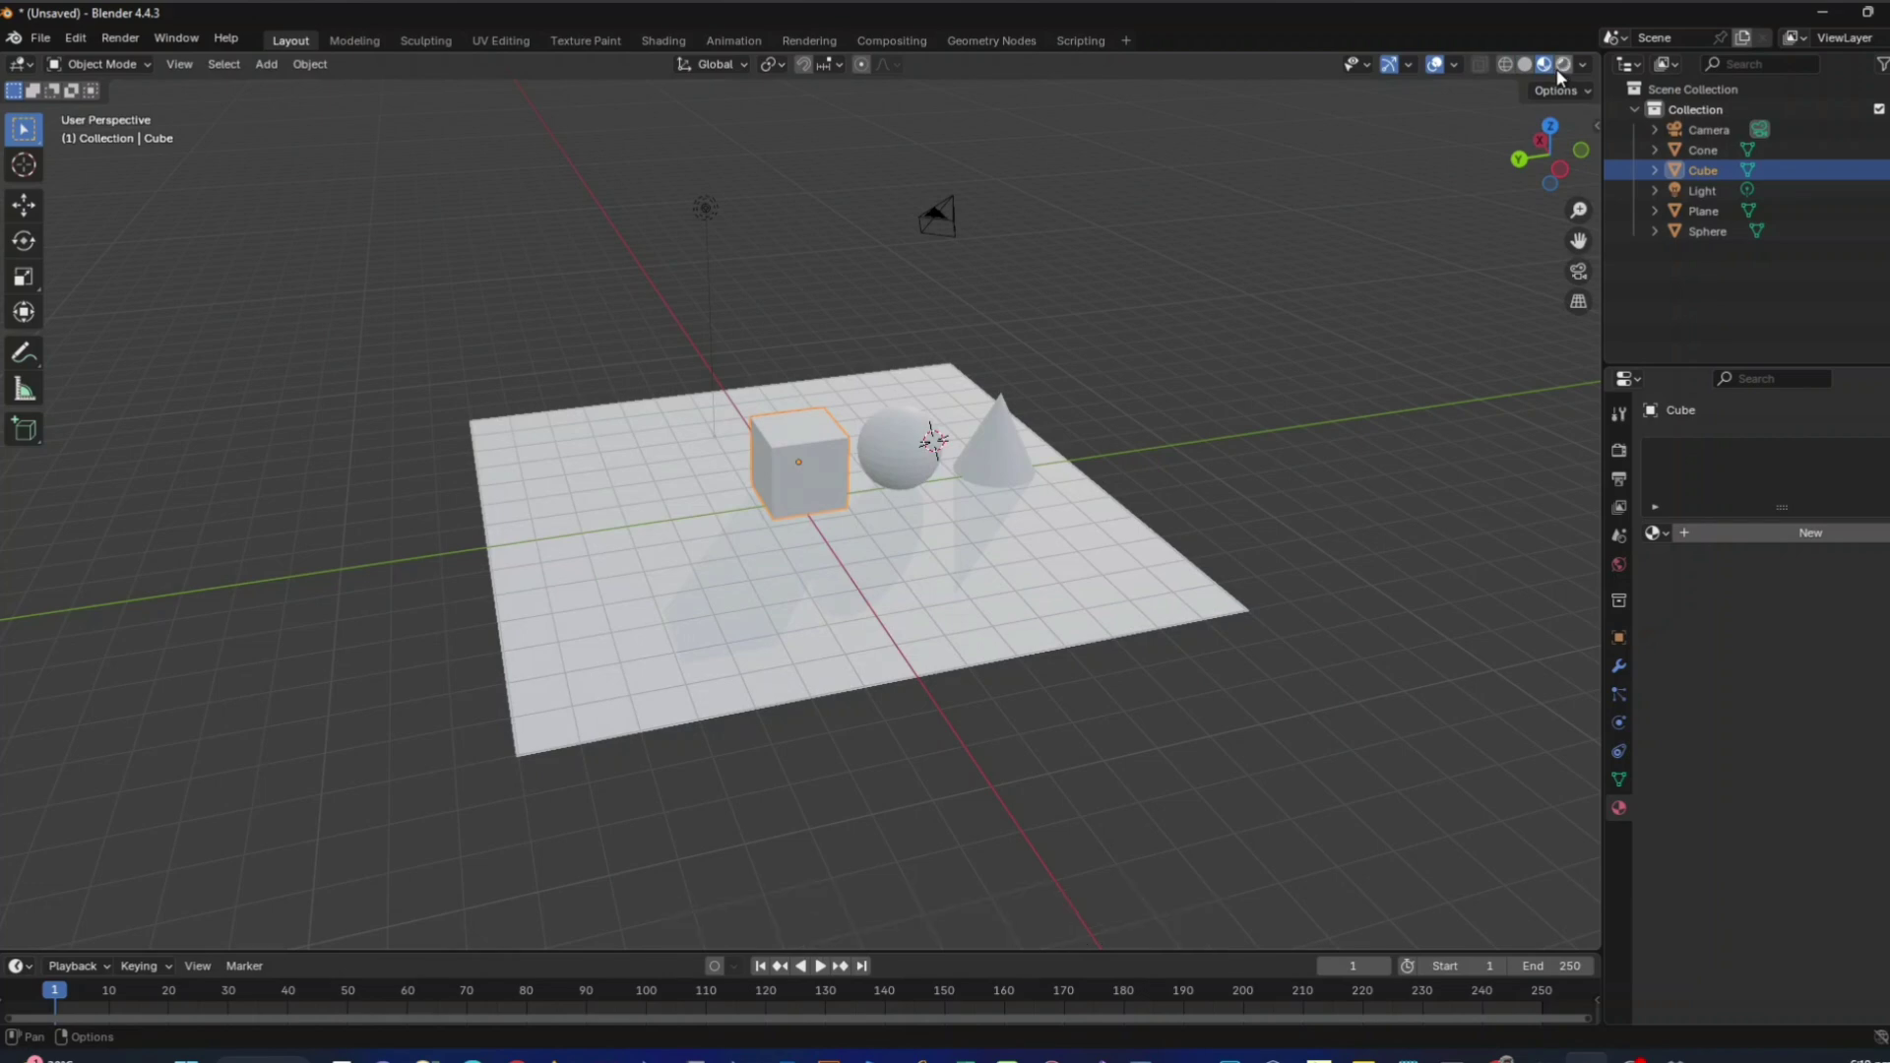
Step: Create a new material for the cube and set its base color to yellow
{"action": "left_click", "coordinate": [1837, 545]}
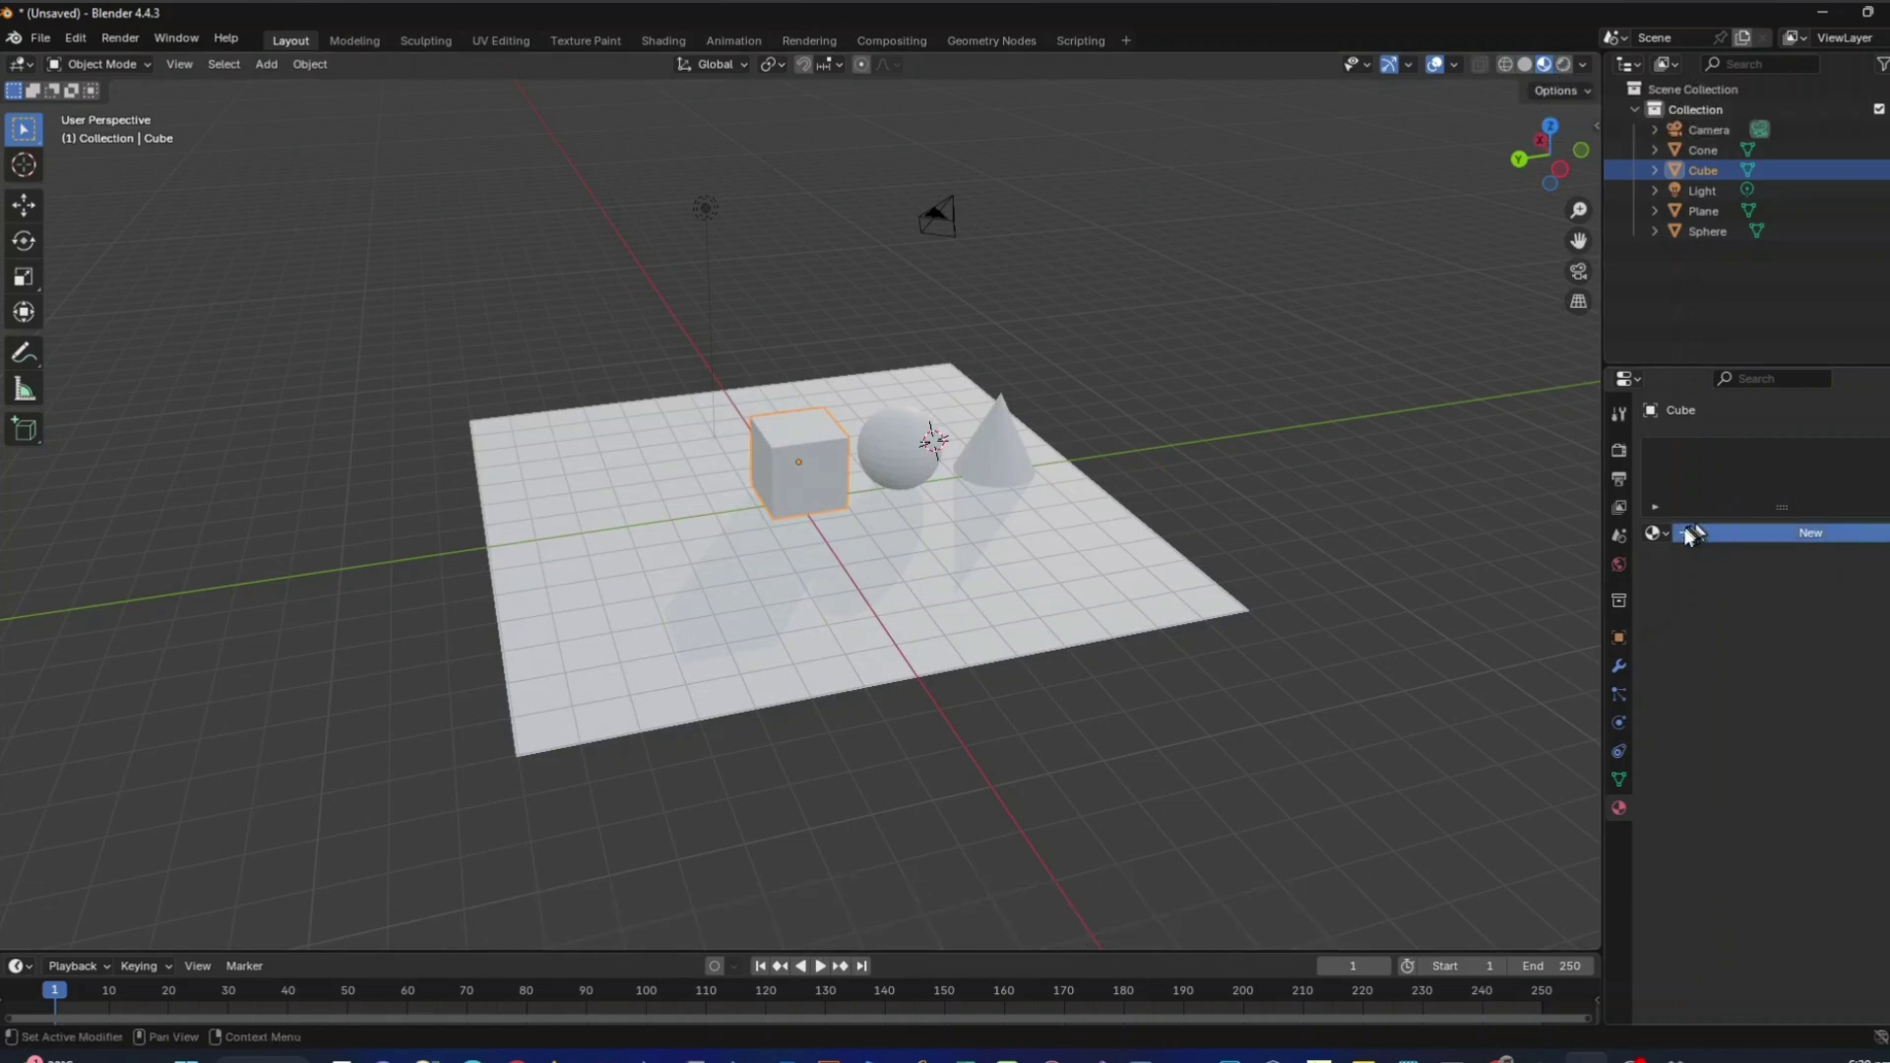
{"action": "left_click", "coordinate": [1665, 535]}
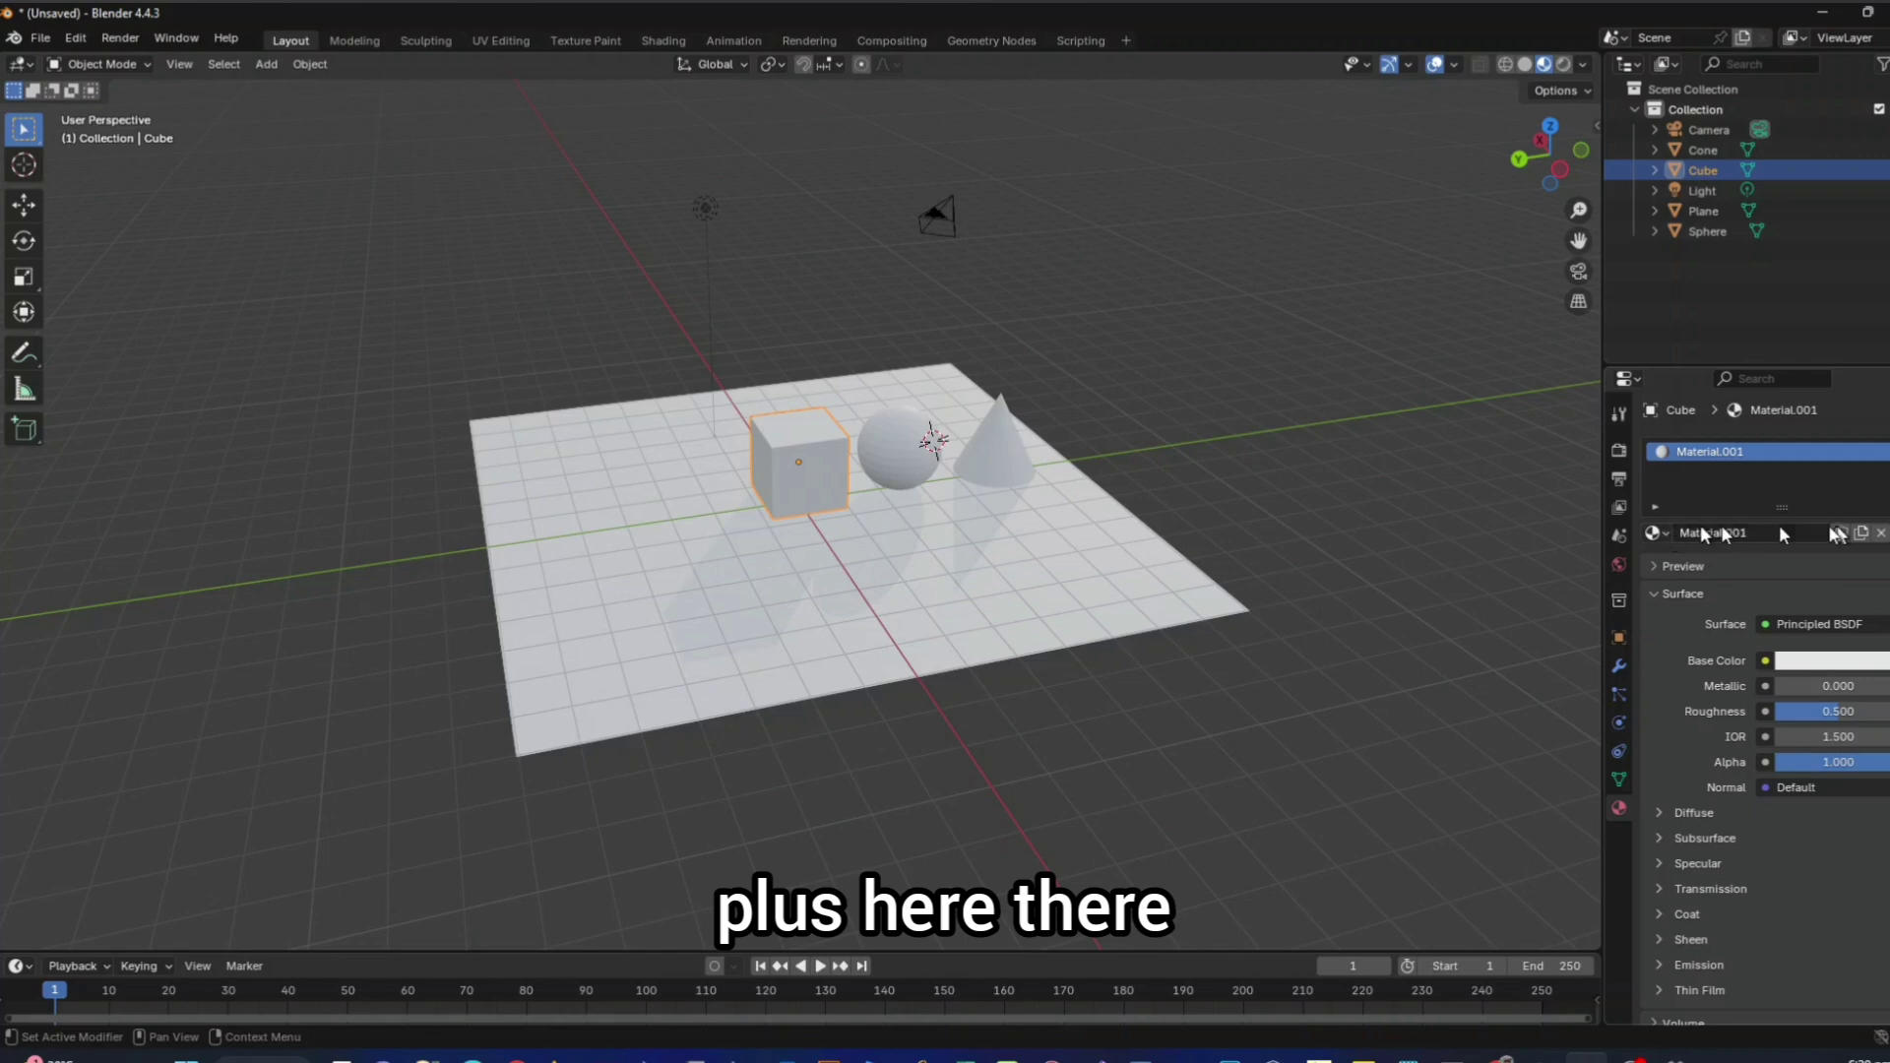
{"action": "left_click", "coordinate": [1812, 666]}
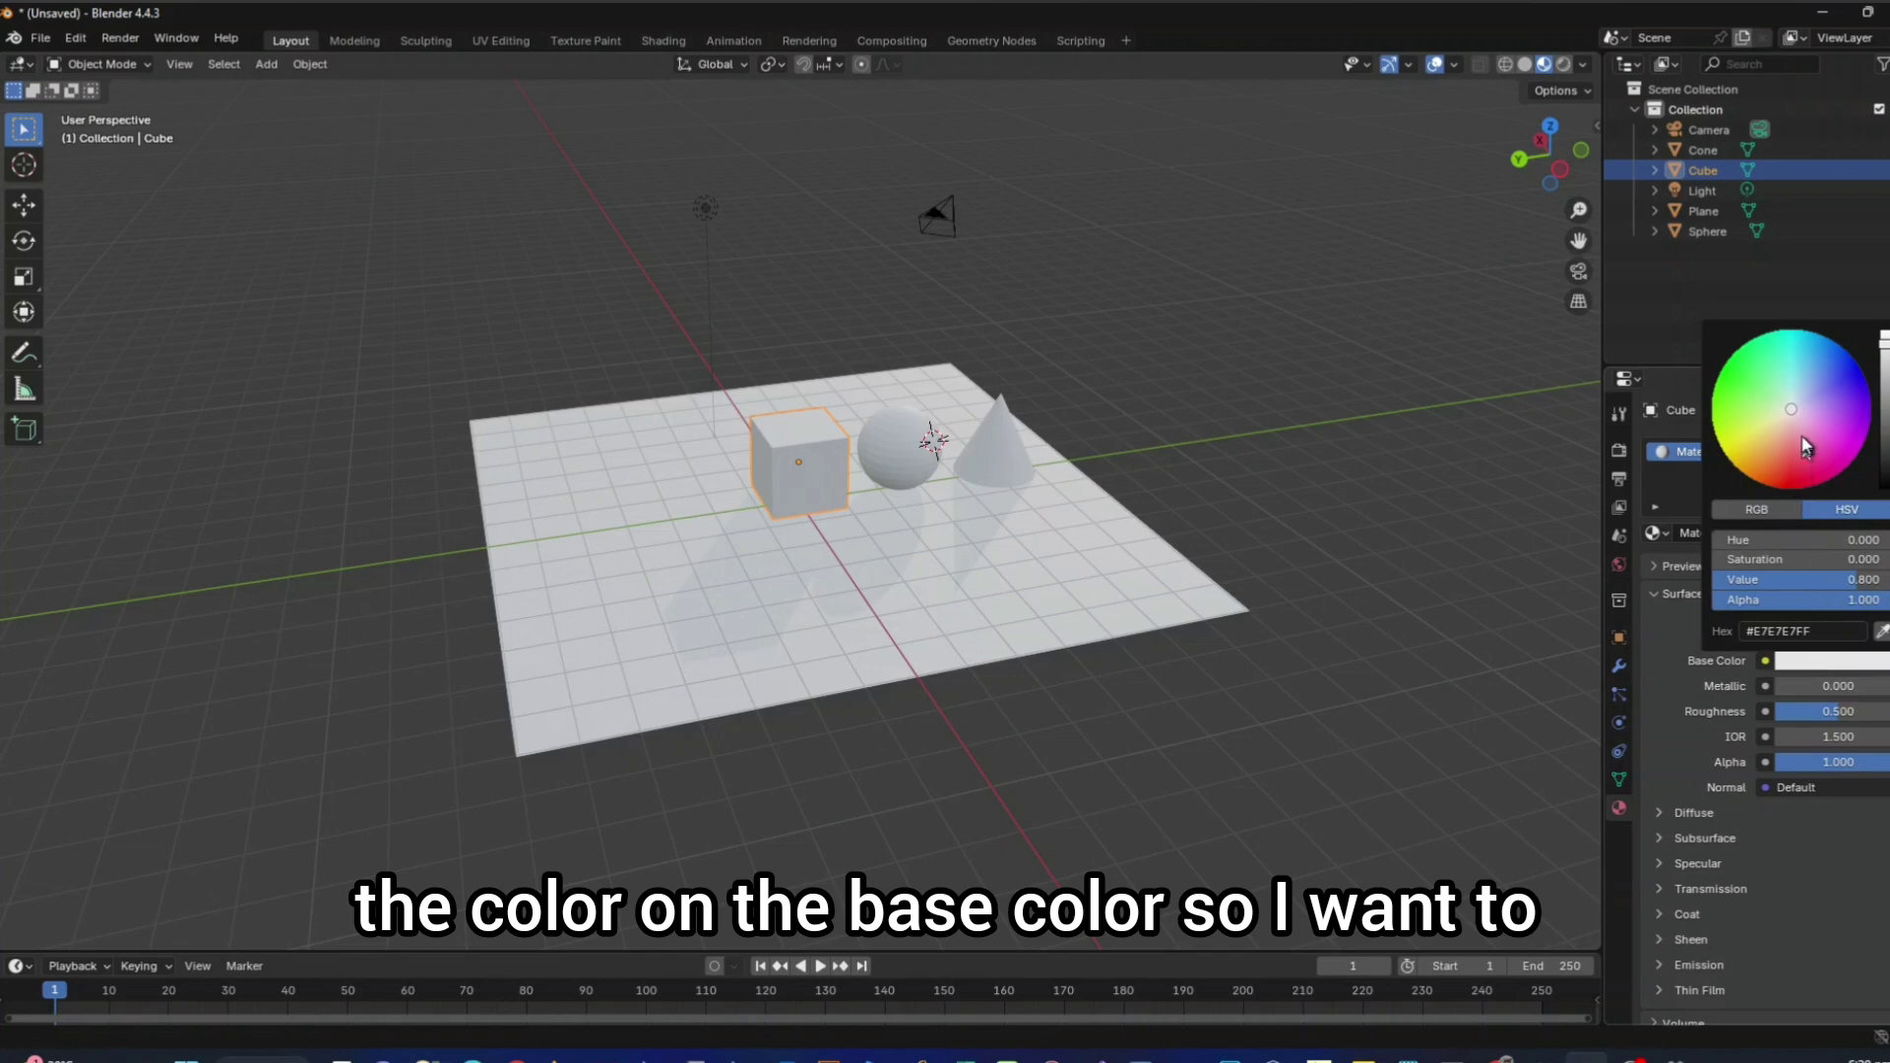
{"action": "left_click_drag", "start_coordinate": [1764, 427], "coordinate": [1734, 454]}
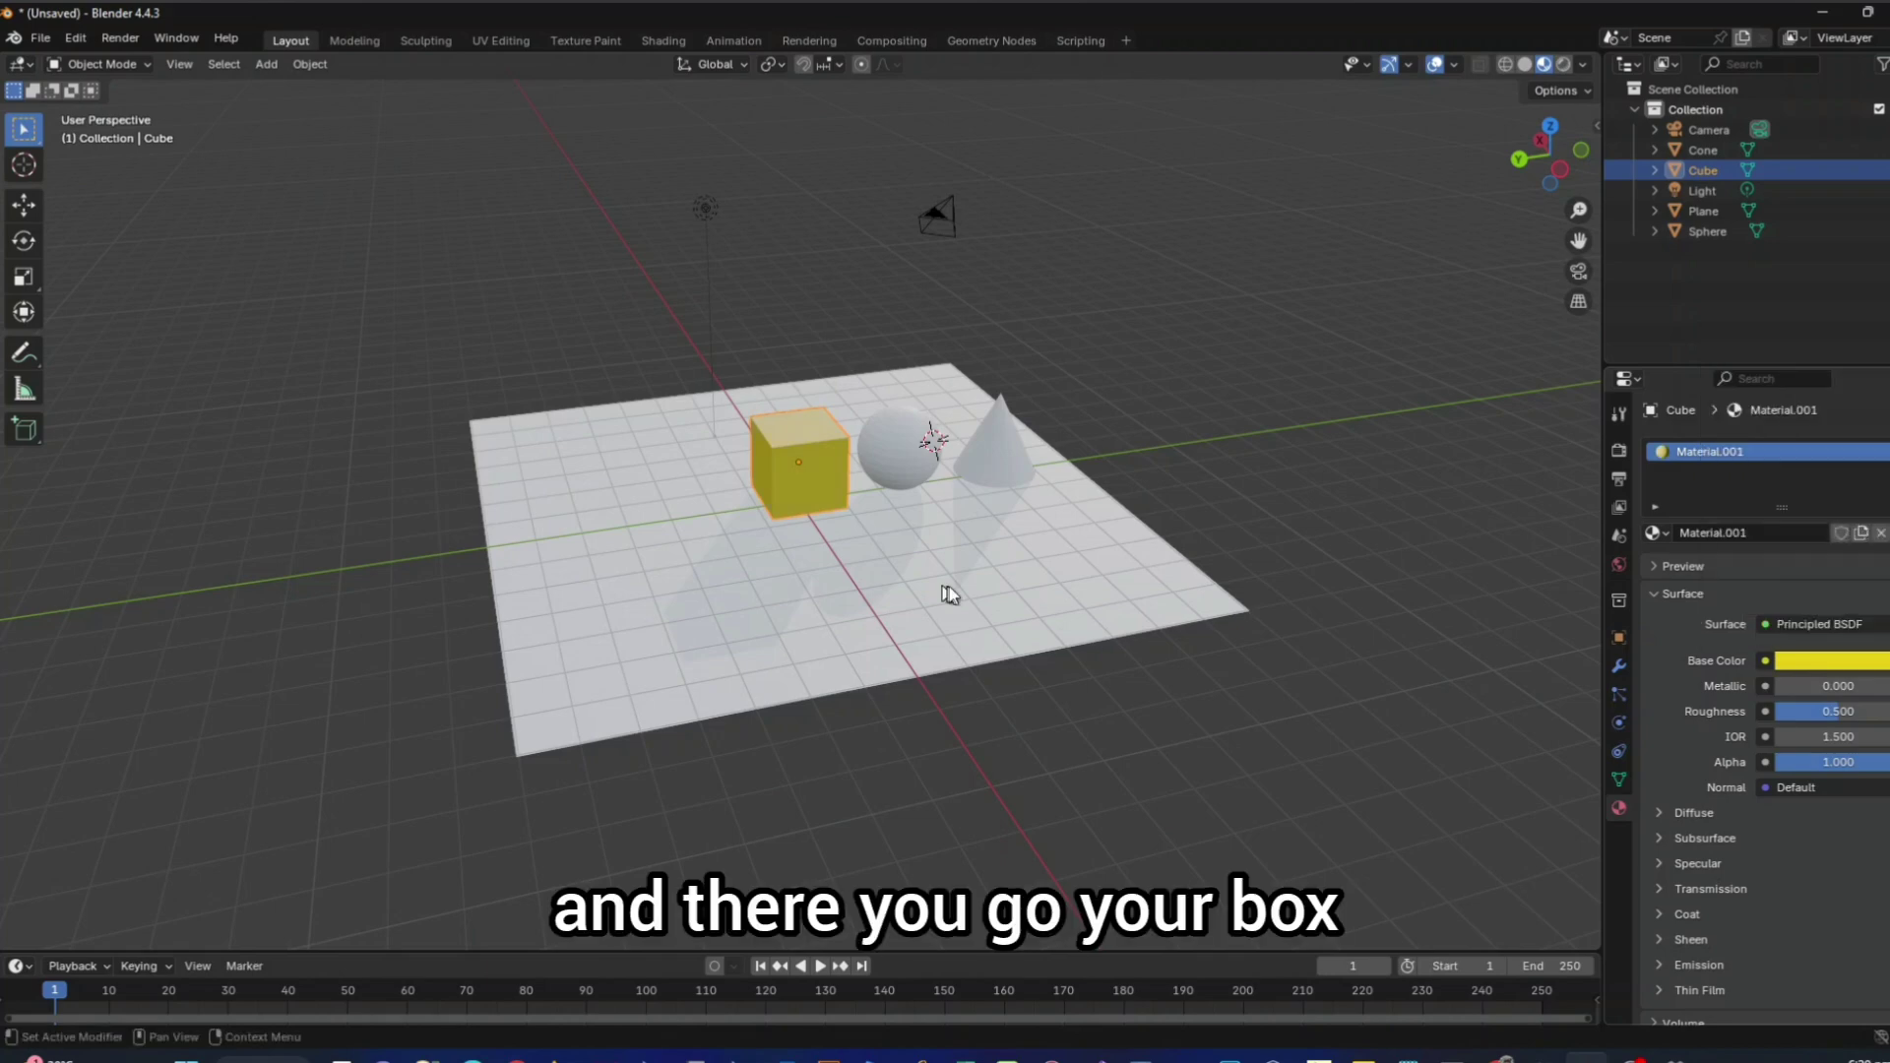
Step: Give the sphere a new material with a red base color
{"action": "middle_click_drag", "start_coordinate": [948, 594], "coordinate": [982, 640]}
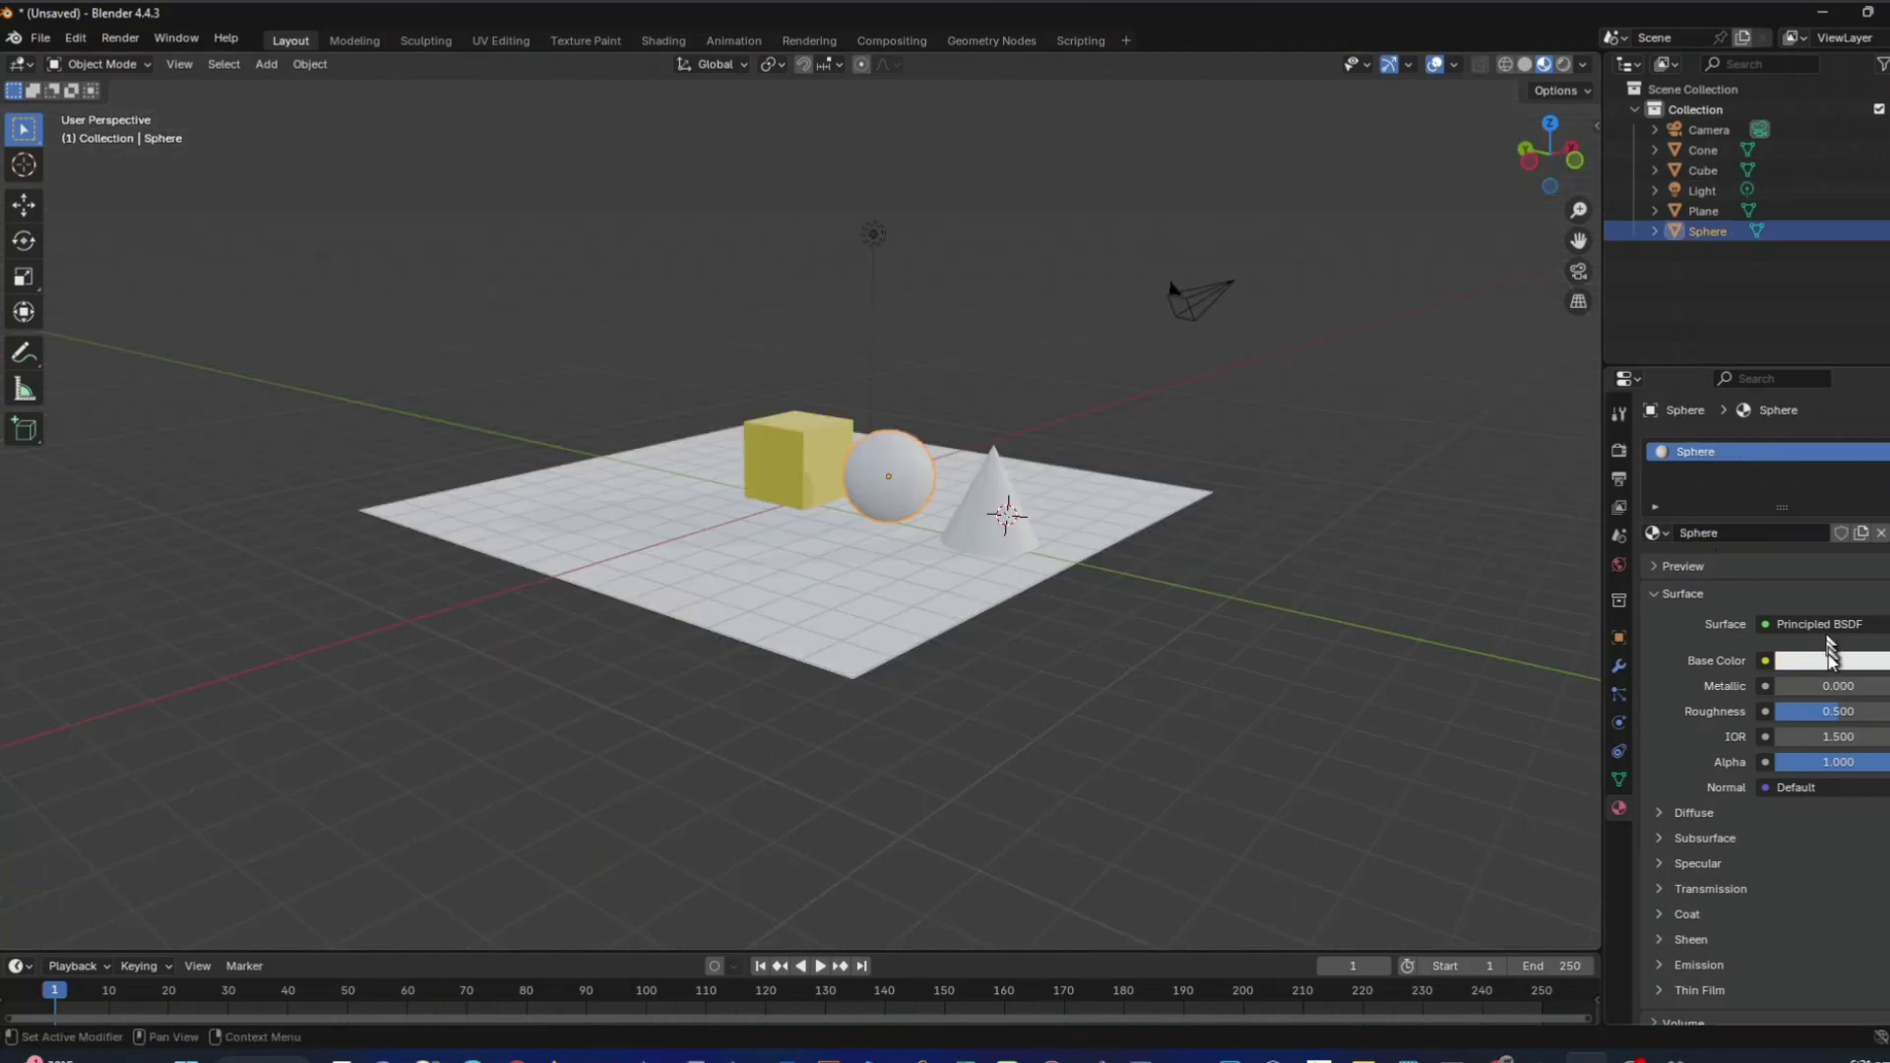
{"action": "left_click", "coordinate": [1831, 661]}
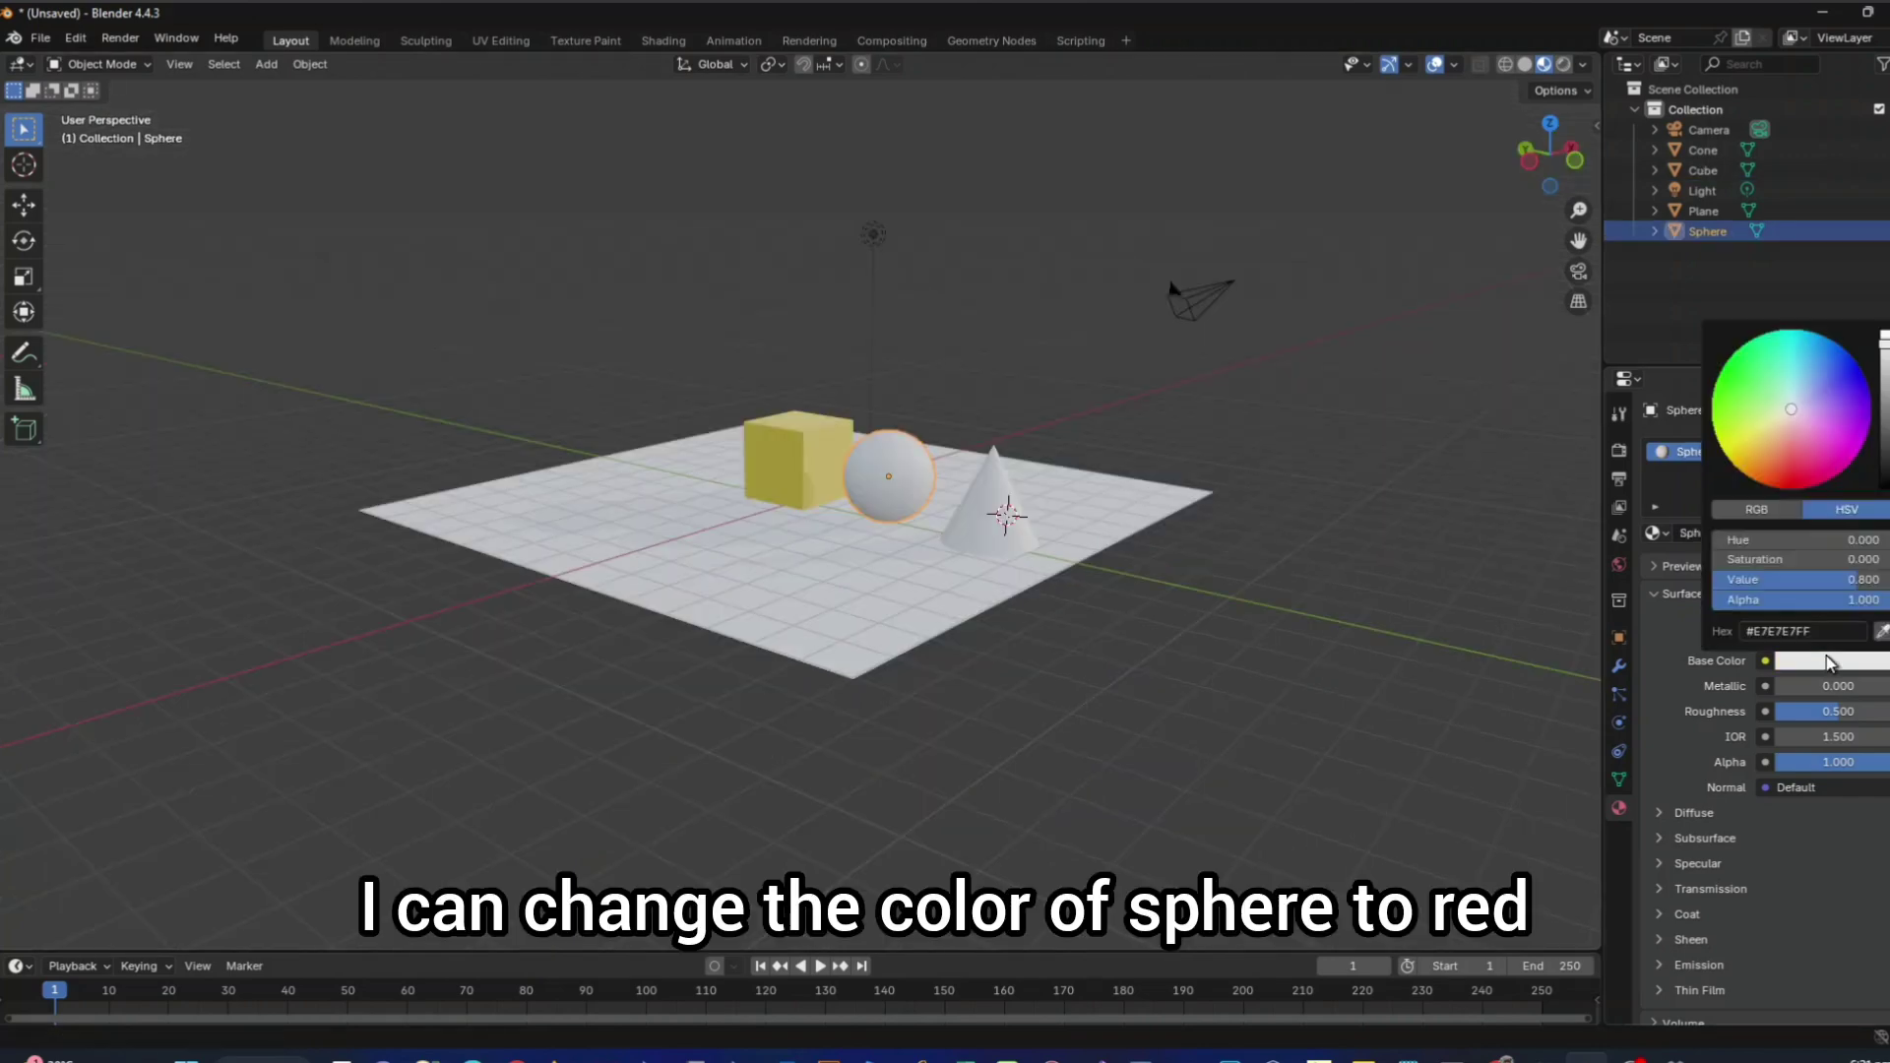
{"action": "left_click", "coordinate": [1837, 433]}
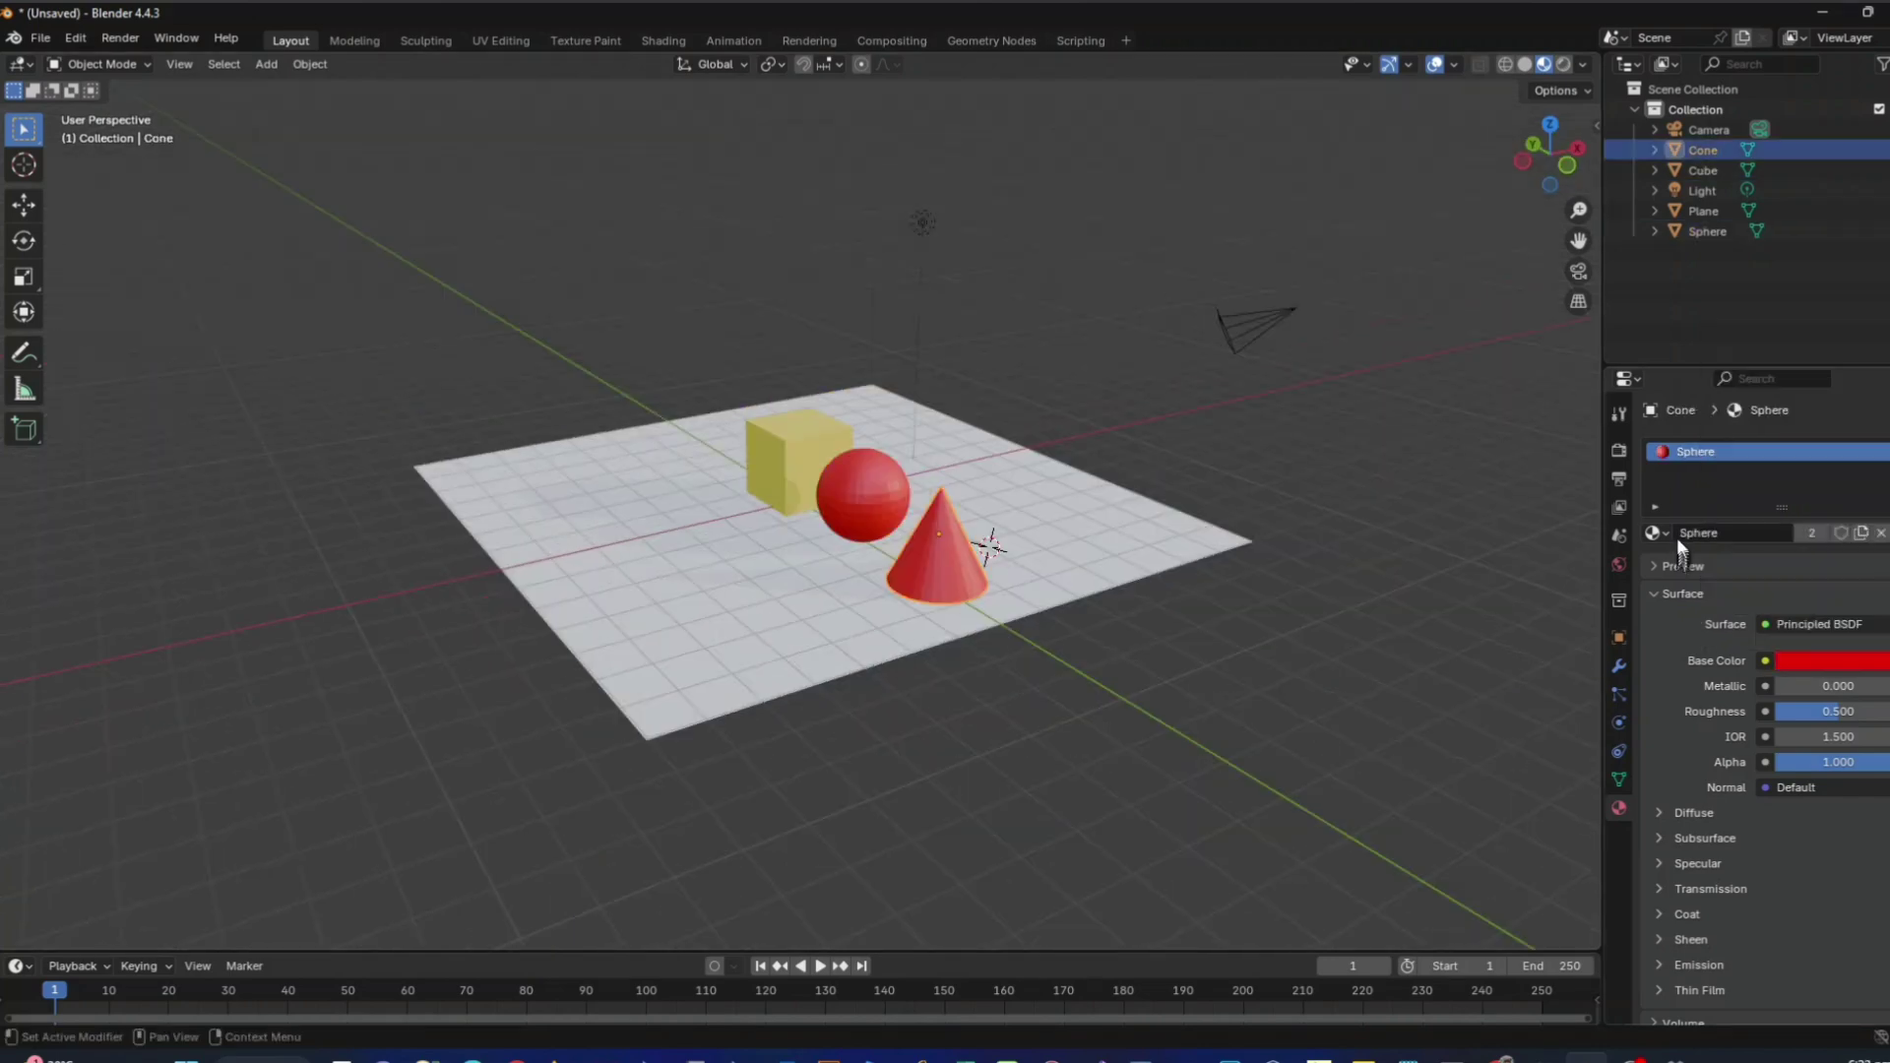
Step: Try the existing Material and Sphere materials on the cone, ending with its own blue Cone material
{"action": "left_click", "coordinate": [1653, 533]}
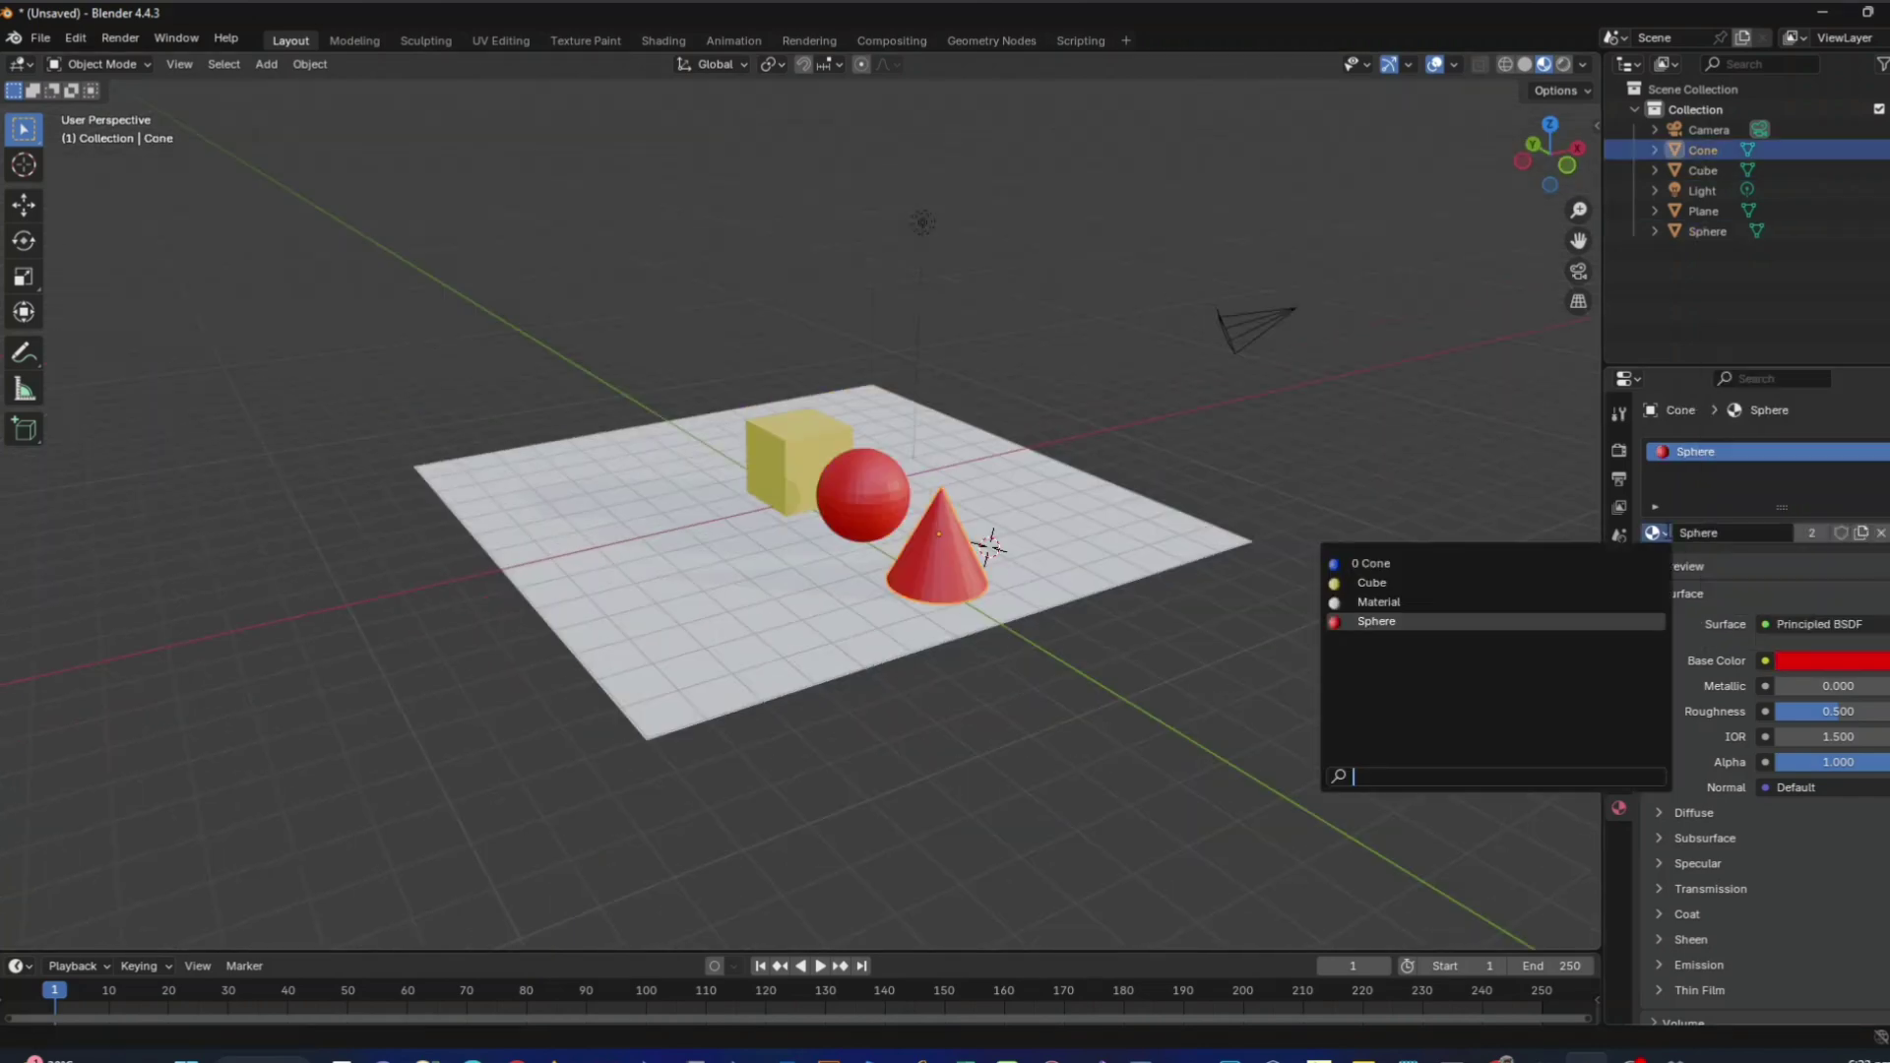
{"action": "left_click", "coordinate": [1428, 601]}
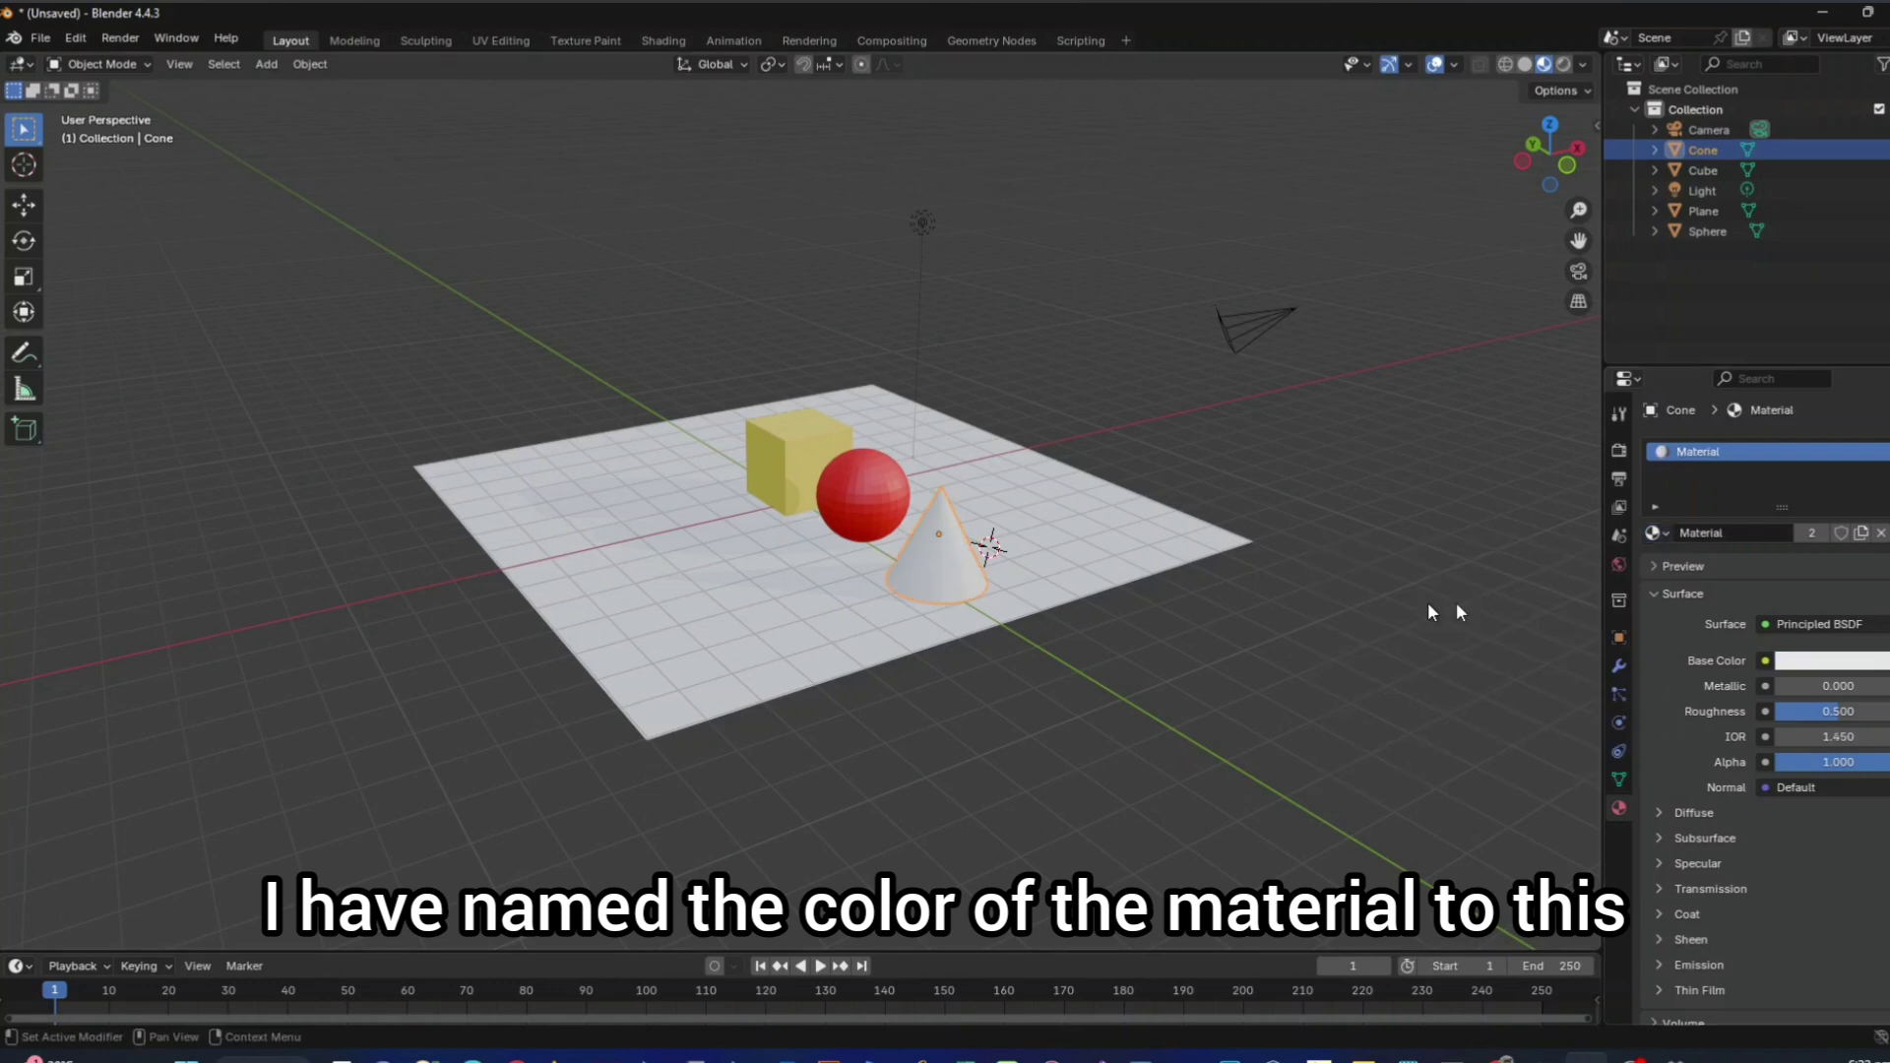
{"action": "left_click", "coordinate": [1655, 533]}
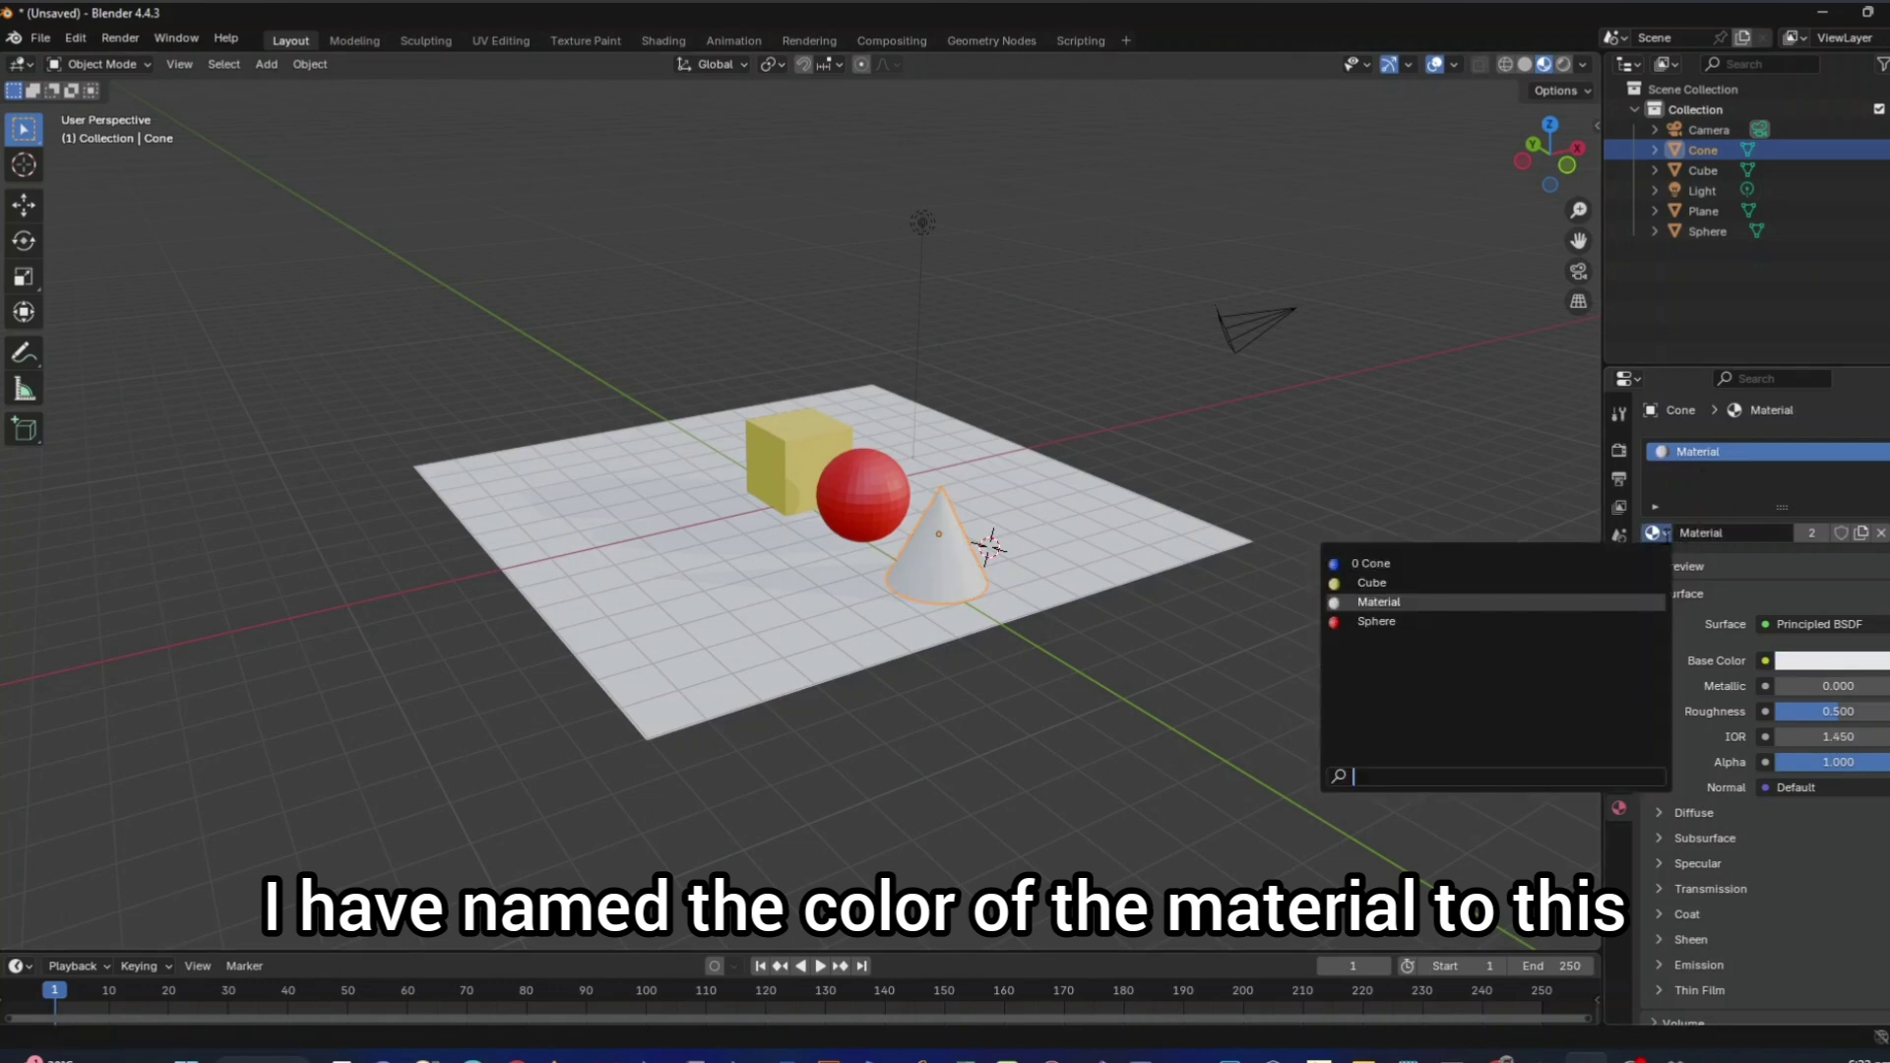
{"action": "left_click", "coordinate": [1427, 622]}
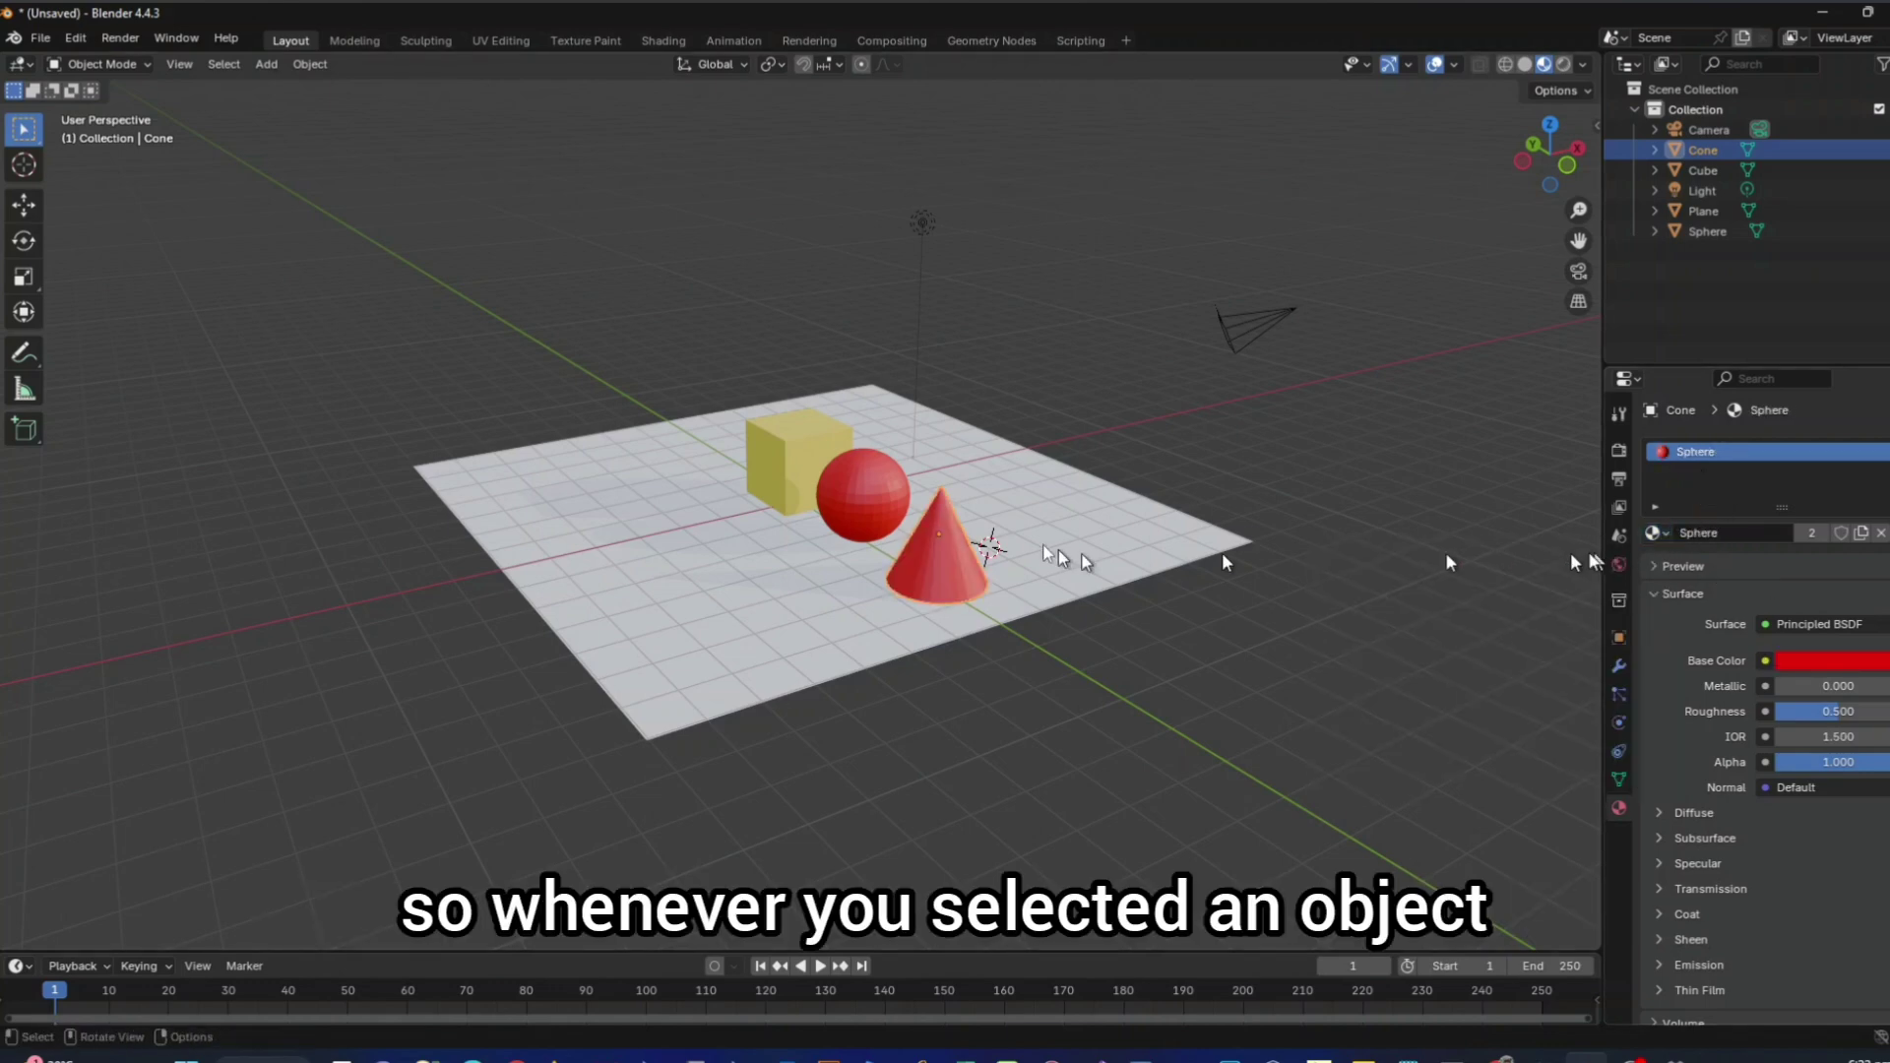
{"action": "left_click", "coordinate": [1656, 532]}
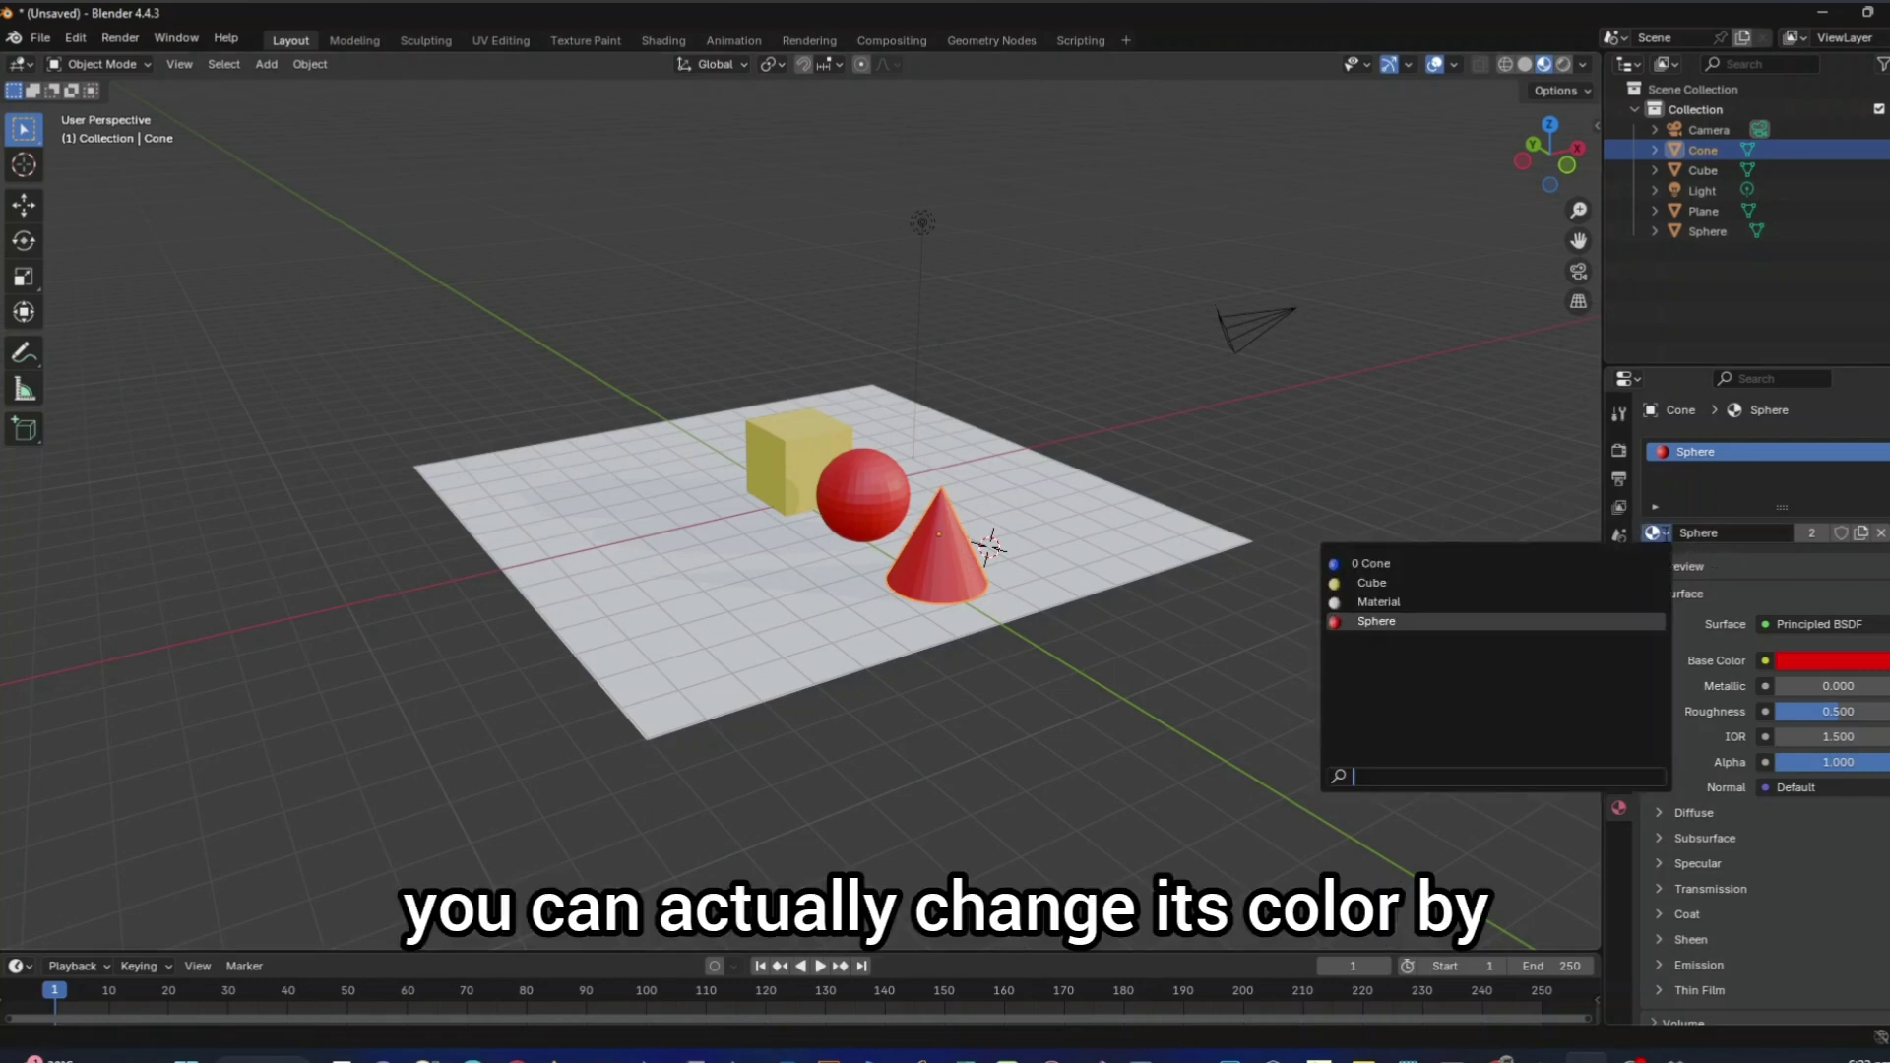
{"action": "left_click", "coordinate": [1405, 563]}
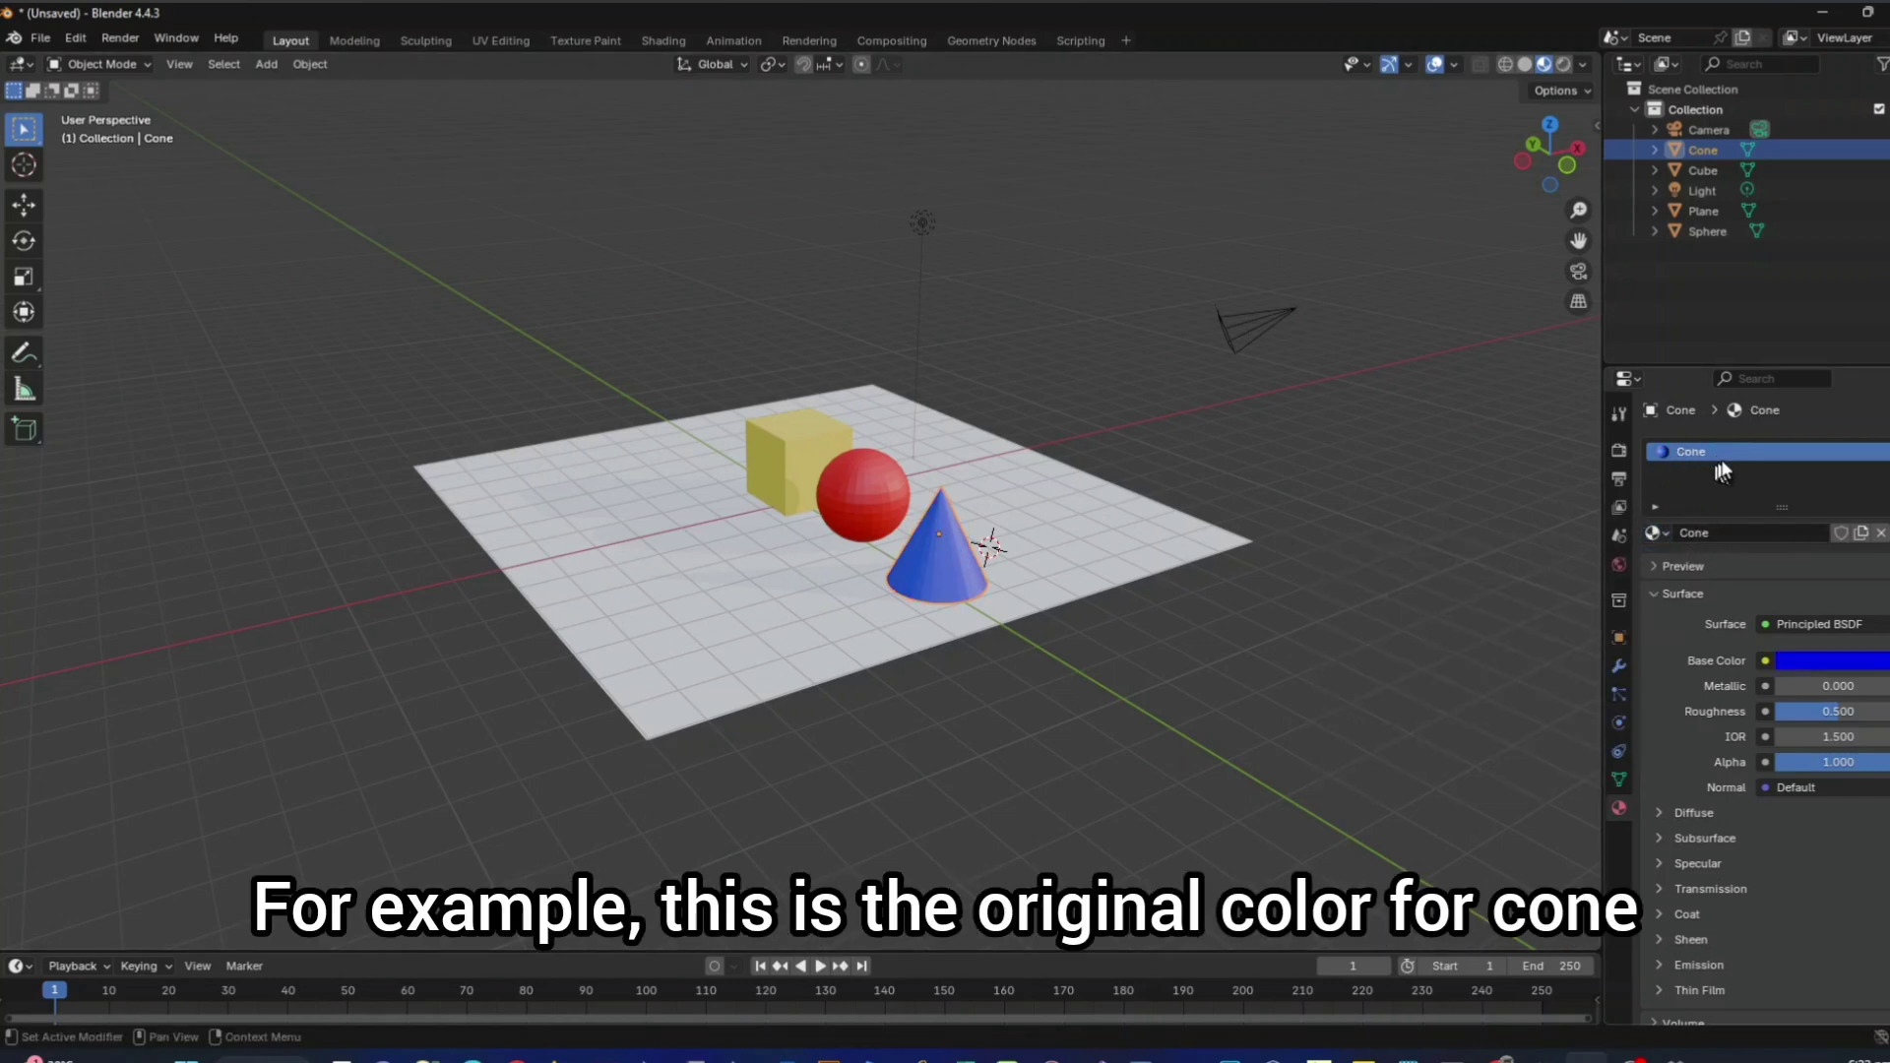
Step: Try the existing Sphere, Material and Cube materials on the cone one after another
{"action": "left_click", "coordinate": [1656, 533]}
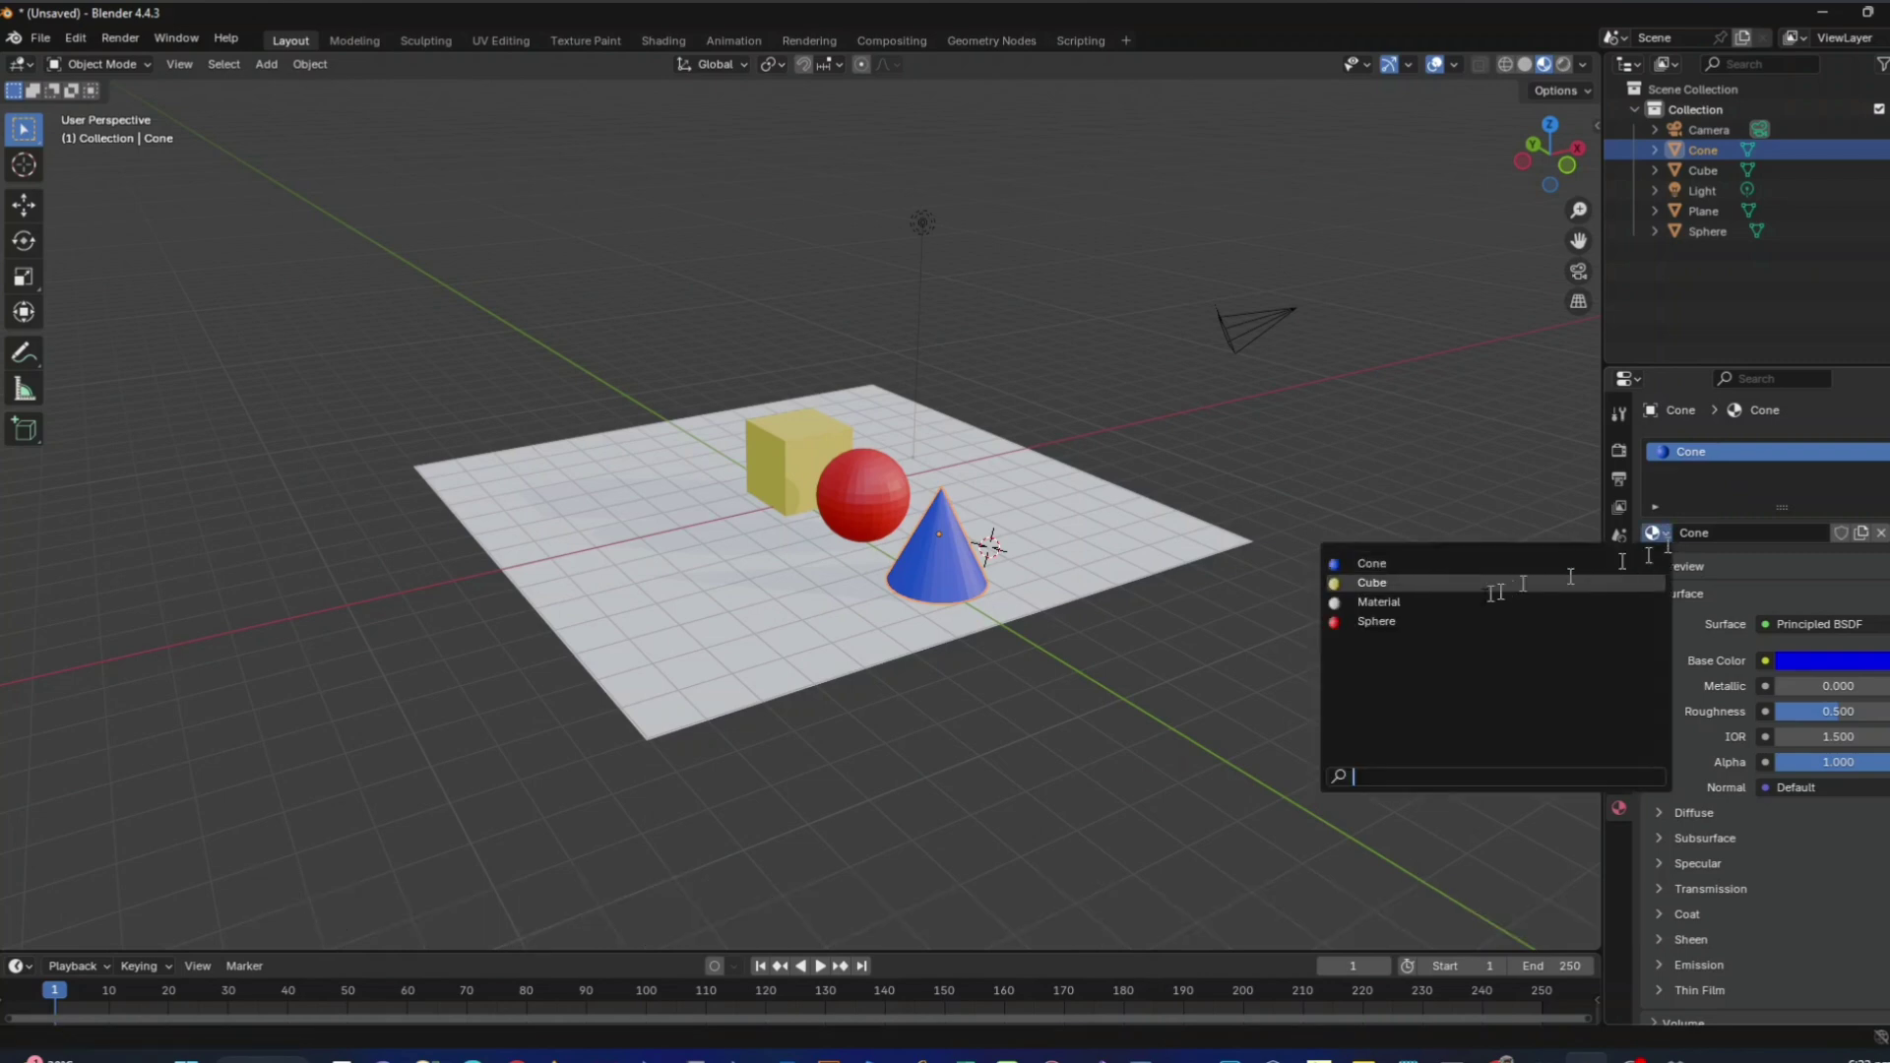
{"action": "left_click", "coordinate": [1415, 622]}
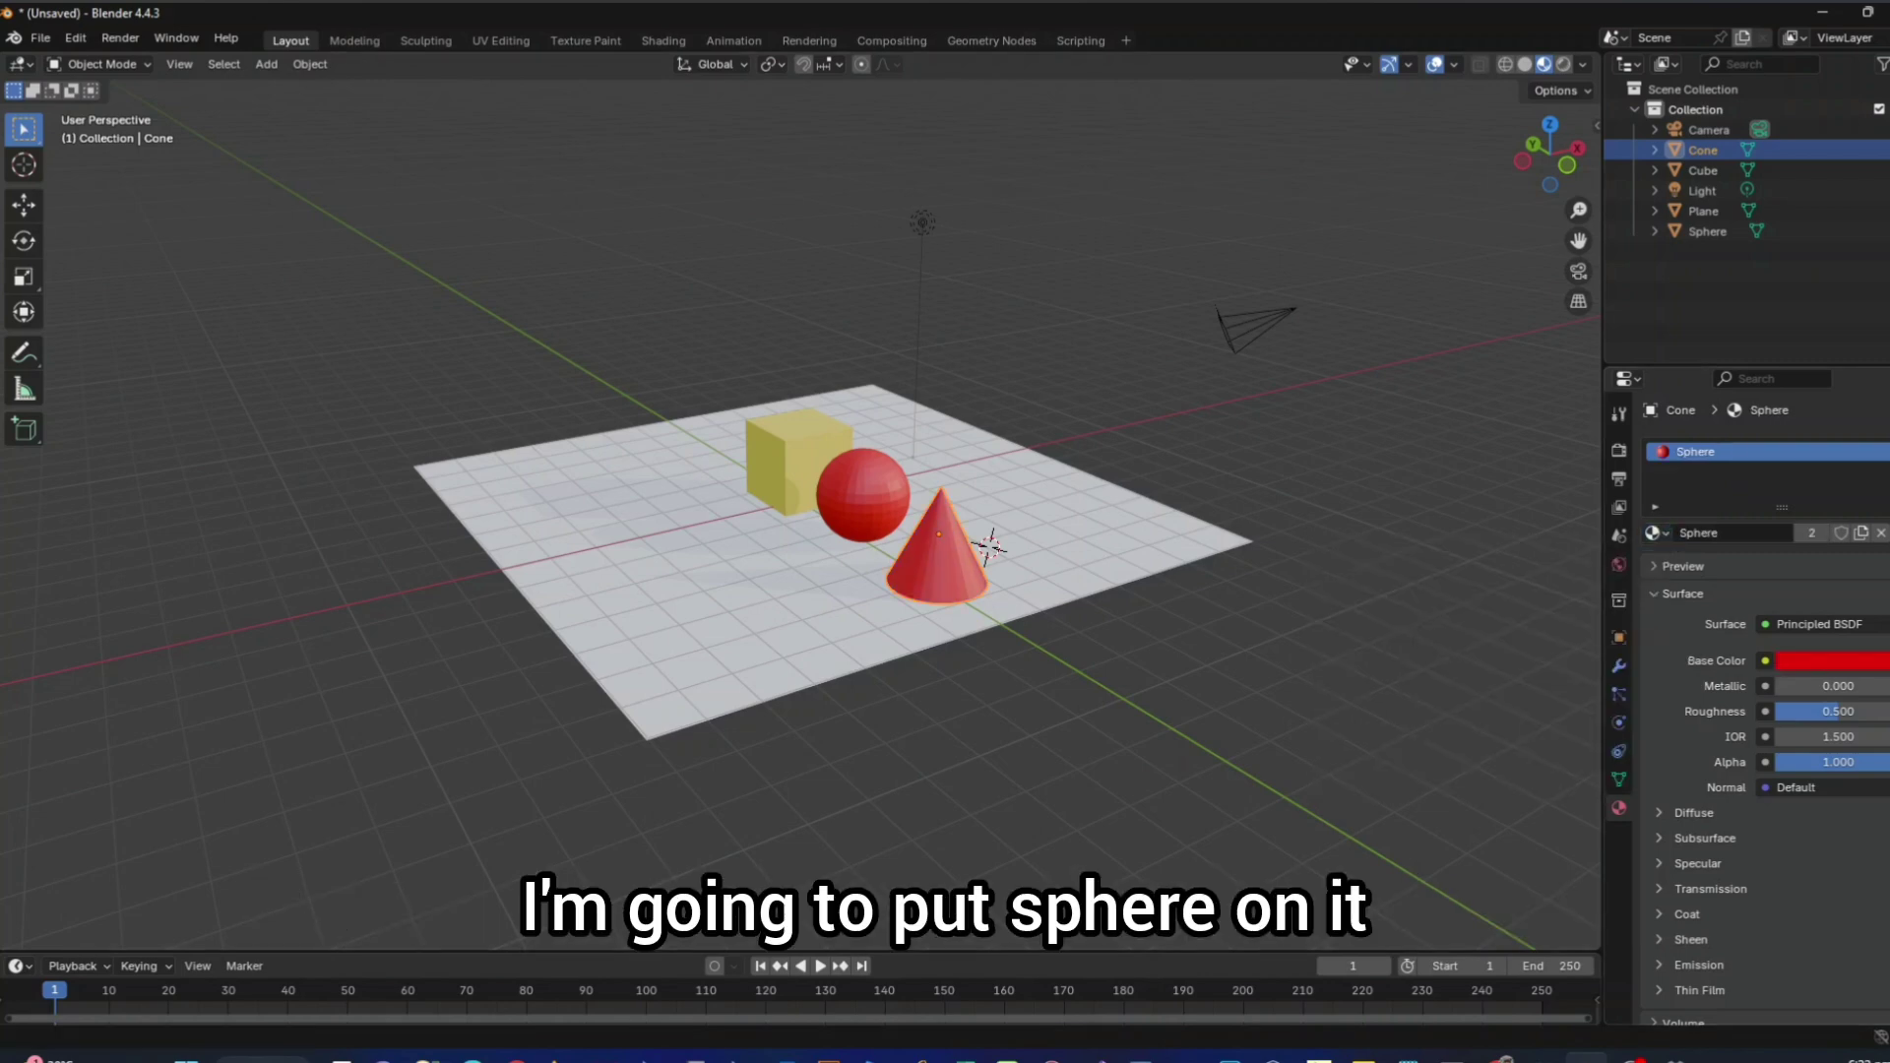
{"action": "left_click", "coordinate": [1656, 532]}
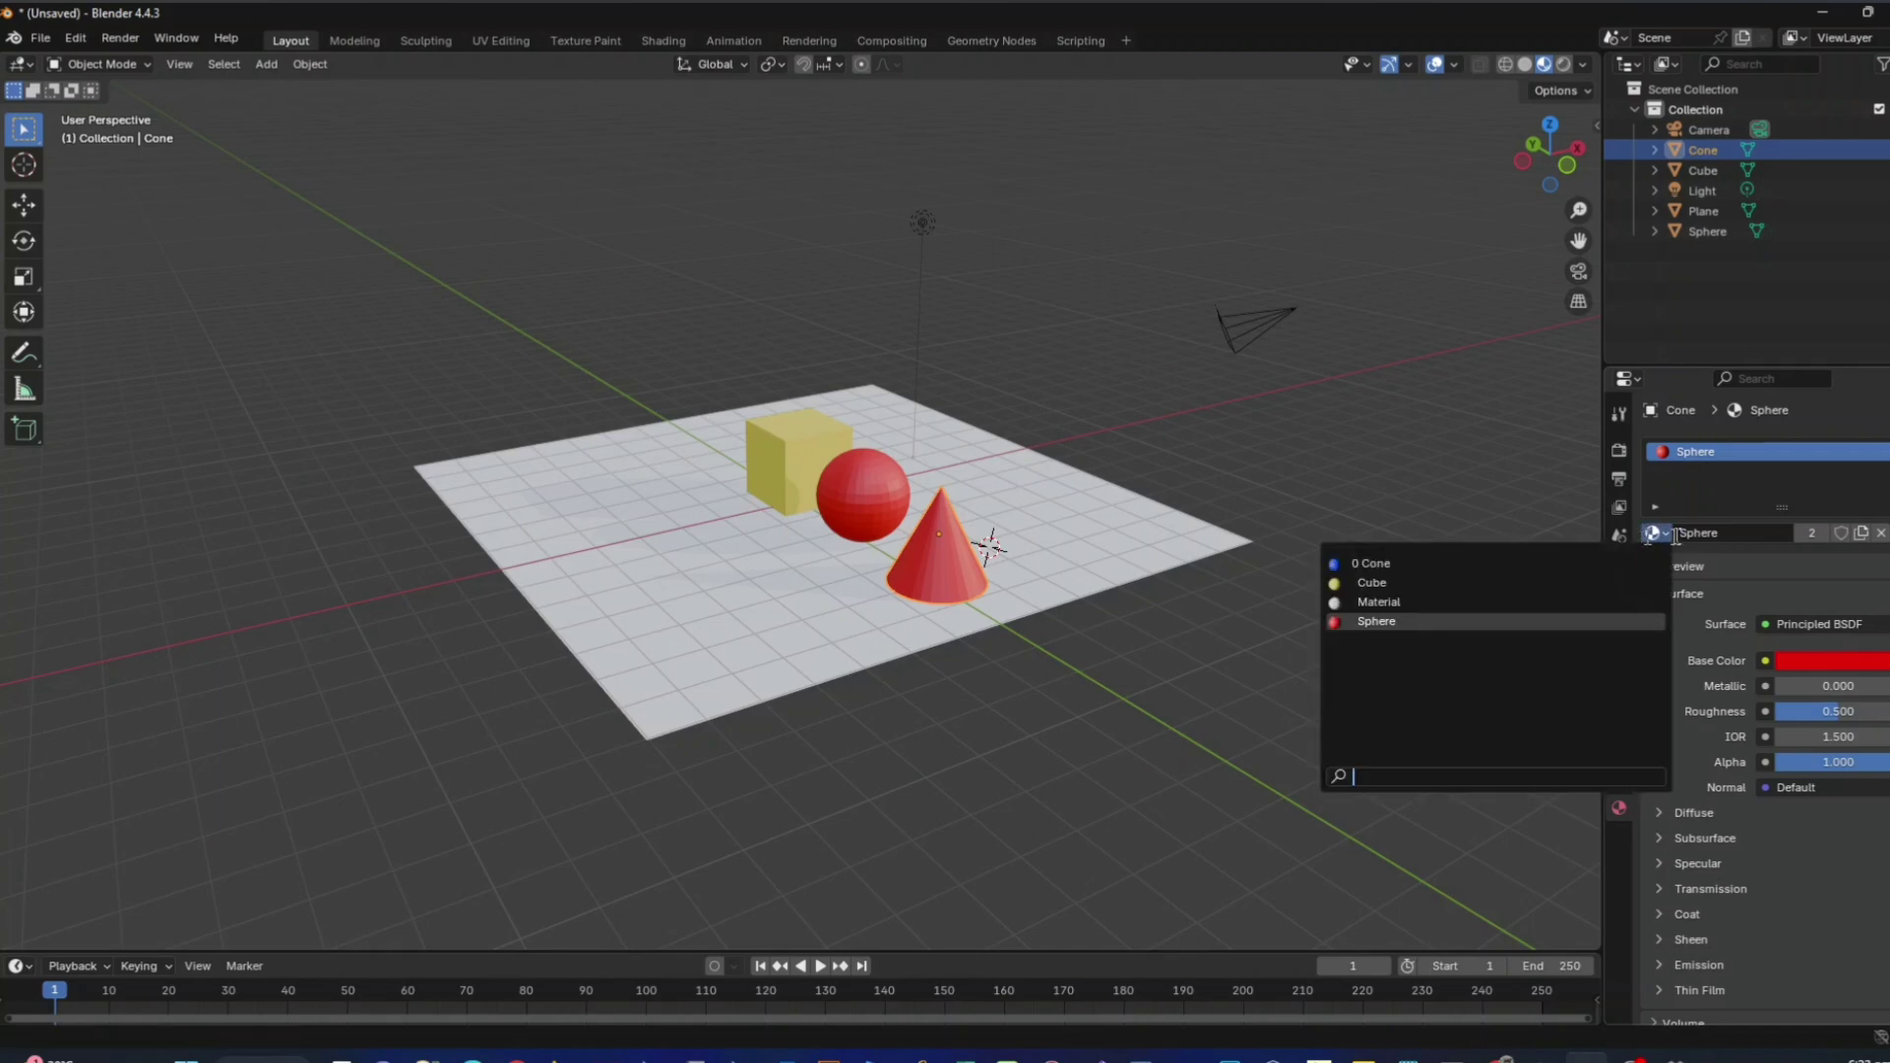
{"action": "left_click", "coordinate": [1447, 597]}
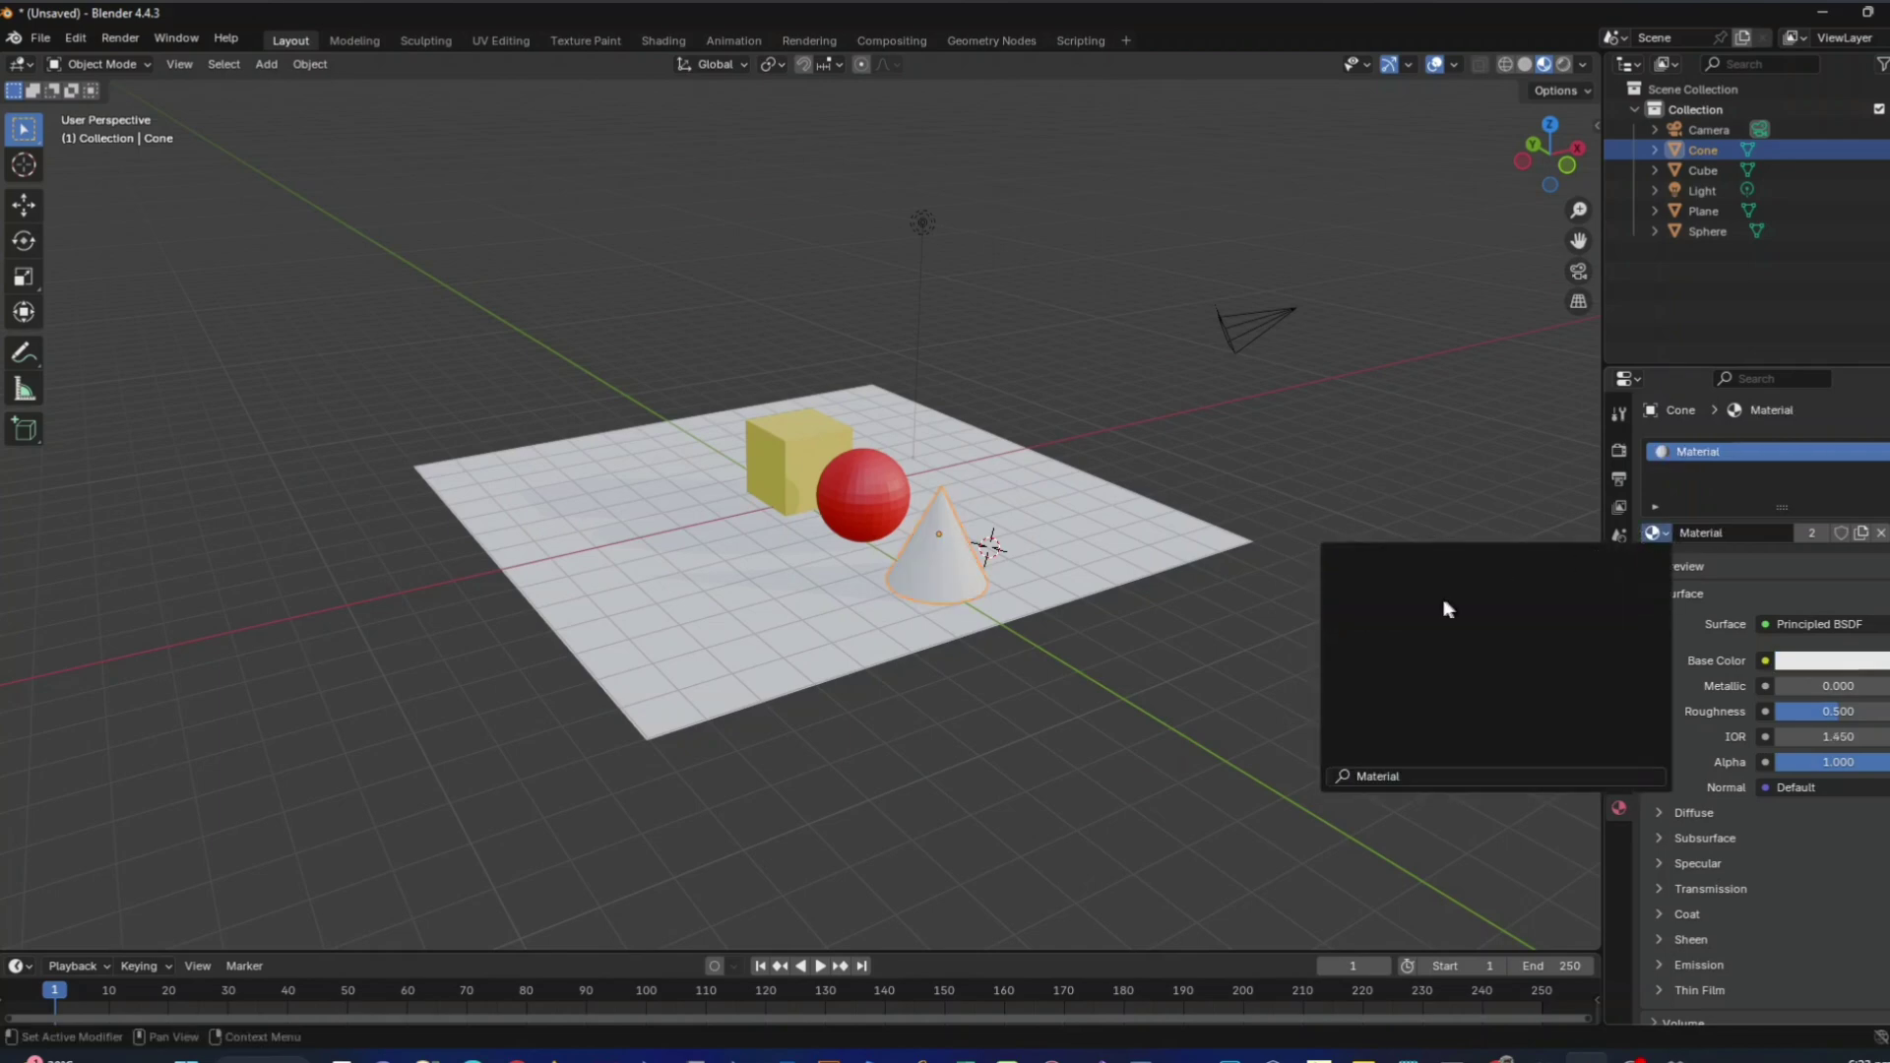
{"action": "left_click", "coordinate": [1658, 532]}
{"action": "left_click", "coordinate": [1524, 597]}
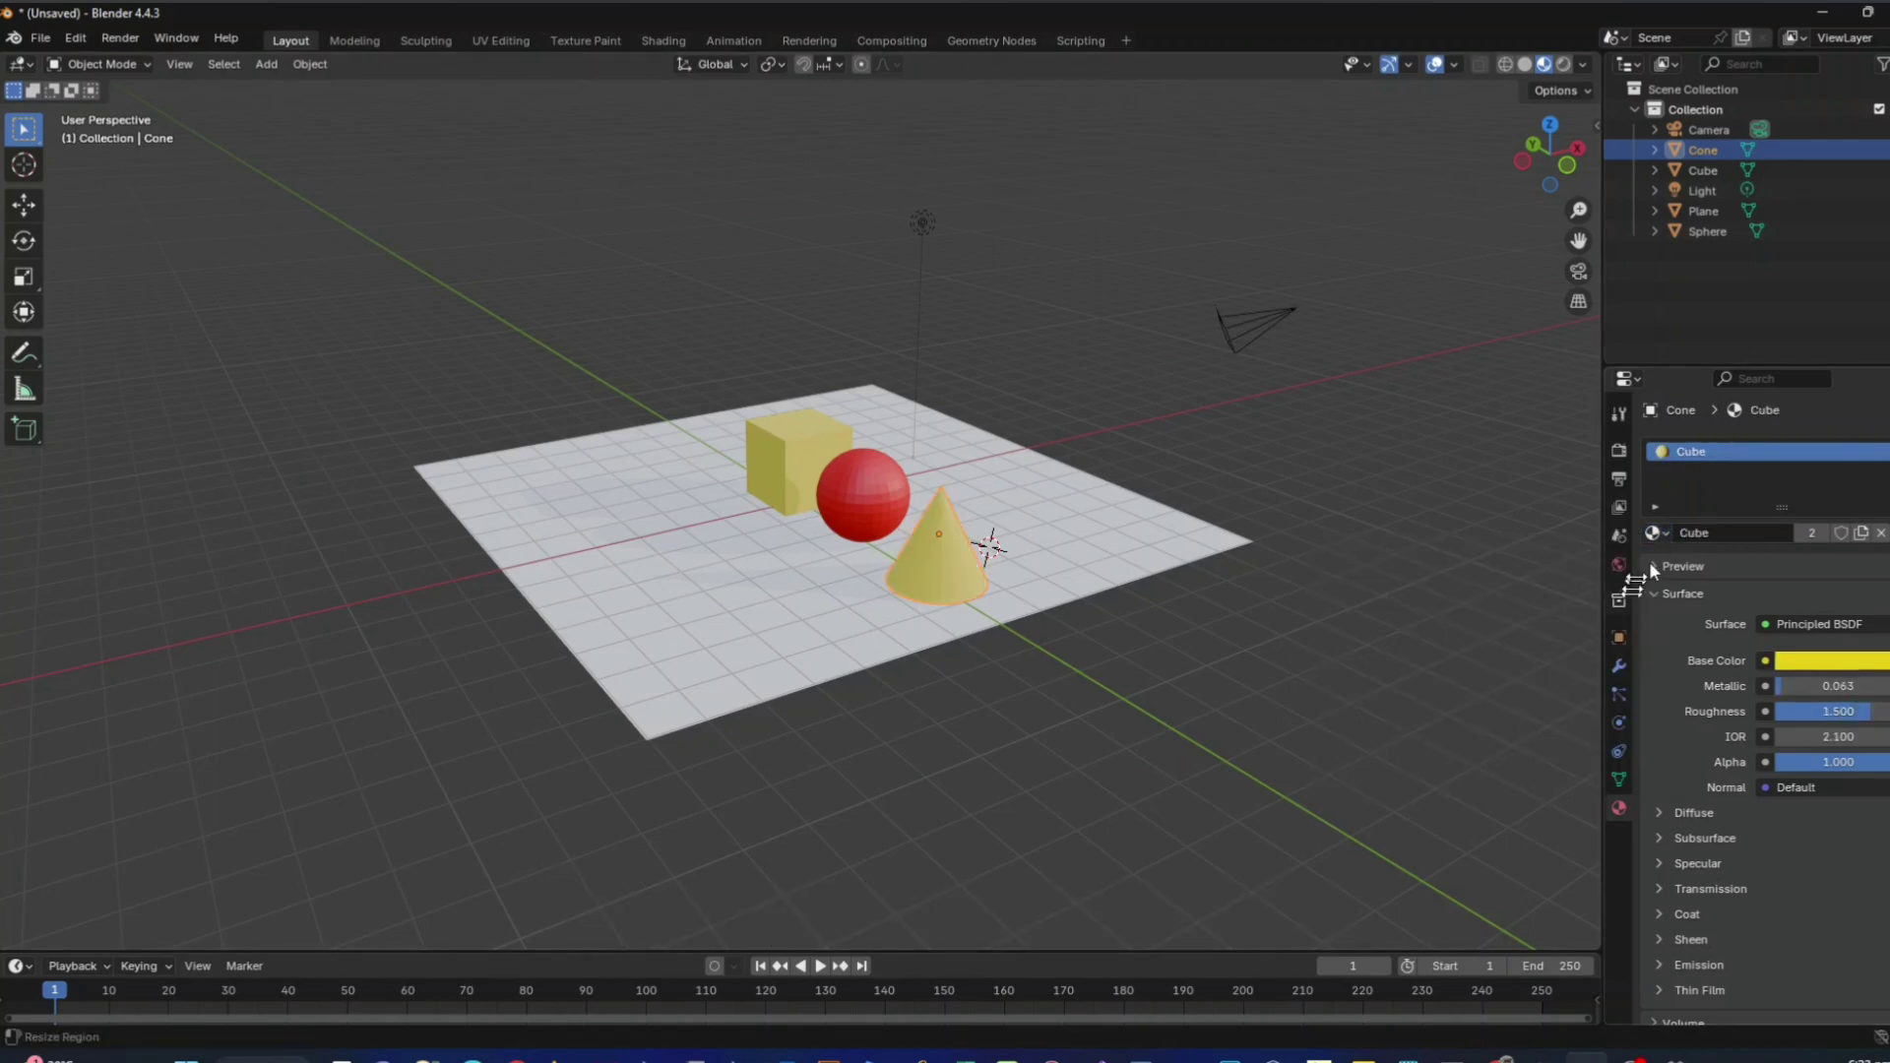
Step: Assign the blue Cone material back to the cone and view the three colored objects from a lower angle
{"action": "left_click", "coordinate": [1655, 532]}
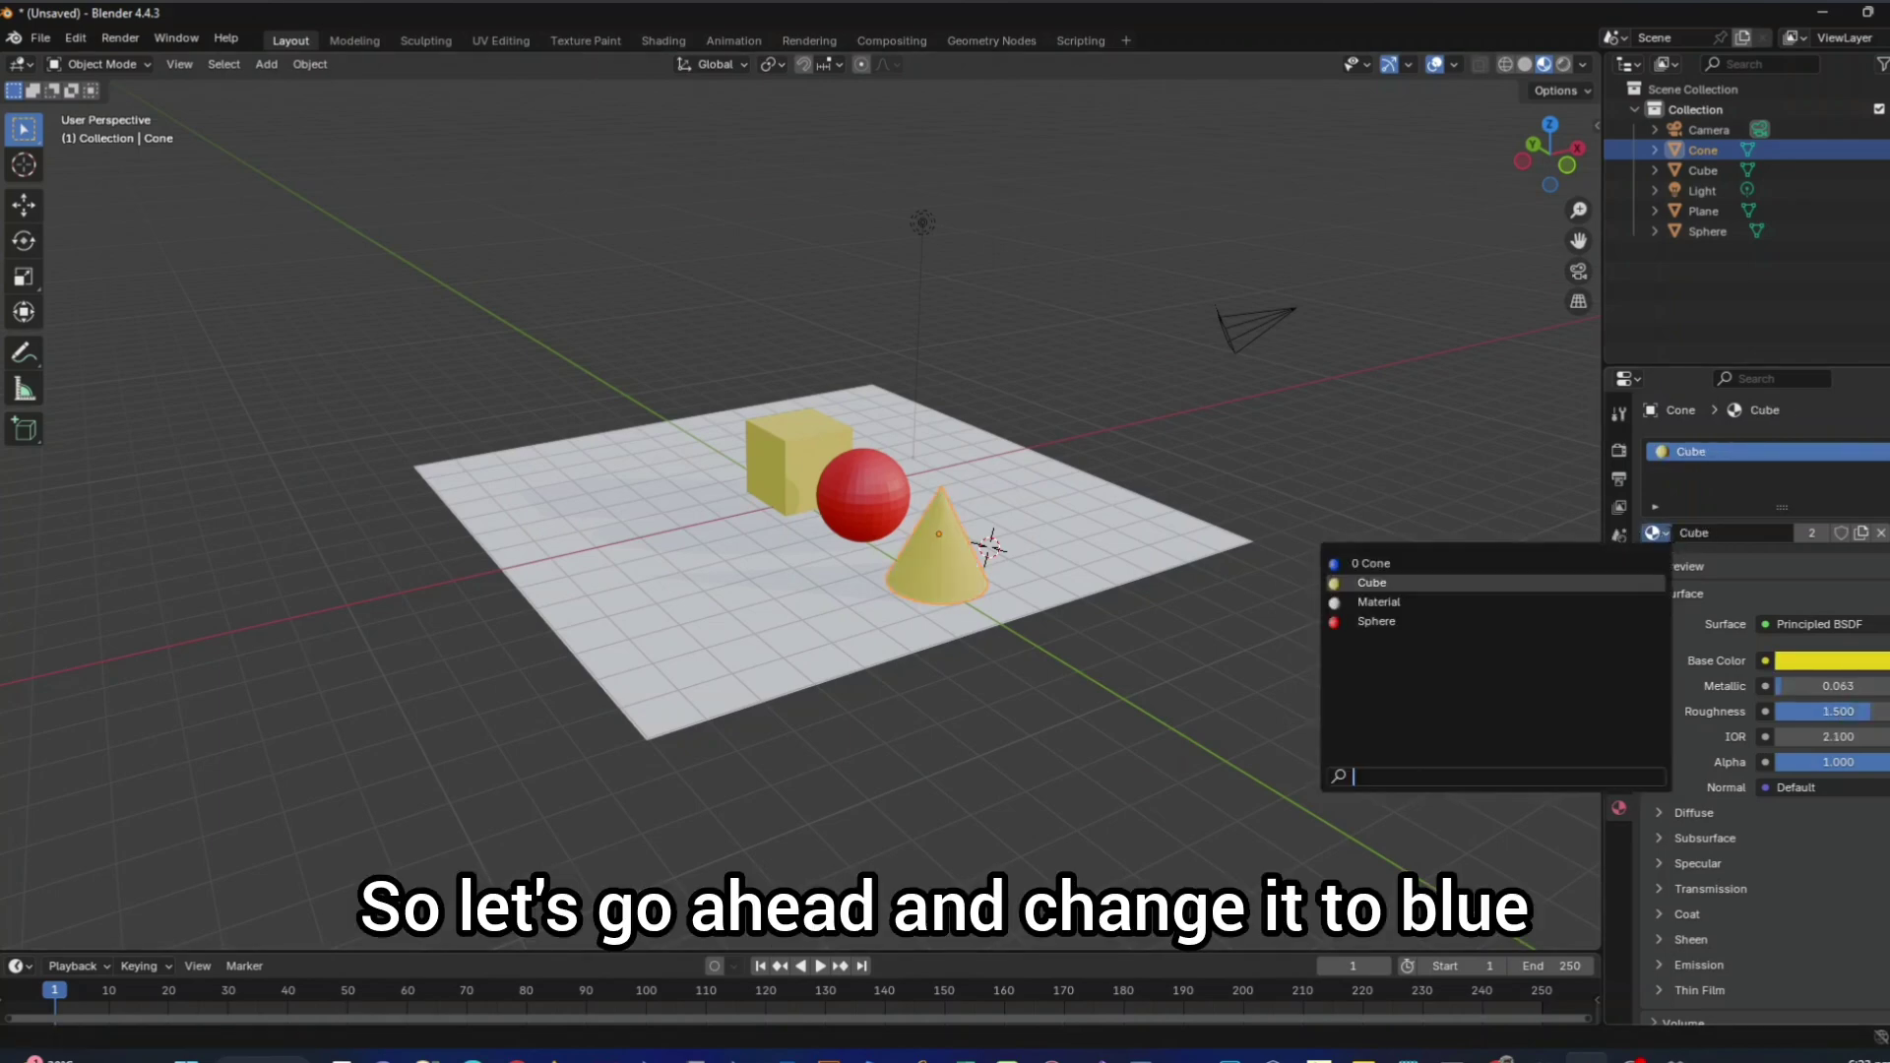
{"action": "left_click", "coordinate": [1457, 563]}
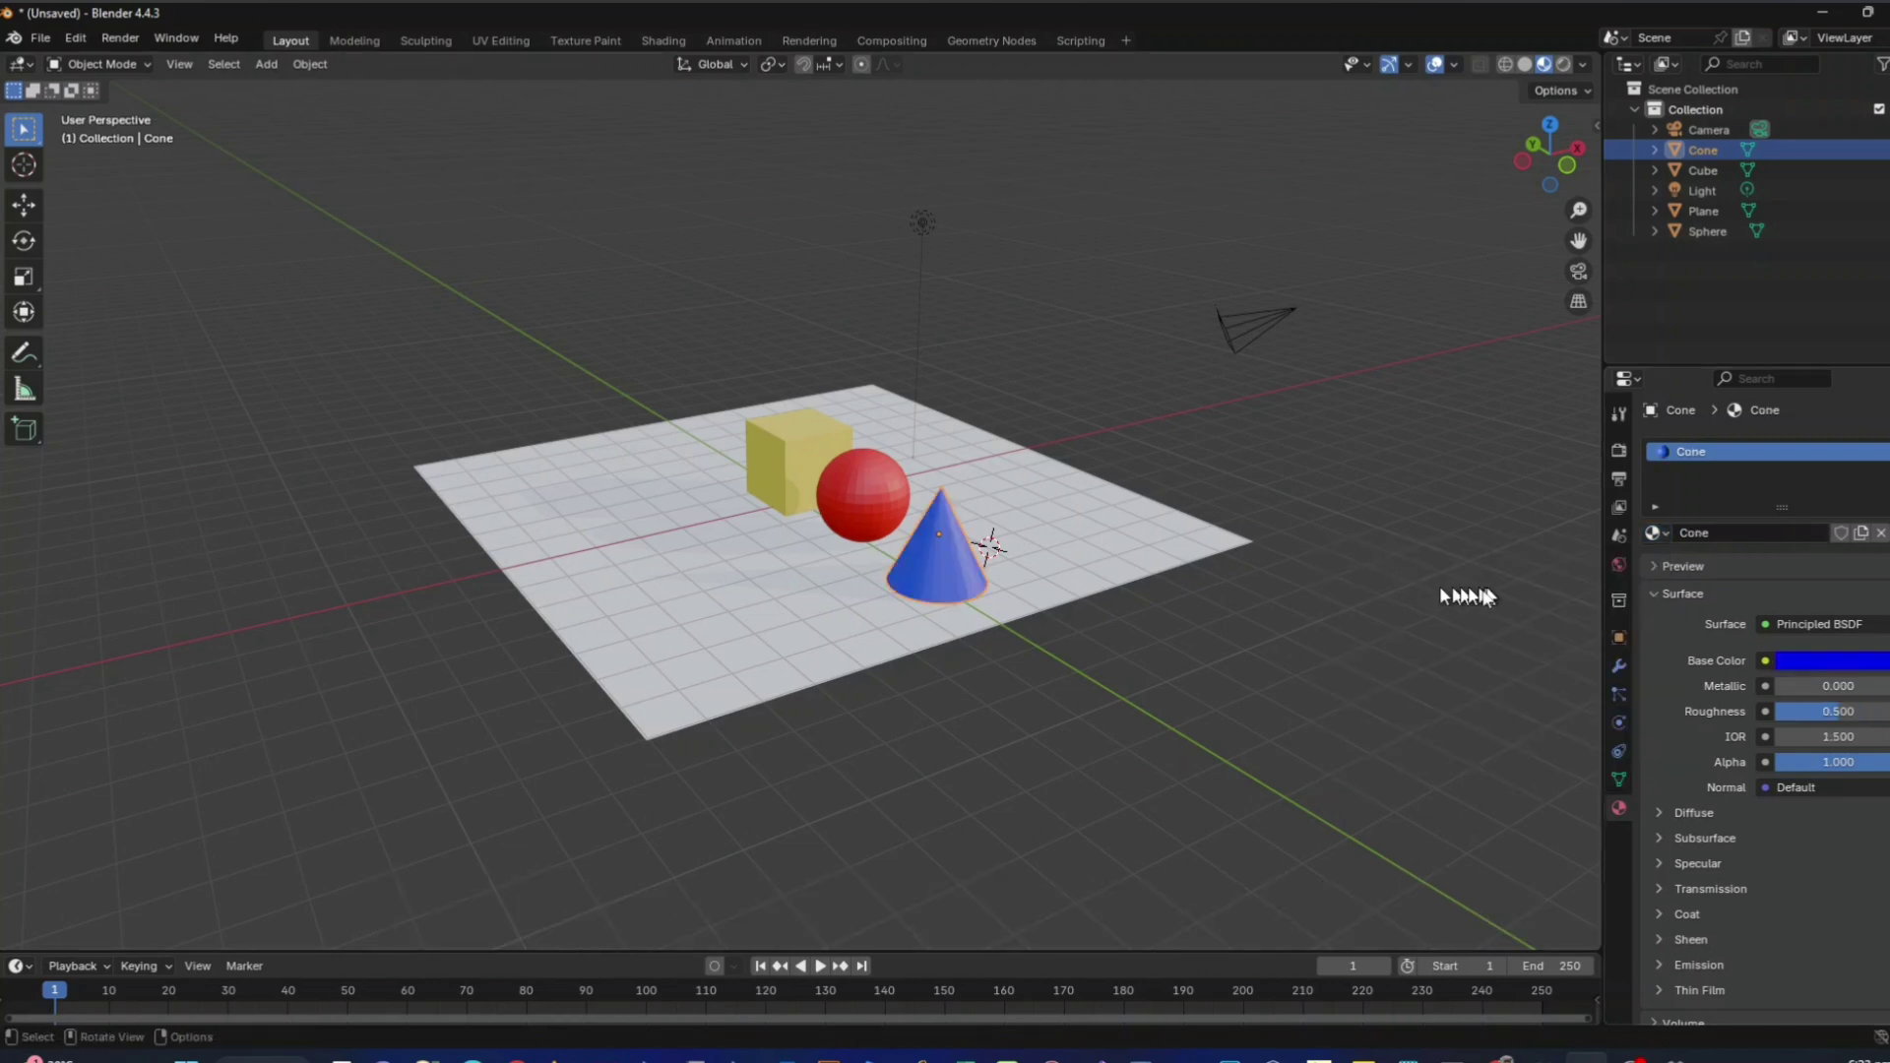
{"action": "middle_click_drag", "start_coordinate": [994, 650], "coordinate": [1080, 620]}
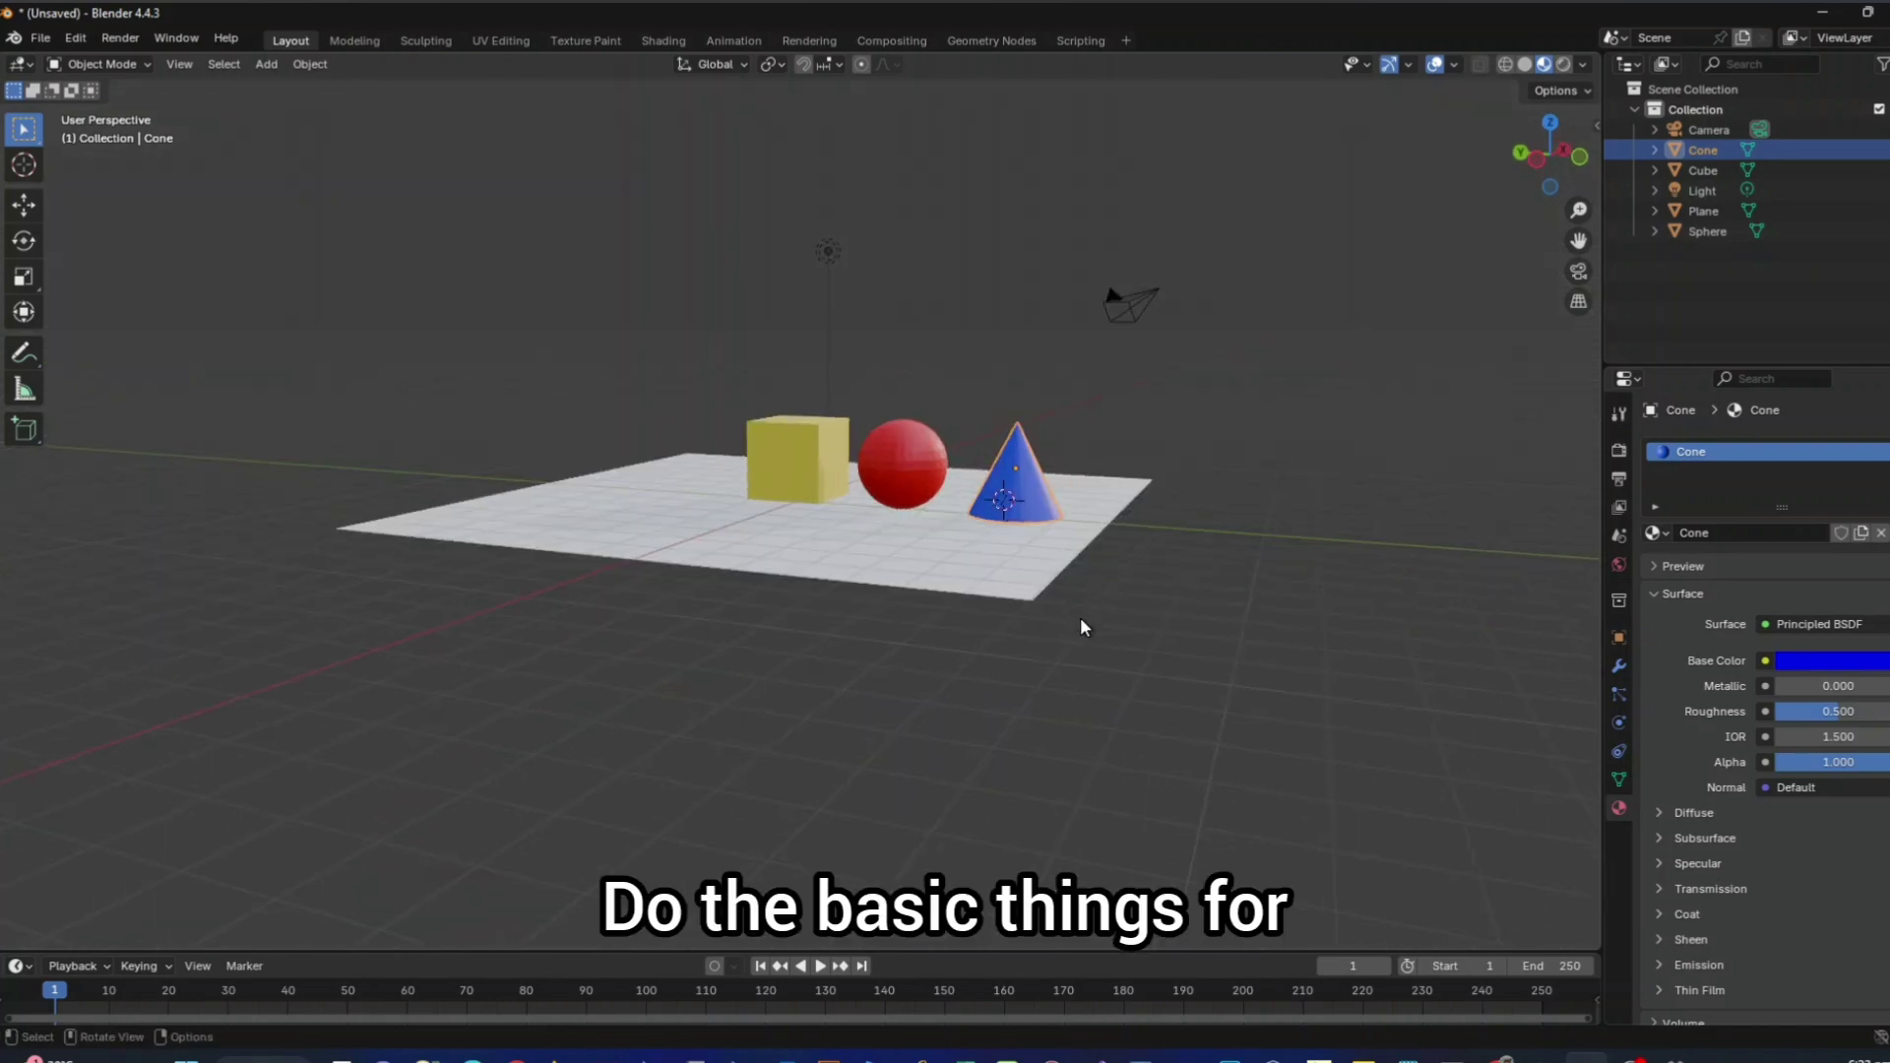